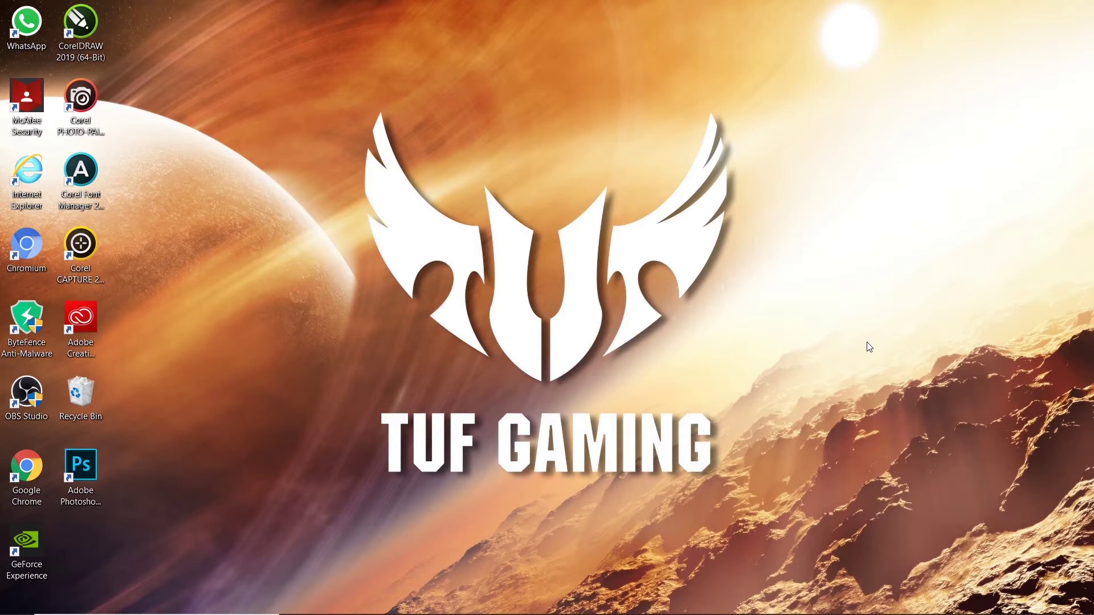
Launch Adobe Photoshop CC 2017 from its desktop shortcut
{"action": "left_click", "coordinate": [92, 468]}
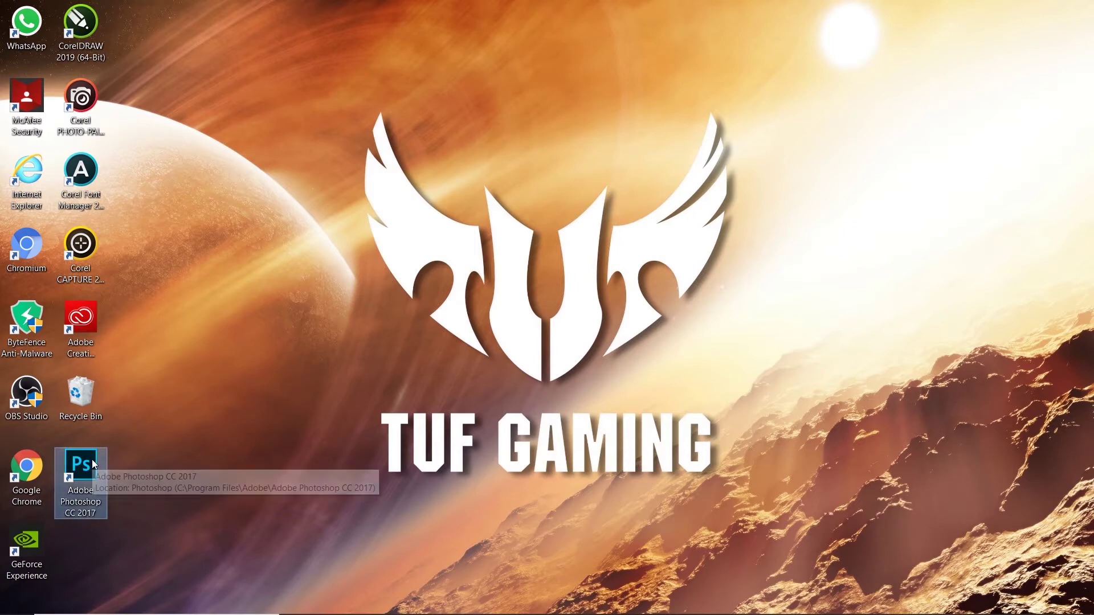
{"action": "double_click", "coordinate": [94, 464]}
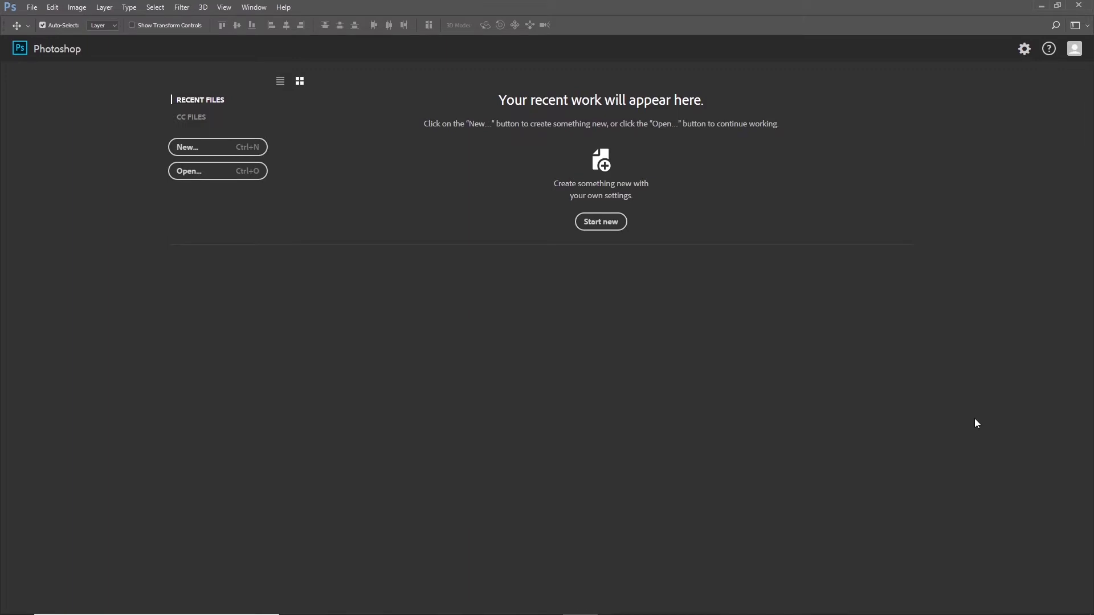
Open new-document settings for a 720 × 1080 px, 299.999 ppi Untitled-1 and its width units list
{"action": "left_click", "coordinate": [184, 148]}
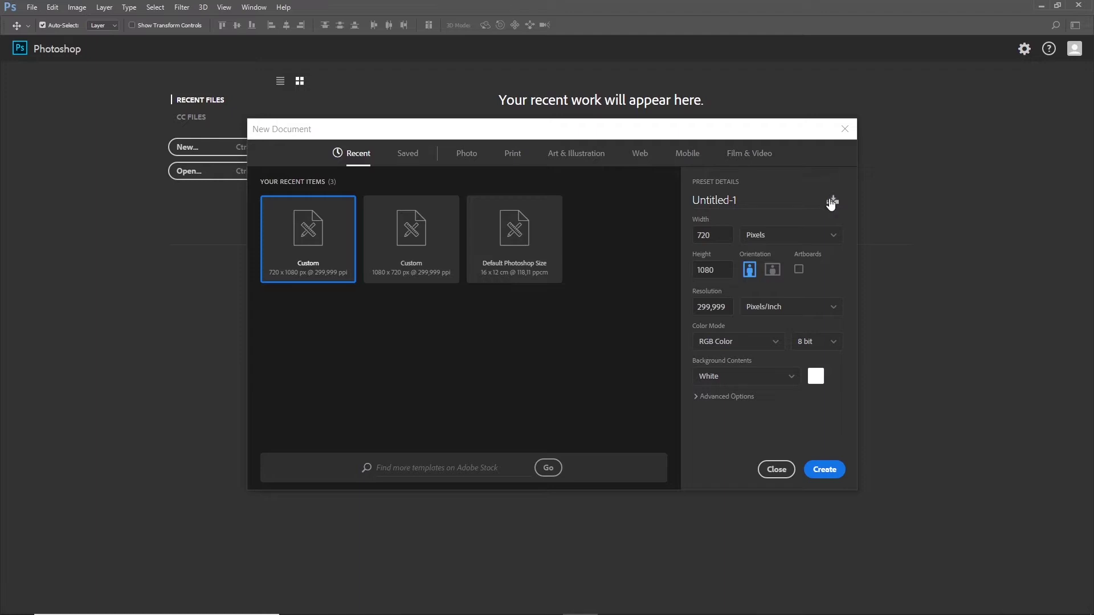
{"action": "left_click", "coordinate": [835, 234]}
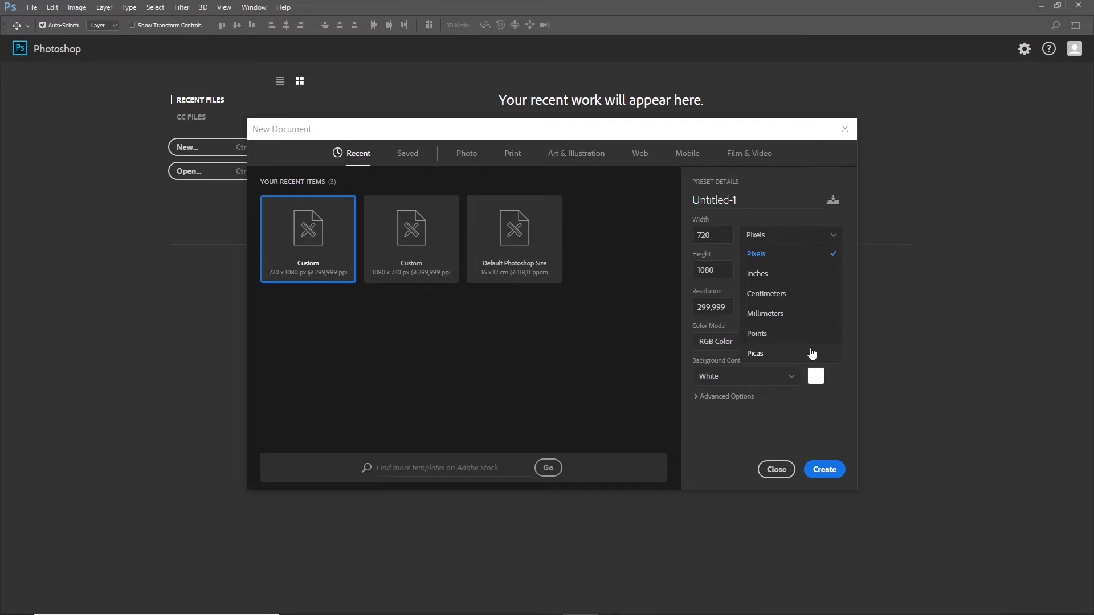
{"action": "key", "text": "Escape"}
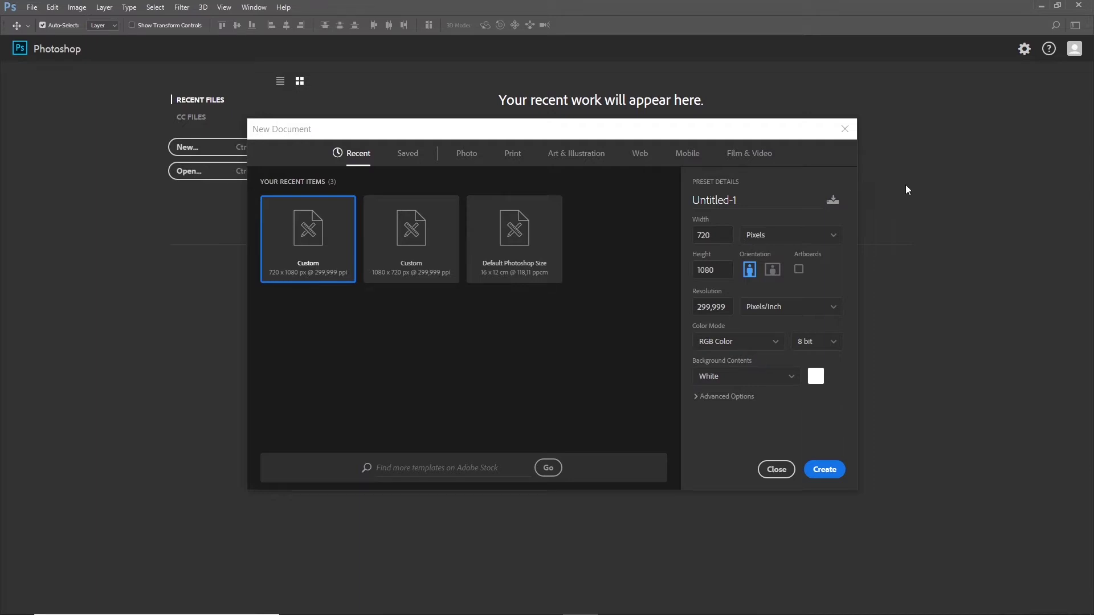
{"action": "left_click", "coordinate": [838, 240]}
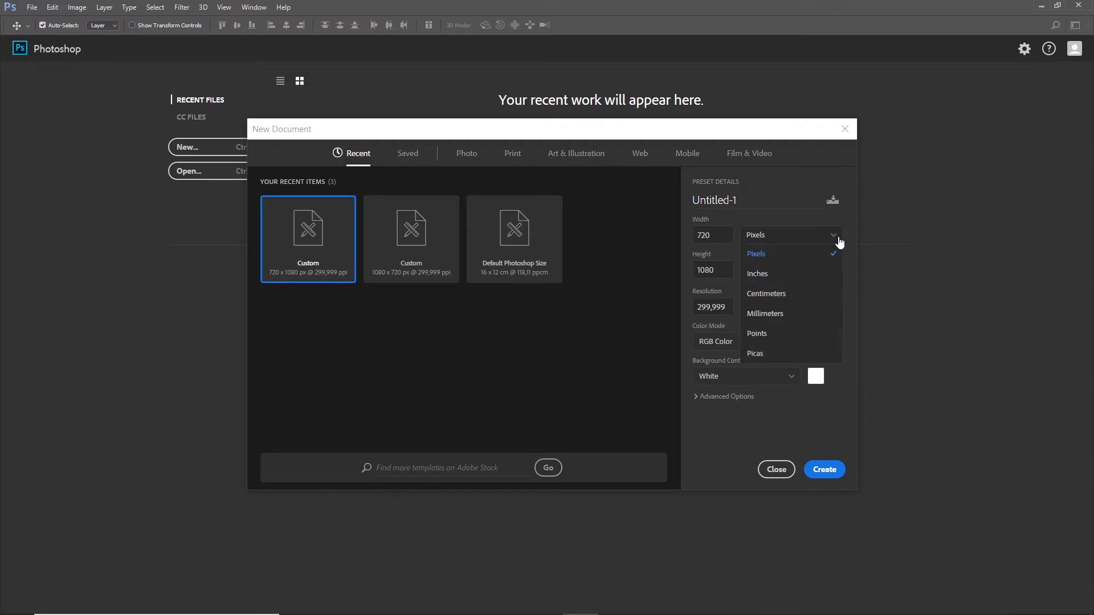
{"action": "left_click", "coordinate": [786, 255]}
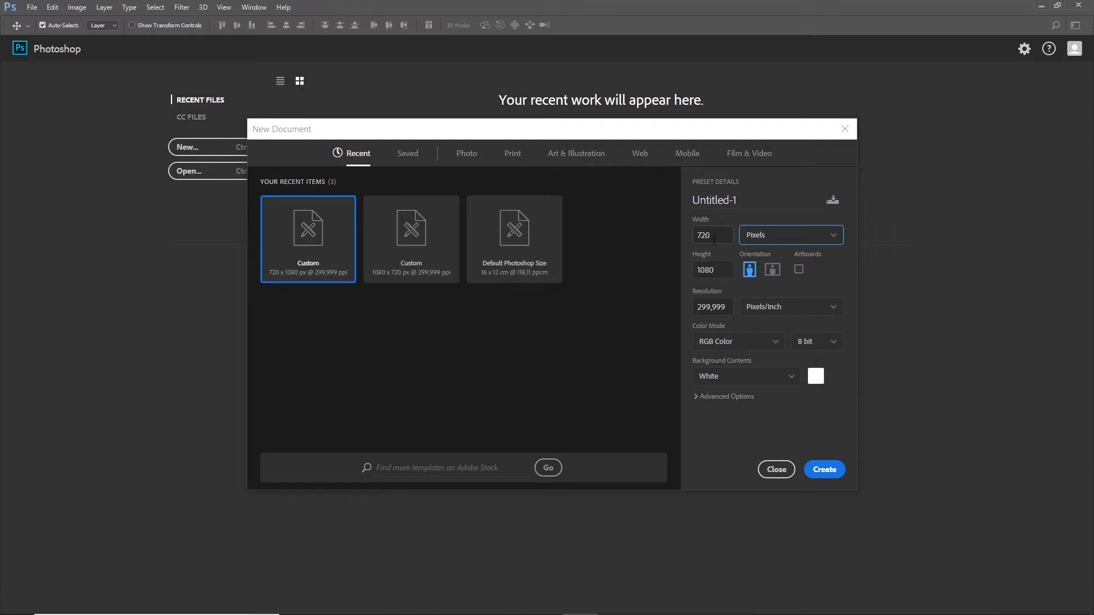
{"action": "left_click", "coordinate": [773, 272]}
{"action": "left_click", "coordinate": [773, 272]}
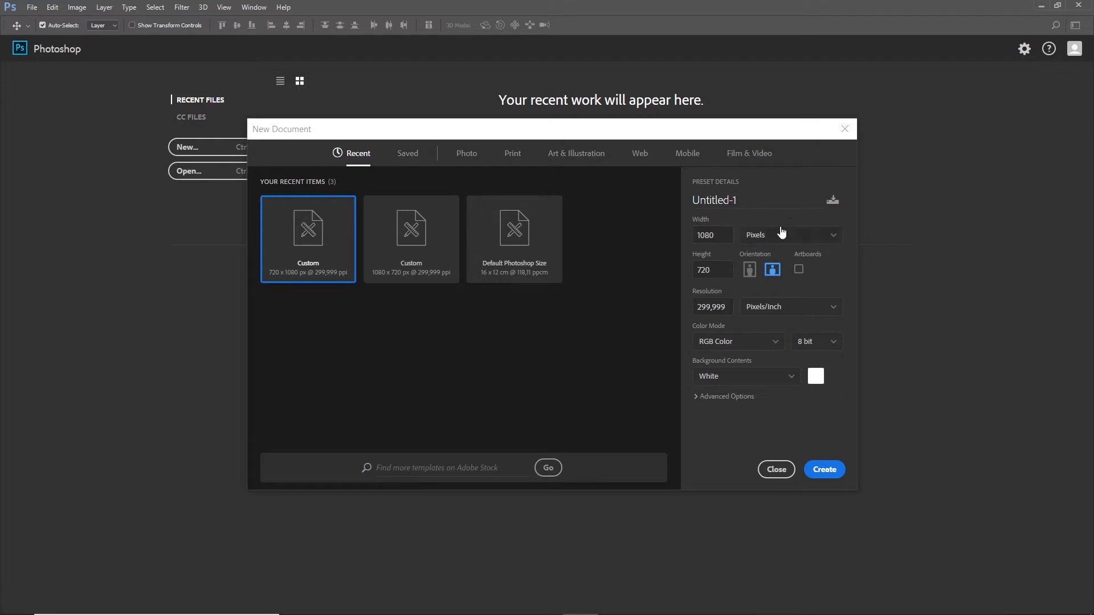
{"action": "left_click", "coordinate": [792, 239]}
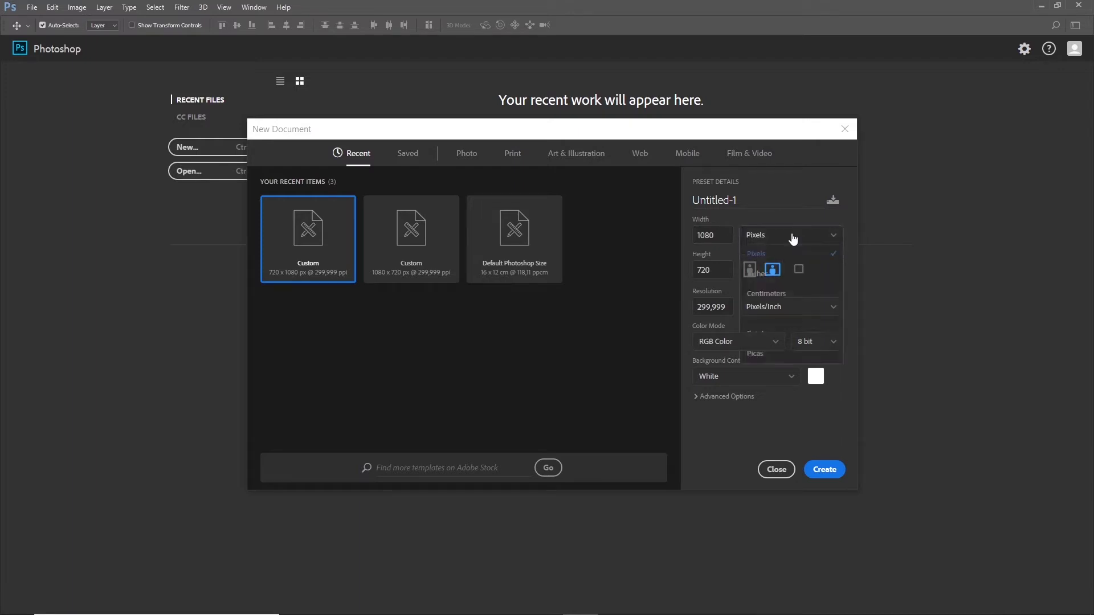
{"action": "left_click", "coordinate": [789, 239]}
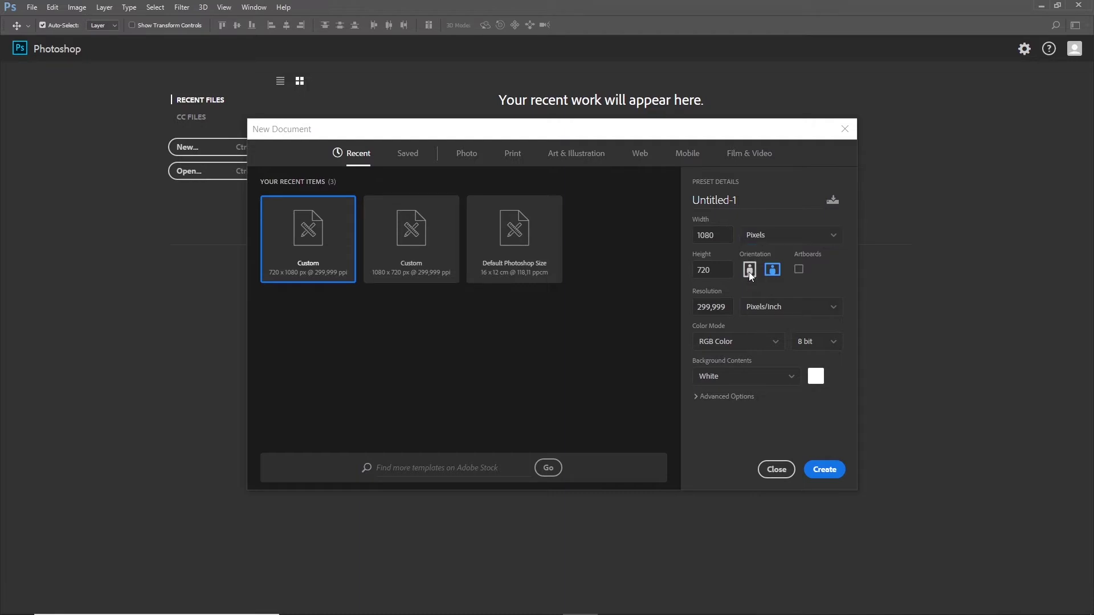
{"action": "left_click", "coordinate": [750, 269]}
{"action": "left_click", "coordinate": [813, 311]}
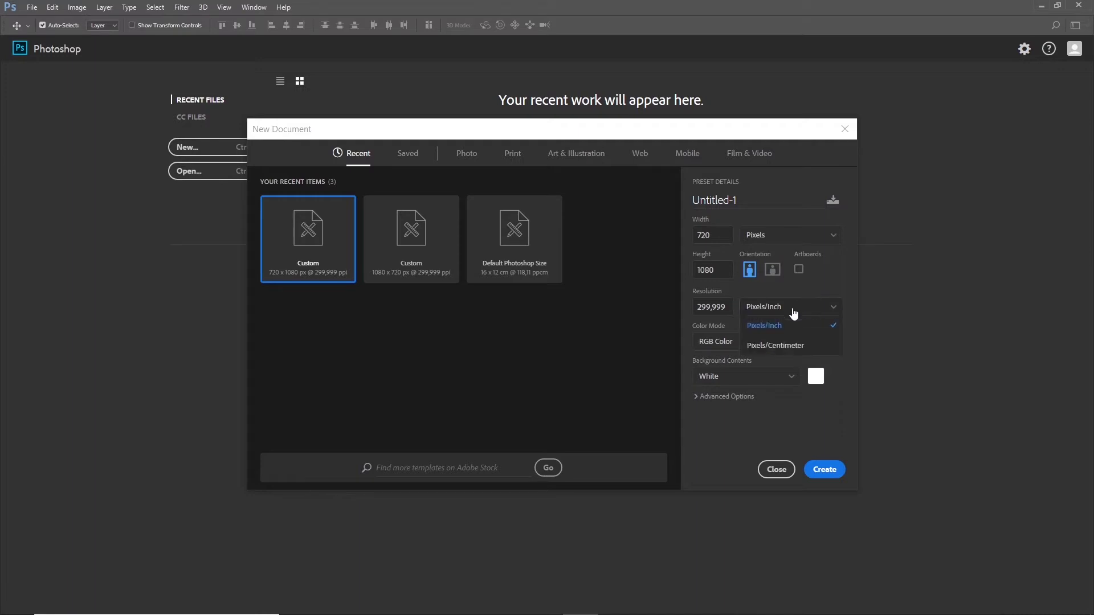
{"action": "left_click", "coordinate": [759, 328]}
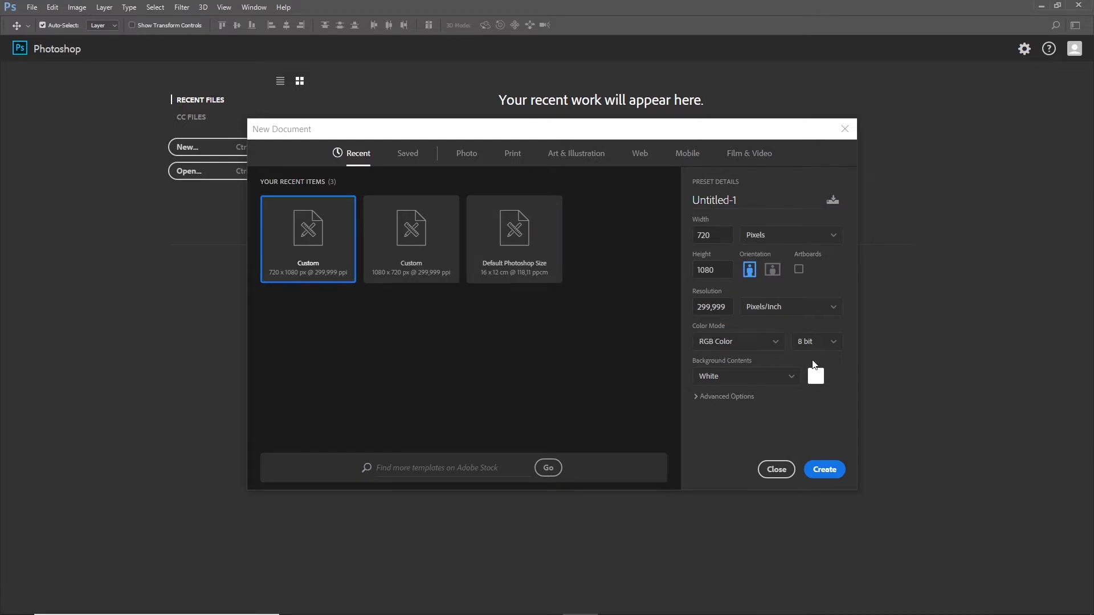
{"action": "left_click", "coordinate": [781, 341]}
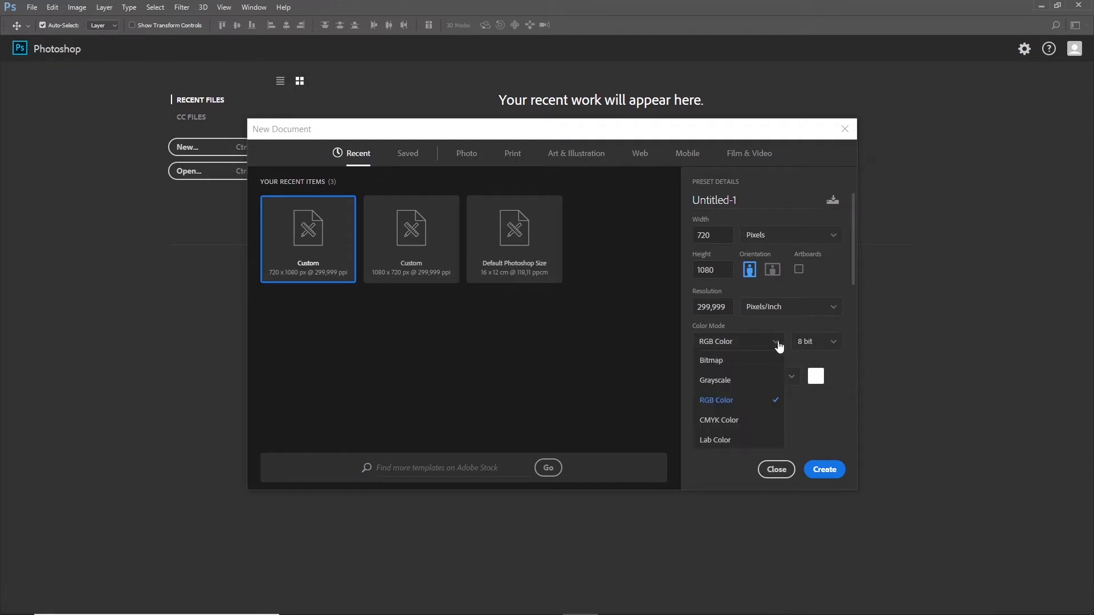
{"action": "left_click", "coordinate": [791, 327]}
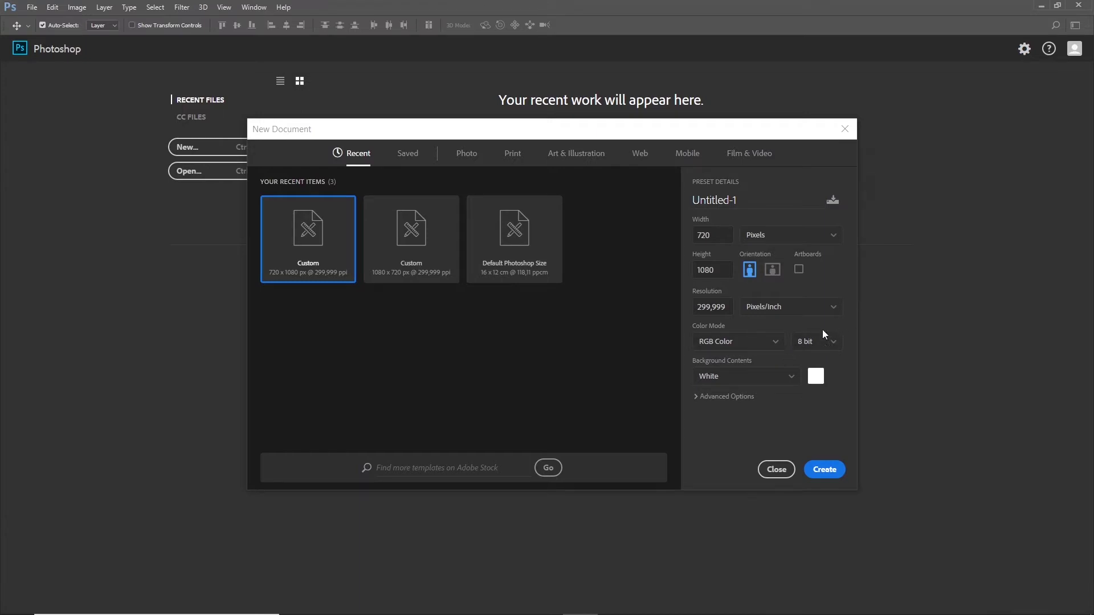
{"action": "left_click", "coordinate": [837, 343]}
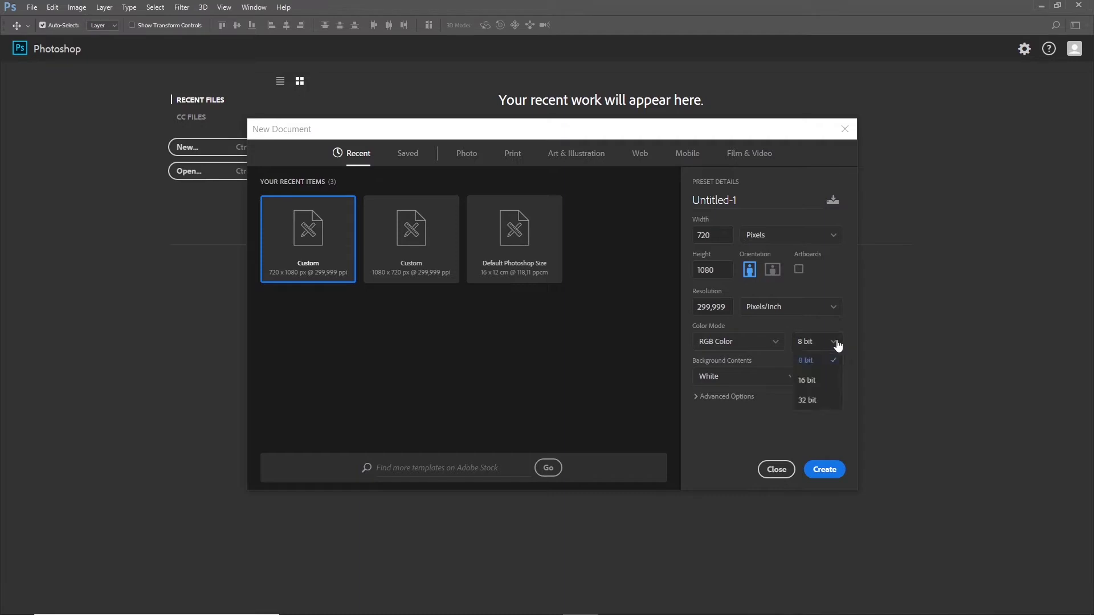
{"action": "left_click", "coordinate": [812, 361]}
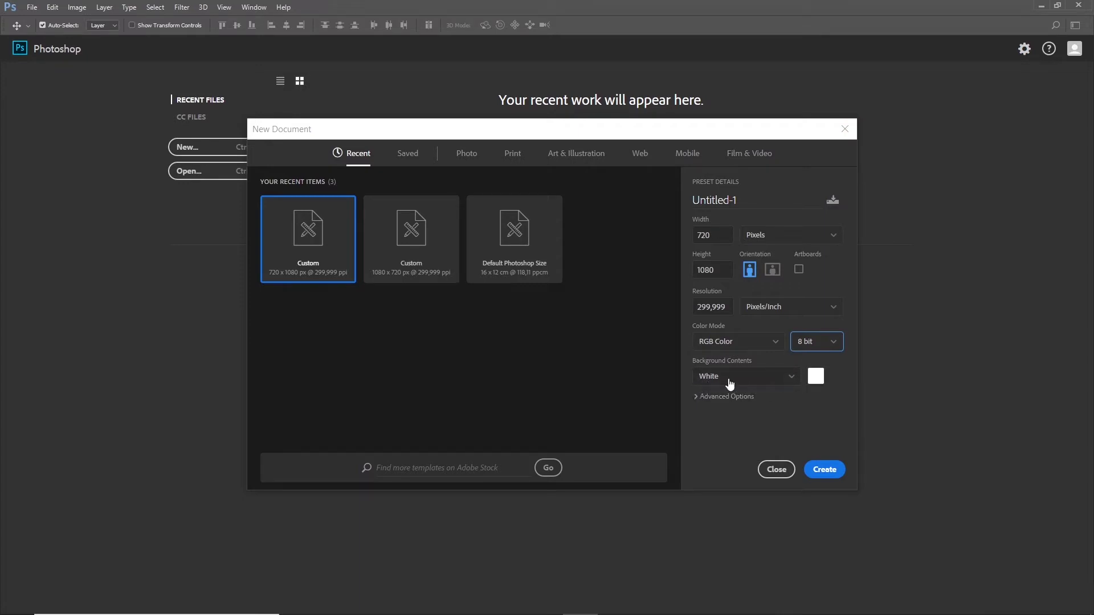
{"action": "left_click", "coordinate": [795, 378]}
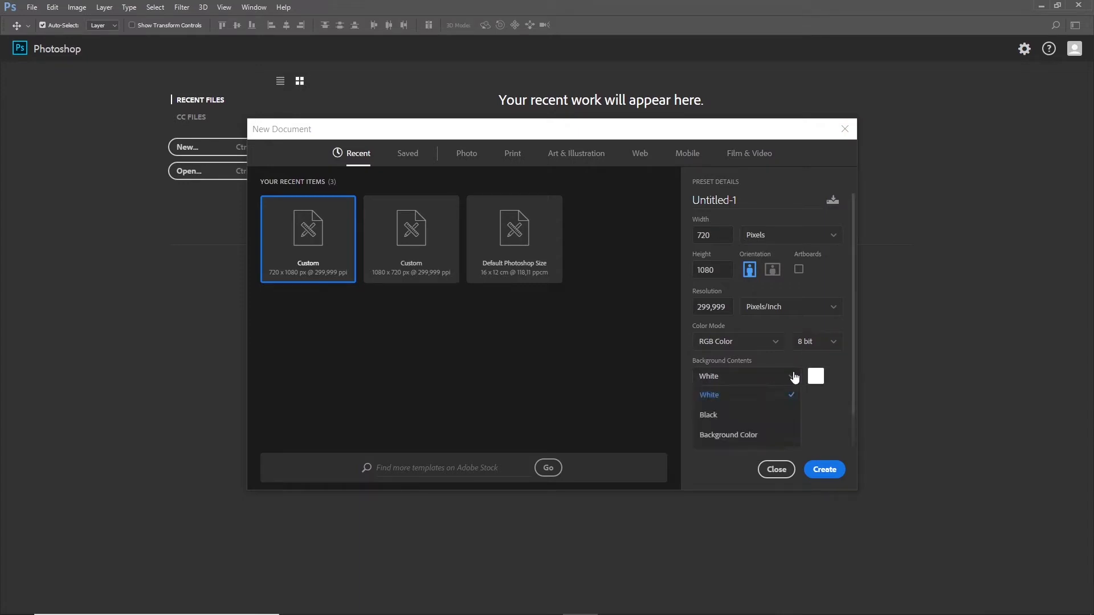
{"action": "left_click", "coordinate": [710, 394]}
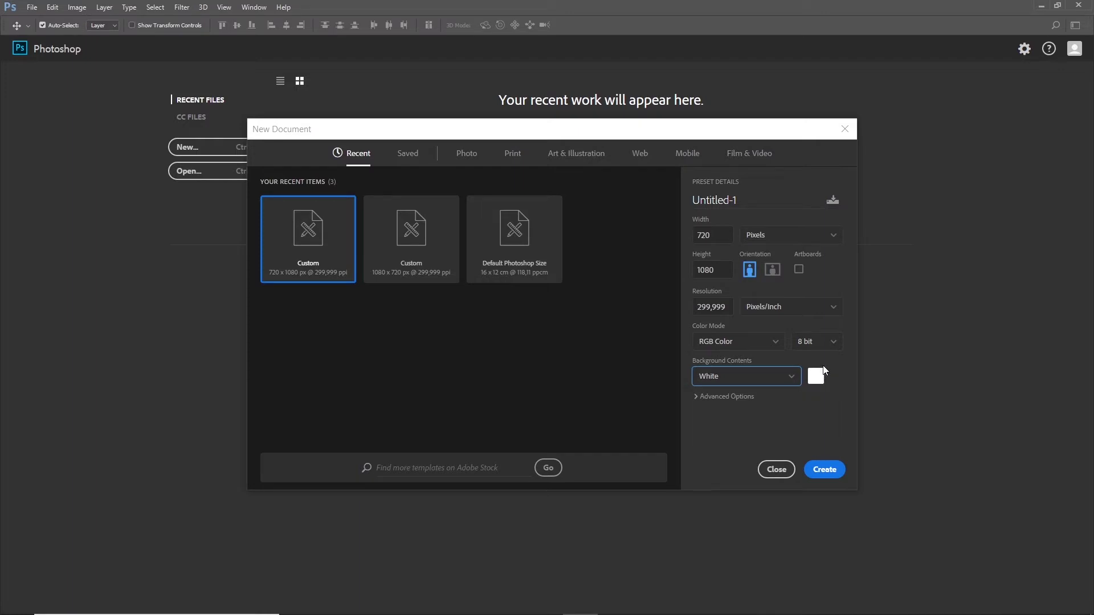
{"action": "left_click", "coordinate": [833, 473]}
{"action": "left_click", "coordinate": [833, 470]}
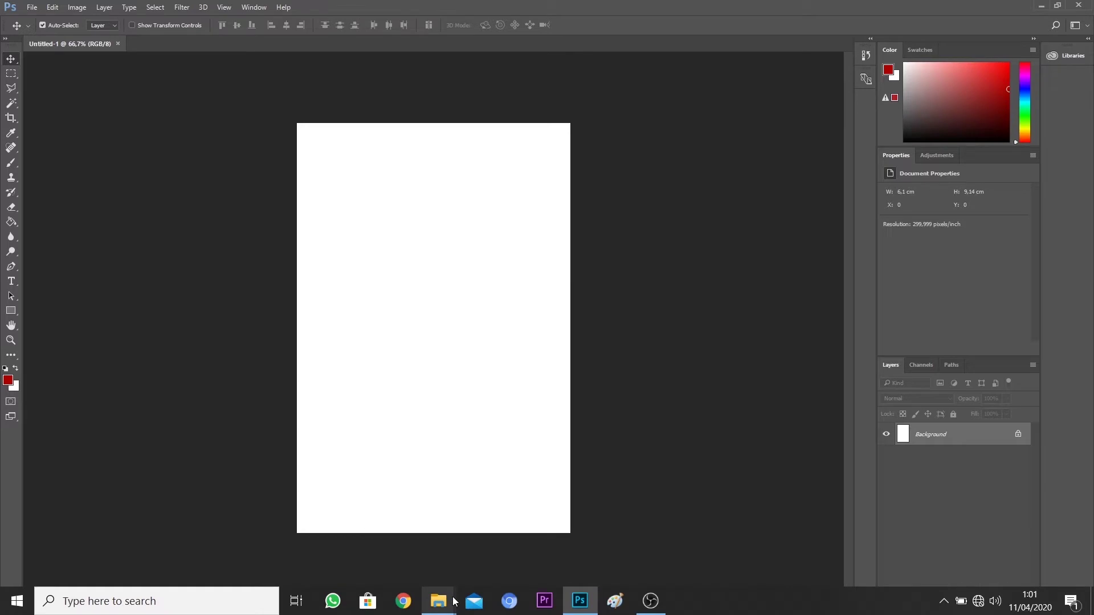
{"action": "mouse_move", "coordinate": [438, 601]}
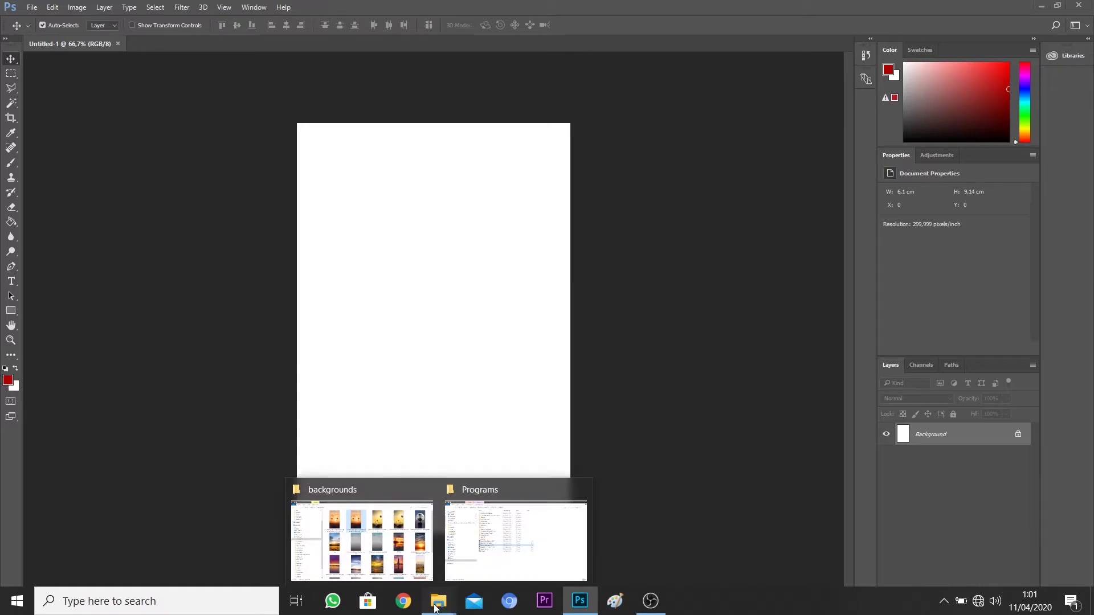
{"action": "mouse_move", "coordinate": [361, 530]}
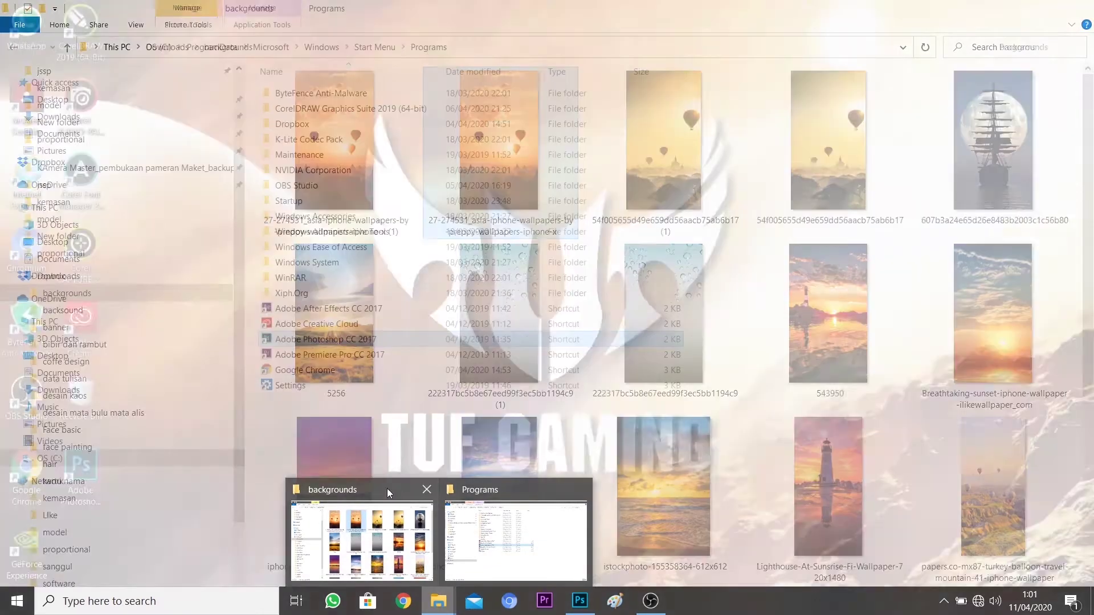
In File Explorer, go to Downloads and open the model folder
{"action": "left_click", "coordinate": [387, 488]}
{"action": "left_click", "coordinate": [166, 48]}
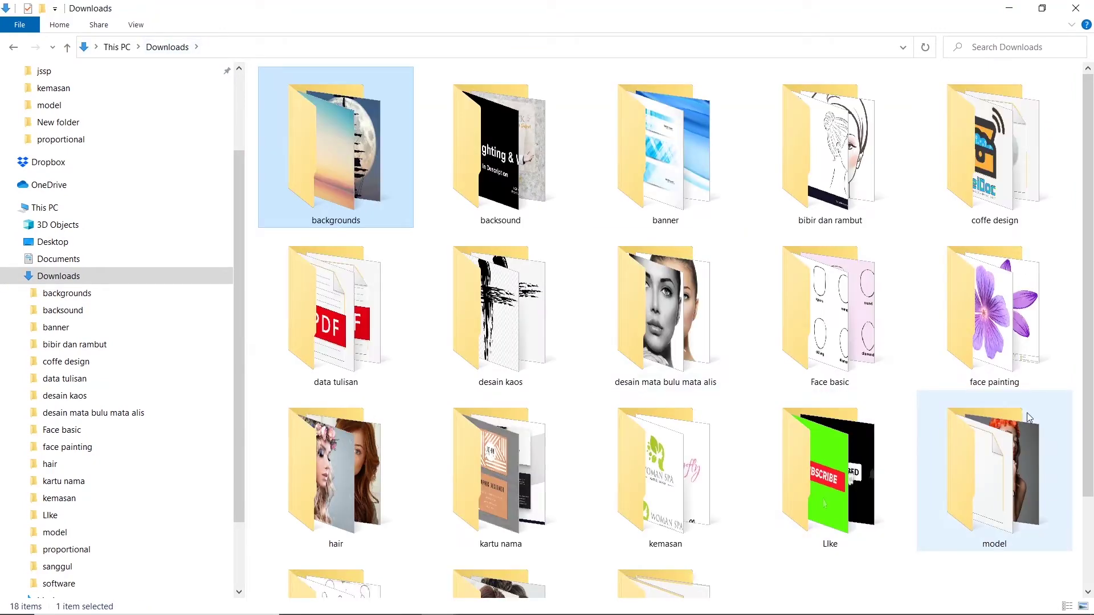
{"action": "left_click", "coordinate": [1012, 469]}
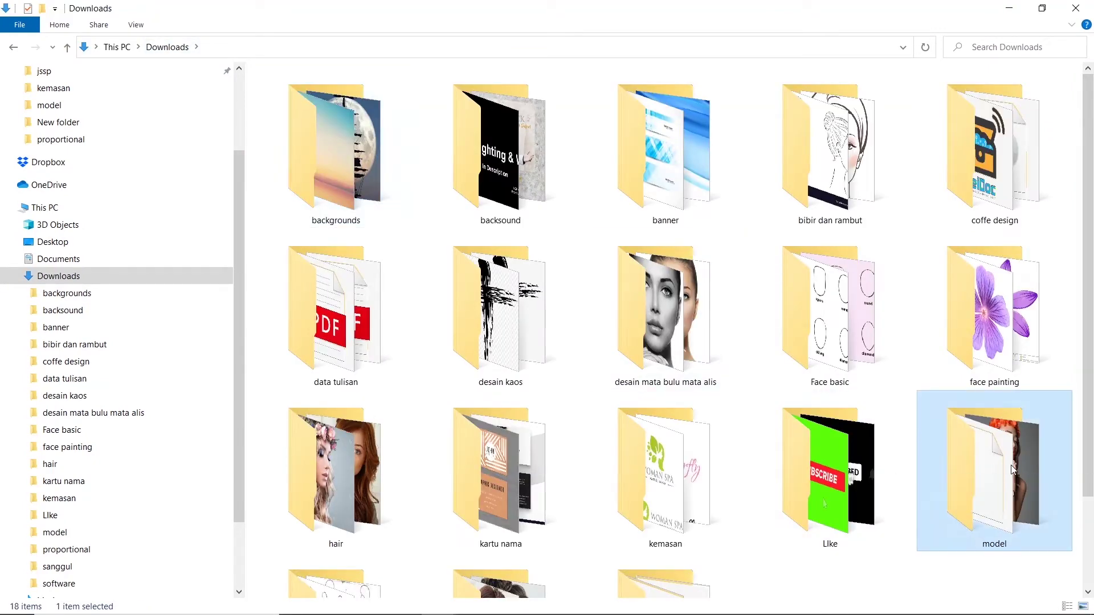
{"action": "double_click", "coordinate": [1011, 469]}
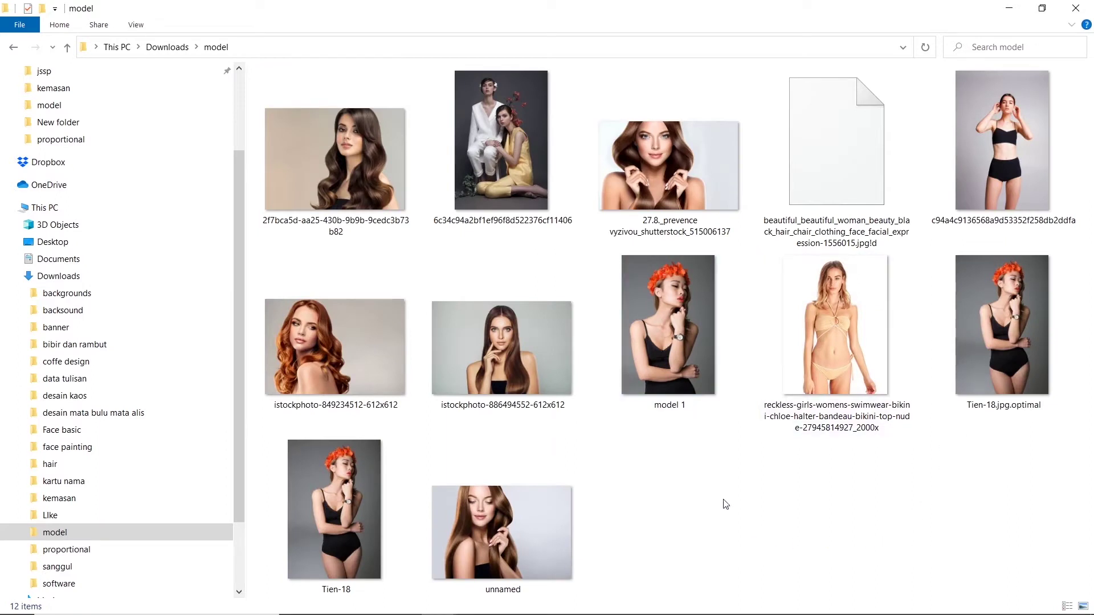
Drag the 'model 1' photo over to the Photoshop window
{"action": "left_click", "coordinate": [659, 343]}
{"action": "mouse_move", "coordinate": [662, 325]}
{"action": "left_mouse_down"}
{"action": "mouse_move", "coordinate": [687, 551]}
{"action": "mouse_move", "coordinate": [590, 587]}
{"action": "left_mouse_up"}
{"action": "left_click_drag", "start_coordinate": [575, 599], "coordinate": [603, 570]}
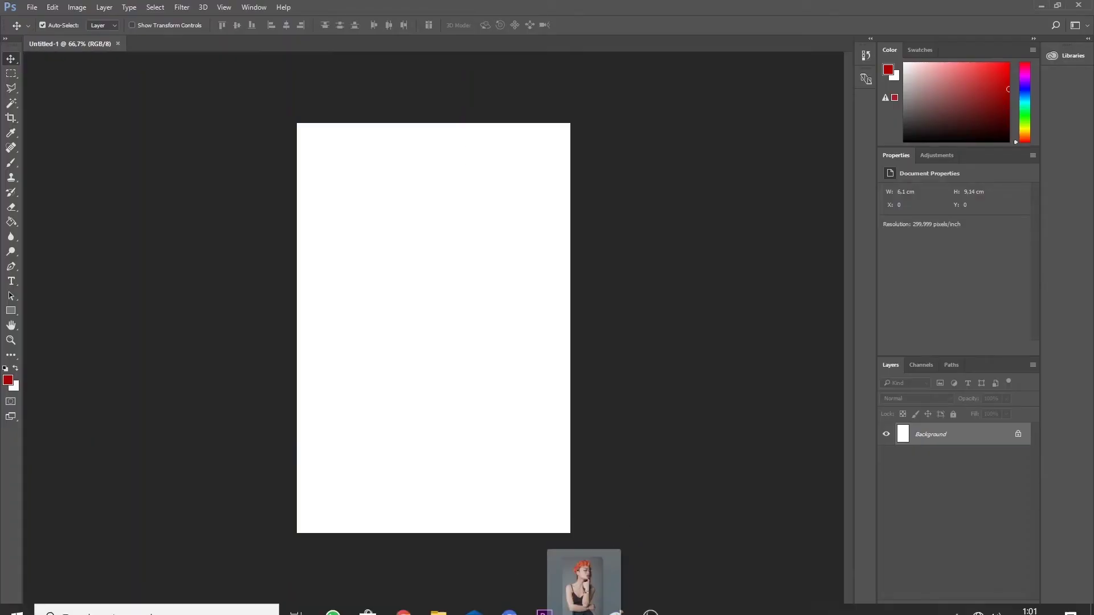
{"action": "mouse_move", "coordinate": [603, 570]}
{"action": "left_mouse_down"}
{"action": "mouse_move", "coordinate": [237, 50]}
{"action": "mouse_move", "coordinate": [148, 47]}
{"action": "mouse_move", "coordinate": [154, 40]}
{"action": "left_mouse_up"}
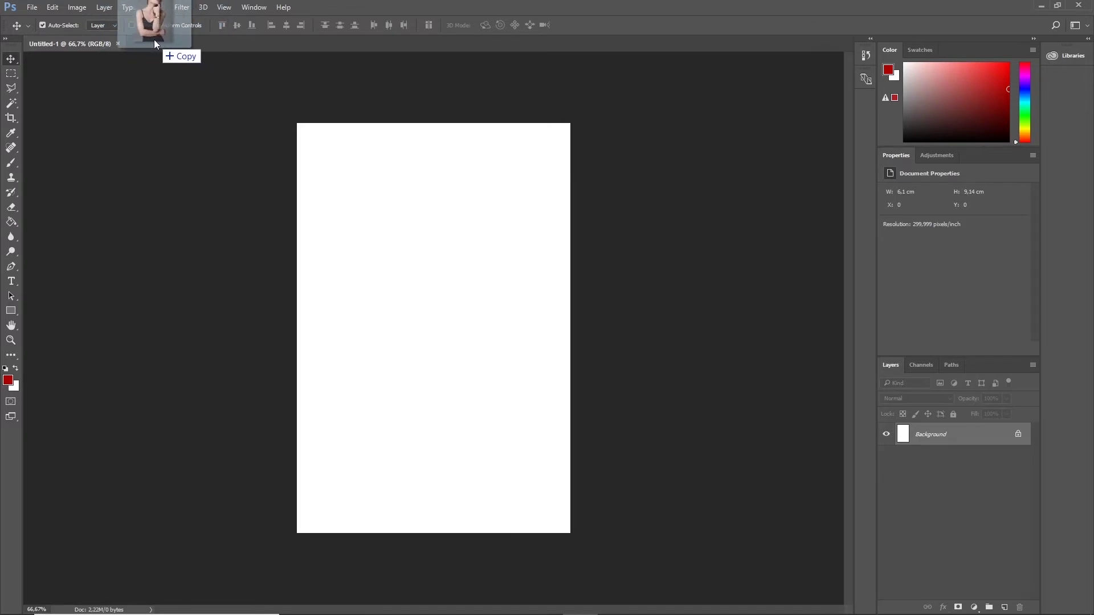
Drop 'model 1' onto Photoshop's tab bar as its own document, then return to File Explorer
{"action": "left_click_drag", "start_coordinate": [154, 40], "coordinate": [154, 39]}
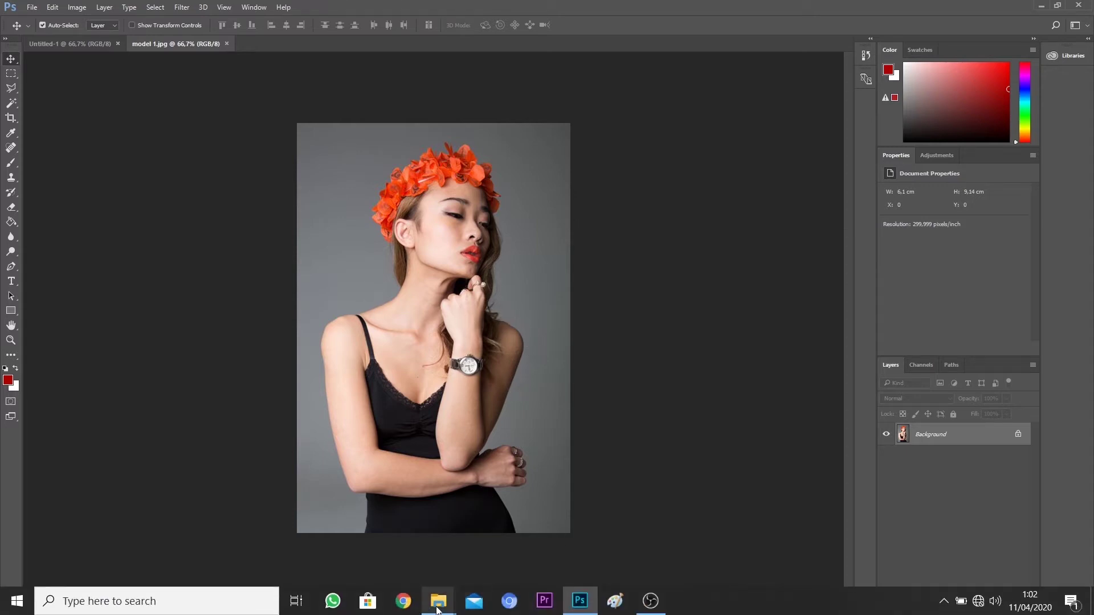
{"action": "left_click", "coordinate": [396, 491]}
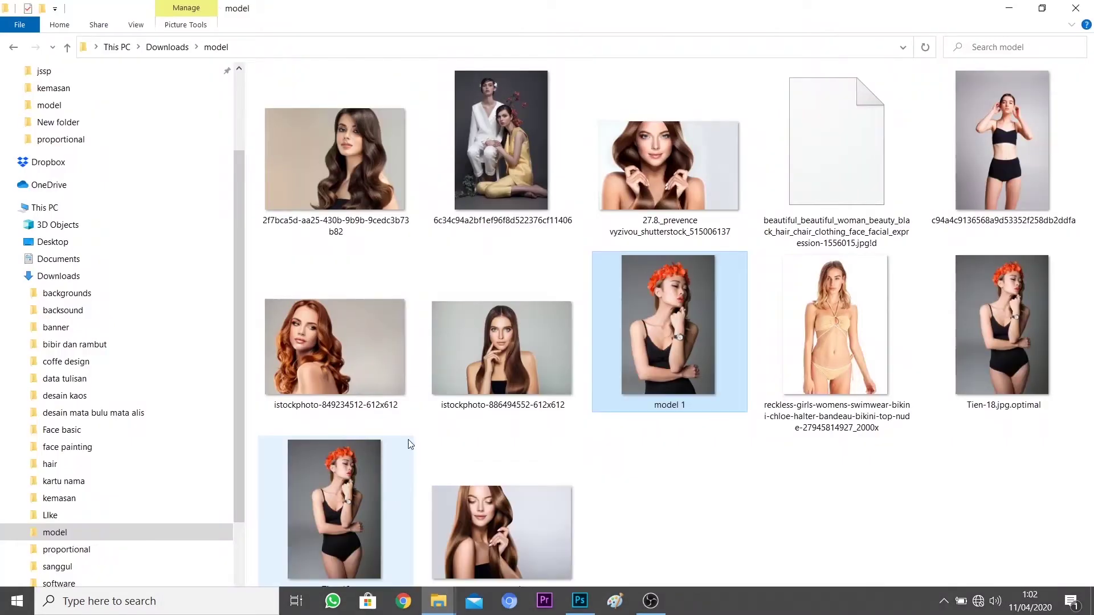
Open Downloads > backgrounds and drag the hot-air-balloon sunset wallpaper toward Photoshop
{"action": "left_click", "coordinate": [171, 47]}
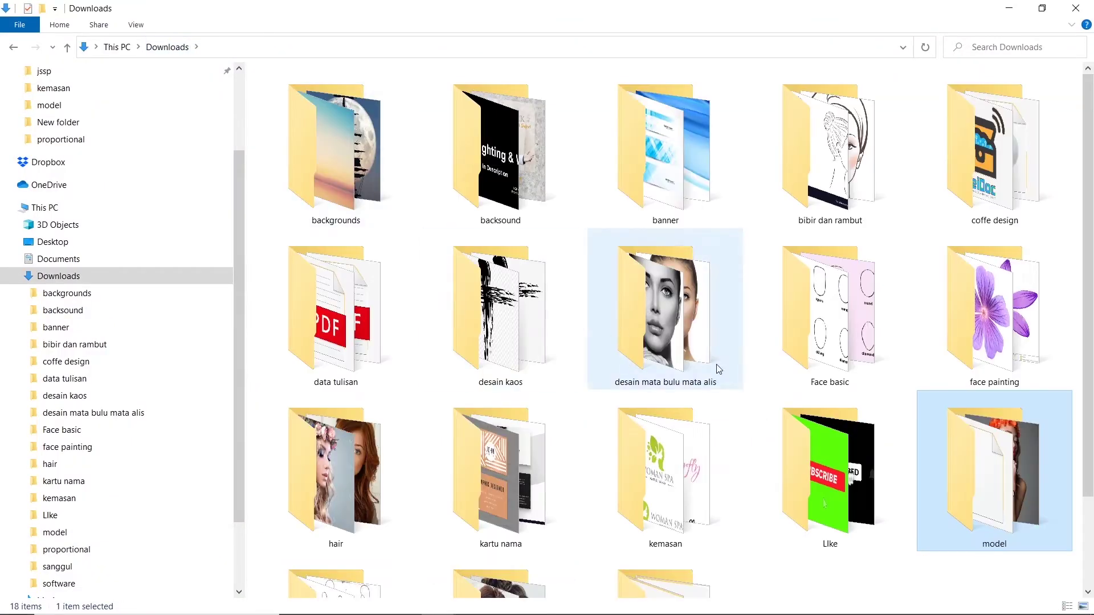
{"action": "double_click", "coordinate": [370, 172]}
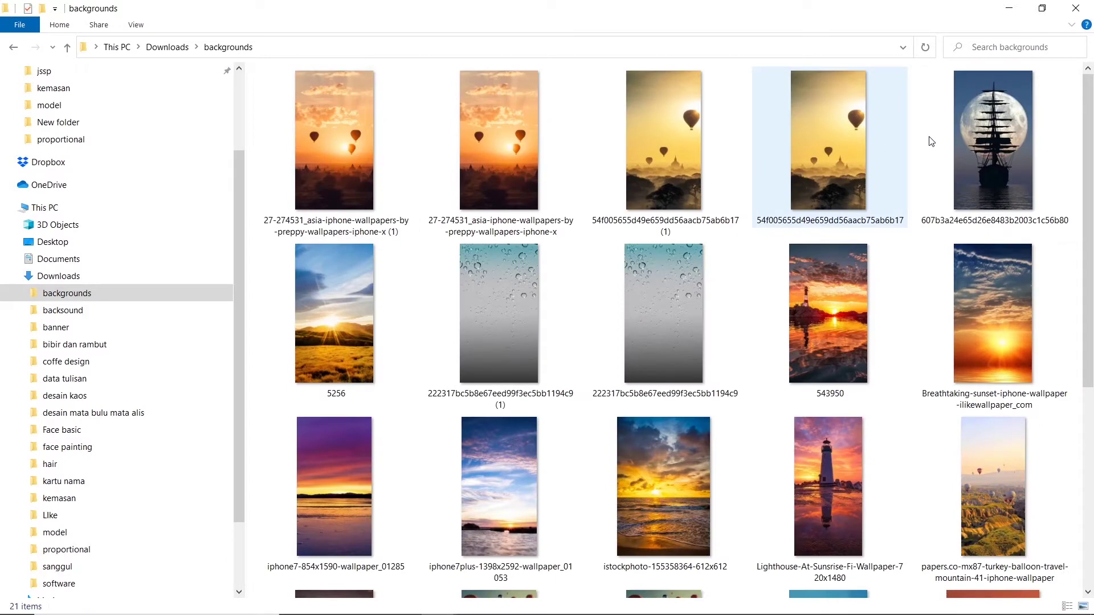
{"action": "mouse_move", "coordinate": [499, 140]}
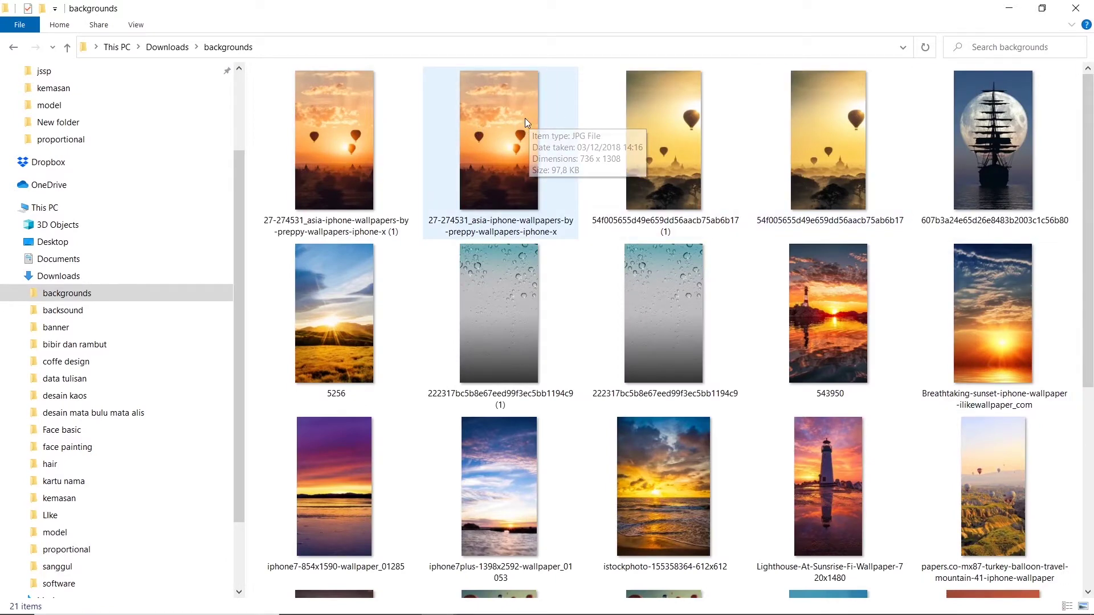
{"action": "left_click", "coordinate": [496, 137]}
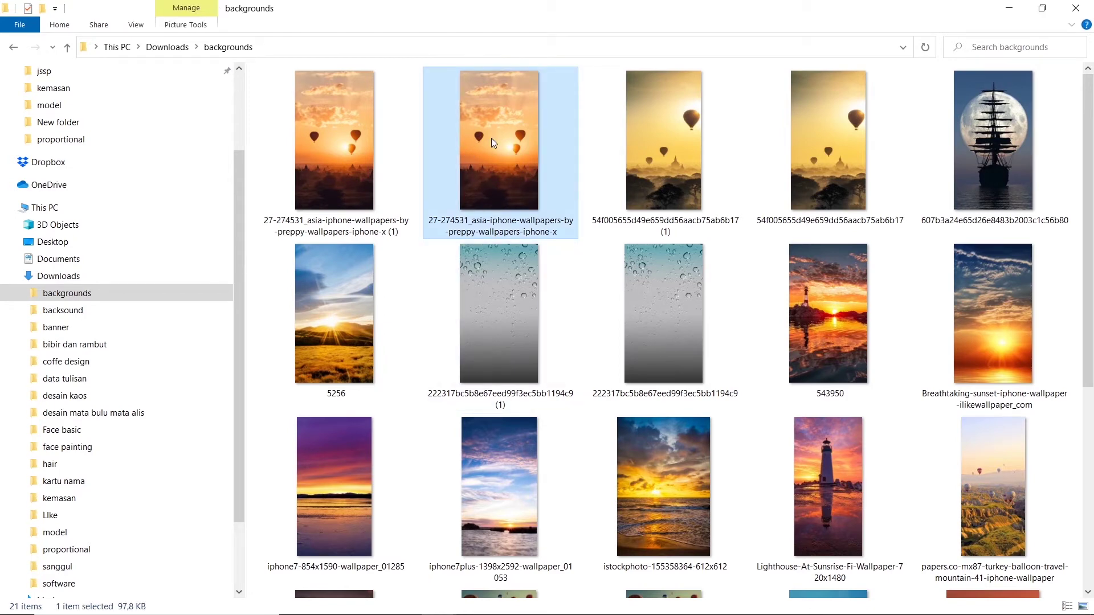
{"action": "left_click_drag", "start_coordinate": [487, 121], "coordinate": [525, 215]}
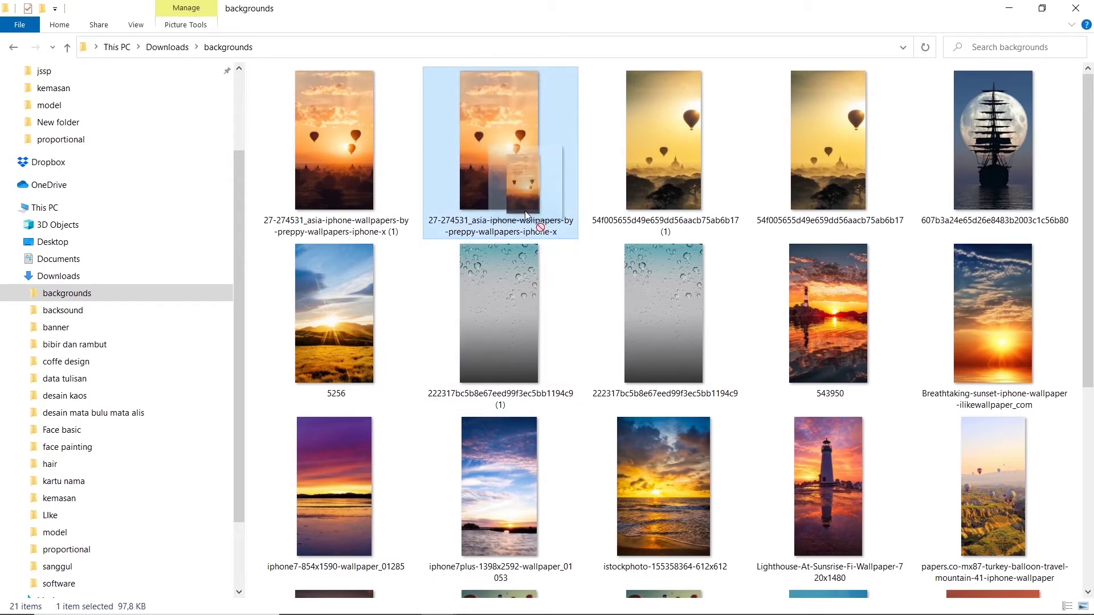
{"action": "mouse_move", "coordinate": [525, 214]}
{"action": "left_mouse_down"}
{"action": "mouse_move", "coordinate": [508, 362]}
{"action": "mouse_move", "coordinate": [498, 175]}
{"action": "mouse_move", "coordinate": [667, 610]}
{"action": "mouse_move", "coordinate": [692, 613]}
{"action": "mouse_move", "coordinate": [576, 609]}
{"action": "mouse_move", "coordinate": [553, 403]}
{"action": "mouse_move", "coordinate": [359, 81]}
{"action": "mouse_move", "coordinate": [301, 47]}
{"action": "left_mouse_up"}
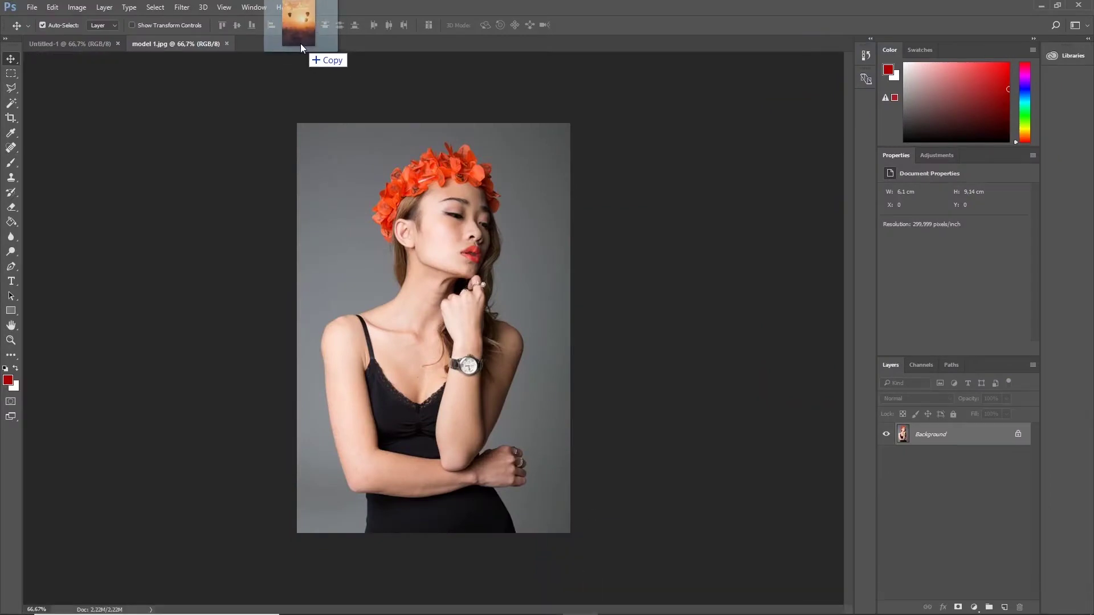
Drop the balloon wallpaper in as its own document, then return to the model 1.jpg tab
{"action": "left_click_drag", "start_coordinate": [301, 44], "coordinate": [293, 43]}
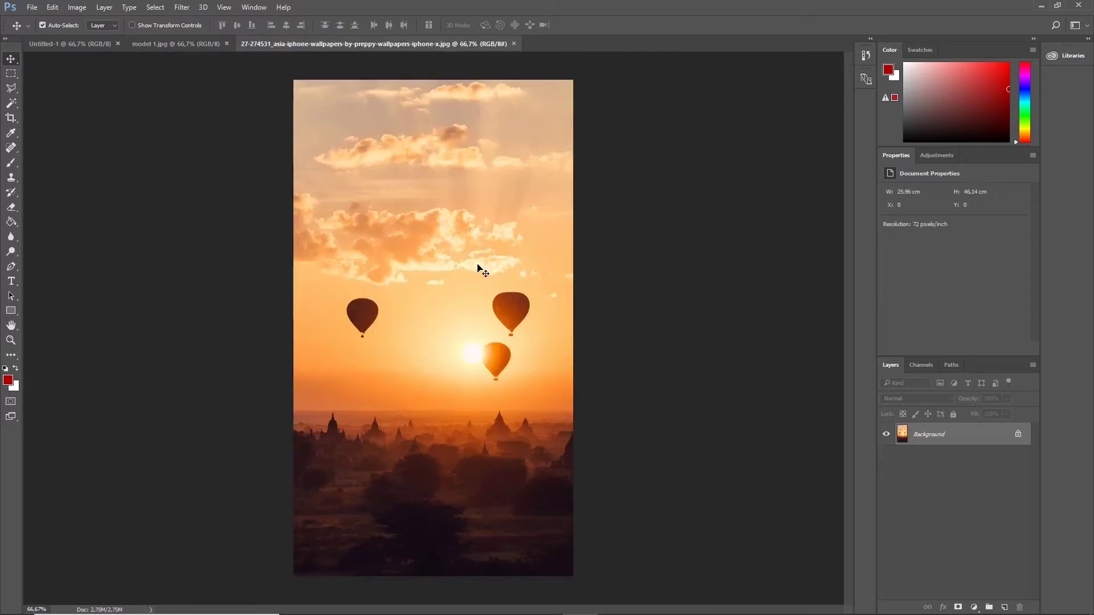
{"action": "left_click", "coordinate": [171, 44]}
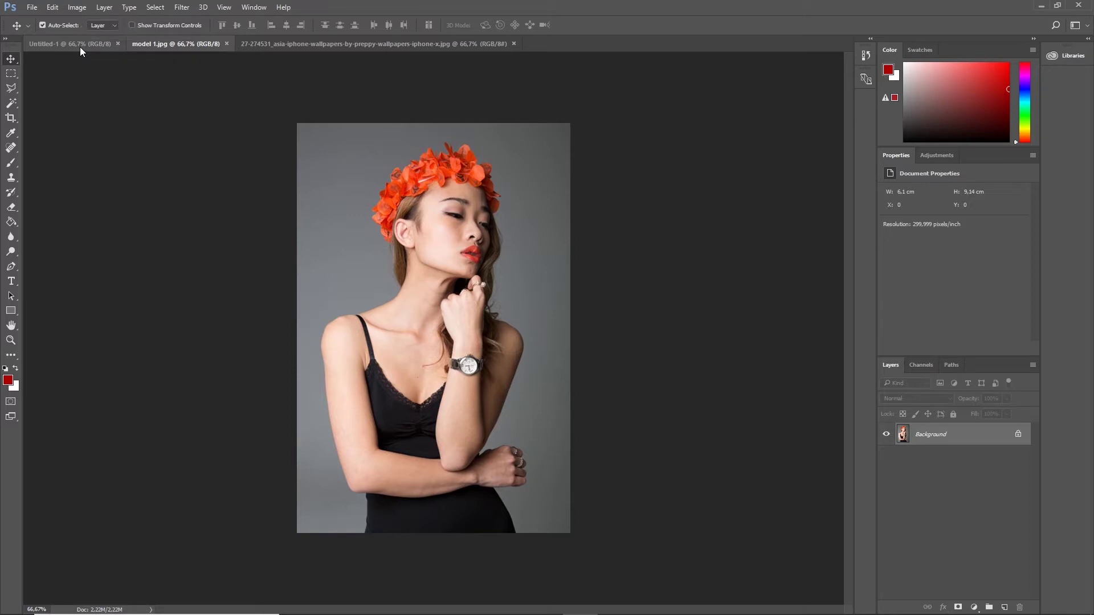
{"action": "left_click", "coordinate": [81, 45]}
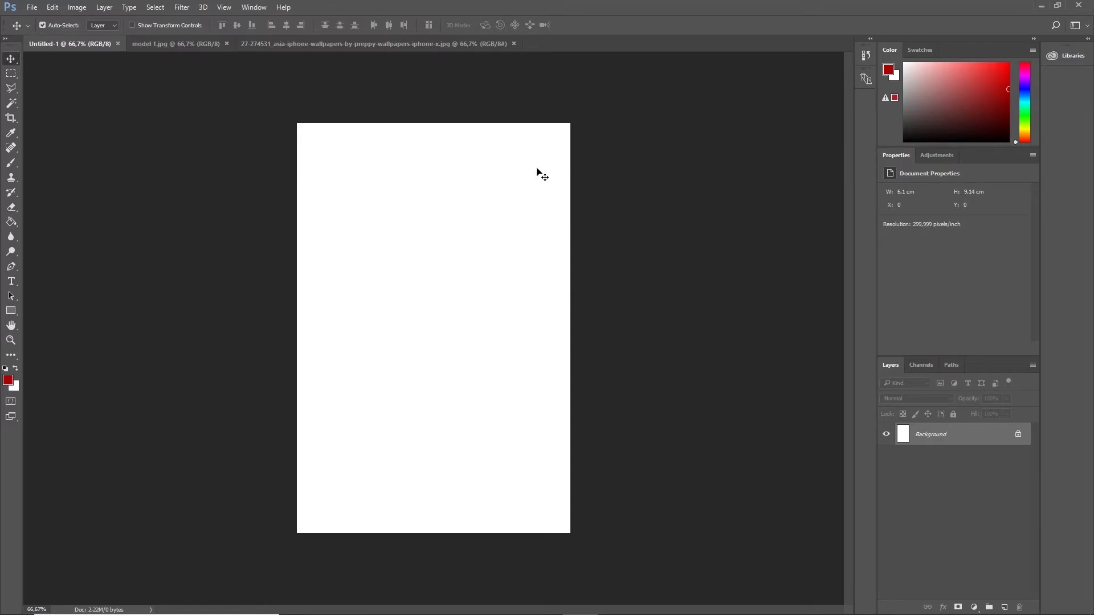
{"action": "left_click", "coordinate": [188, 49]}
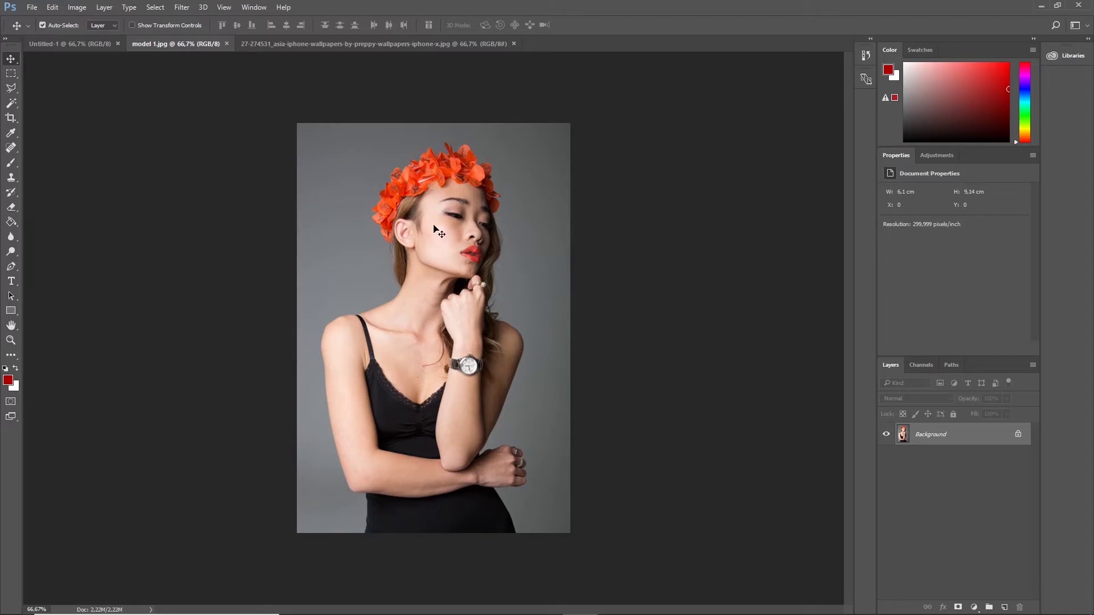
{"action": "left_click", "coordinate": [378, 44]}
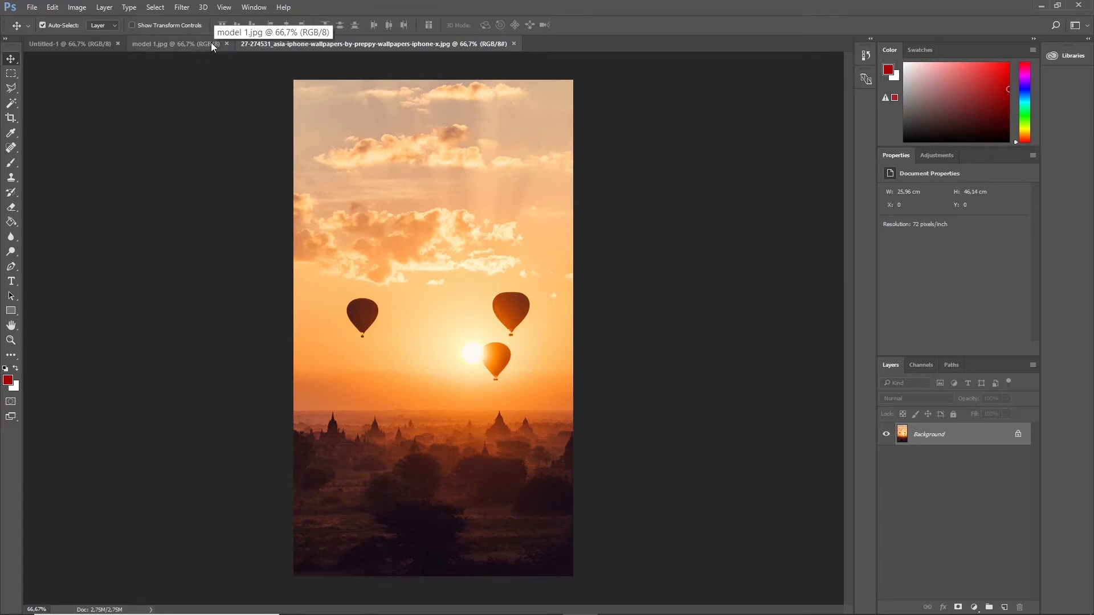
{"action": "left_click", "coordinate": [160, 39]}
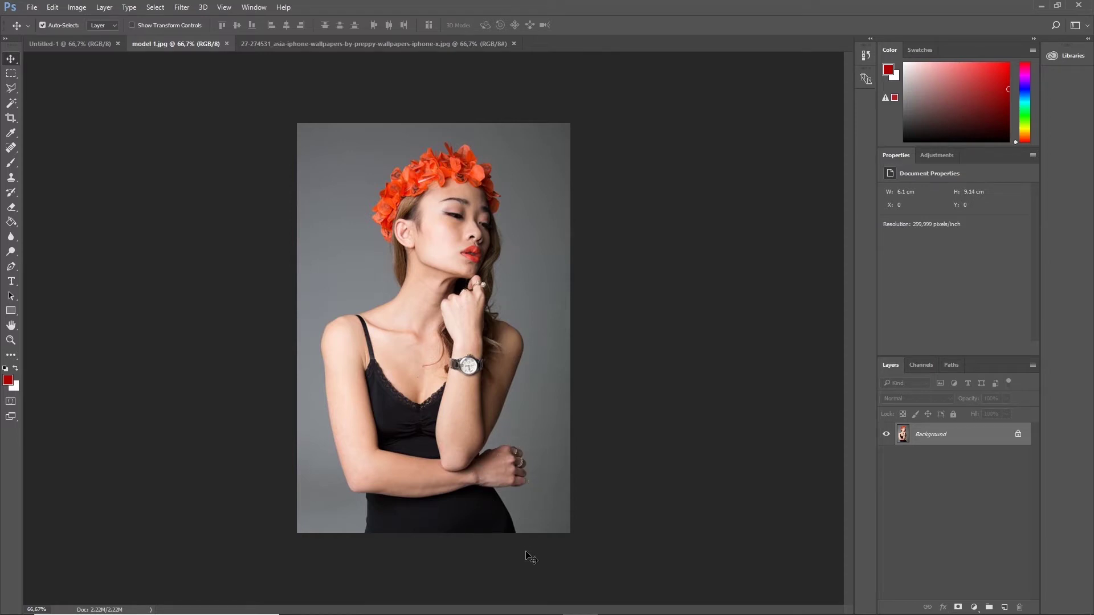
{"action": "left_click", "coordinate": [100, 44]}
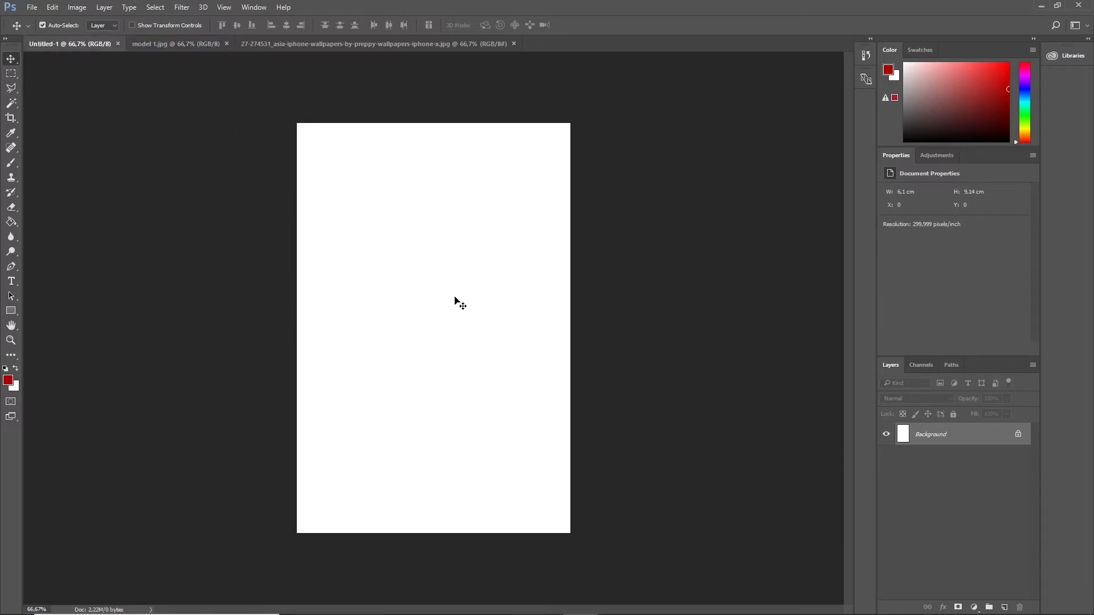
{"action": "left_click", "coordinate": [163, 43]}
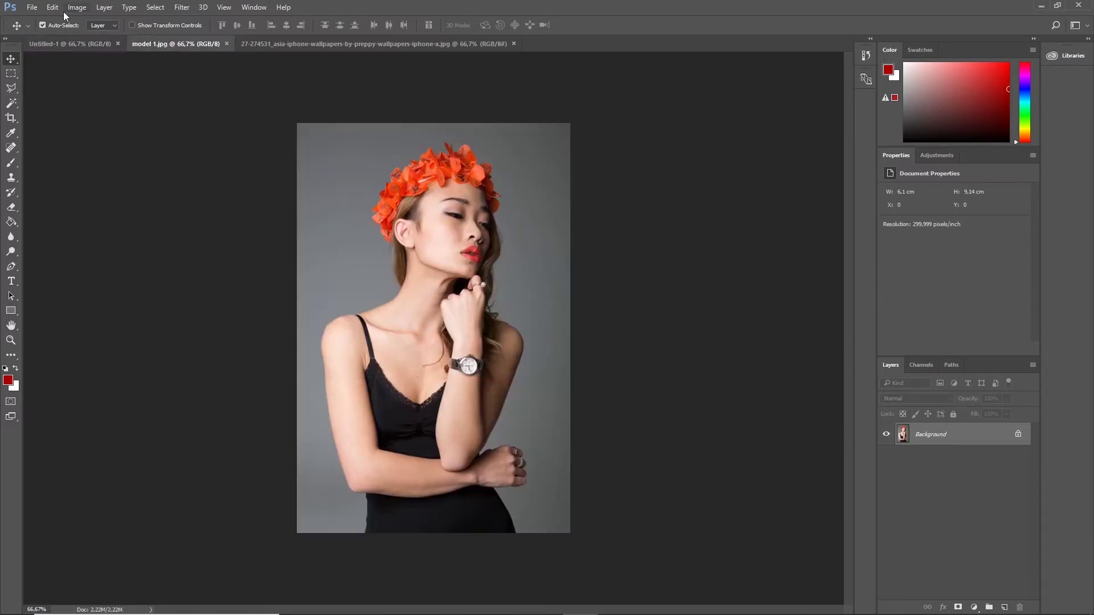
{"action": "left_click", "coordinate": [65, 46]}
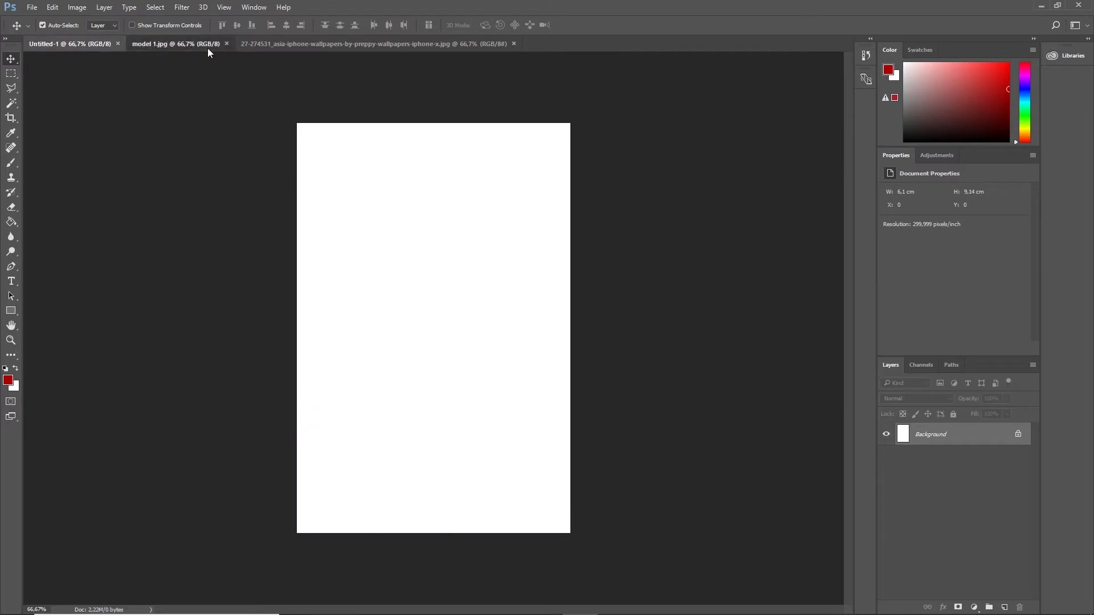
{"action": "left_click", "coordinate": [208, 46]}
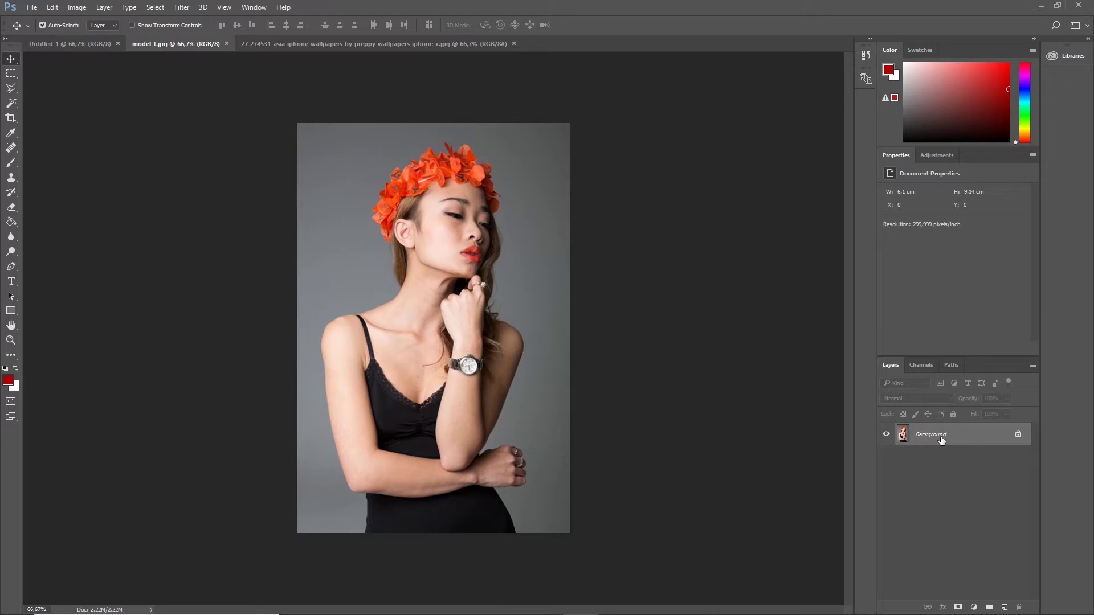
Glance at Channels and Paths, then unlock model 1's Background into an editable Layer 0
{"action": "left_click", "coordinate": [922, 365]}
{"action": "left_click", "coordinate": [952, 365]}
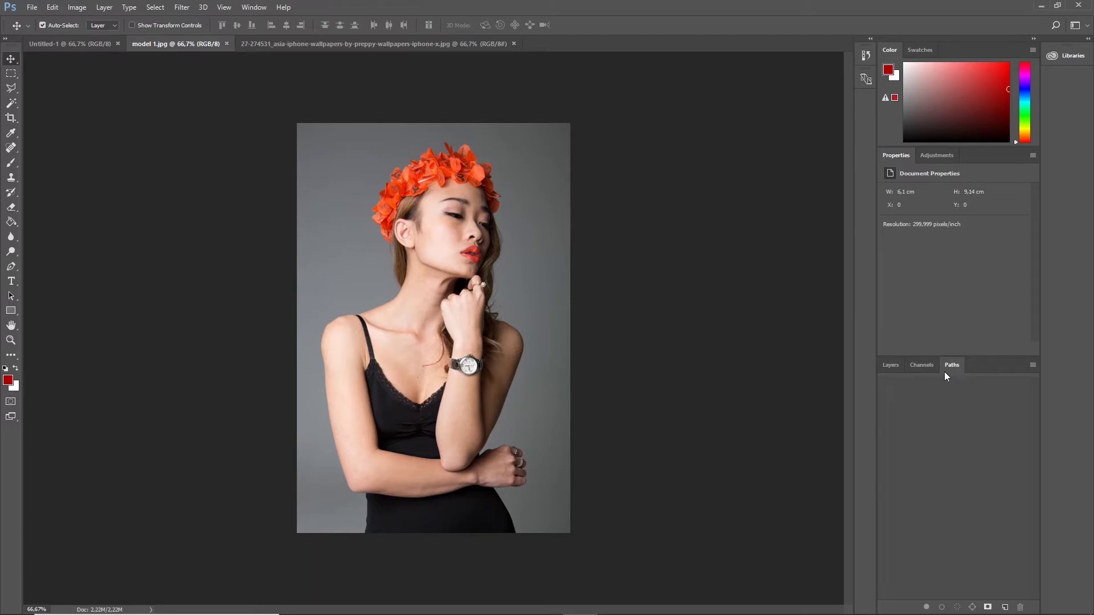
{"action": "left_click", "coordinate": [891, 367]}
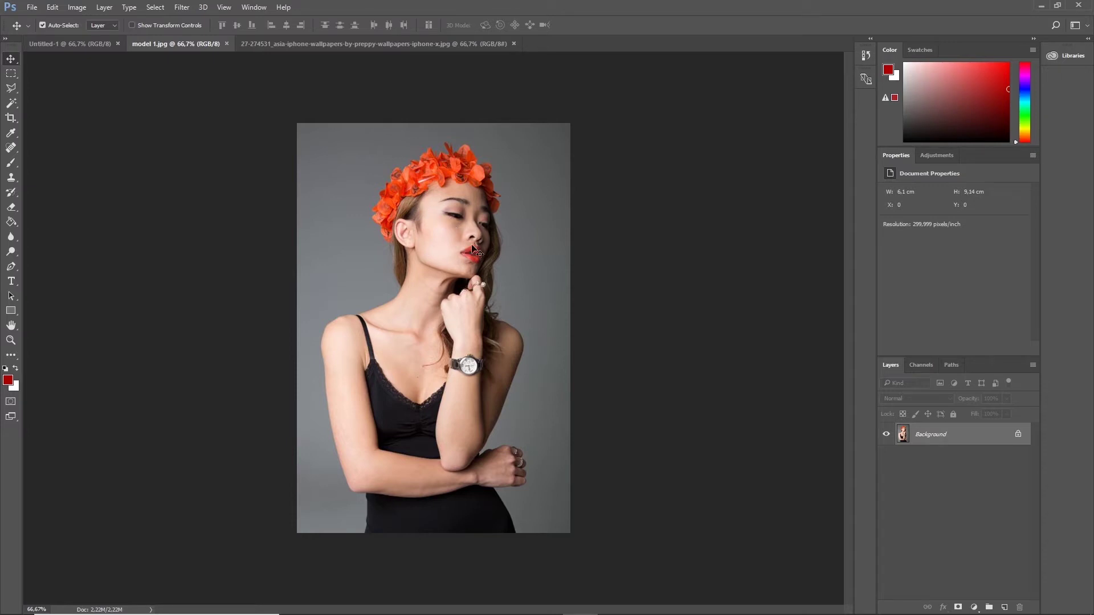
{"action": "left_click", "coordinate": [86, 44]}
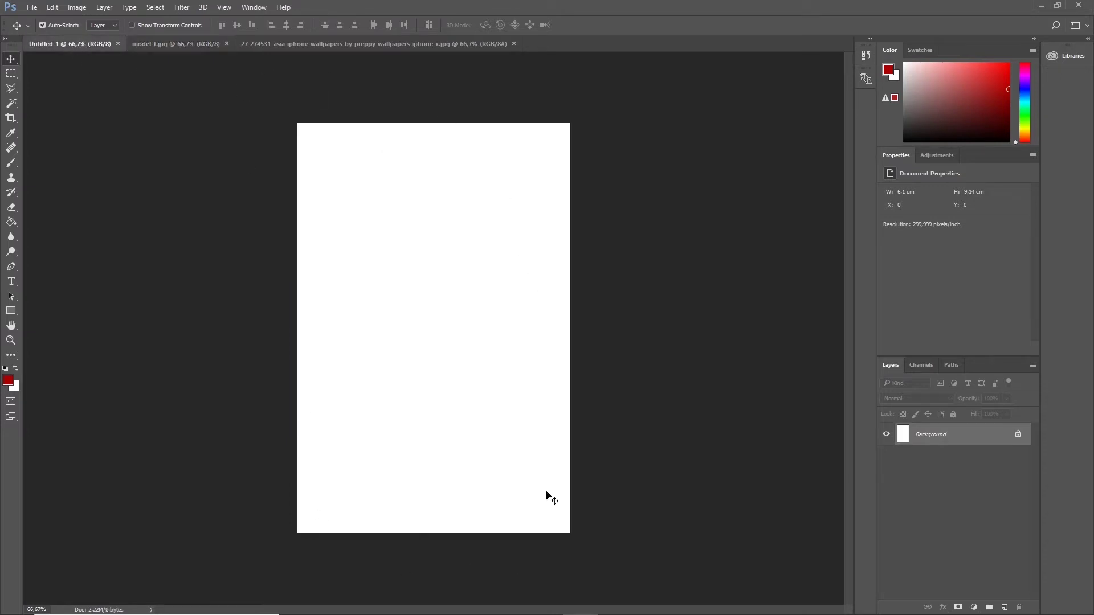
{"action": "left_click", "coordinate": [213, 43]}
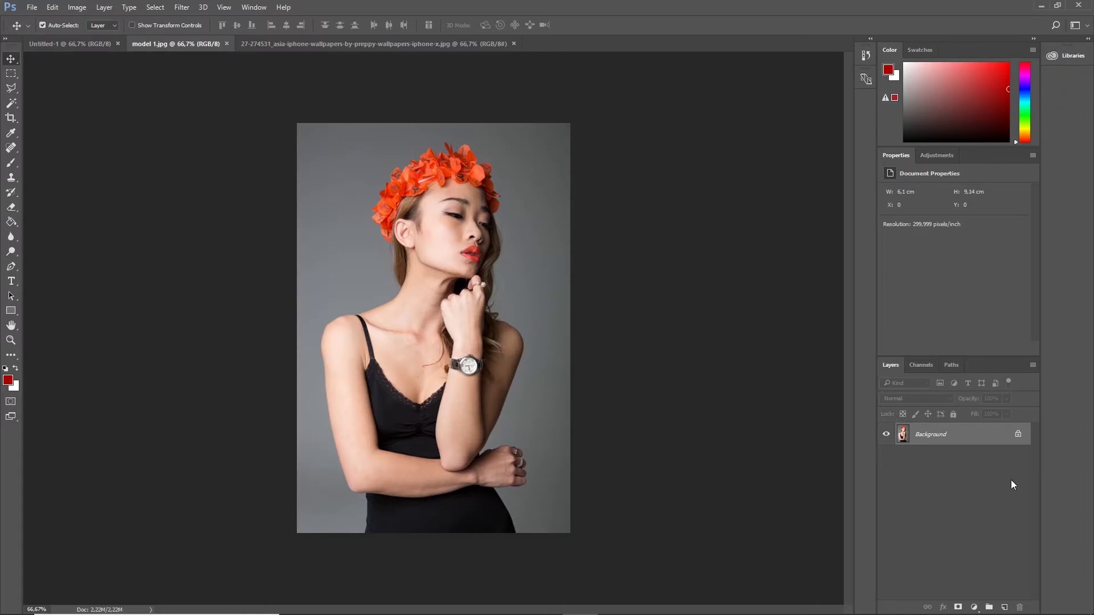
{"action": "left_click", "coordinate": [1018, 435]}
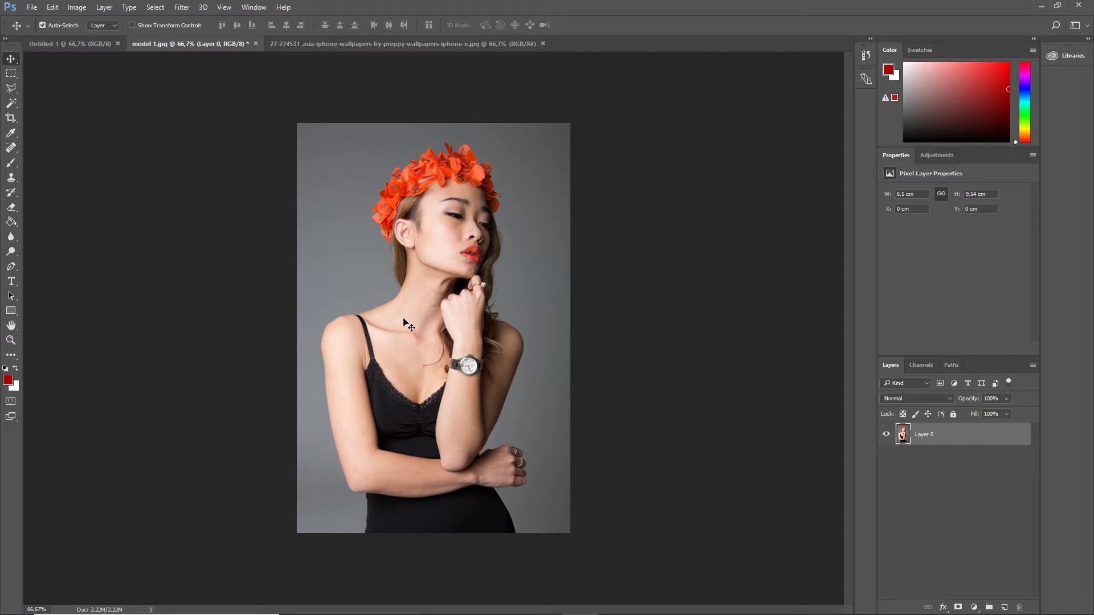
Drag the model photo into Untitled-1 as Layer 1, aligned flush with the page edges
{"action": "mouse_move", "coordinate": [420, 331]}
{"action": "left_mouse_down"}
{"action": "mouse_move", "coordinate": [242, 203]}
{"action": "mouse_move", "coordinate": [122, 98]}
{"action": "mouse_move", "coordinate": [84, 46]}
{"action": "left_mouse_up"}
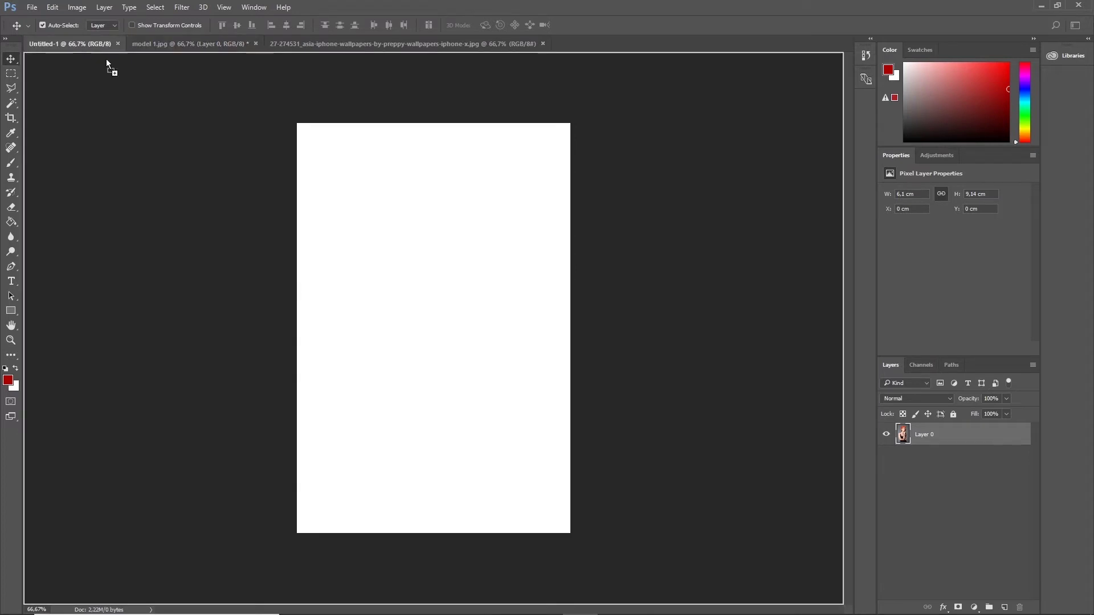
{"action": "left_click_drag", "start_coordinate": [83, 46], "coordinate": [452, 305]}
{"action": "left_click_drag", "start_coordinate": [485, 246], "coordinate": [447, 270]}
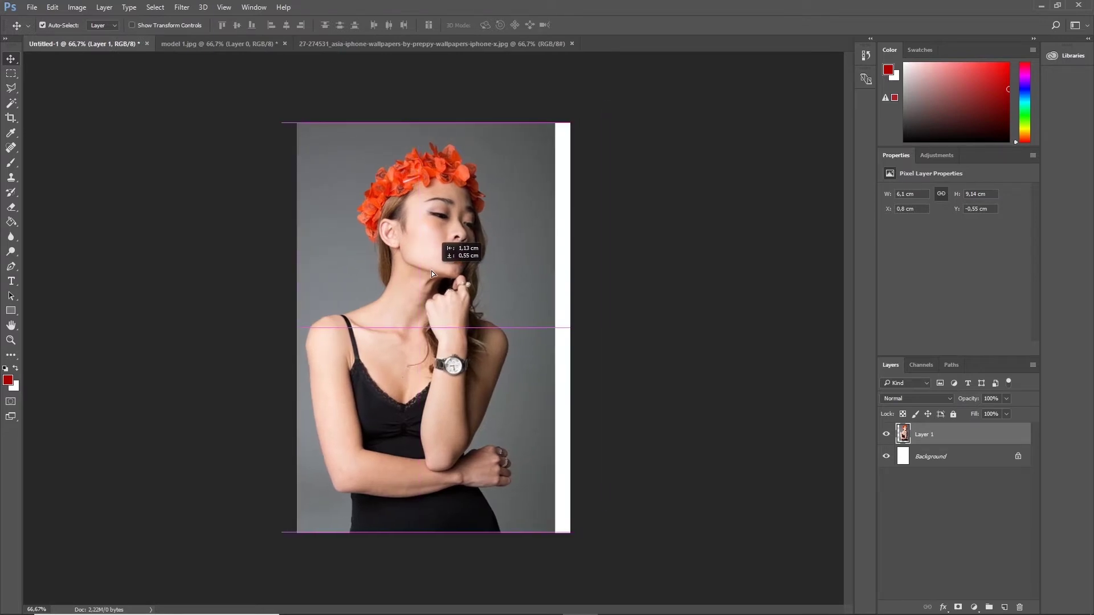
{"action": "mouse_move", "coordinate": [447, 270]}
{"action": "left_mouse_down"}
{"action": "mouse_move", "coordinate": [478, 269]}
{"action": "mouse_move", "coordinate": [413, 271]}
{"action": "mouse_move", "coordinate": [424, 274]}
{"action": "mouse_move", "coordinate": [427, 201]}
{"action": "mouse_move", "coordinate": [446, 227]}
{"action": "mouse_move", "coordinate": [445, 268]}
{"action": "mouse_move", "coordinate": [434, 269]}
{"action": "mouse_move", "coordinate": [459, 265]}
{"action": "mouse_move", "coordinate": [446, 275]}
{"action": "mouse_move", "coordinate": [446, 266]}
{"action": "left_mouse_up"}
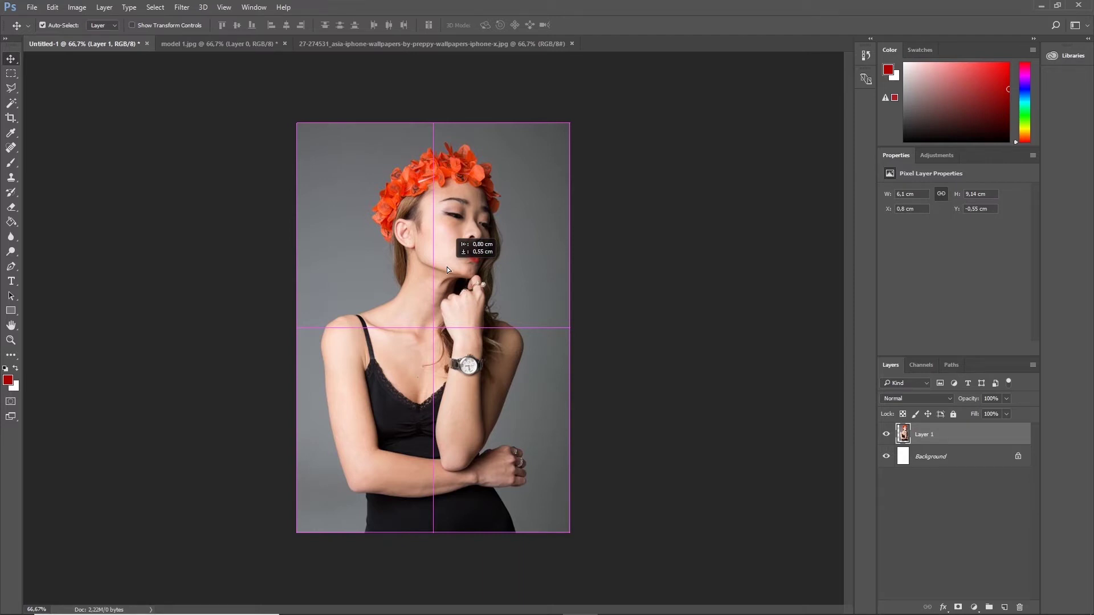
{"action": "left_click_drag", "start_coordinate": [447, 266], "coordinate": [447, 267]}
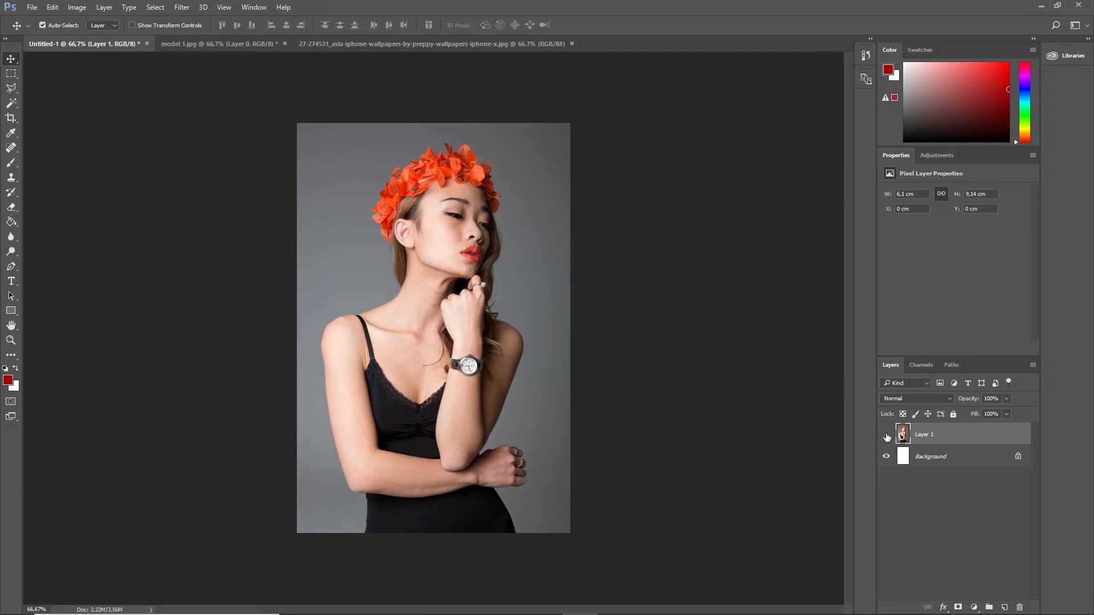
Toggle Layer 1's visibility to check the white Background, then set the toolbar to two columns
{"action": "left_click", "coordinate": [887, 436]}
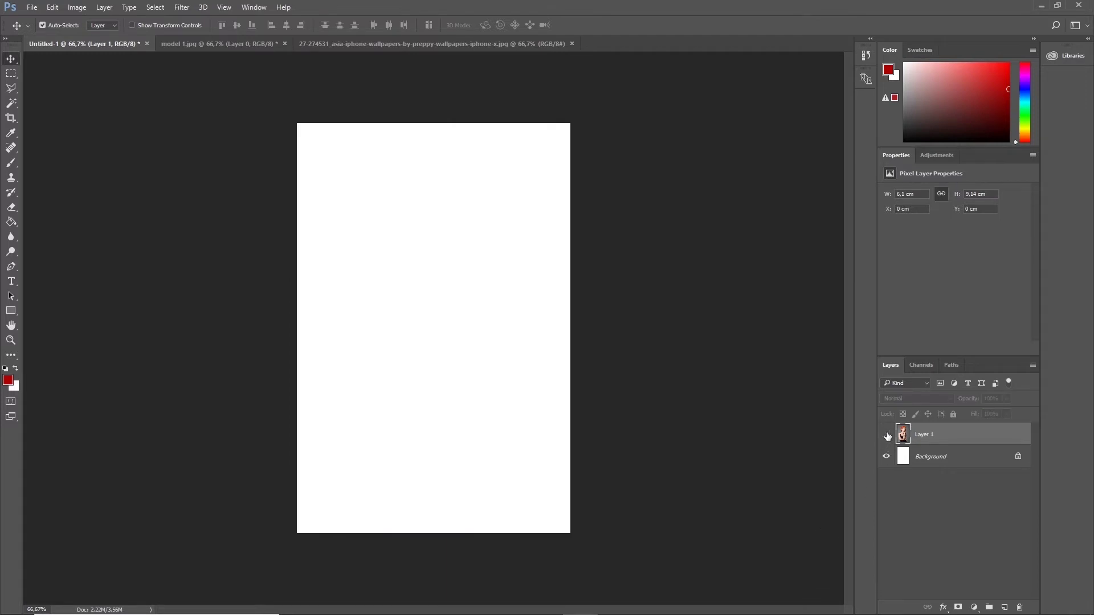
{"action": "left_click", "coordinate": [887, 435]}
{"action": "left_click", "coordinate": [887, 437]}
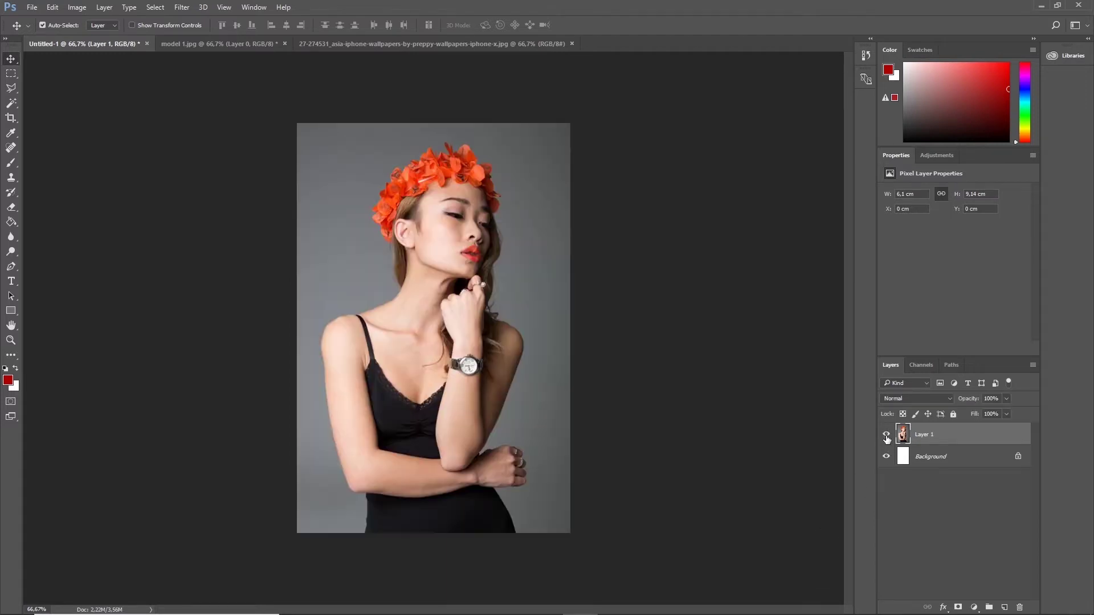
{"action": "left_click", "coordinate": [887, 437]}
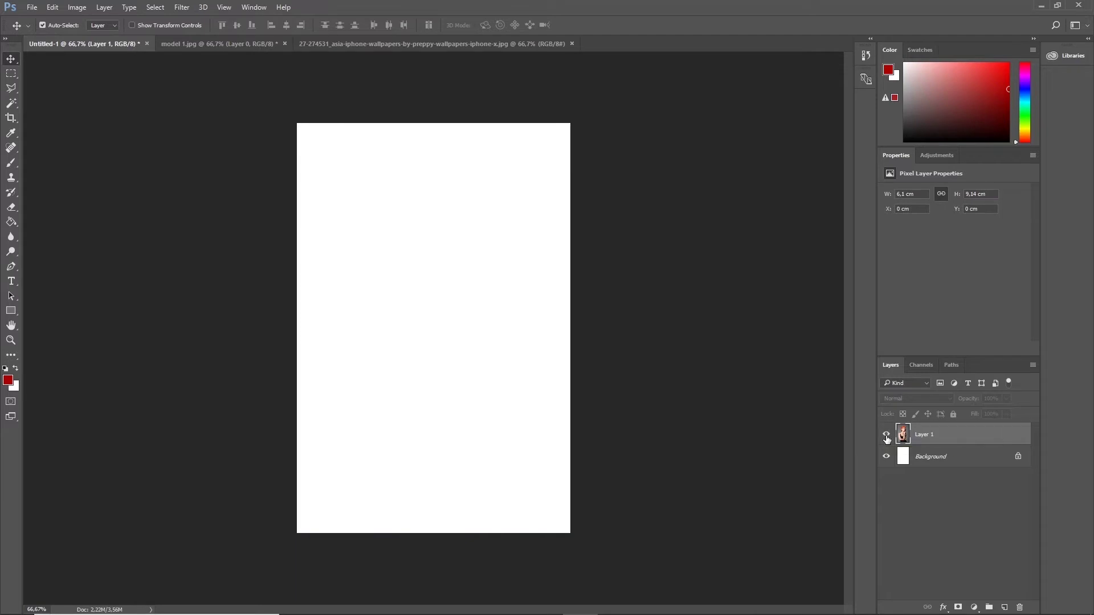
{"action": "left_click", "coordinate": [887, 436]}
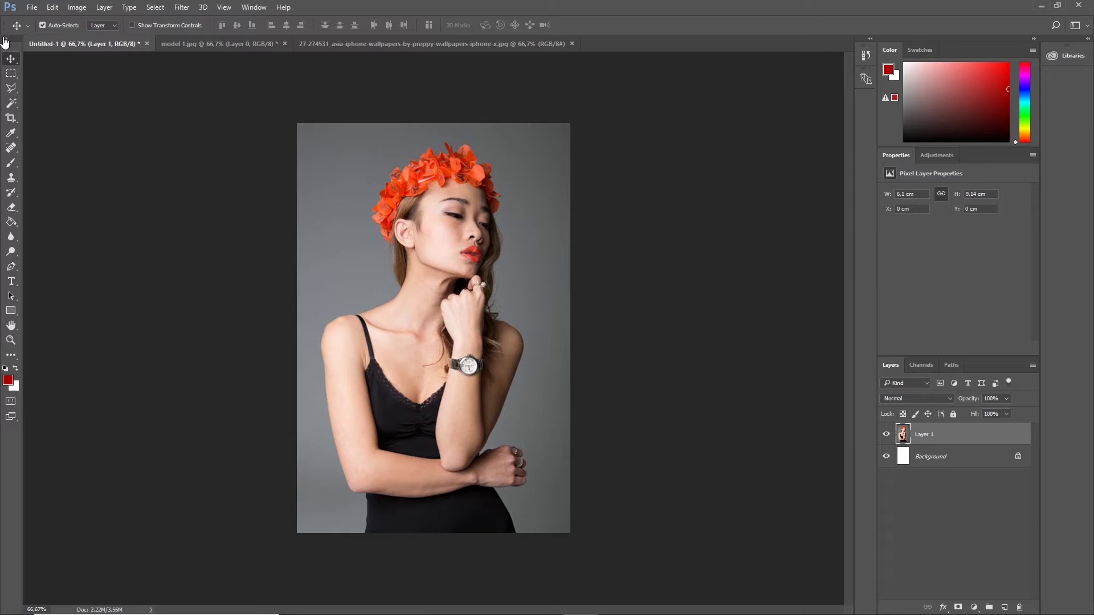
{"action": "left_click", "coordinate": [6, 38]}
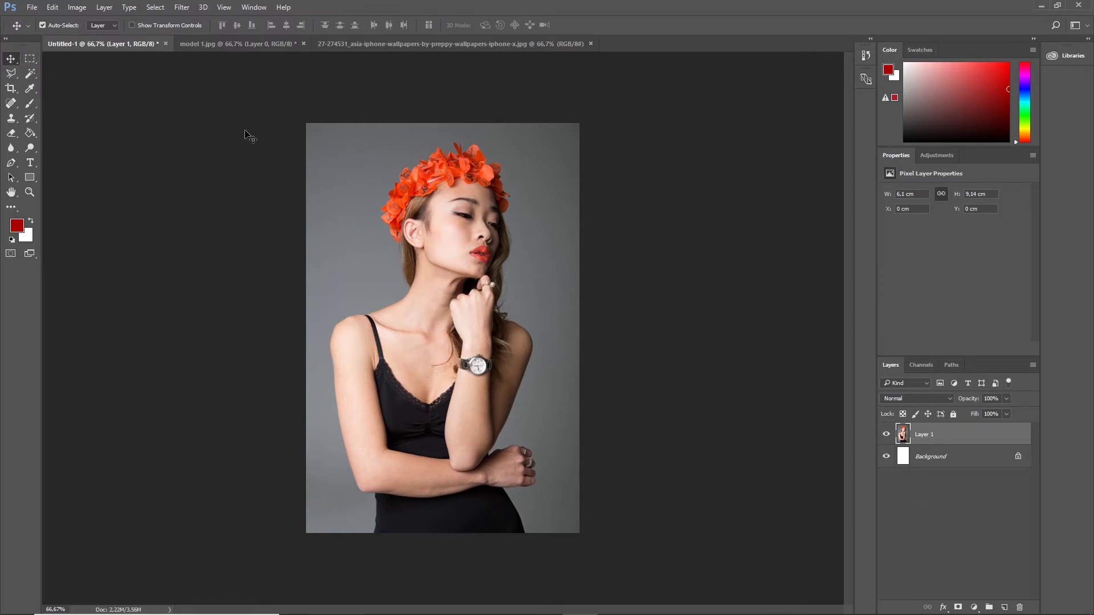
Nudge Layer 1 with the Move tool, then bring up the Lasso tool variants
{"action": "mouse_move", "coordinate": [390, 250]}
{"action": "left_mouse_down"}
{"action": "mouse_move", "coordinate": [348, 260]}
{"action": "mouse_move", "coordinate": [384, 256]}
{"action": "mouse_move", "coordinate": [388, 245]}
{"action": "left_mouse_up"}
{"action": "left_click", "coordinate": [18, 78]}
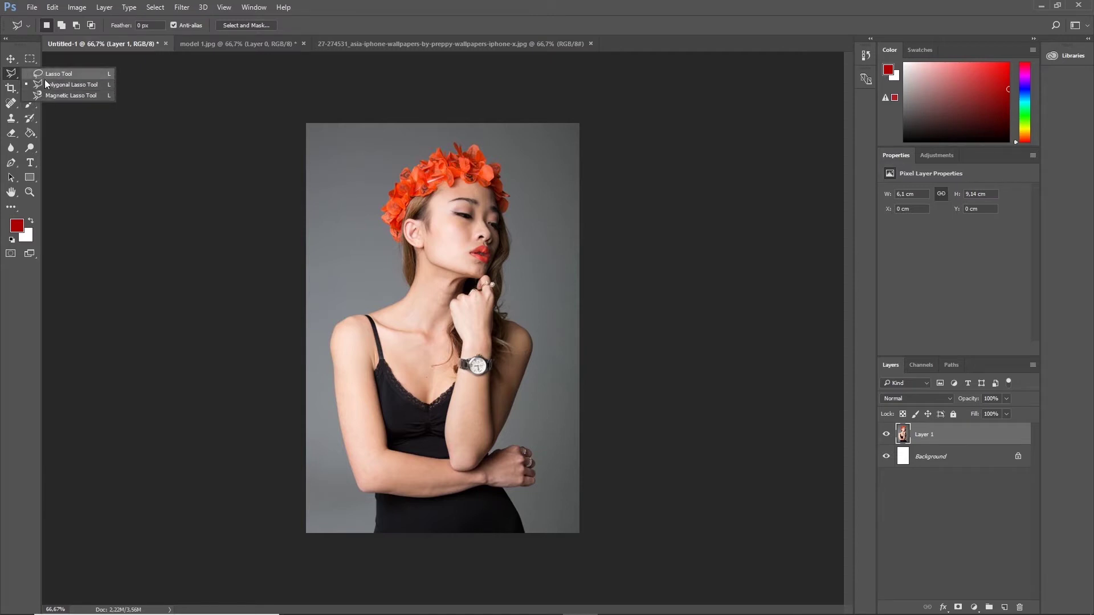
Dismiss the lasso flyout and return to the Move tool
{"action": "left_click", "coordinate": [11, 75]}
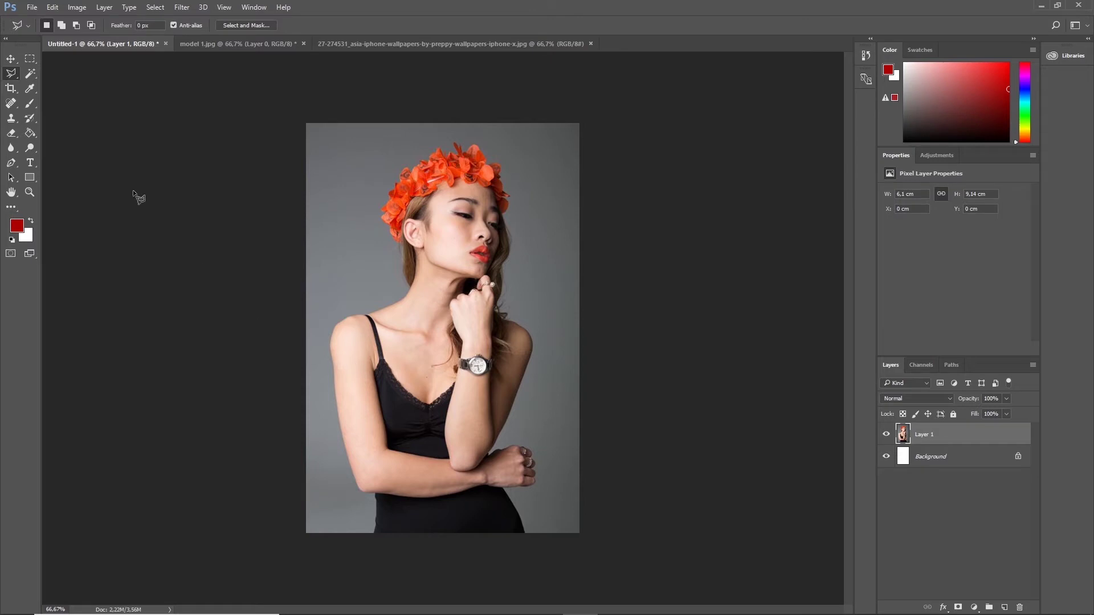
{"action": "left_click", "coordinate": [12, 60]}
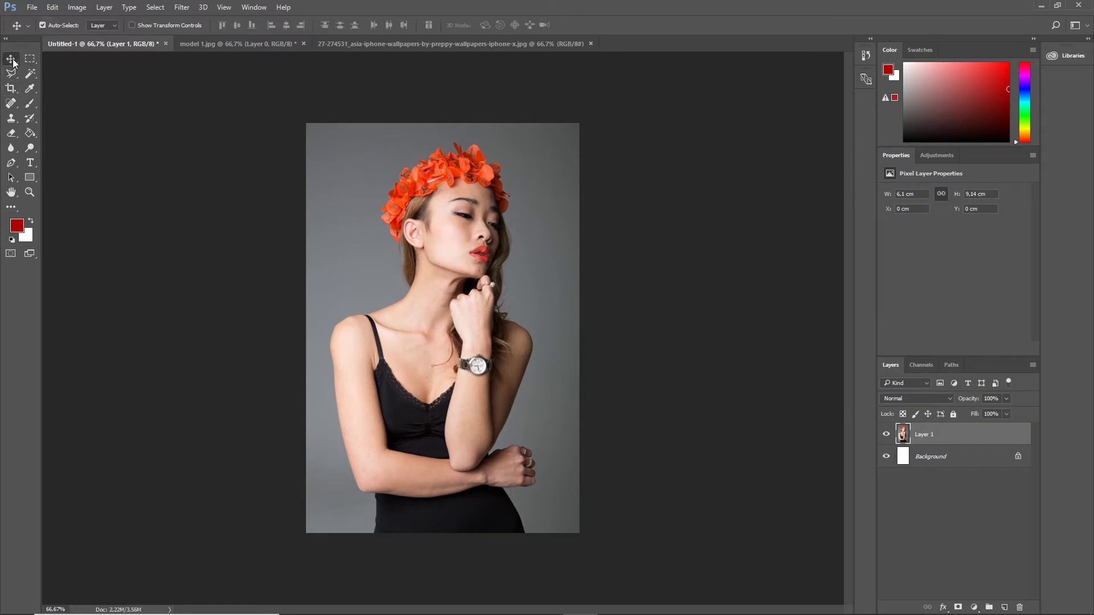
{"action": "left_click", "coordinate": [934, 462]}
{"action": "left_click", "coordinate": [937, 437]}
{"action": "left_click", "coordinate": [935, 439]}
{"action": "left_click", "coordinate": [935, 463]}
{"action": "left_click", "coordinate": [935, 436]}
{"action": "left_click", "coordinate": [938, 462]}
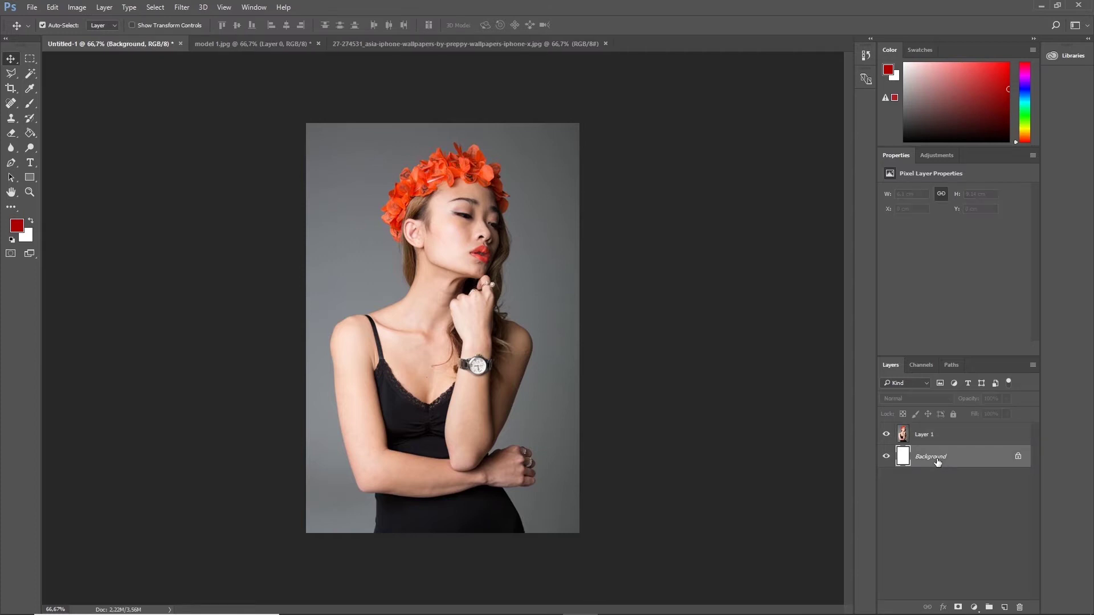
{"action": "left_click", "coordinate": [933, 435]}
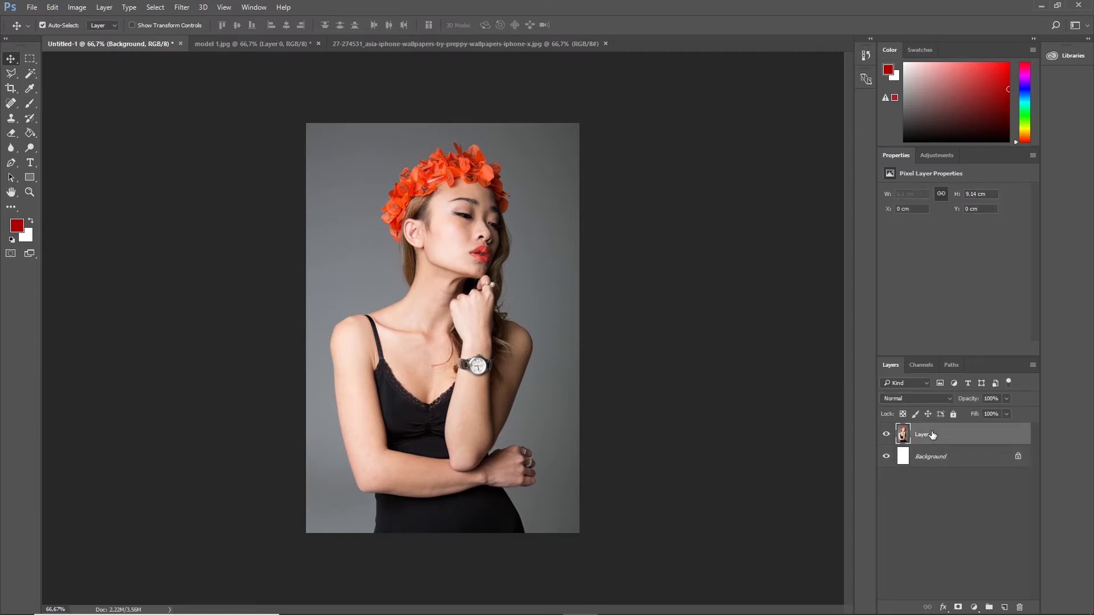
{"action": "left_click", "coordinate": [929, 455]}
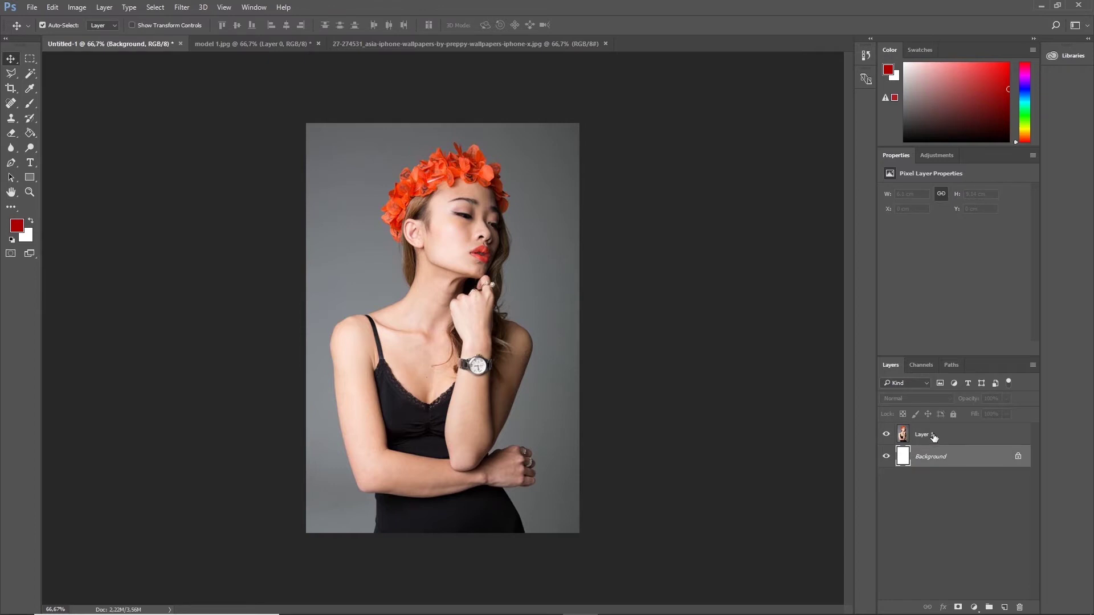
{"action": "left_click", "coordinate": [935, 436]}
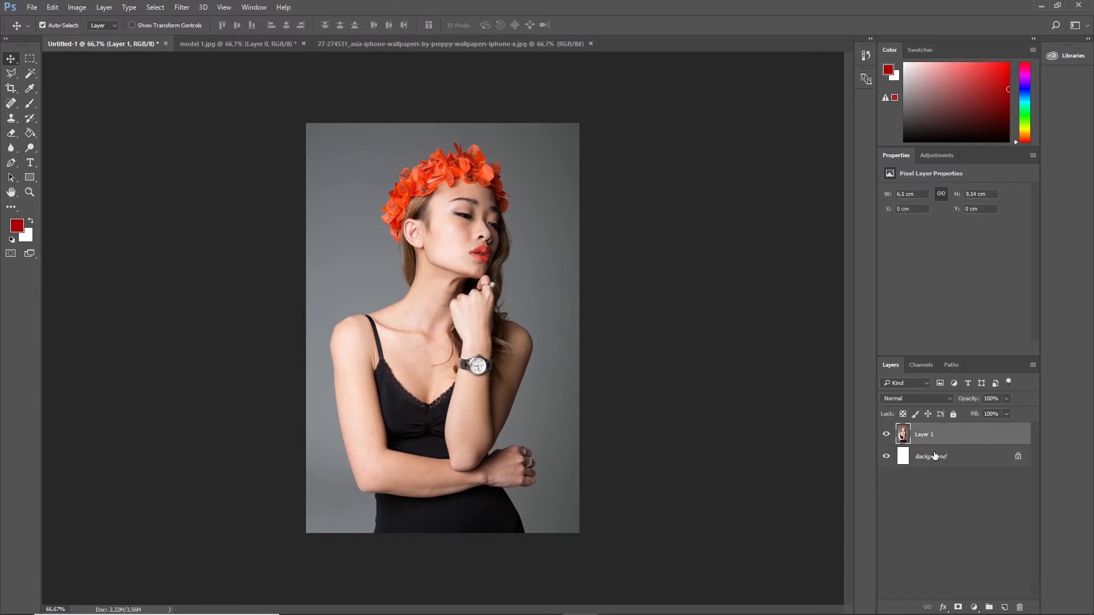
{"action": "left_click", "coordinate": [936, 457]}
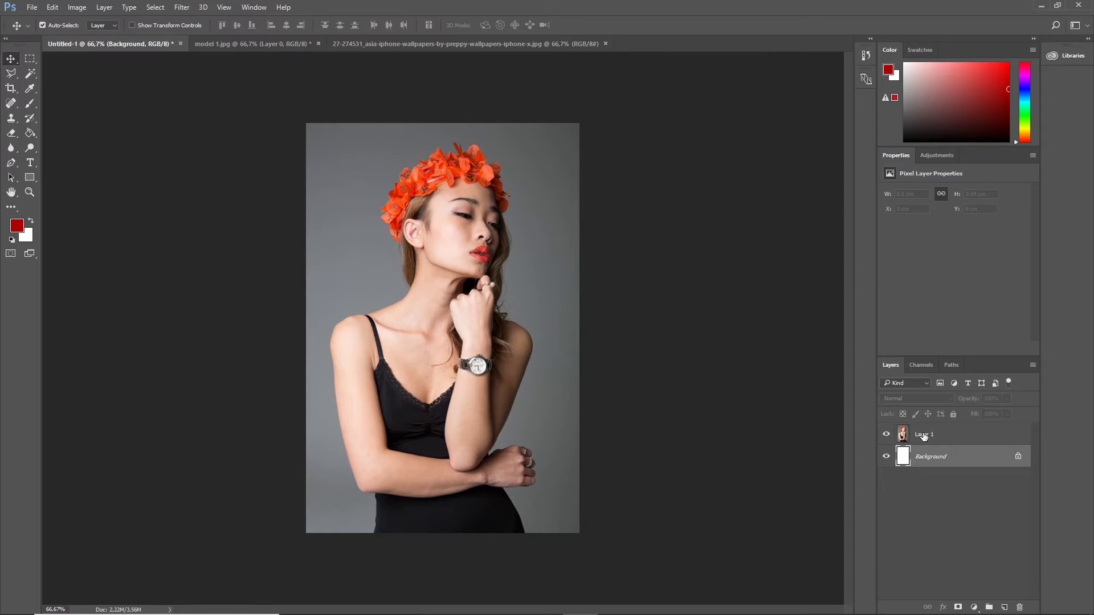
{"action": "left_click", "coordinate": [925, 436]}
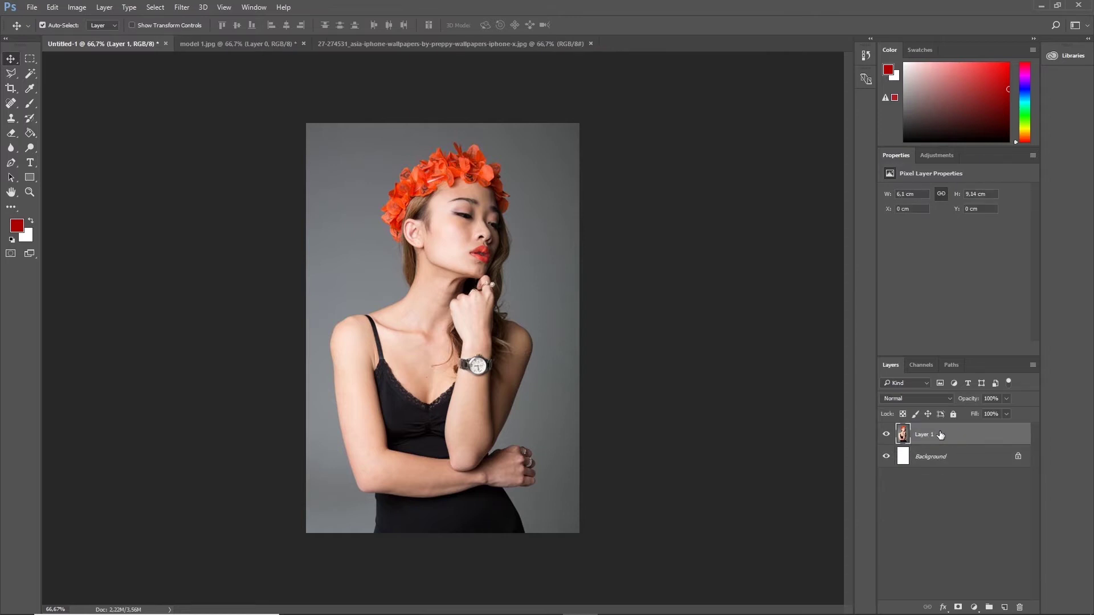
{"action": "key", "text": "alt+bracketleft"}
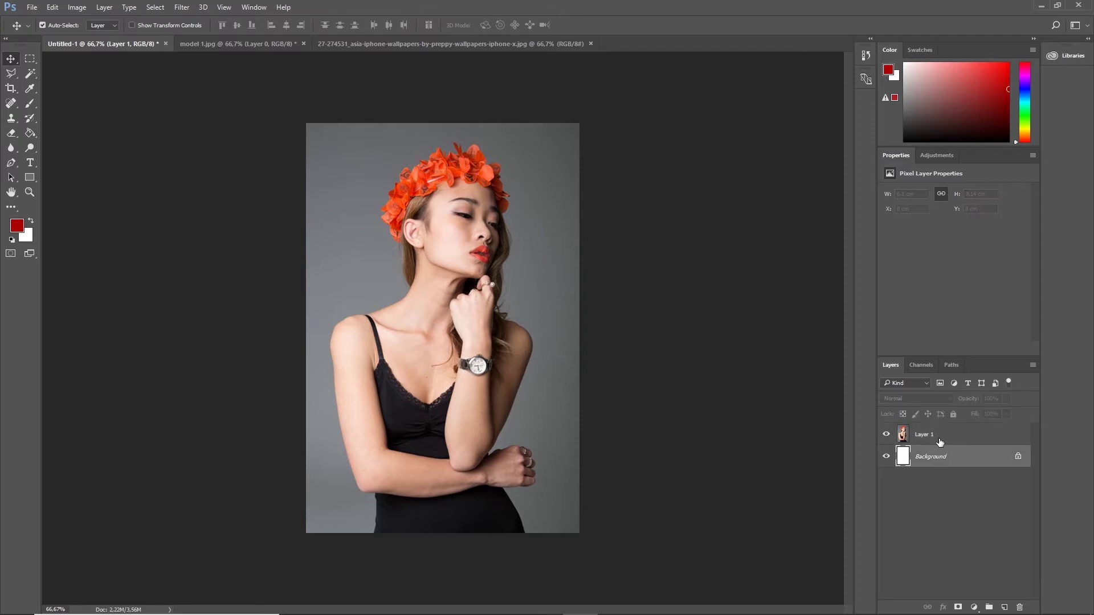
{"action": "key", "text": "alt+bracketright"}
{"action": "key", "text": "alt+bracketleft"}
{"action": "key", "text": "alt+bracketright"}
{"action": "key", "text": "alt+bracketleft"}
{"action": "key", "text": "alt+bracketright"}
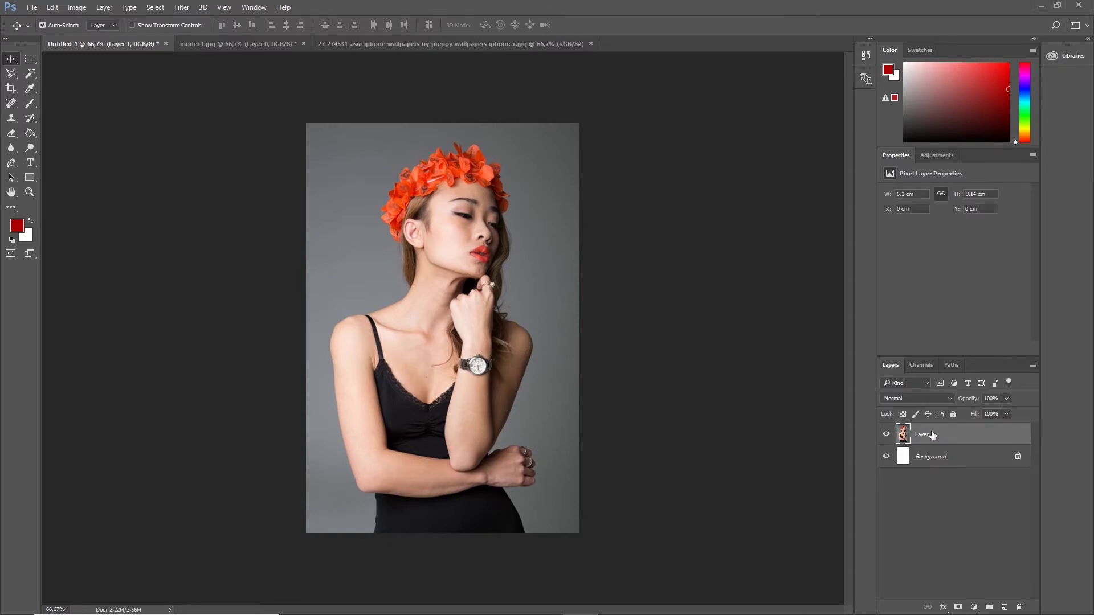
{"action": "key", "text": "alt+bracketleft"}
{"action": "key", "text": "alt+bracketright"}
Choose the freehand Lasso Tool from the lasso flyout
{"action": "left_click", "coordinate": [18, 80]}
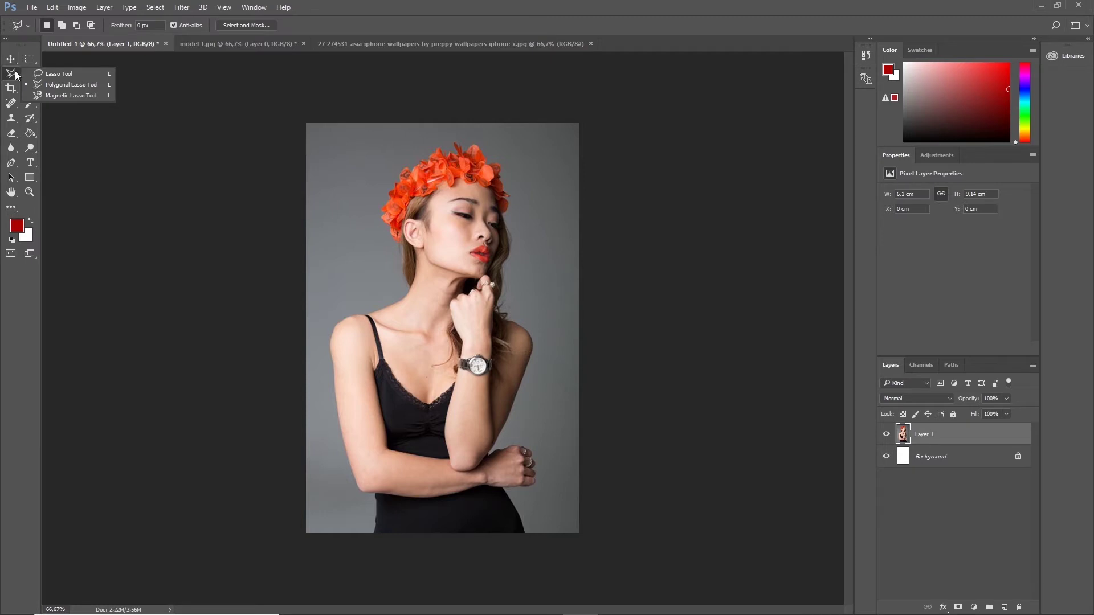
{"action": "left_click", "coordinate": [15, 71]}
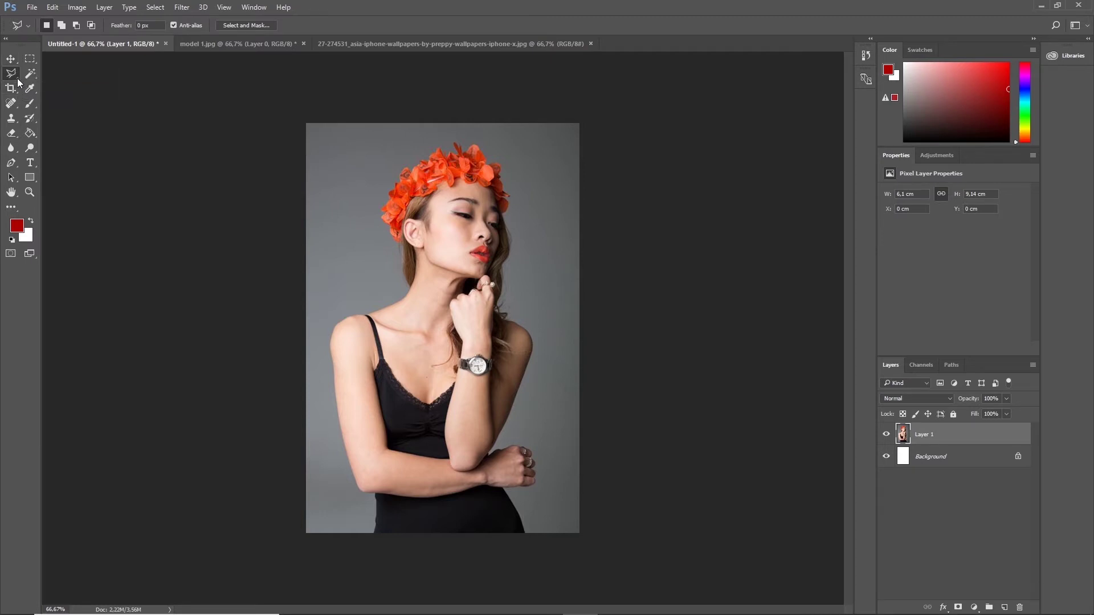
{"action": "left_click", "coordinate": [17, 83]}
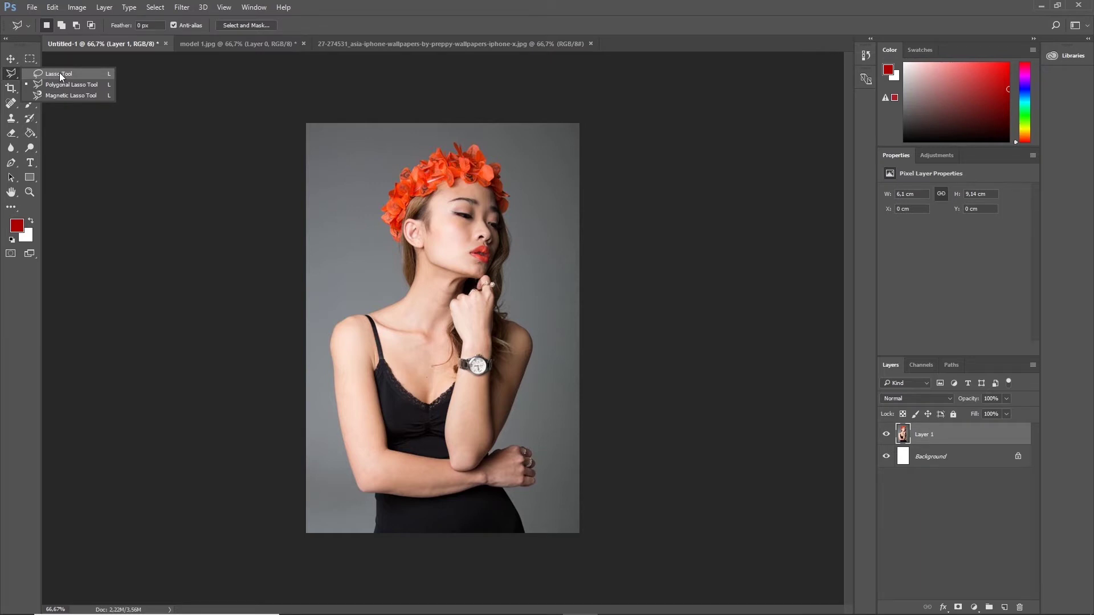
{"action": "left_click", "coordinate": [59, 74]}
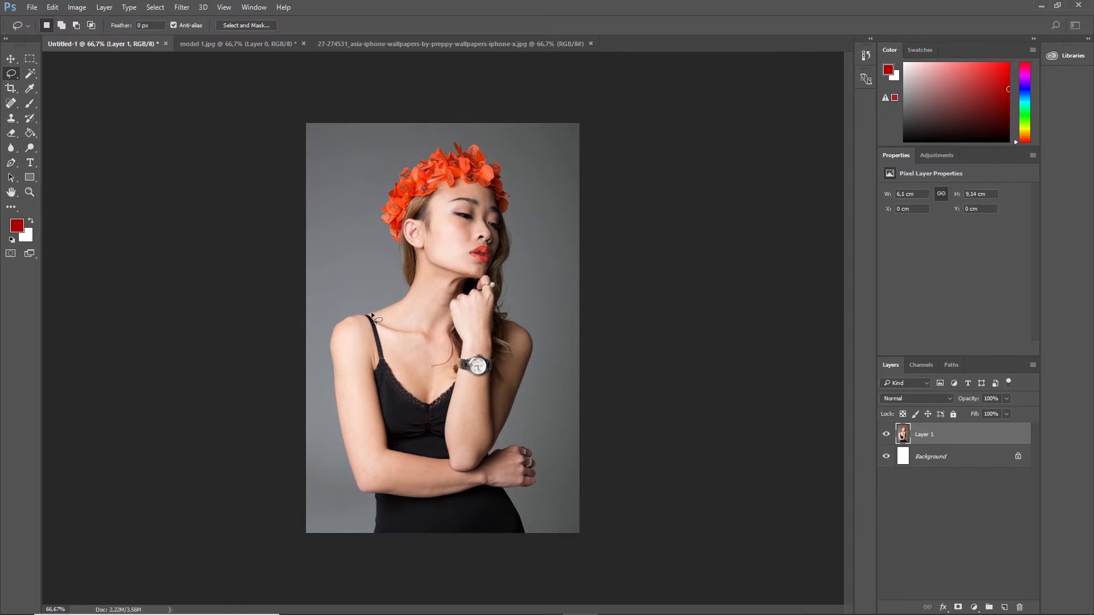
Draw a trial freehand outline around the upper-left background beside the head, then drop it
{"action": "left_click_drag", "start_coordinate": [378, 311], "coordinate": [406, 305]}
{"action": "left_click_drag", "start_coordinate": [404, 264], "coordinate": [397, 245]}
{"action": "mouse_move", "coordinate": [287, 116]}
{"action": "left_mouse_down"}
{"action": "mouse_move", "coordinate": [317, 300]}
{"action": "mouse_move", "coordinate": [377, 311]}
{"action": "left_mouse_up"}
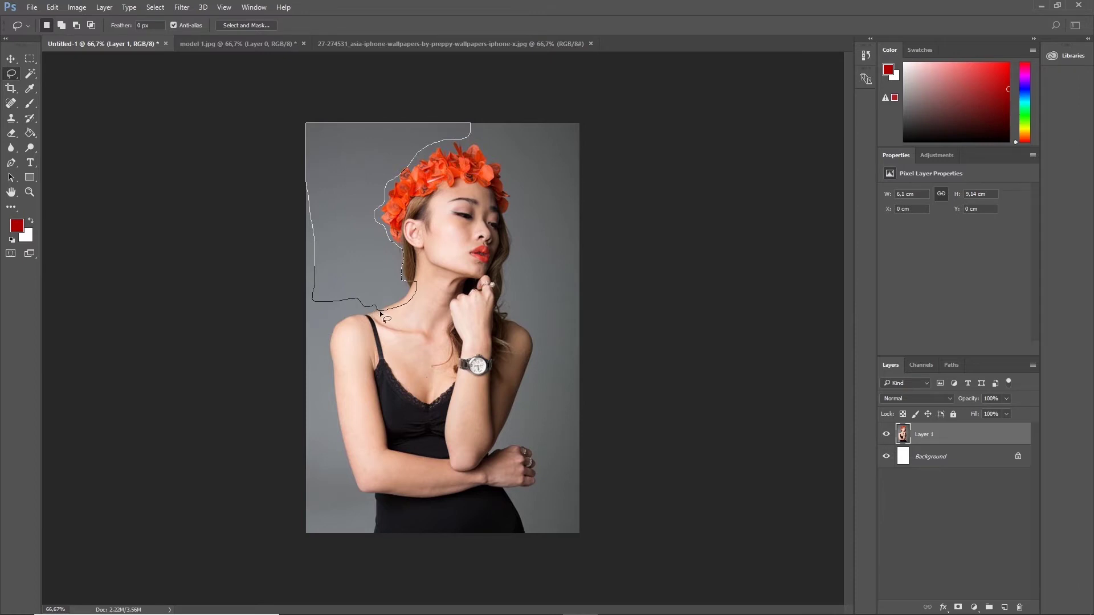
{"action": "left_click_drag", "start_coordinate": [381, 313], "coordinate": [383, 311]}
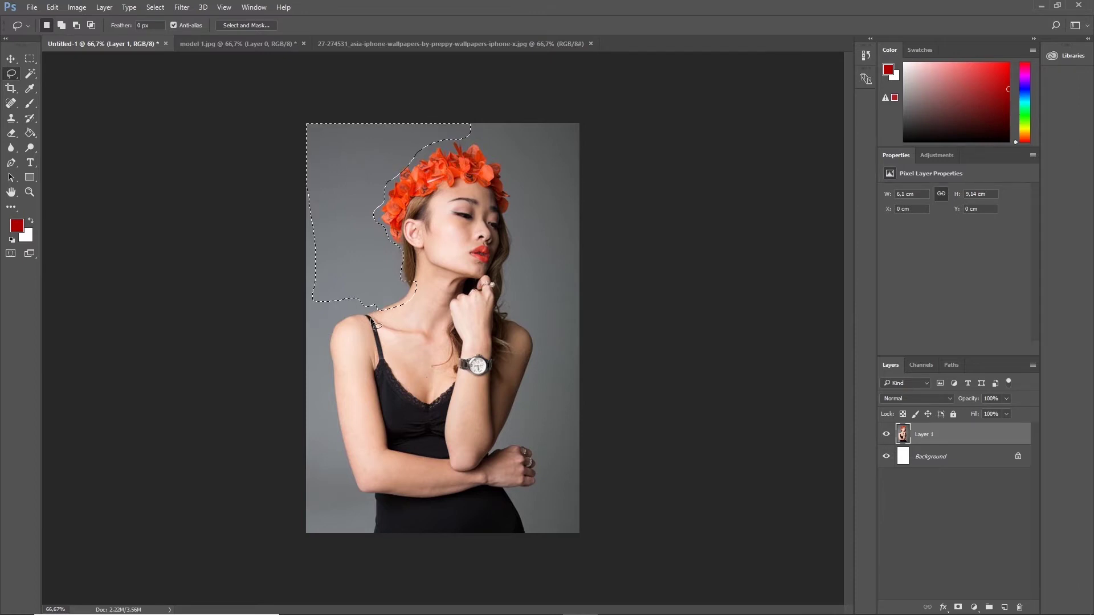
{"action": "left_click", "coordinate": [410, 149]}
Draw a trial Polygonal Lasso selection around the left background, then deselect with Ctrl+D
{"action": "right_click", "coordinate": [19, 77]}
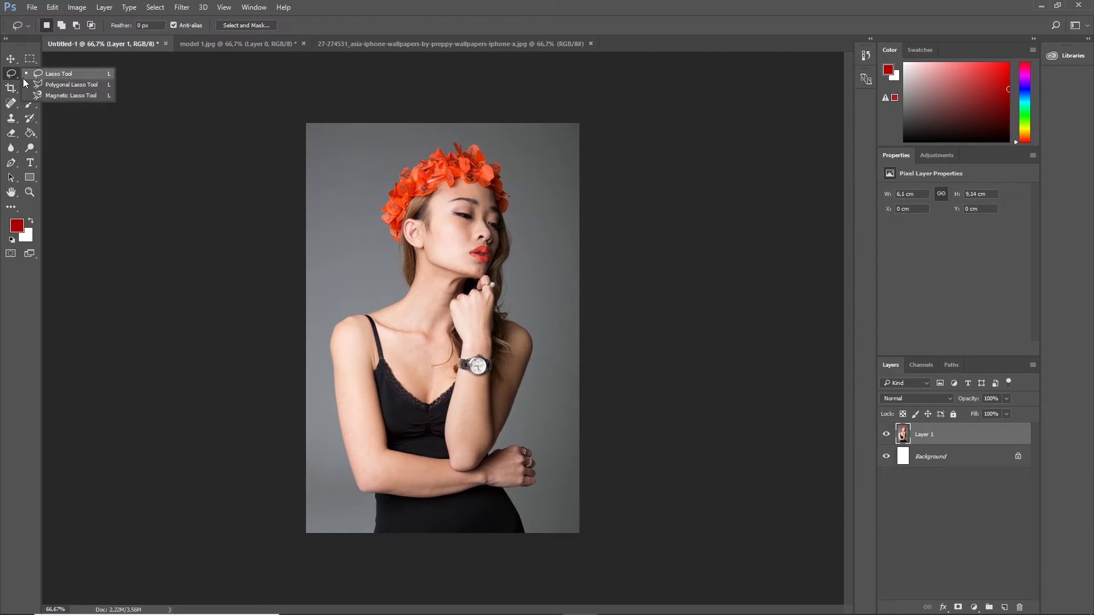
{"action": "left_click", "coordinate": [44, 84]}
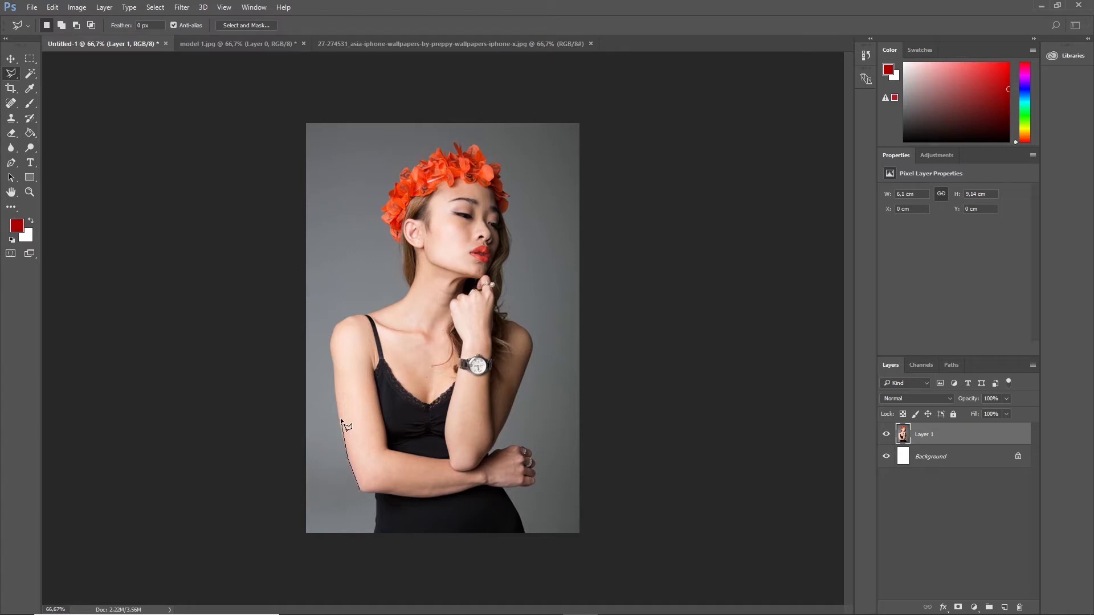
{"action": "left_click", "coordinate": [333, 380]}
{"action": "left_click", "coordinate": [327, 346]}
{"action": "left_click", "coordinate": [326, 232]}
{"action": "left_click", "coordinate": [285, 371]}
{"action": "left_click", "coordinate": [308, 503]}
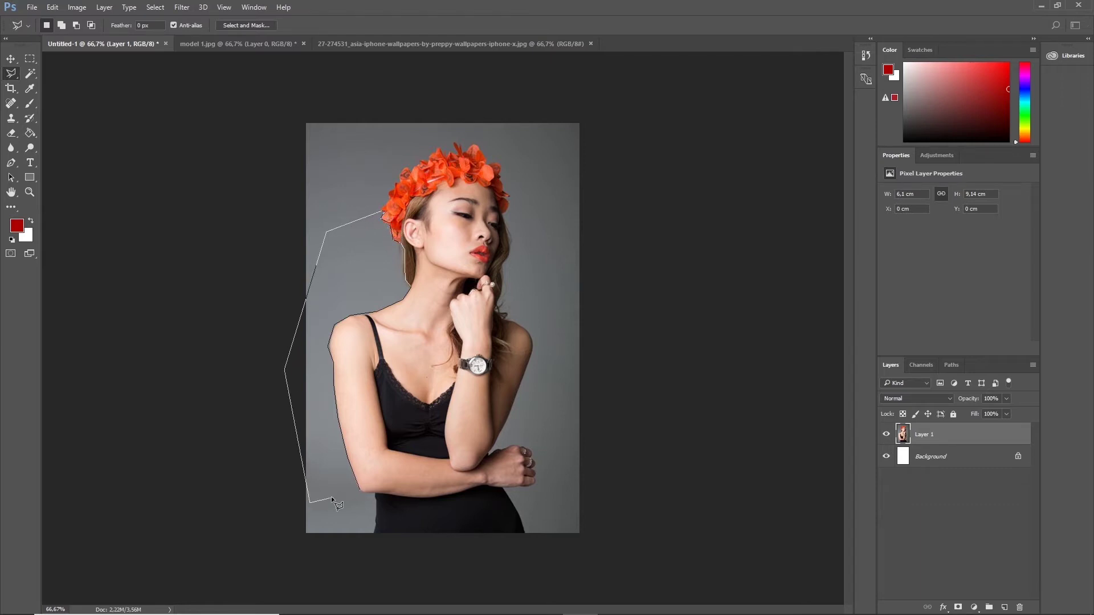
{"action": "left_click", "coordinate": [358, 487]}
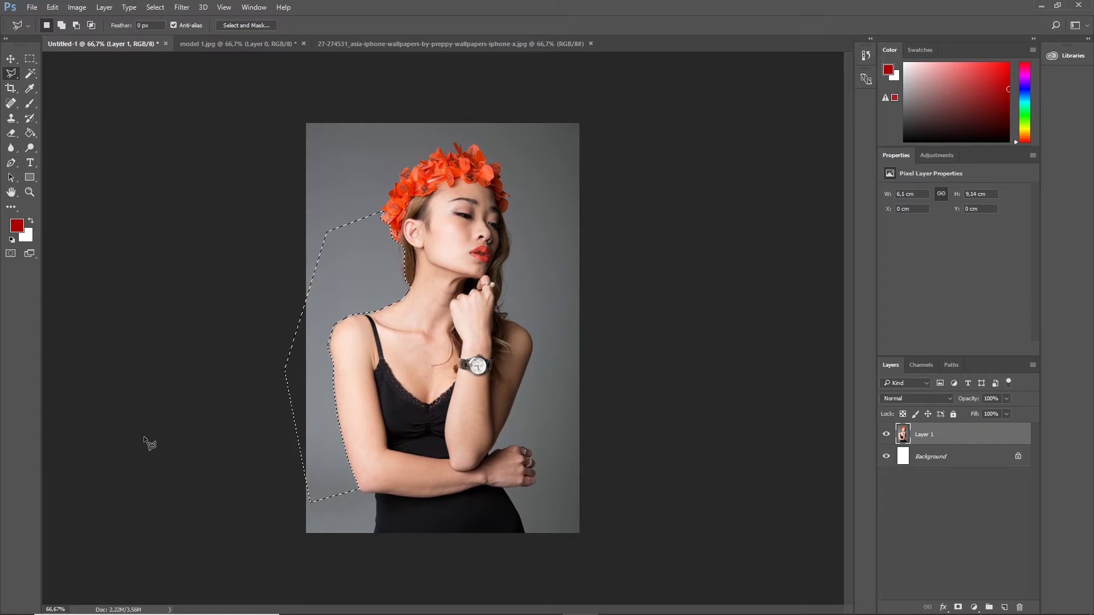
{"action": "key", "text": "ctrl+d"}
{"action": "right_click", "coordinate": [15, 76]}
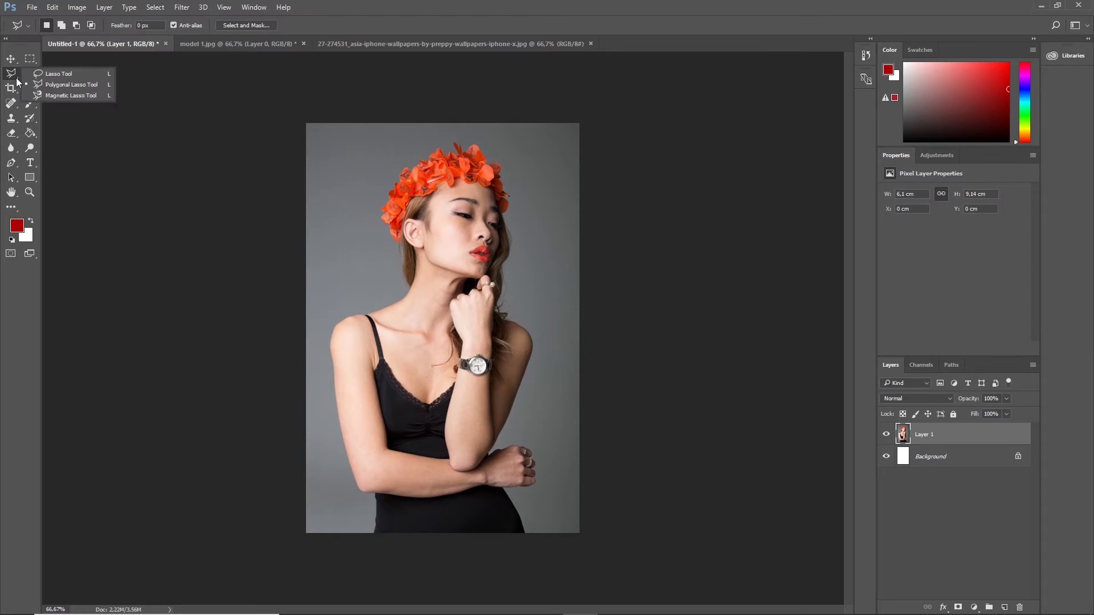
Trace the crown, hair and left shoulder with the Magnetic Lasso, starting at the shoulder
{"action": "left_click", "coordinate": [63, 94]}
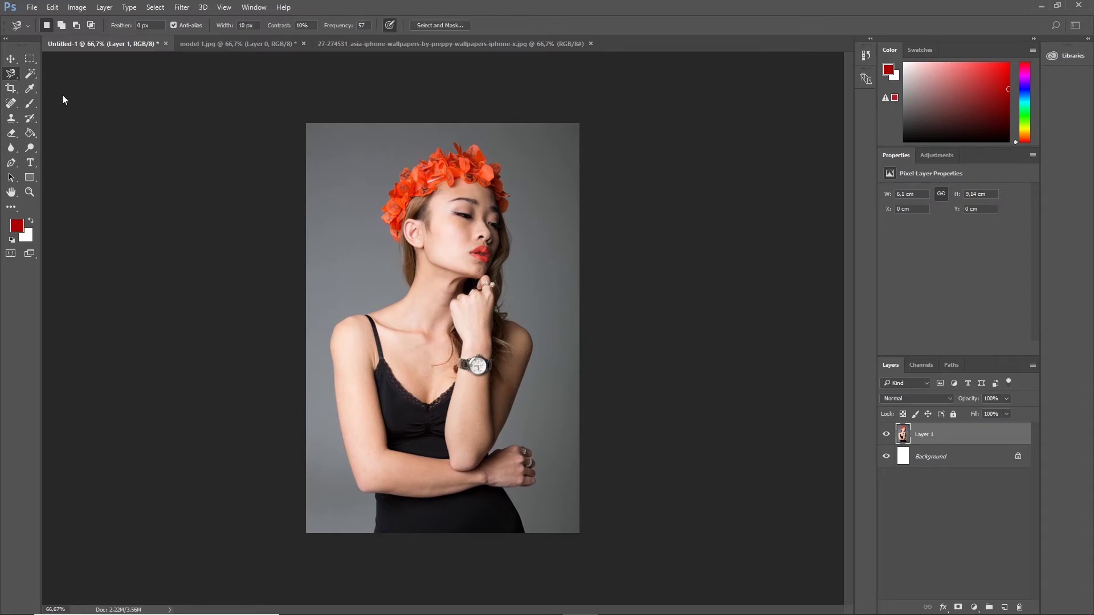
{"action": "left_click", "coordinate": [347, 315]}
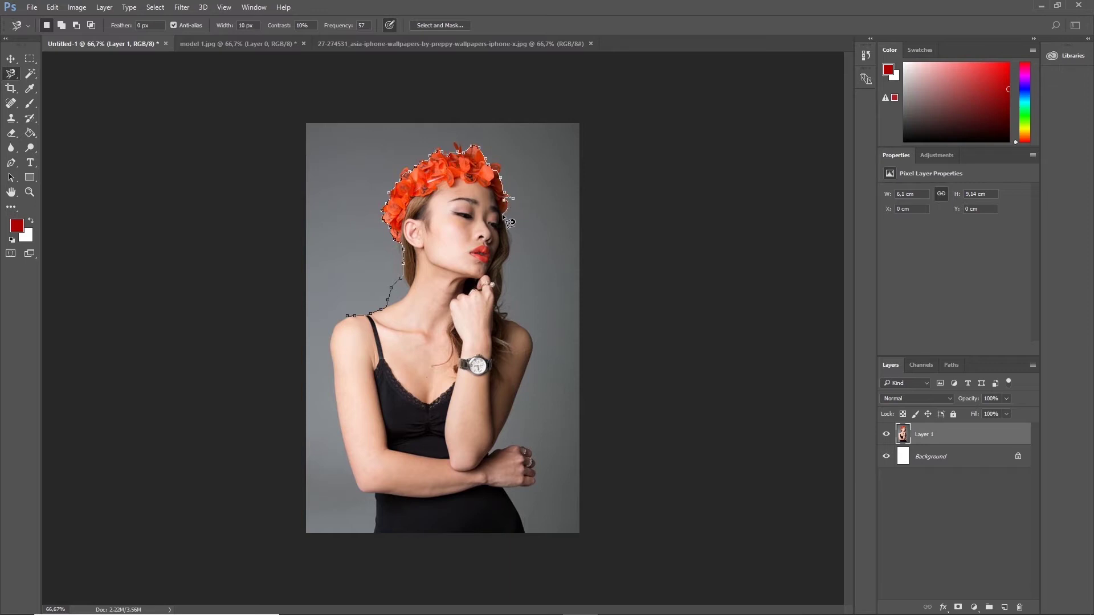
{"action": "double_click", "coordinate": [503, 216]}
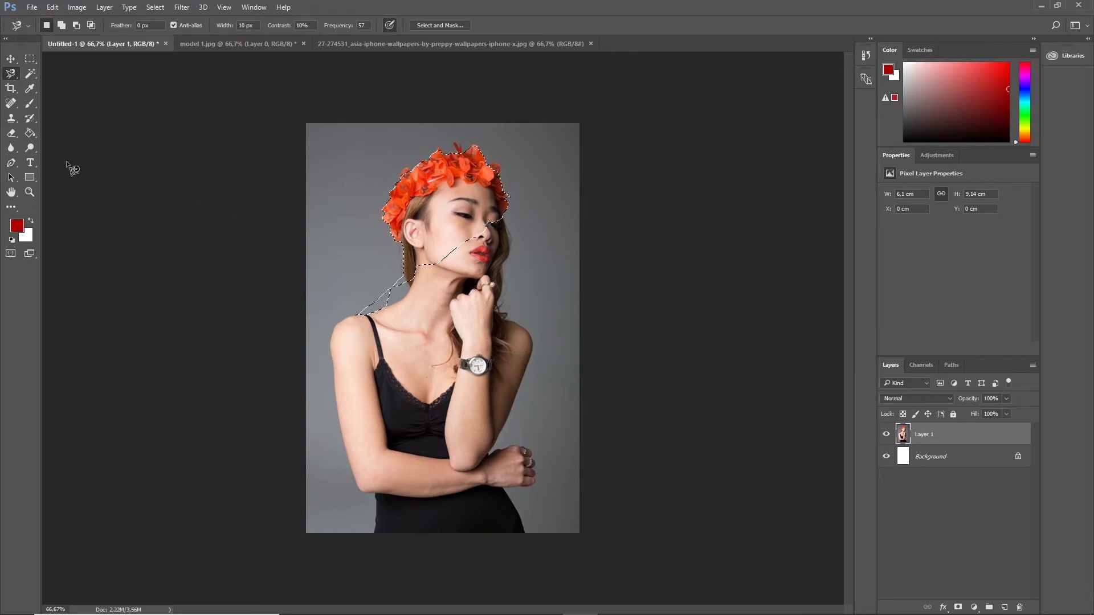
Zoom the photo to 100% and switch to the Polygonal Lasso Tool
{"action": "key", "text": "z"}
{"action": "left_click", "coordinate": [333, 262]}
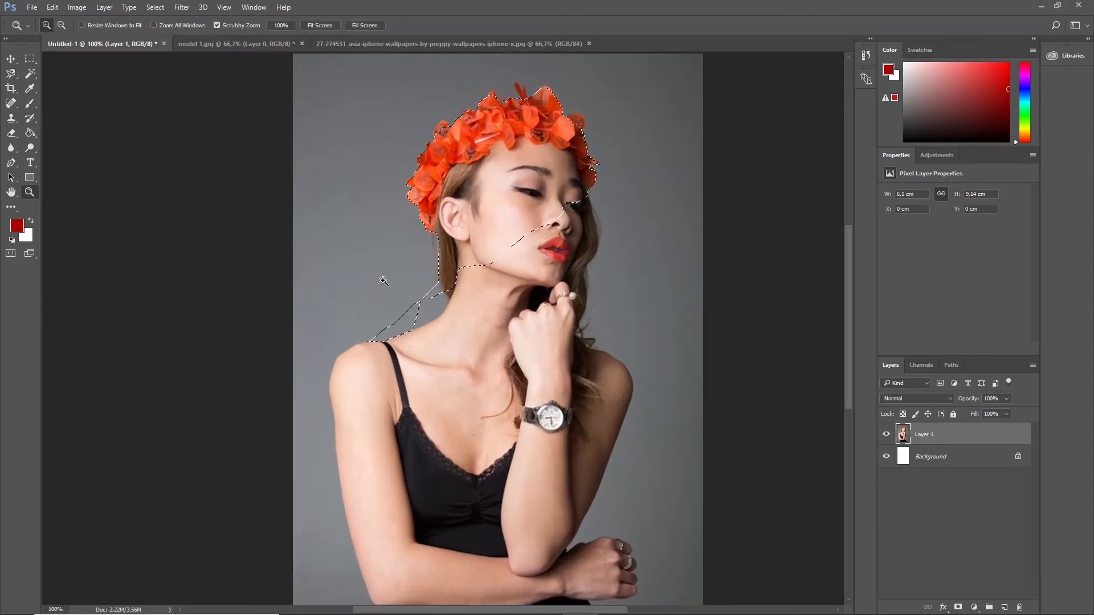
{"action": "scroll", "coordinate": [382, 280], "scroll_direction": "down", "scroll_amount": 2}
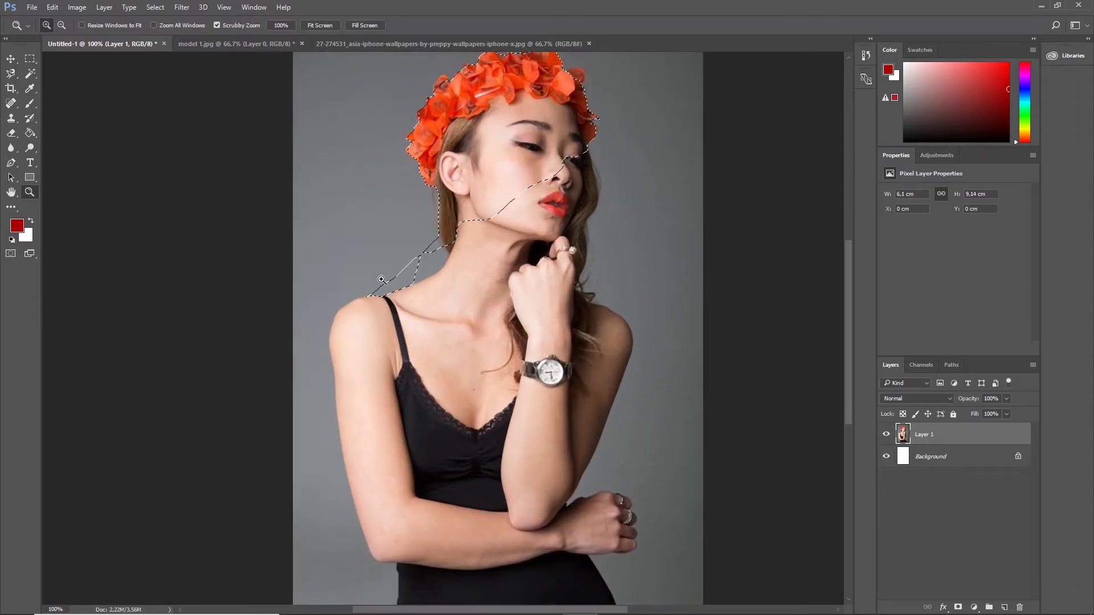
{"action": "left_click", "coordinate": [11, 74]}
{"action": "left_click", "coordinate": [71, 85]}
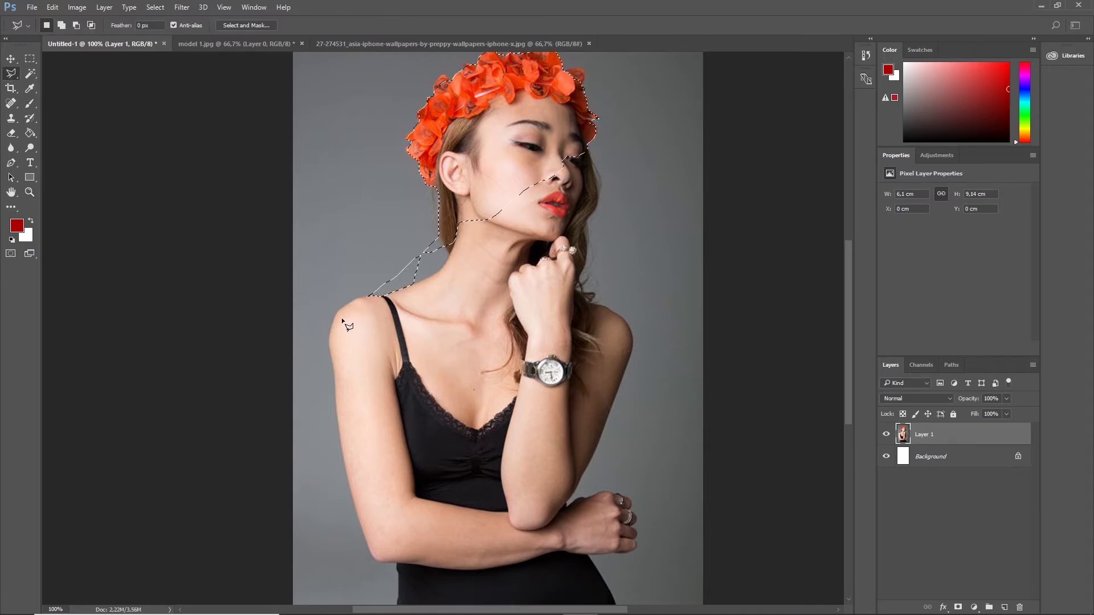
Switch to the Rectangular Marquee (M) and deselect the head-and-neck outline with Ctrl+D
{"action": "scroll", "coordinate": [339, 318], "scroll_direction": "down", "scroll_amount": 2}
{"action": "scroll", "coordinate": [336, 321], "scroll_direction": "down", "scroll_amount": 4}
{"action": "scroll", "coordinate": [334, 323], "scroll_direction": "down", "scroll_amount": 2}
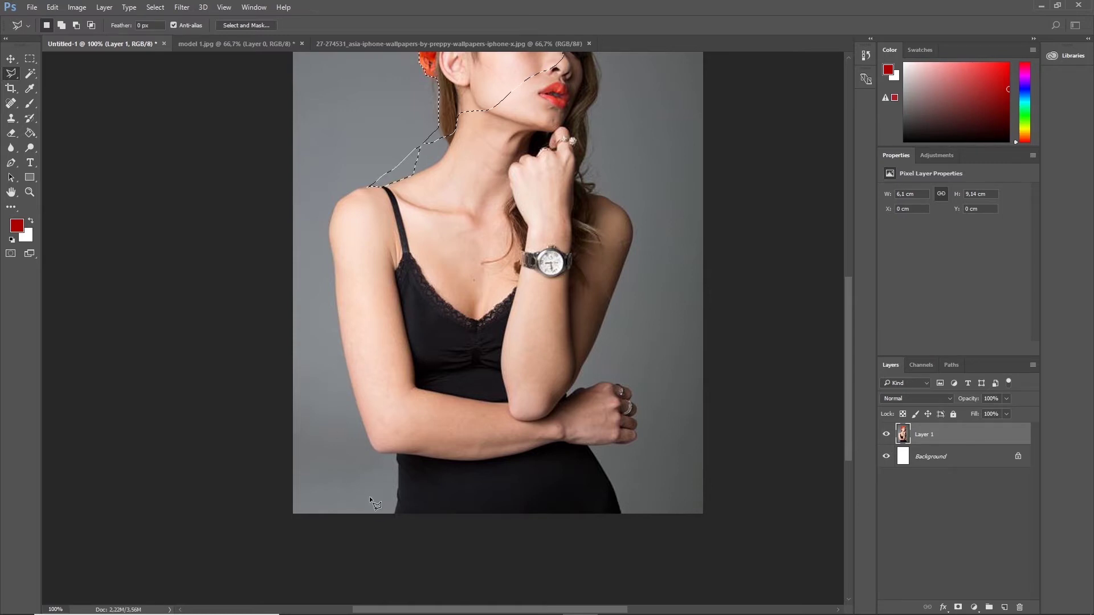
{"action": "scroll", "coordinate": [437, 290], "scroll_direction": "up", "scroll_amount": 1}
{"action": "scroll", "coordinate": [438, 290], "scroll_direction": "up", "scroll_amount": 2}
{"action": "scroll", "coordinate": [440, 286], "scroll_direction": "up", "scroll_amount": 2}
{"action": "scroll", "coordinate": [441, 285], "scroll_direction": "up", "scroll_amount": 2}
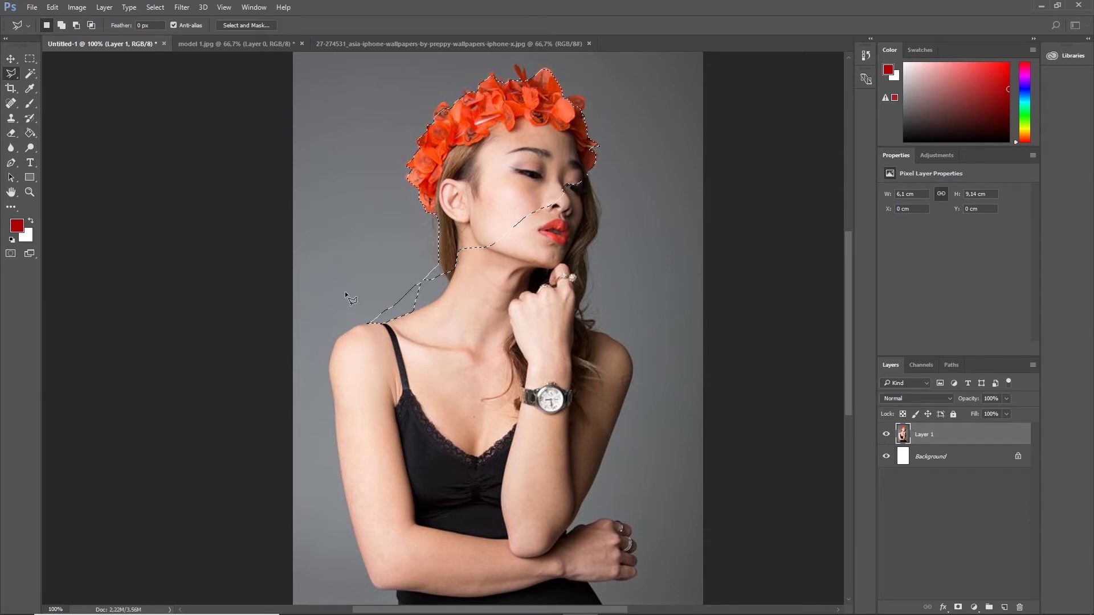
{"action": "key", "text": "m"}
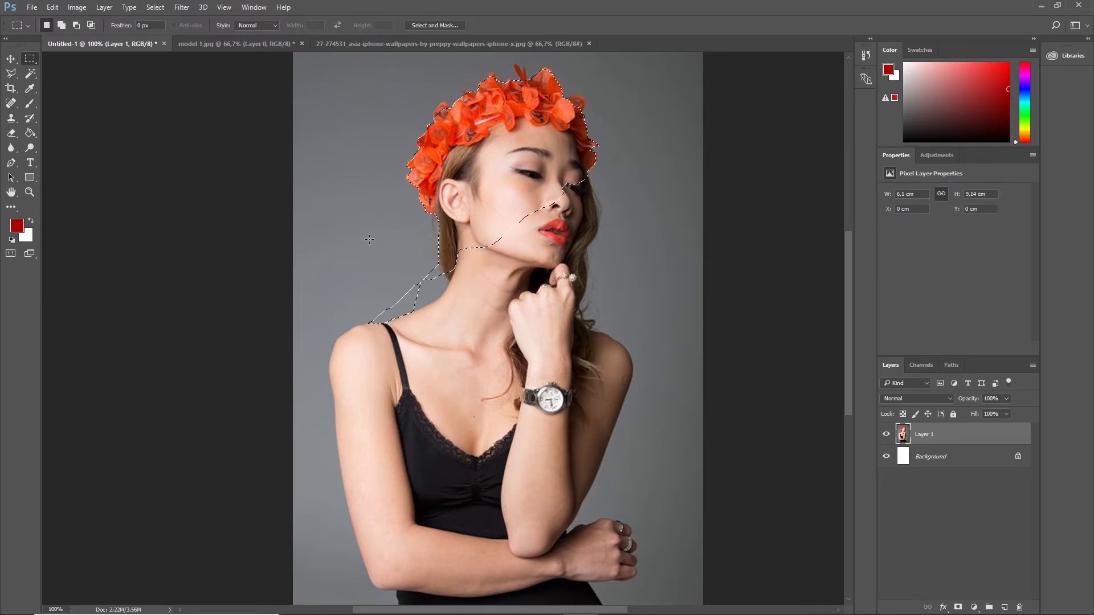
{"action": "key", "text": "ctrl+d"}
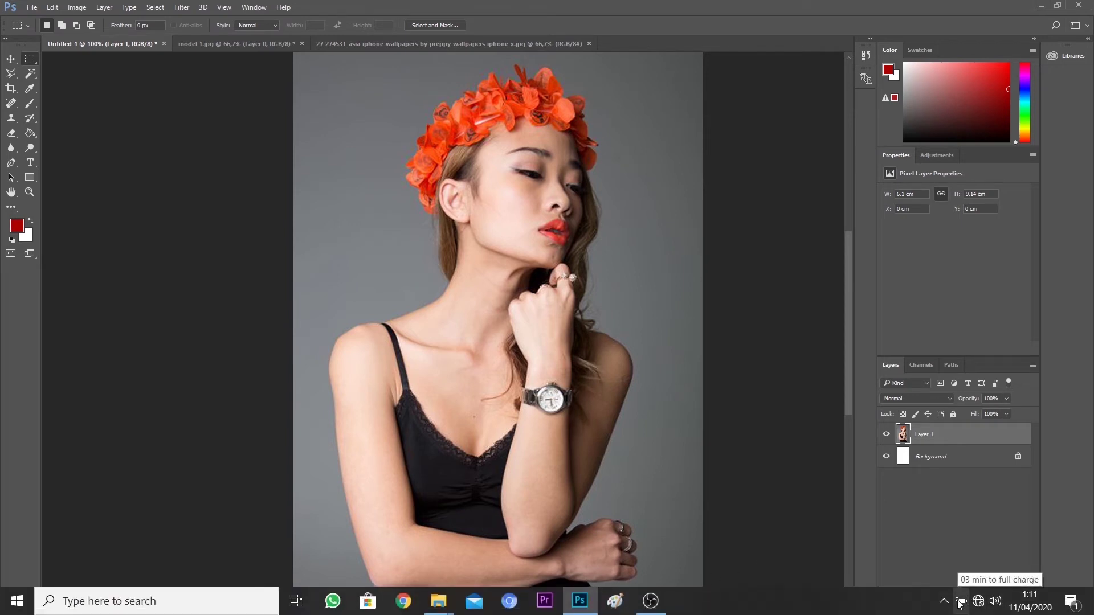
Zoom to 200% and scroll to the folded arms and the dress's lower left edge
{"action": "scroll", "coordinate": [451, 562], "scroll_direction": "down", "scroll_amount": 3}
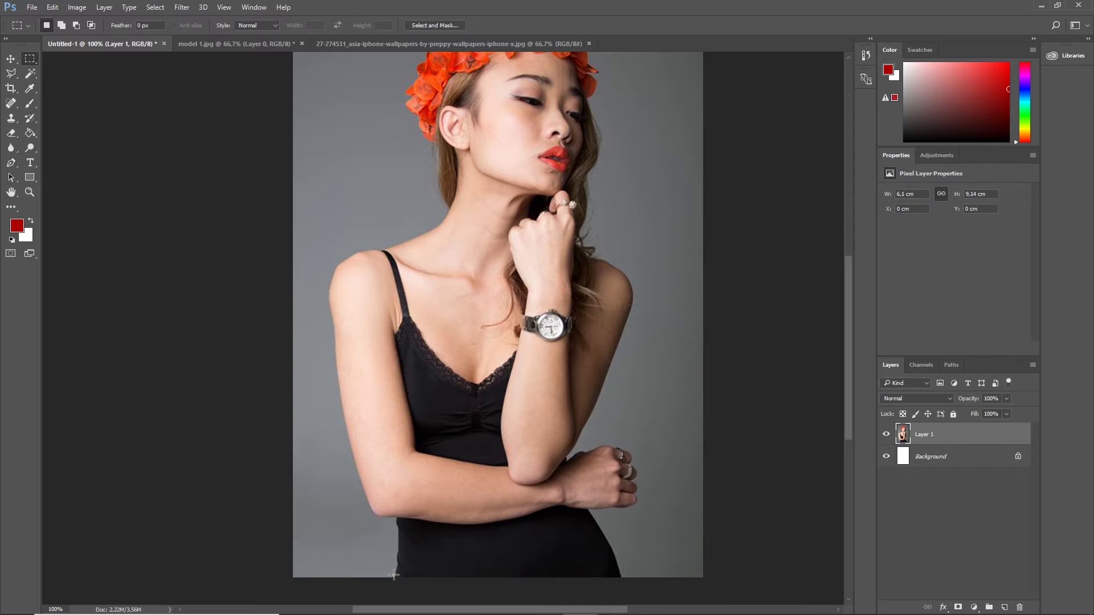
{"action": "scroll", "coordinate": [367, 504], "scroll_direction": "down", "scroll_amount": 2}
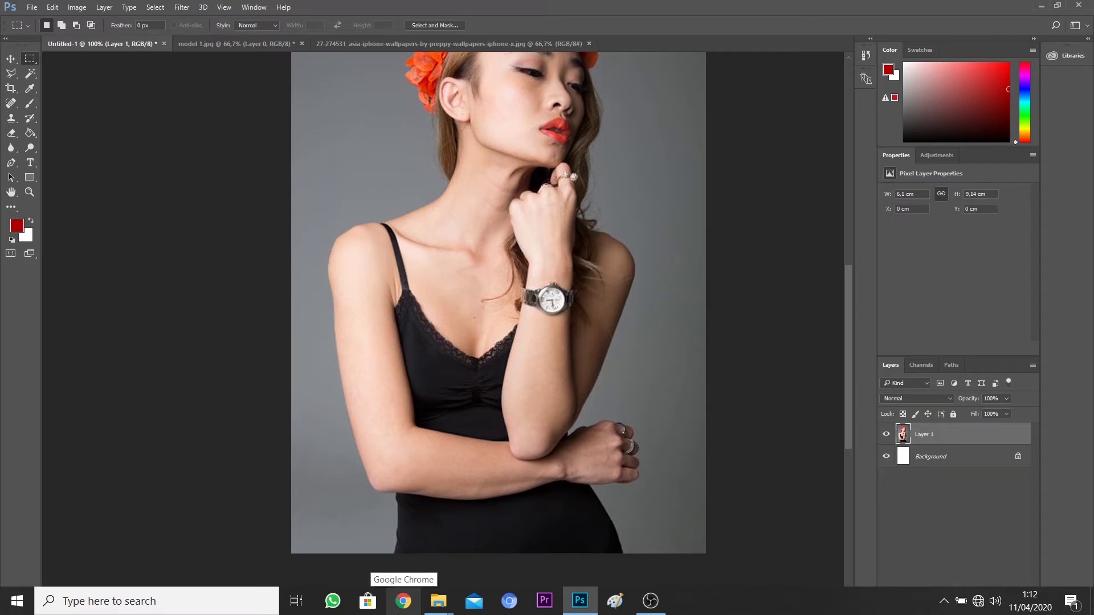
{"action": "key", "text": "ctrl+plus"}
{"action": "scroll", "coordinate": [340, 483], "scroll_direction": "down", "scroll_amount": 2}
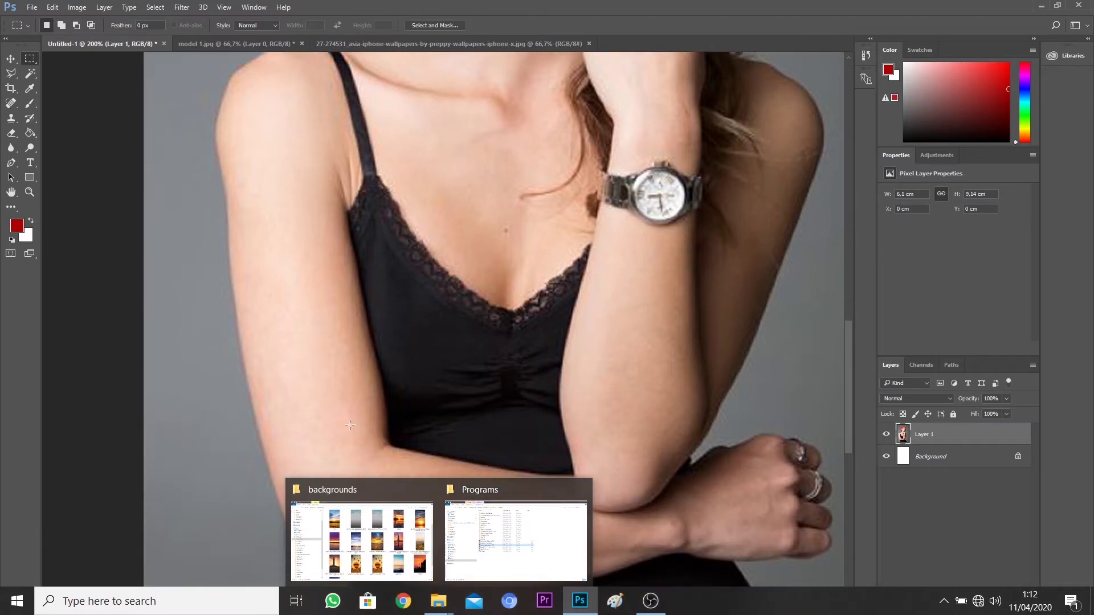
{"action": "scroll", "coordinate": [340, 483], "scroll_direction": "down", "scroll_amount": 3}
{"action": "scroll", "coordinate": [339, 483], "scroll_direction": "down", "scroll_amount": 3}
{"action": "scroll", "coordinate": [340, 484], "scroll_direction": "down", "scroll_amount": 3}
{"action": "scroll", "coordinate": [342, 471], "scroll_direction": "up", "scroll_amount": 1}
{"action": "scroll", "coordinate": [345, 456], "scroll_direction": "down", "scroll_amount": 1}
{"action": "scroll", "coordinate": [350, 437], "scroll_direction": "up", "scroll_amount": 2}
{"action": "scroll", "coordinate": [350, 437], "scroll_direction": "up", "scroll_amount": 2}
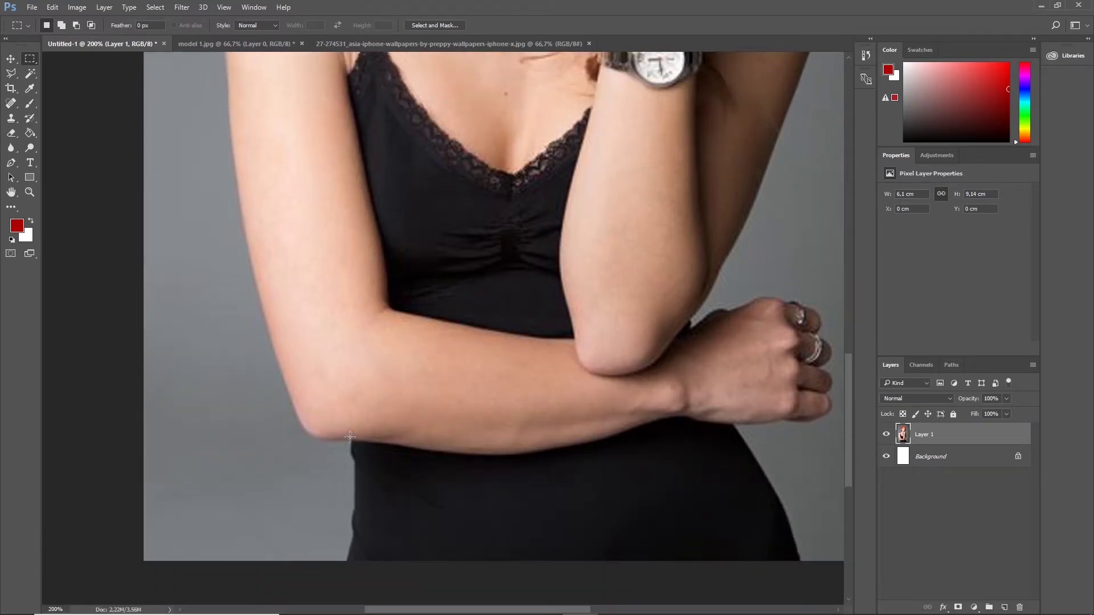
{"action": "scroll", "coordinate": [388, 464], "scroll_direction": "up", "scroll_amount": 1}
{"action": "scroll", "coordinate": [427, 493], "scroll_direction": "down", "scroll_amount": 1}
{"action": "scroll", "coordinate": [428, 492], "scroll_direction": "down", "scroll_amount": 1}
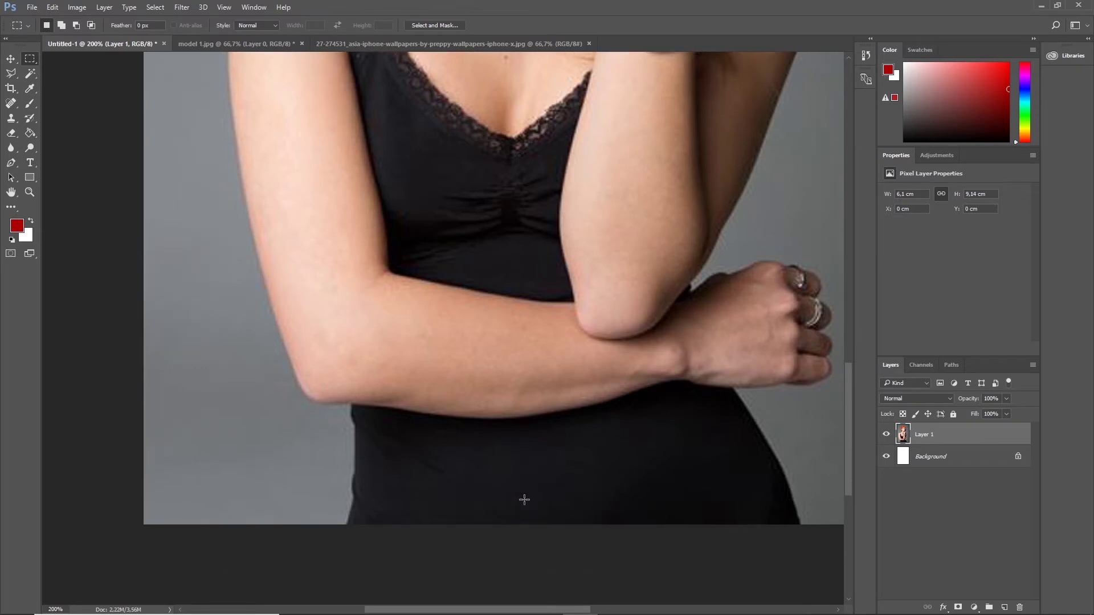
{"action": "scroll", "coordinate": [354, 521], "scroll_direction": "down", "scroll_amount": 1}
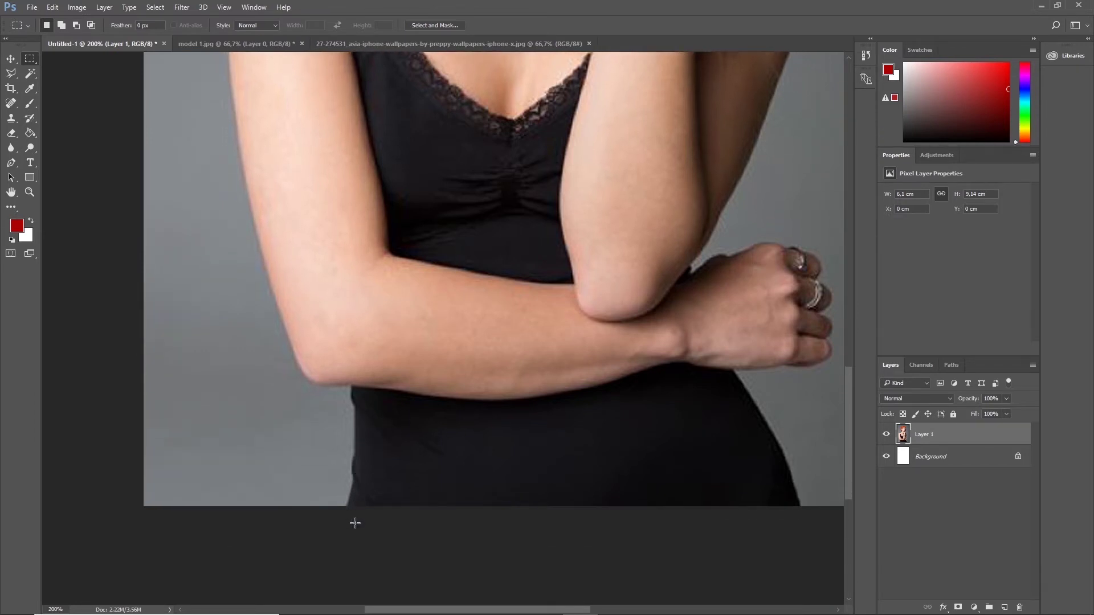
{"action": "scroll", "coordinate": [354, 518], "scroll_direction": "up", "scroll_amount": 1}
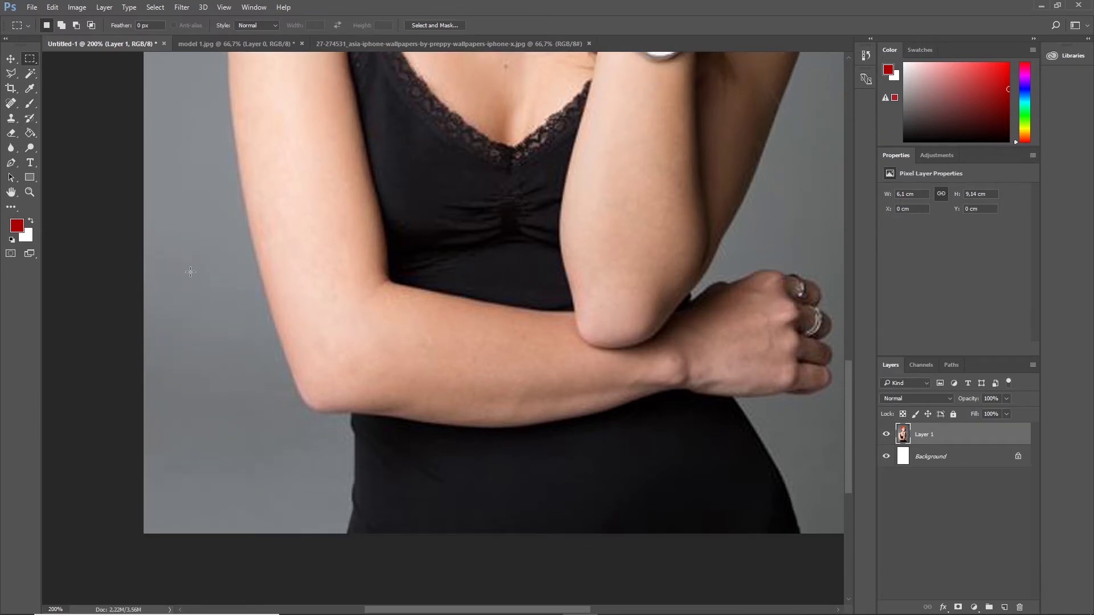
Place Polygonal Lasso points from the dress bottom up past the elbow and arm toward the shoulder
{"action": "left_click", "coordinate": [11, 74]}
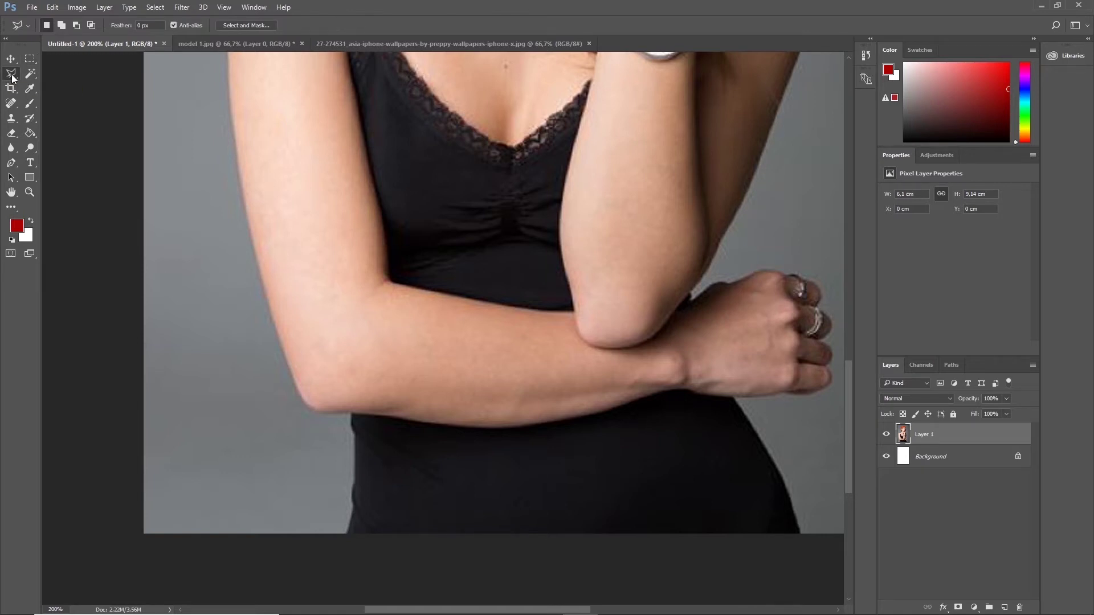
{"action": "left_click", "coordinate": [347, 535]}
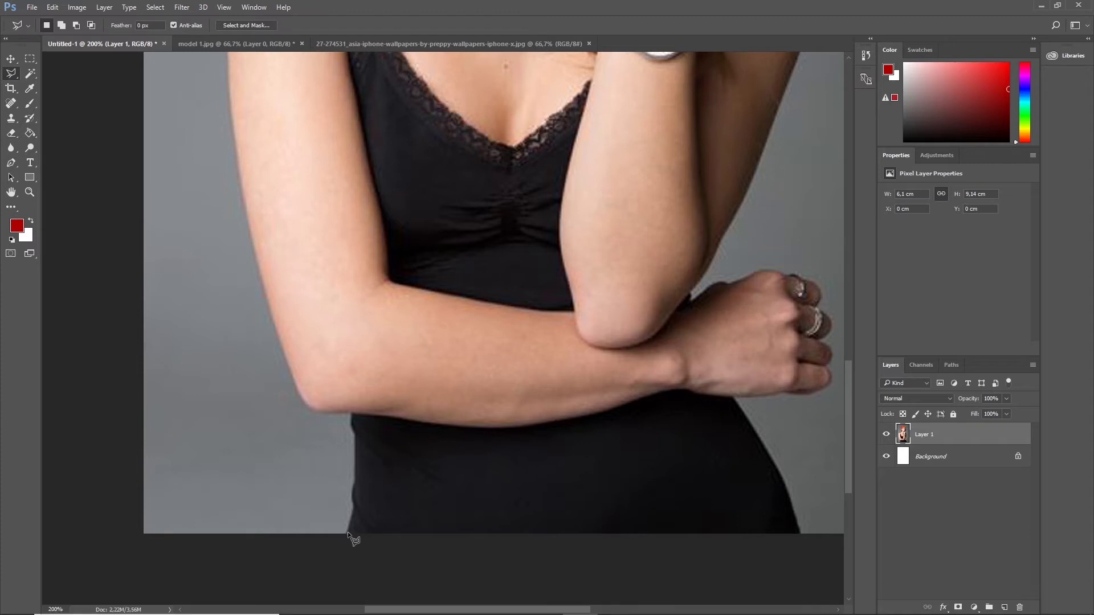
{"action": "left_click", "coordinate": [353, 502]}
{"action": "left_click", "coordinate": [351, 492]}
{"action": "left_click", "coordinate": [354, 468]}
{"action": "left_click", "coordinate": [354, 434]}
{"action": "left_click", "coordinate": [254, 258]}
{"action": "left_click", "coordinate": [242, 190]}
{"action": "left_click", "coordinate": [228, 78]}
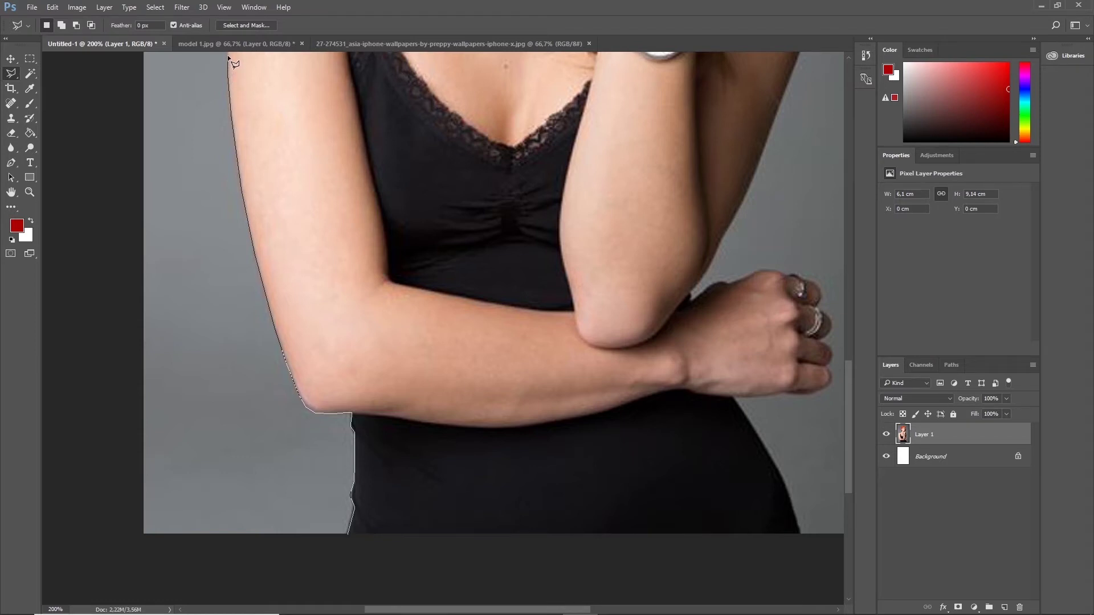
Anchor at the neck, run out past the left edge to the bottom-left corner, and close the selection
{"action": "scroll", "coordinate": [227, 55], "scroll_direction": "up", "scroll_amount": 3}
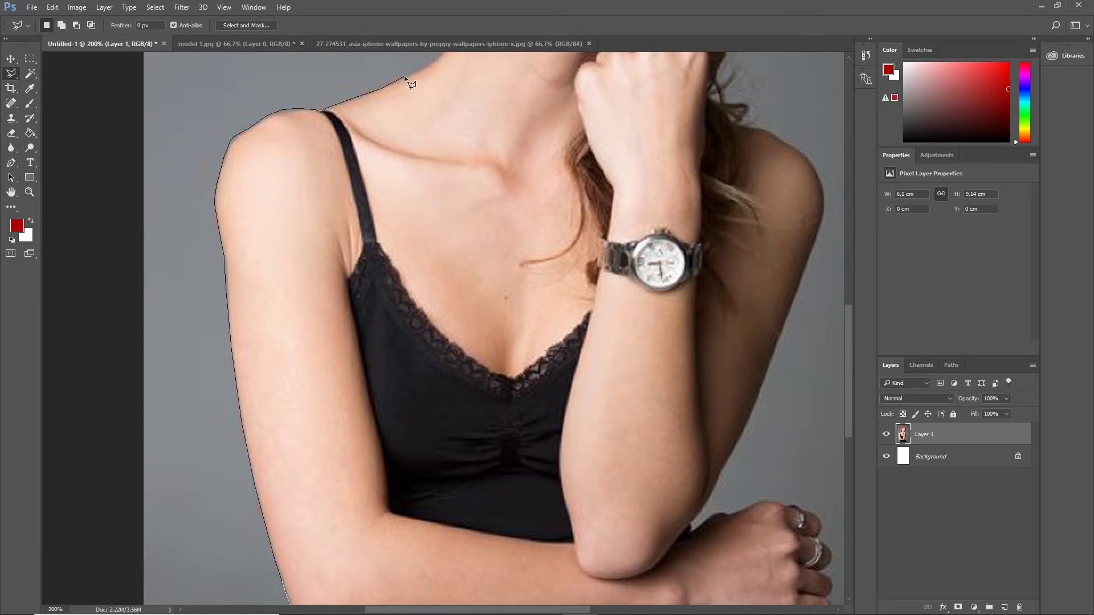
{"action": "scroll", "coordinate": [428, 135], "scroll_direction": "up", "scroll_amount": 3}
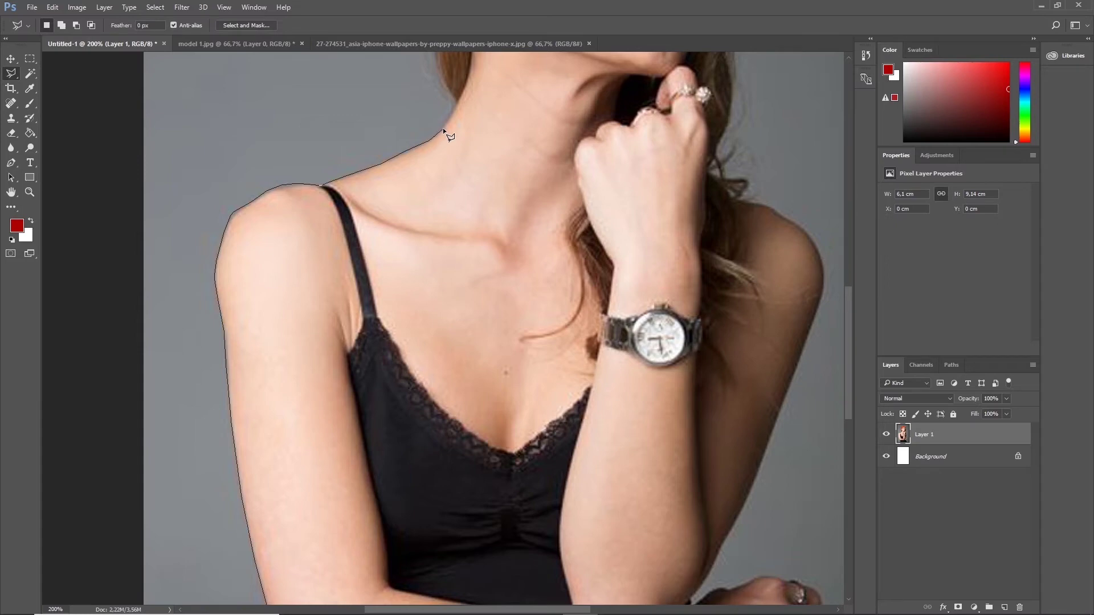
{"action": "left_click", "coordinate": [457, 103]}
{"action": "left_click", "coordinate": [133, 112]}
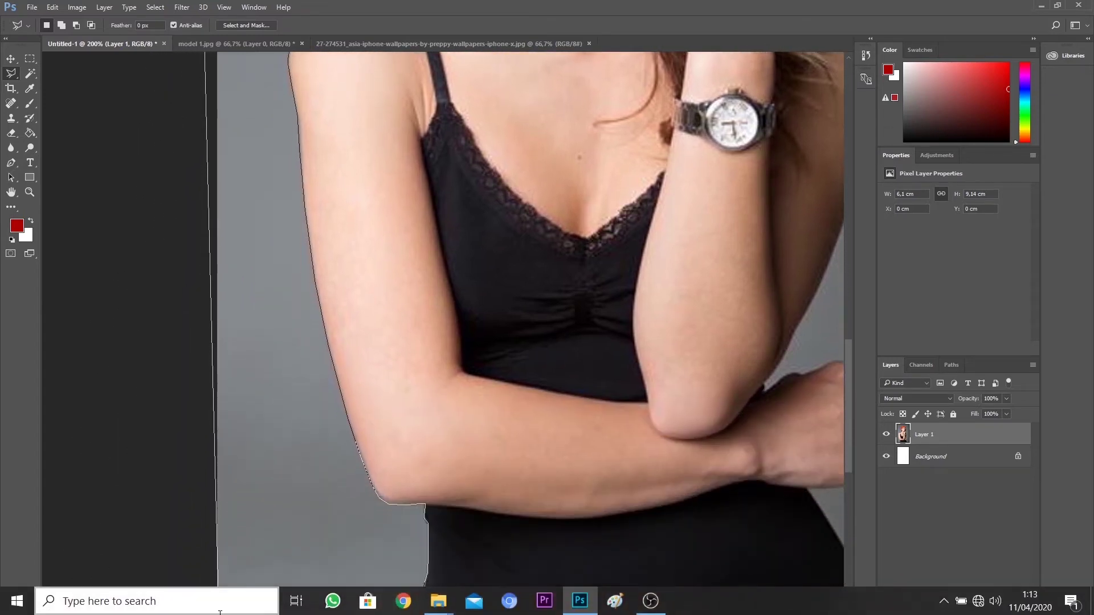
{"action": "left_click", "coordinate": [182, 549]}
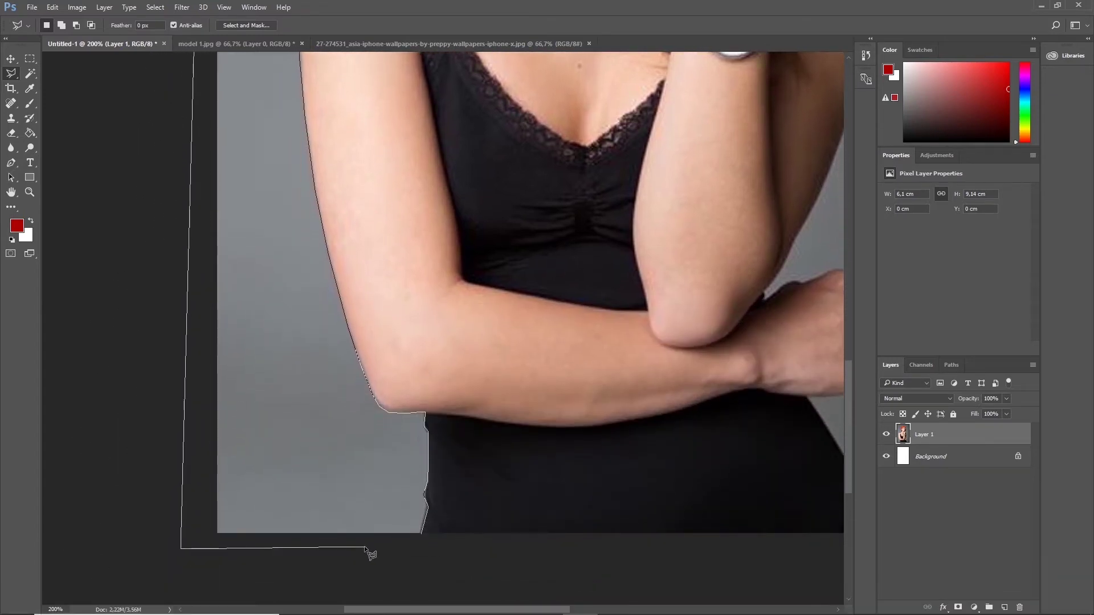
{"action": "left_click", "coordinate": [423, 539]}
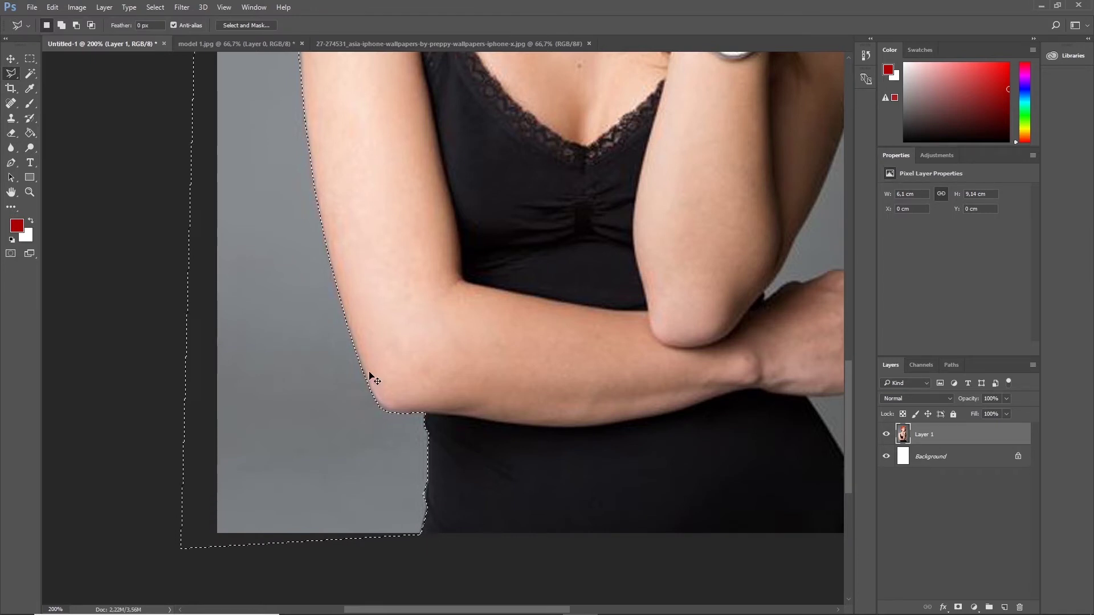
{"action": "key", "text": "ctrl+minus"}
Delete the selected grey backdrop, deselect, and dismiss the 'No pixels are selected' warning
{"action": "scroll", "coordinate": [376, 94], "scroll_direction": "up", "scroll_amount": 1}
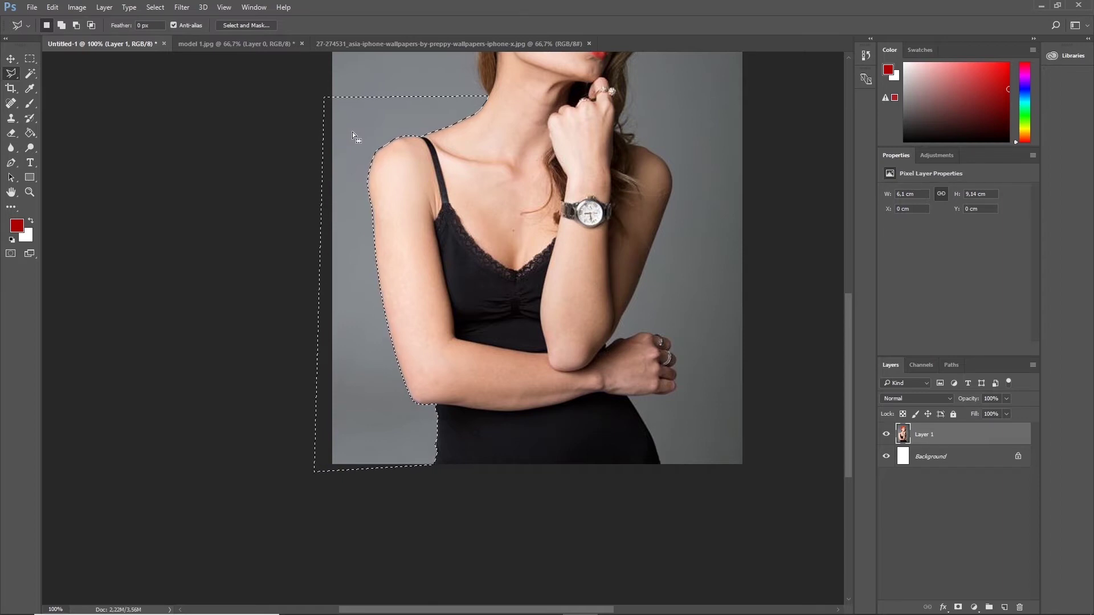
{"action": "key", "text": "Delete"}
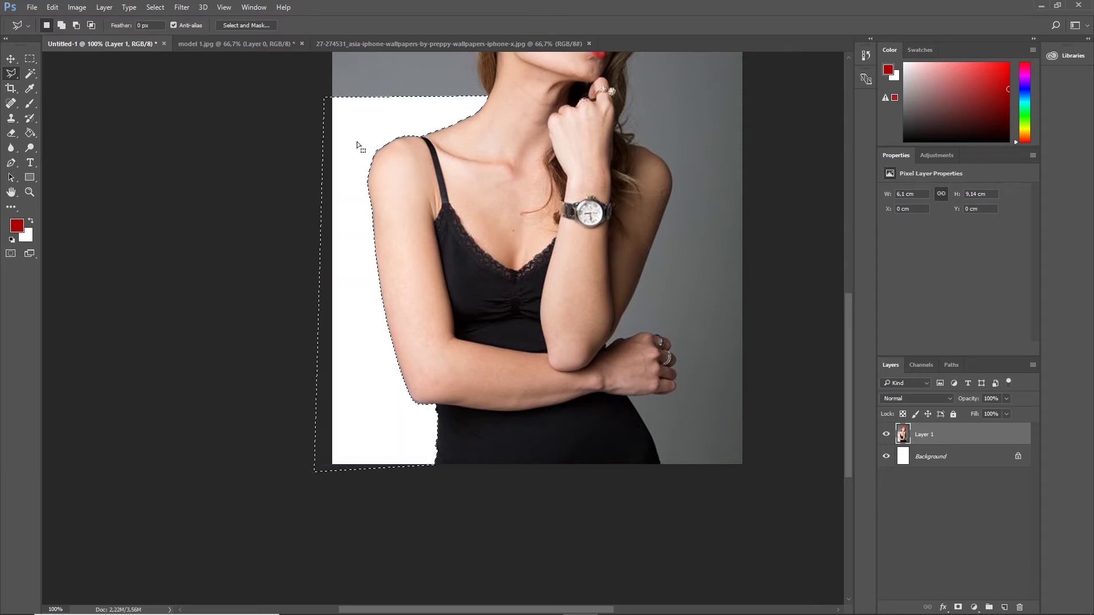
{"action": "left_click", "coordinate": [255, 321]}
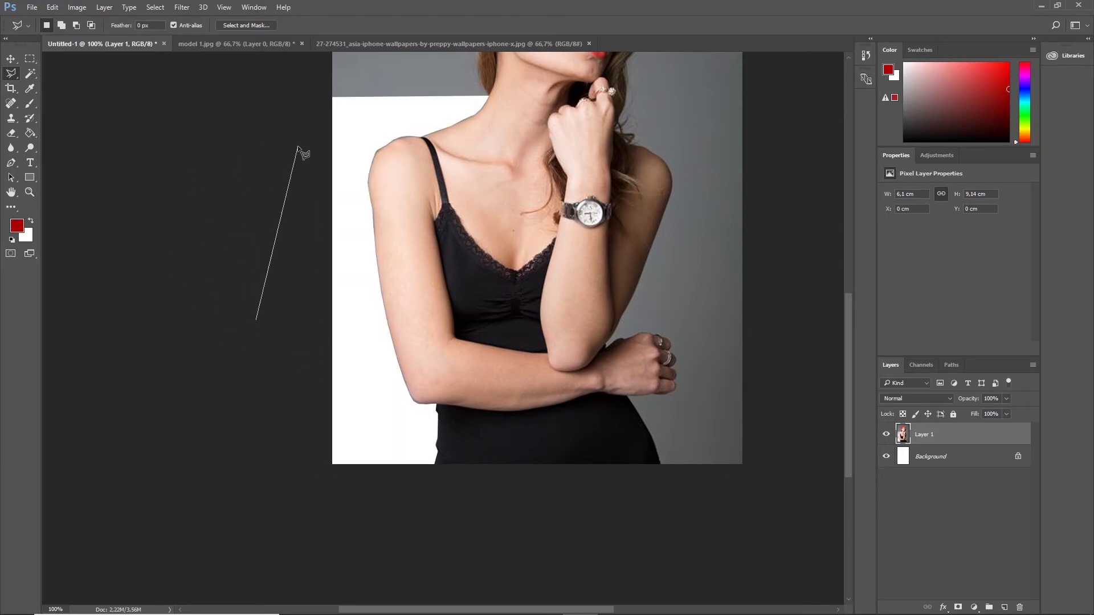
{"action": "double_click", "coordinate": [256, 239]}
{"action": "key", "text": "Return"}
Scroll up and zoom to 200% on the model's head and flower crown edge
{"action": "scroll", "coordinate": [410, 149], "scroll_direction": "up", "scroll_amount": 2}
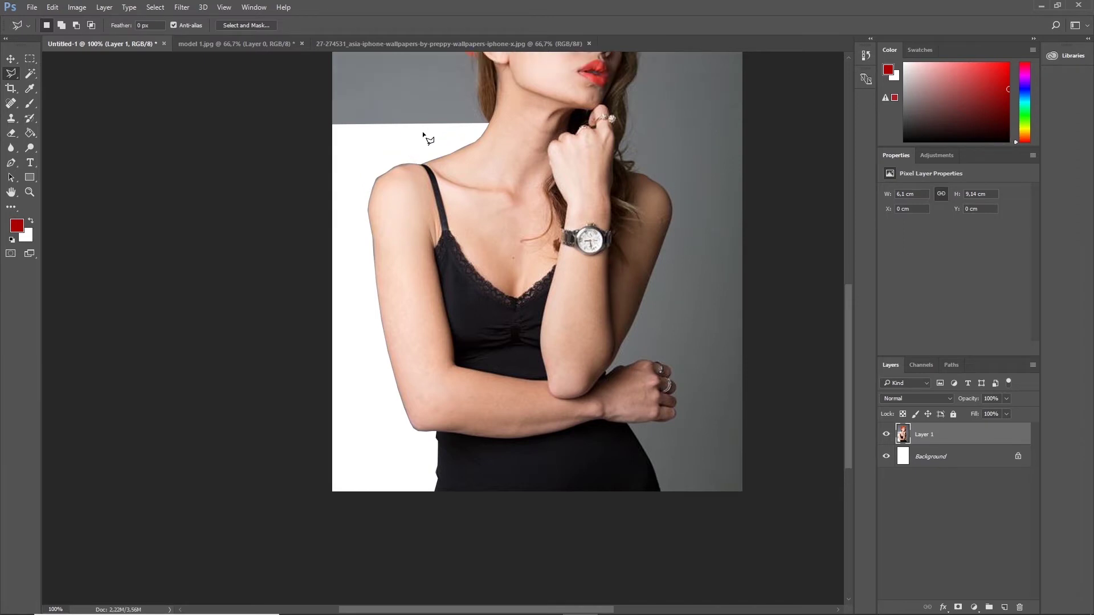
{"action": "scroll", "coordinate": [456, 145], "scroll_direction": "up", "scroll_amount": 2}
{"action": "scroll", "coordinate": [486, 149], "scroll_direction": "up", "scroll_amount": 3}
{"action": "scroll", "coordinate": [486, 148], "scroll_direction": "up", "scroll_amount": 3}
{"action": "scroll", "coordinate": [488, 145], "scroll_direction": "up", "scroll_amount": 1}
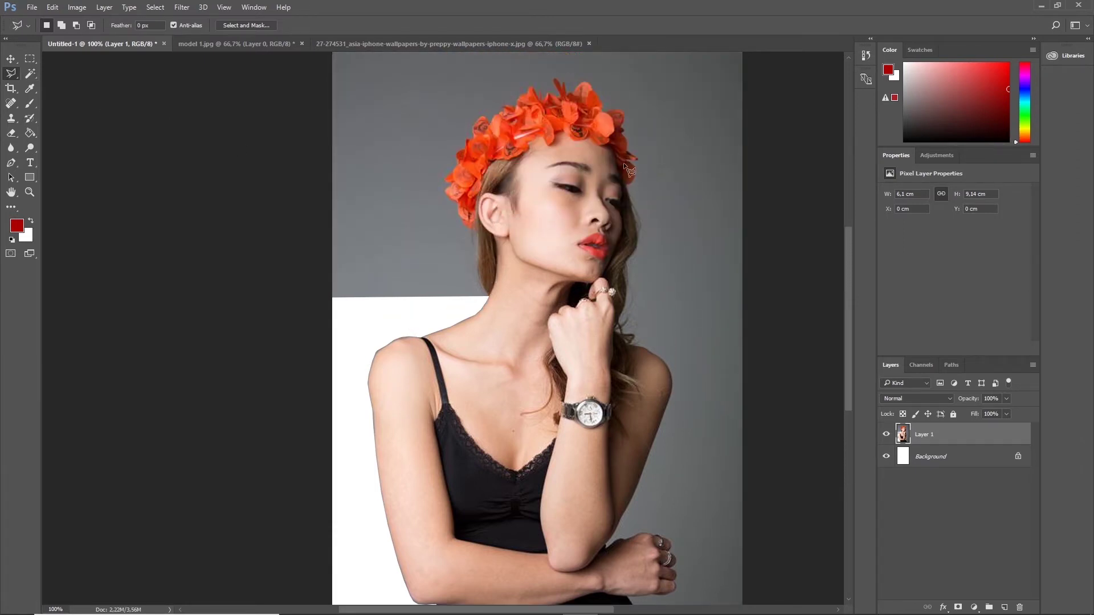
{"action": "scroll", "coordinate": [741, 159], "scroll_direction": "up", "scroll_amount": 2}
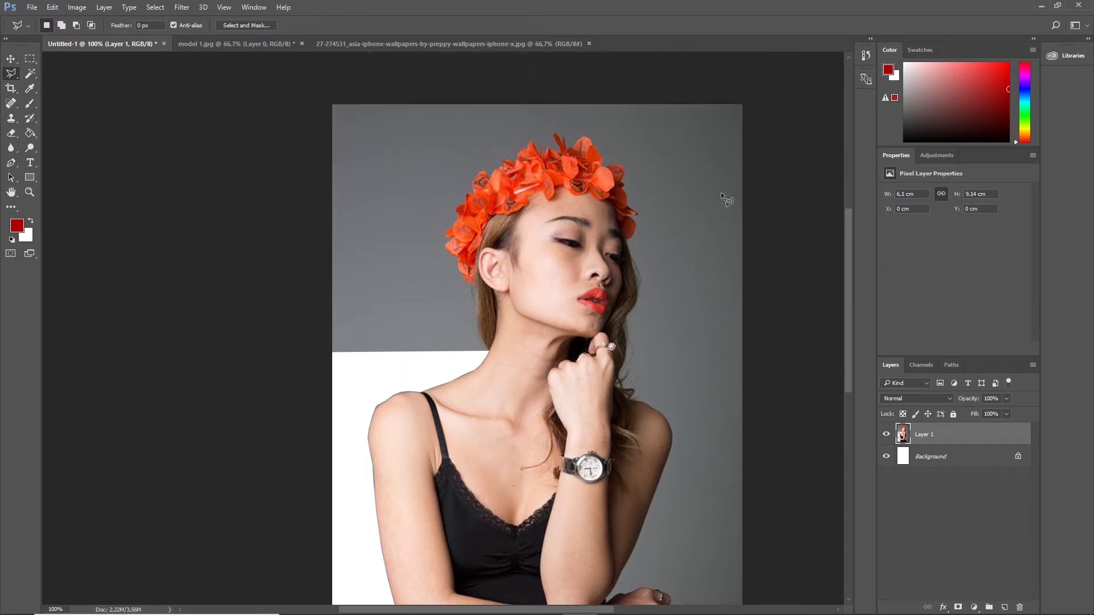
{"action": "left_click", "coordinate": [29, 193]}
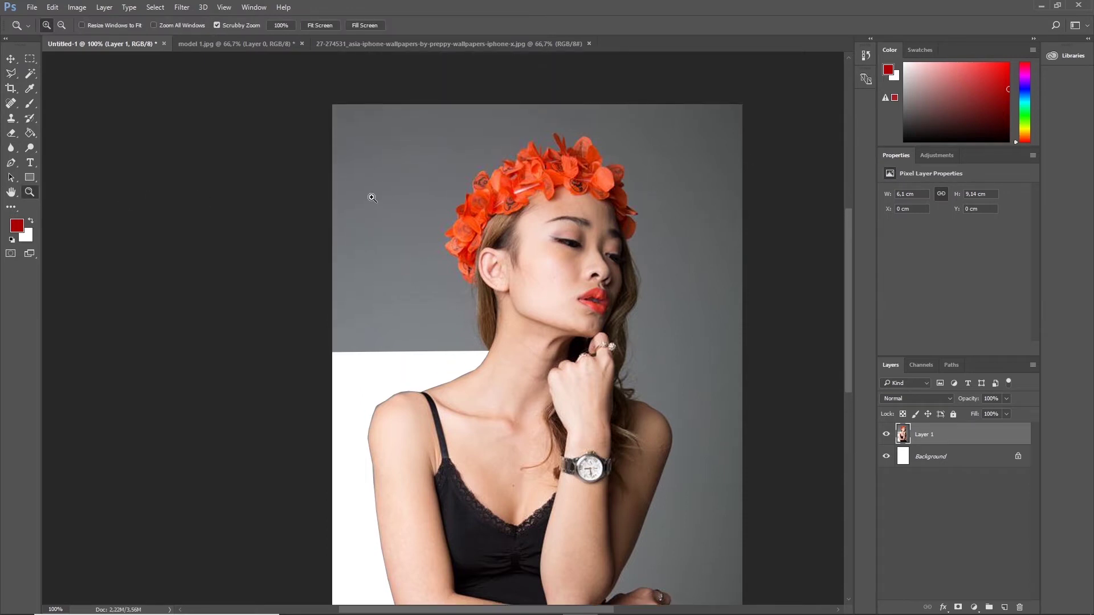
{"action": "mouse_move", "coordinate": [325, 121]}
{"action": "left_mouse_down"}
{"action": "mouse_move", "coordinate": [374, 186]}
{"action": "mouse_move", "coordinate": [257, 112]}
{"action": "mouse_move", "coordinate": [399, 265]}
{"action": "left_mouse_up"}
{"action": "left_click", "coordinate": [493, 252]}
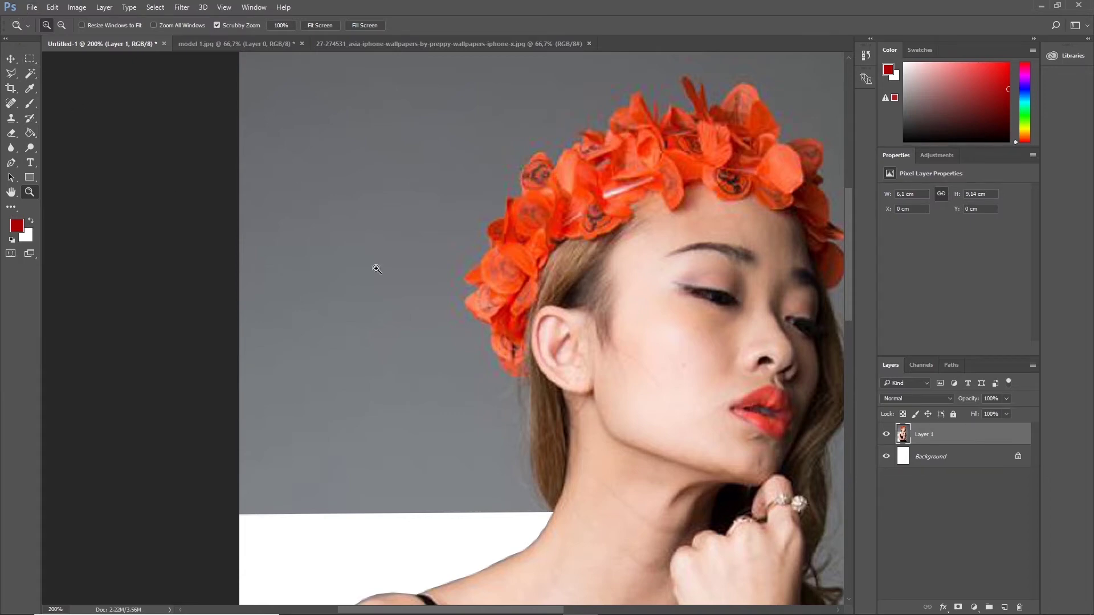
{"action": "left_click", "coordinate": [527, 287]}
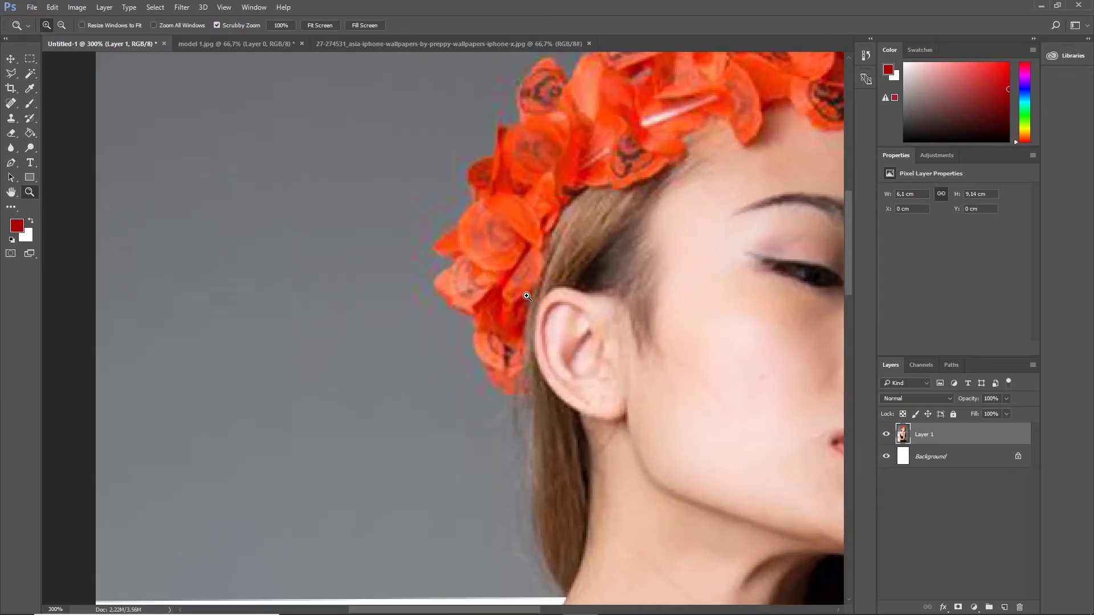
{"action": "left_click", "coordinate": [526, 295], "text": "alt"}
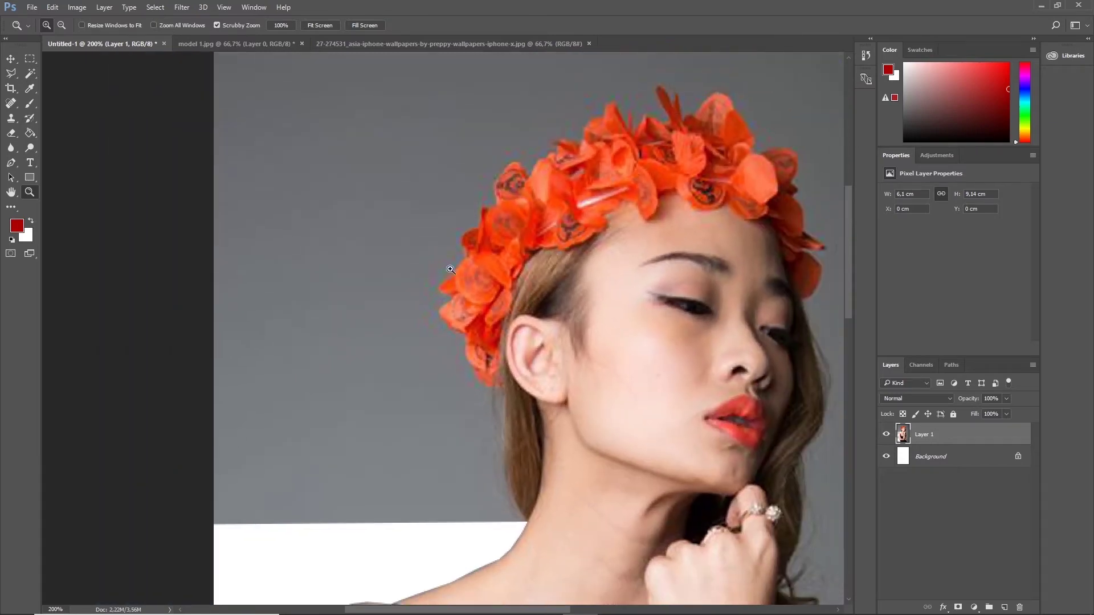
{"action": "left_click", "coordinate": [9, 75]}
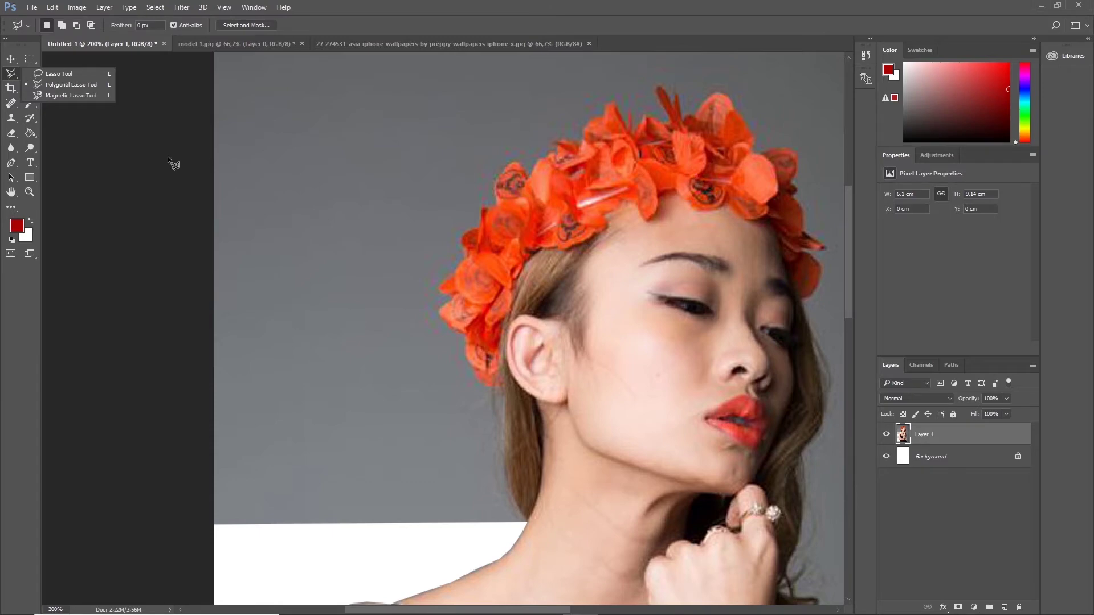
Start a Polygonal Lasso outline at the neck, running up the hair to the crown's top
{"action": "left_click", "coordinate": [525, 522]}
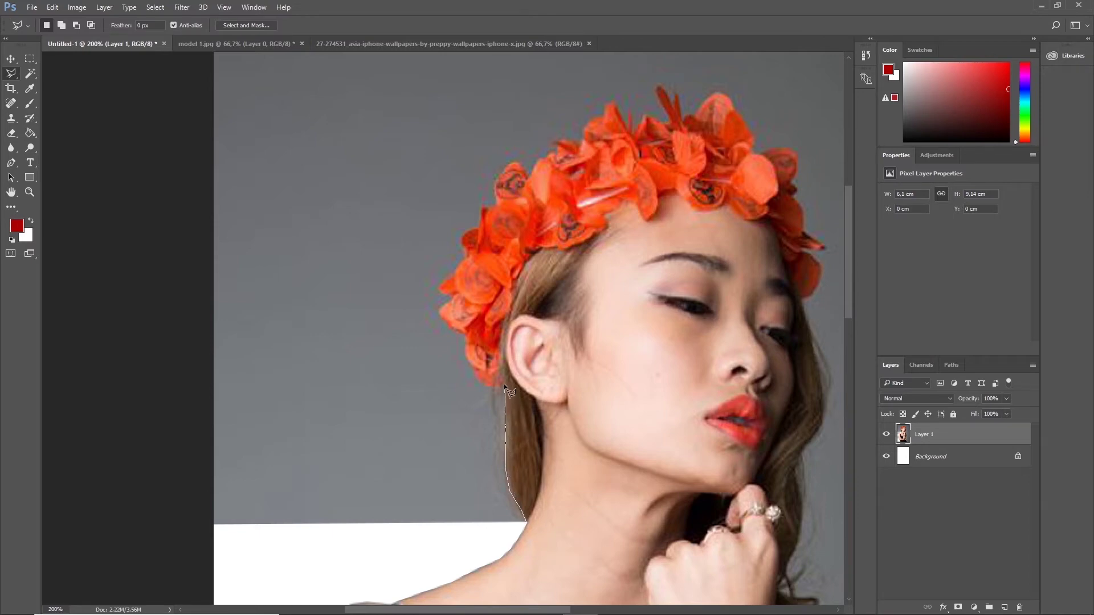
{"action": "left_click", "coordinate": [473, 368]}
{"action": "left_click", "coordinate": [669, 121]}
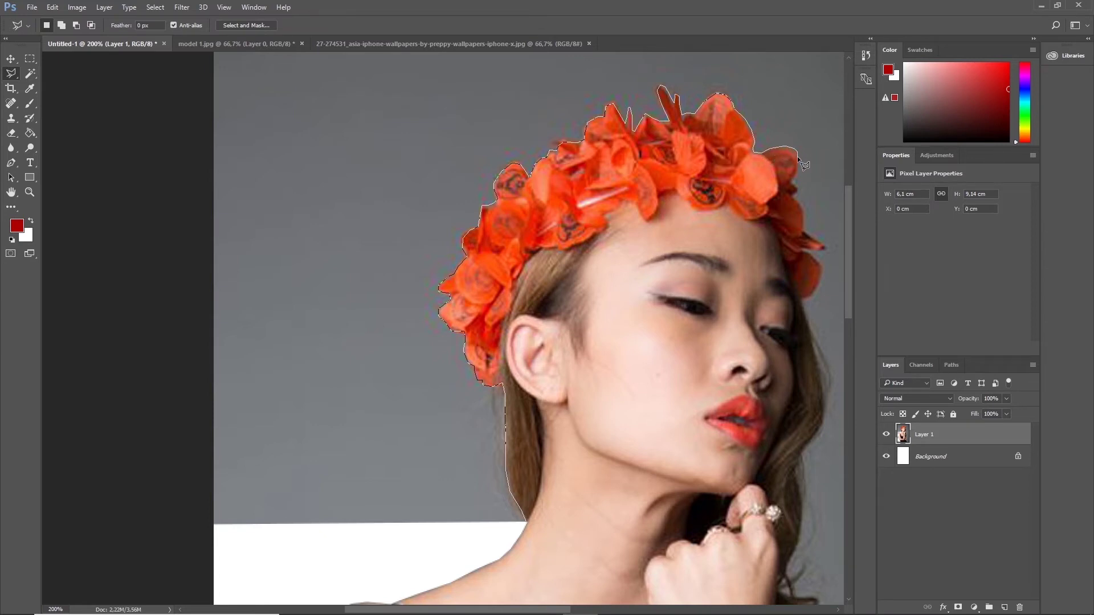
Add lasso points down the crown's right side, then trace freehand down the hair toward the shoulder
{"action": "left_click", "coordinate": [797, 195]}
{"action": "left_click", "coordinate": [802, 251]}
{"action": "left_click_drag", "start_coordinate": [798, 483], "coordinate": [800, 517]}
{"action": "mouse_move", "coordinate": [796, 542]}
{"action": "left_mouse_down"}
{"action": "mouse_move", "coordinate": [770, 613]}
{"action": "mouse_move", "coordinate": [783, 483]}
{"action": "left_mouse_up"}
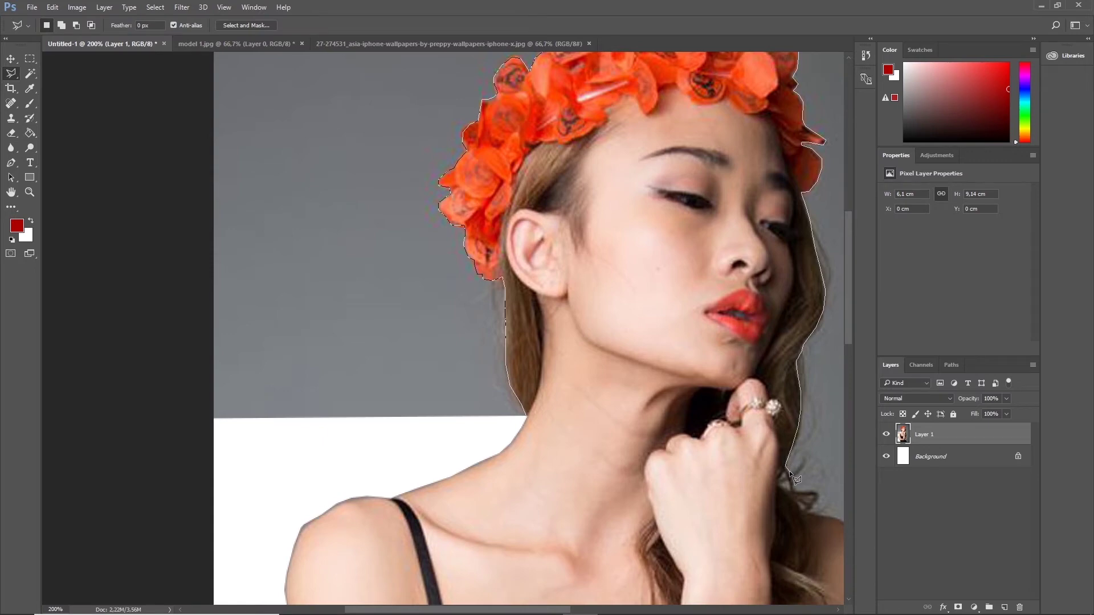
{"action": "mouse_move", "coordinate": [789, 473]}
{"action": "left_mouse_down"}
{"action": "mouse_move", "coordinate": [780, 485]}
{"action": "mouse_move", "coordinate": [803, 492]}
{"action": "left_mouse_up"}
{"action": "left_click_drag", "start_coordinate": [809, 516], "coordinate": [843, 528]}
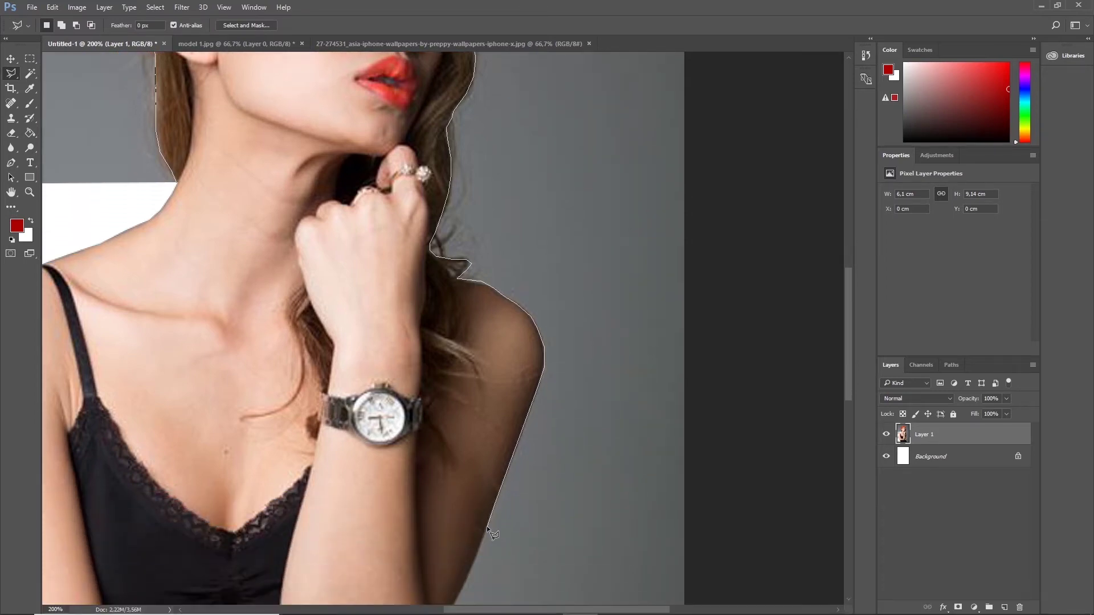
Extend the lasso outline along the shoulder, around the ringed hand and down the dress to the bottom
{"action": "left_click", "coordinate": [474, 556]}
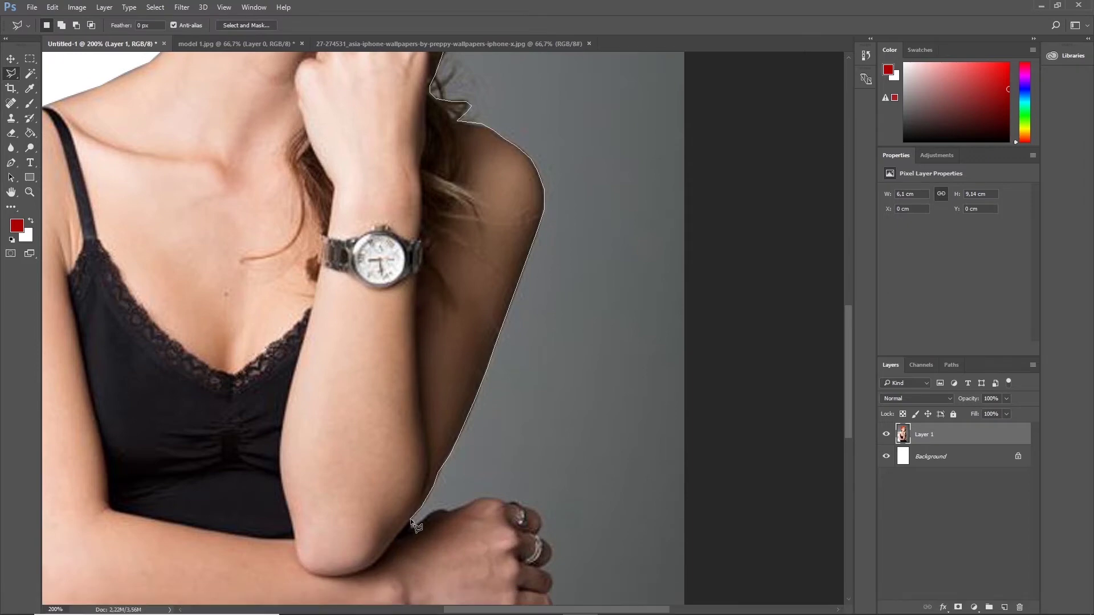
{"action": "left_click", "coordinate": [412, 530]}
{"action": "left_click", "coordinate": [425, 515]}
{"action": "left_click", "coordinate": [539, 566]}
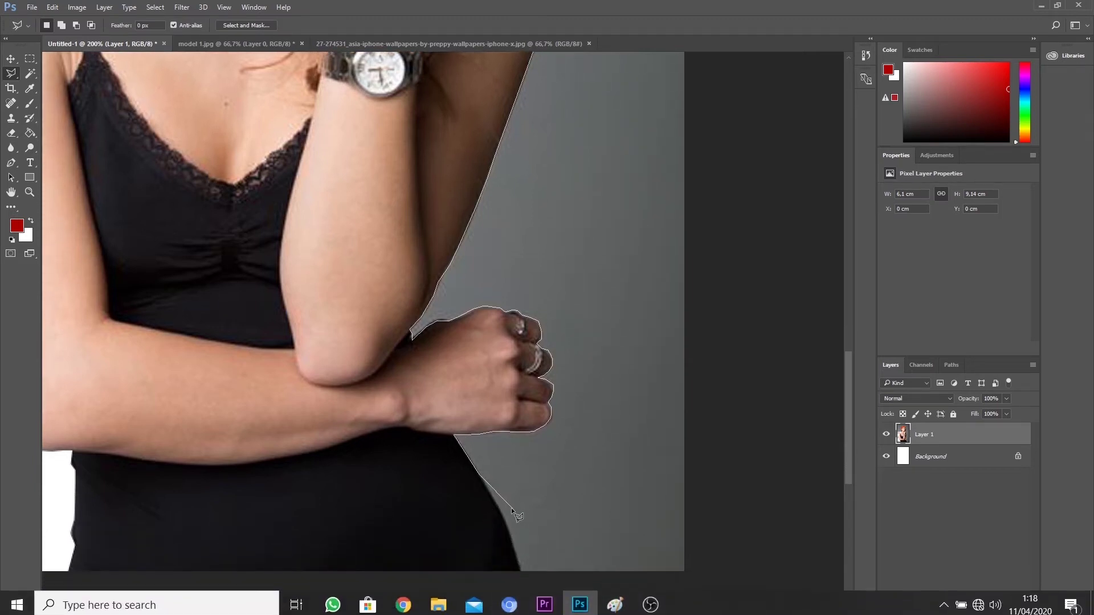
{"action": "left_click", "coordinate": [502, 515]}
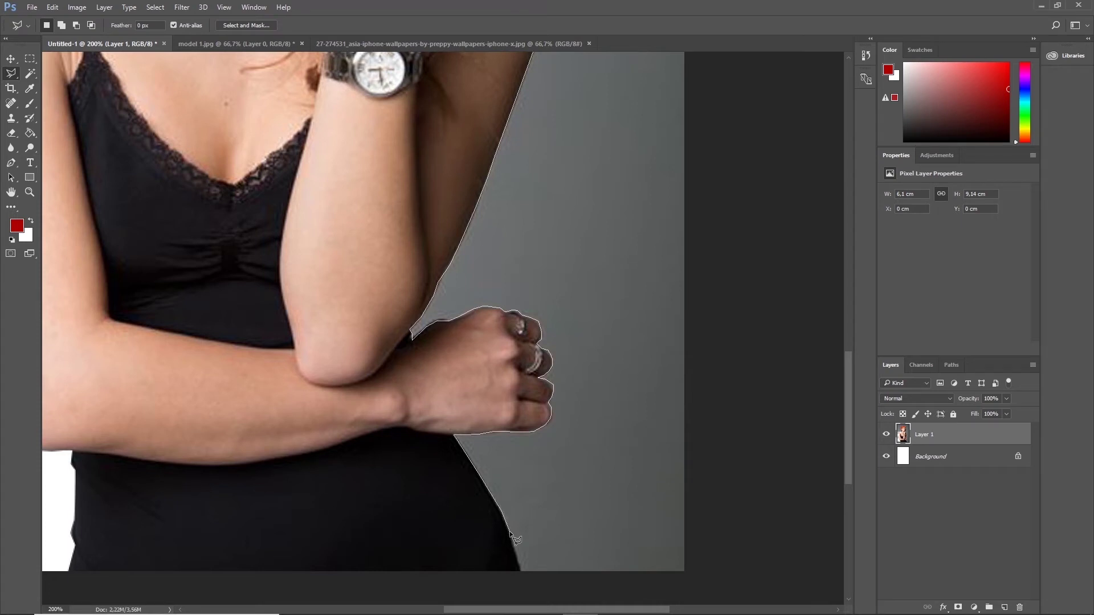
{"action": "left_click", "coordinate": [522, 581]}
Close the lasso around the grey backdrop using corners outside the canvas, then delete the backdrop
{"action": "left_click", "coordinate": [712, 583]}
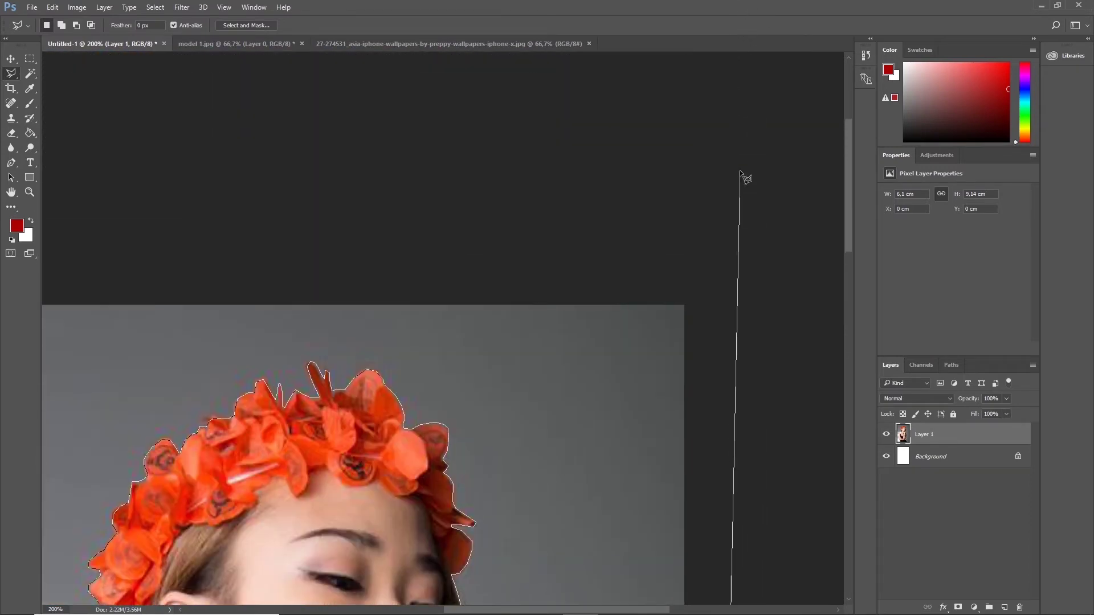
{"action": "left_click", "coordinate": [741, 222]}
{"action": "left_click", "coordinate": [70, 253]}
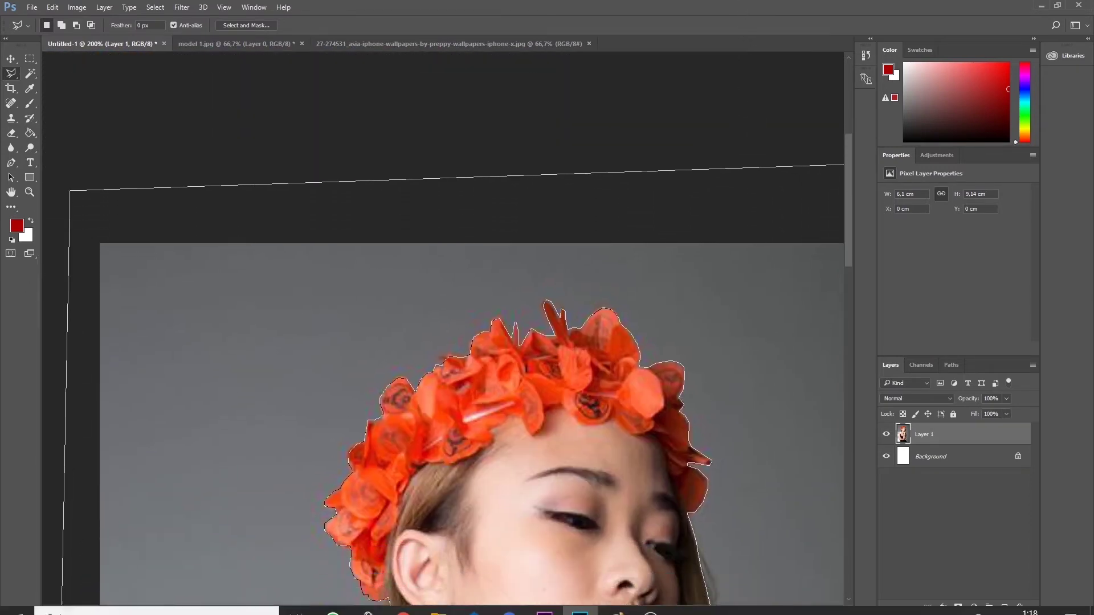
{"action": "left_click", "coordinate": [77, 533]}
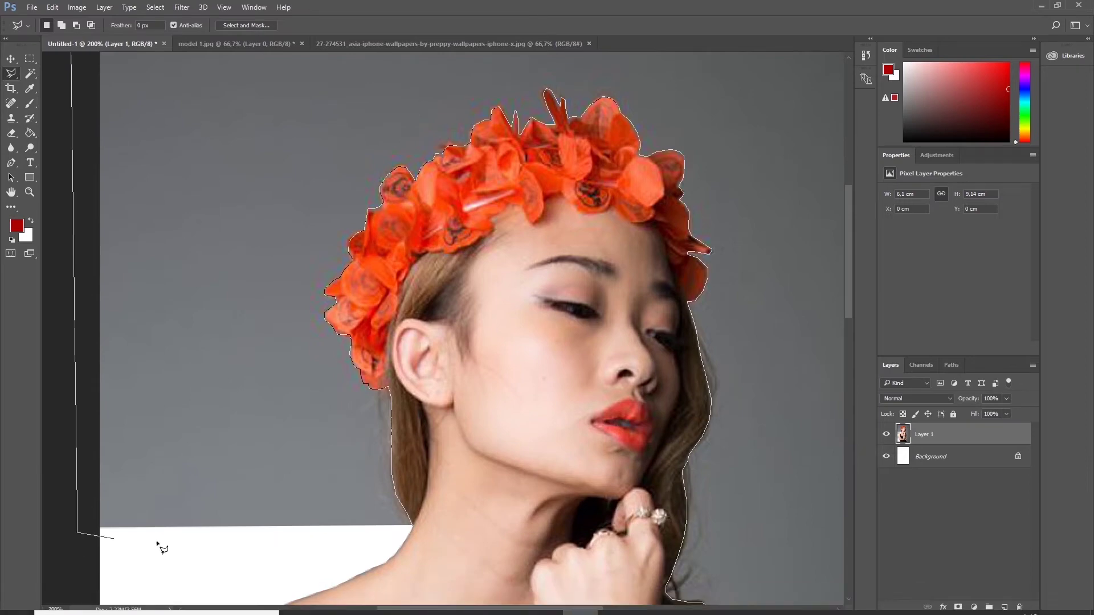
{"action": "left_click", "coordinate": [367, 543]}
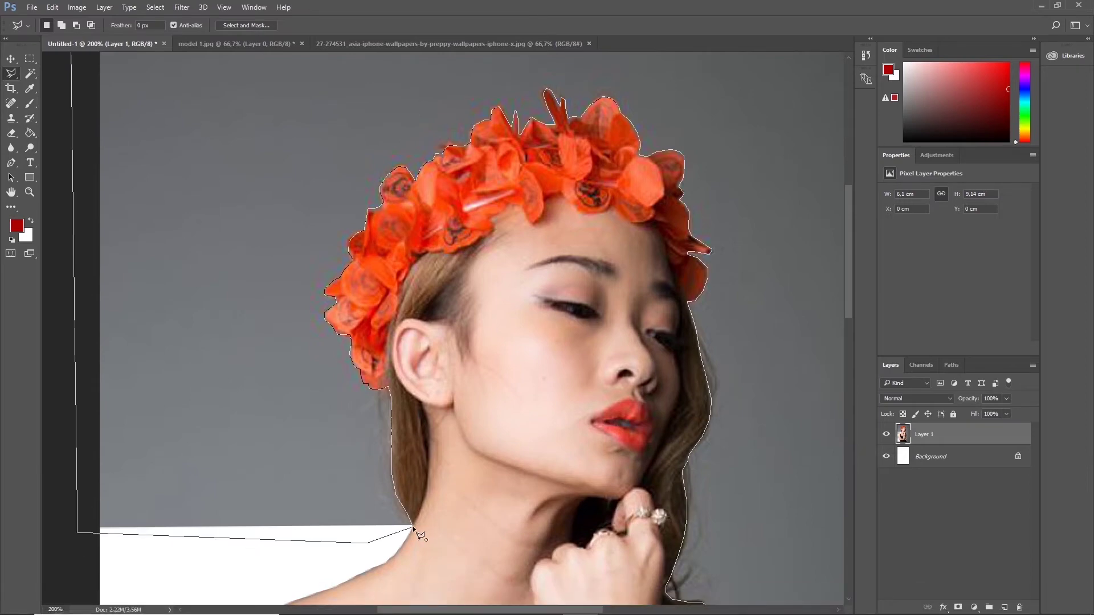
{"action": "left_click", "coordinate": [413, 527]}
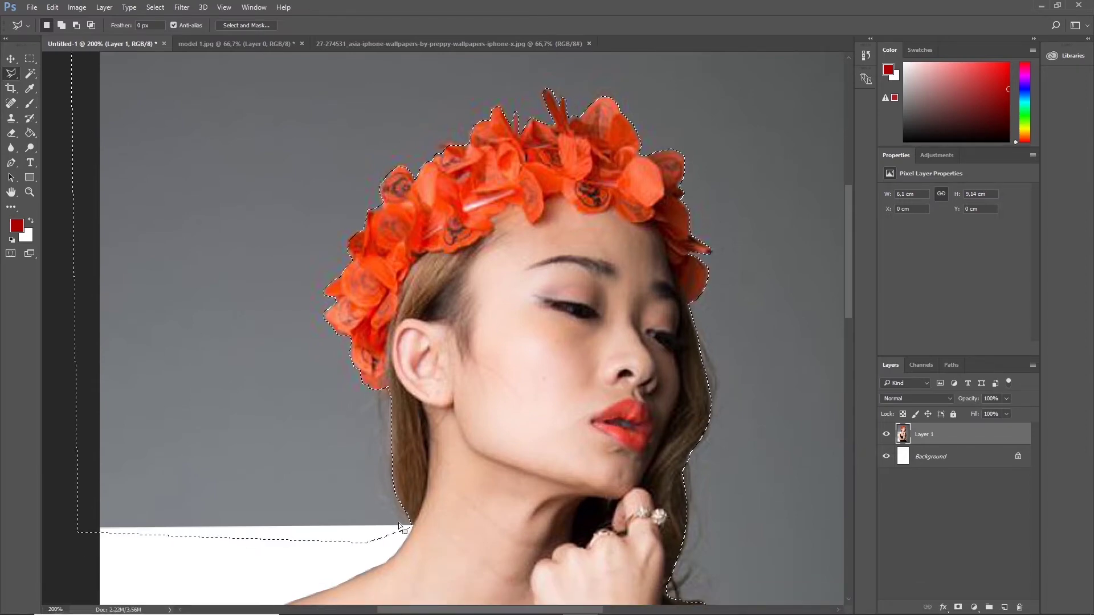
{"action": "key", "text": "ctrl+minus"}
{"action": "key", "text": "ctrl+minus"}
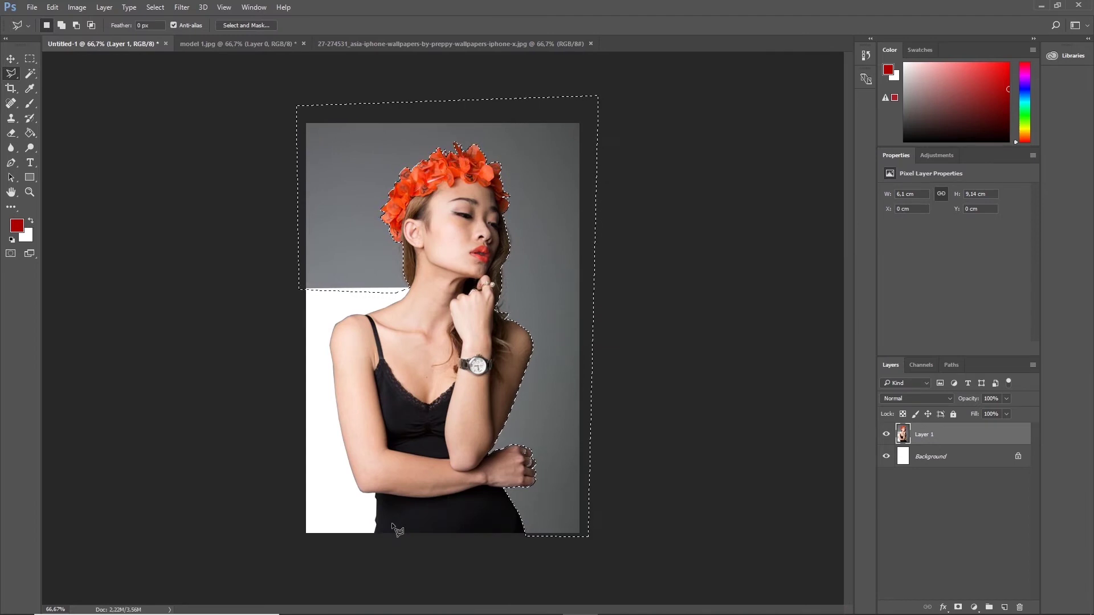
{"action": "key", "text": "Delete"}
Deselect and try repositioning the cut-out model with the Move tool
{"action": "key", "text": "ctrl+d"}
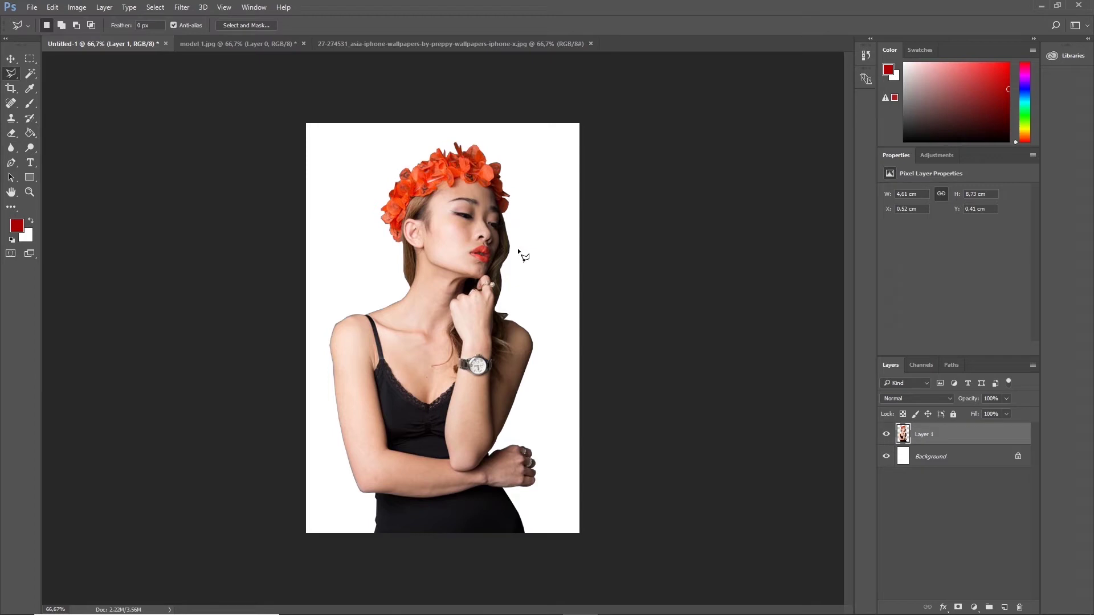
{"action": "left_click", "coordinate": [10, 59]}
{"action": "mouse_move", "coordinate": [439, 322]}
{"action": "left_mouse_down"}
{"action": "mouse_move", "coordinate": [413, 347]}
{"action": "mouse_move", "coordinate": [440, 324]}
{"action": "left_mouse_up"}
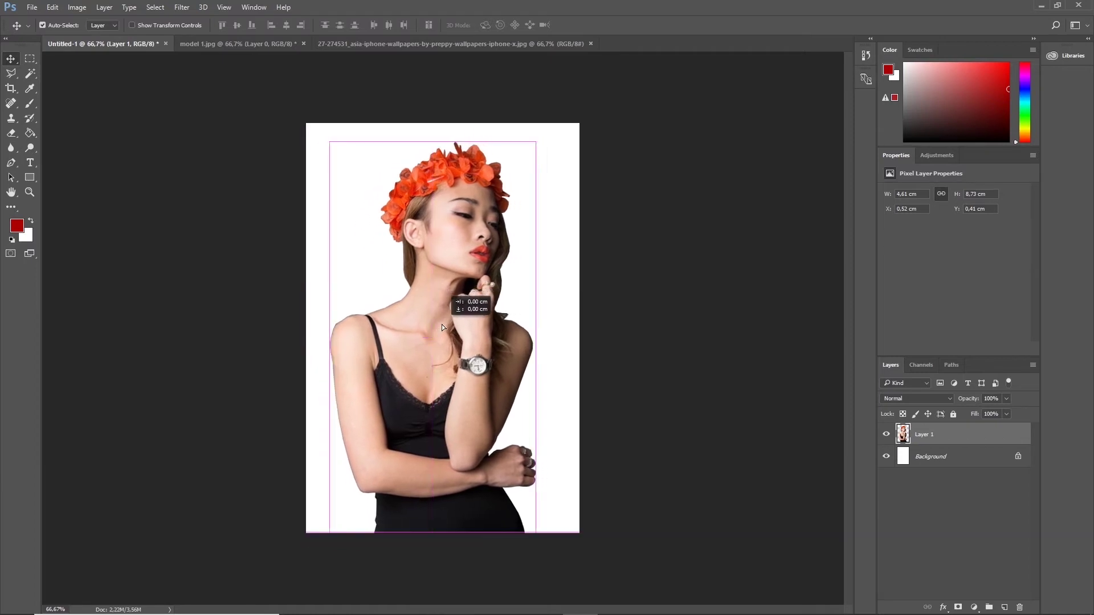
{"action": "left_click", "coordinate": [587, 268]}
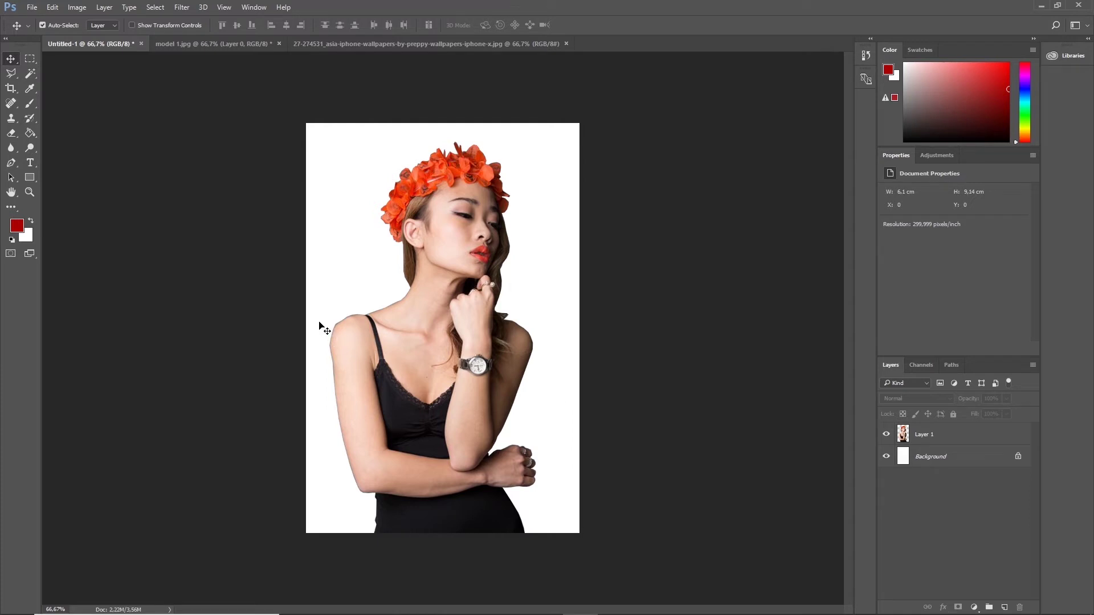
Zoom in closely on the model's left shoulder edge
{"action": "key", "text": "z"}
{"action": "left_click", "coordinate": [342, 327]}
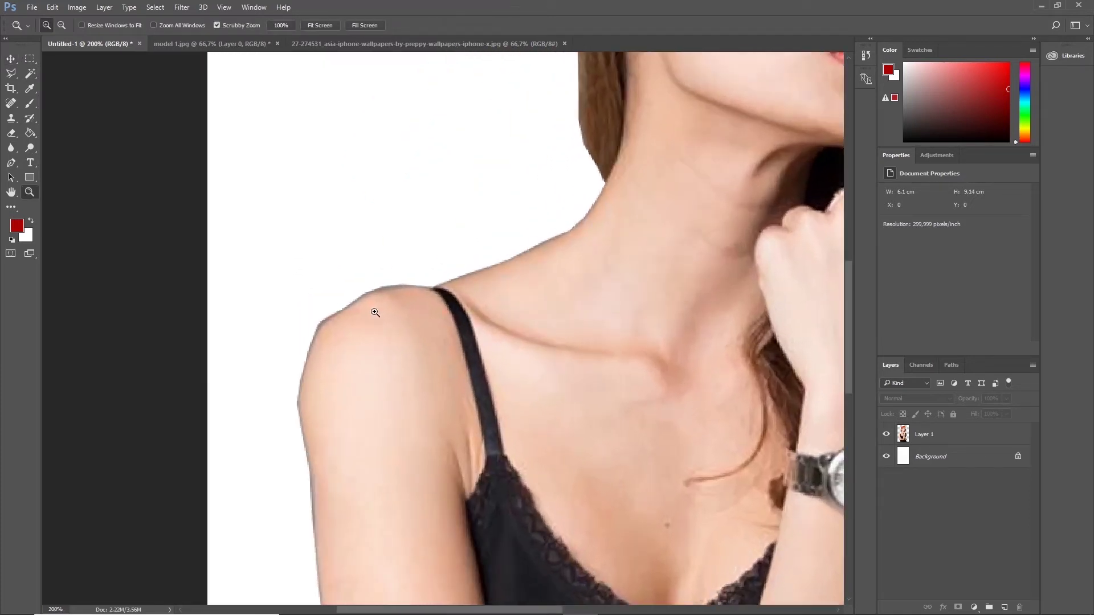
{"action": "left_click_drag", "start_coordinate": [342, 327], "coordinate": [422, 287]}
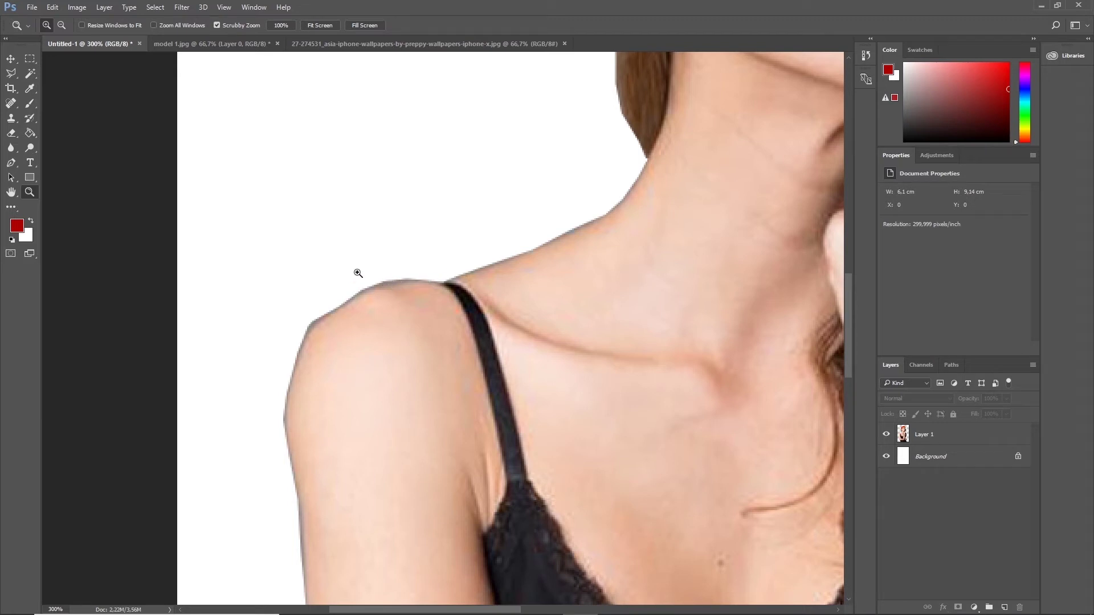
Lasso a closed selection hugging the left shoulder and upper-arm edge, taking in the grey fringe
{"action": "left_click", "coordinate": [11, 76]}
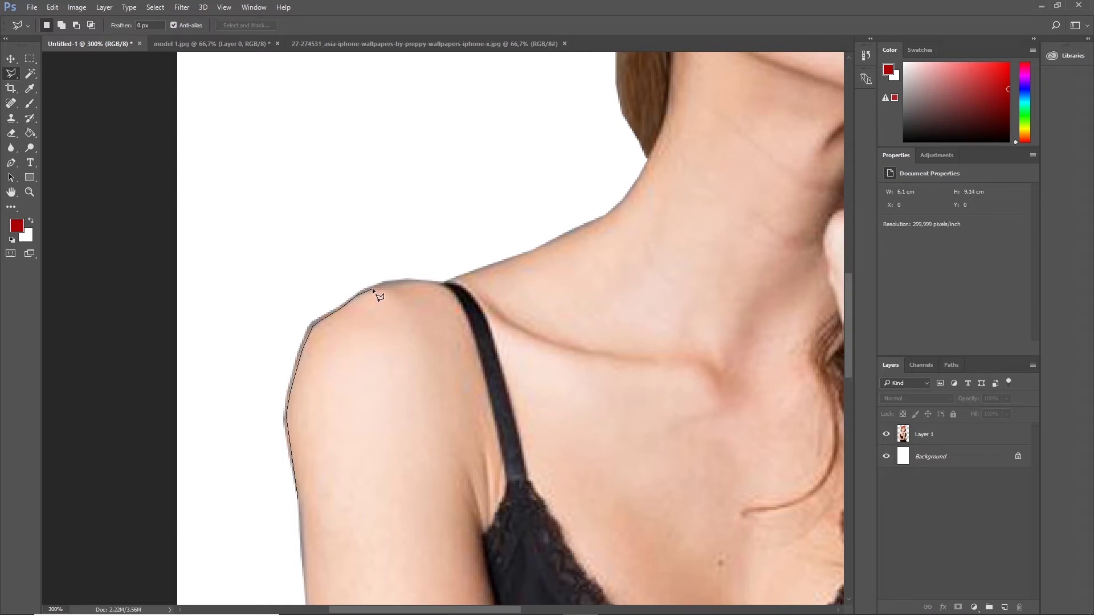
{"action": "left_click", "coordinate": [419, 281]}
{"action": "left_click", "coordinate": [504, 263]}
{"action": "left_click", "coordinate": [481, 183]}
{"action": "left_click", "coordinate": [231, 263]}
{"action": "left_click", "coordinate": [227, 425]}
{"action": "left_click", "coordinate": [279, 538]}
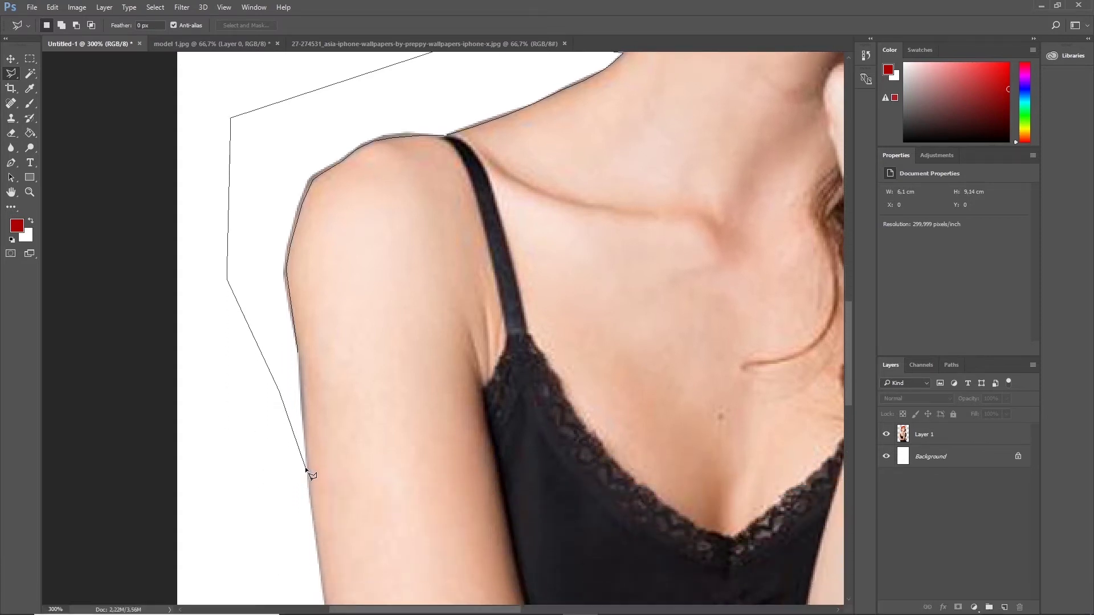
{"action": "left_click", "coordinate": [304, 468]}
{"action": "left_click", "coordinate": [297, 342]}
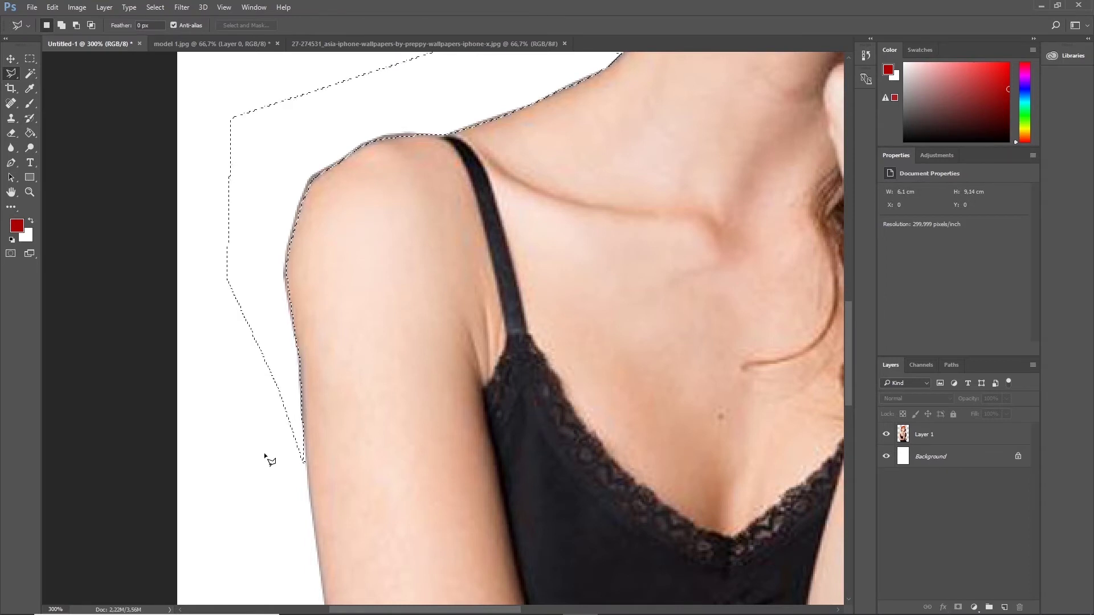
{"action": "left_click", "coordinate": [11, 60]}
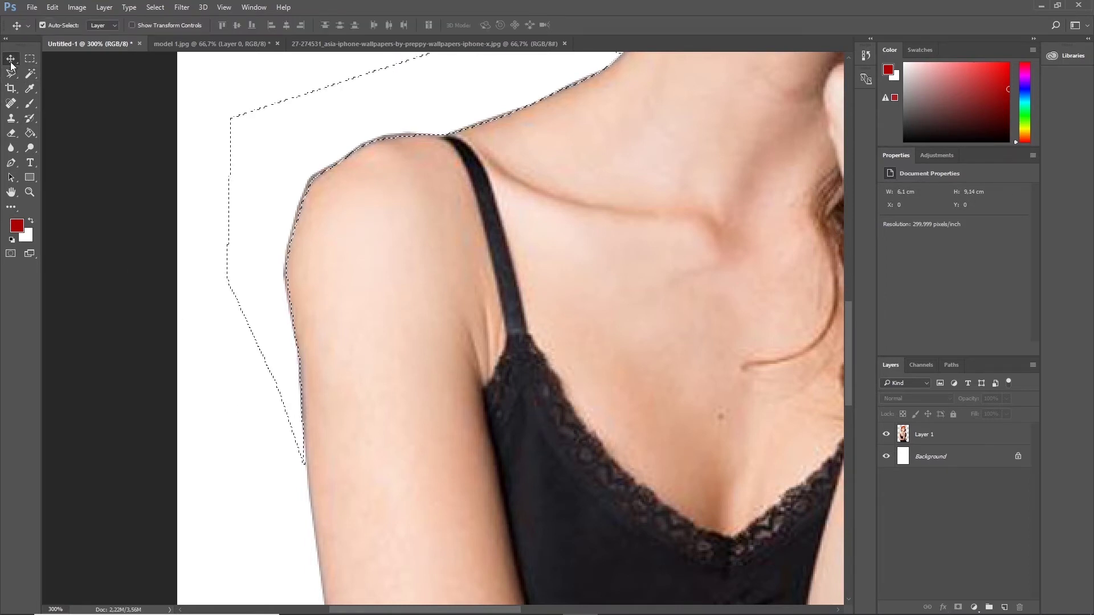
Nudge Layer 1 slightly right and drop the shoulder selection
{"action": "left_click", "coordinate": [934, 435]}
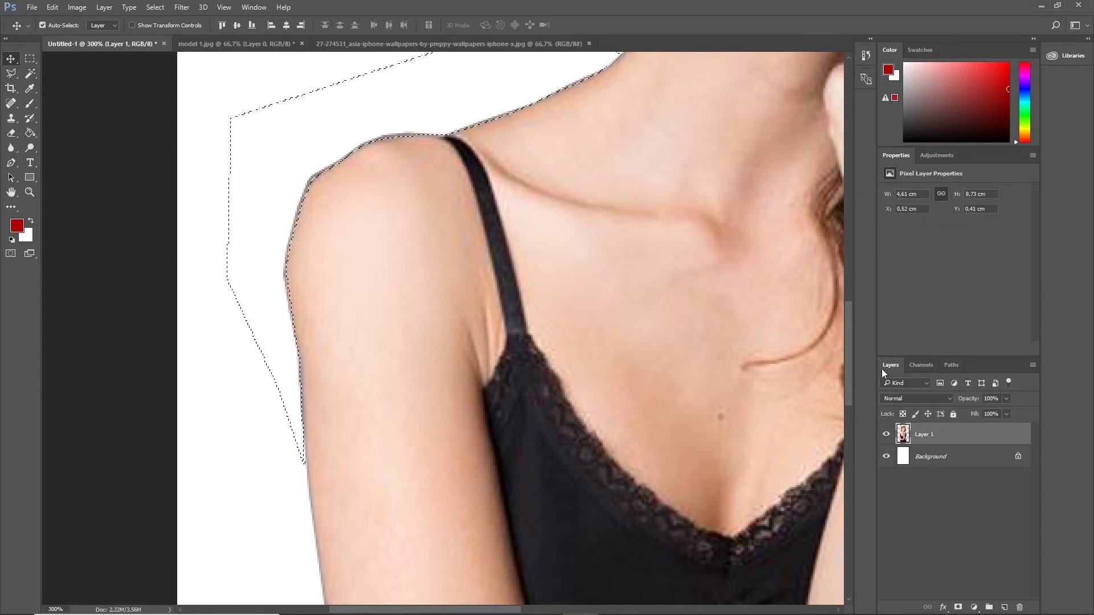
{"action": "key", "text": "Right"}
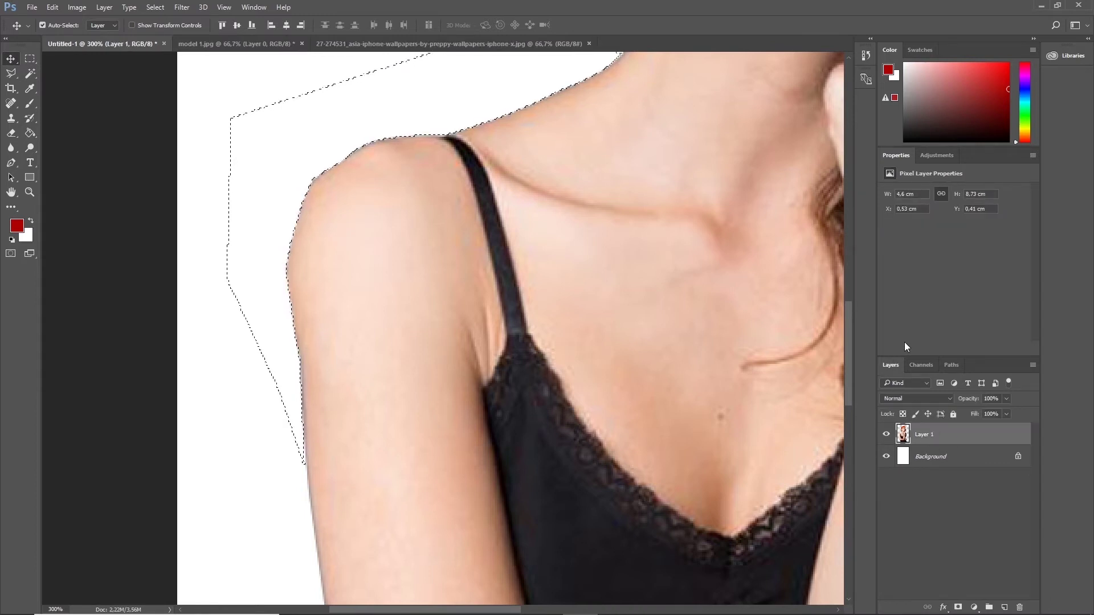
{"action": "key", "text": "ctrl+minus"}
{"action": "key", "text": "ctrl+minus"}
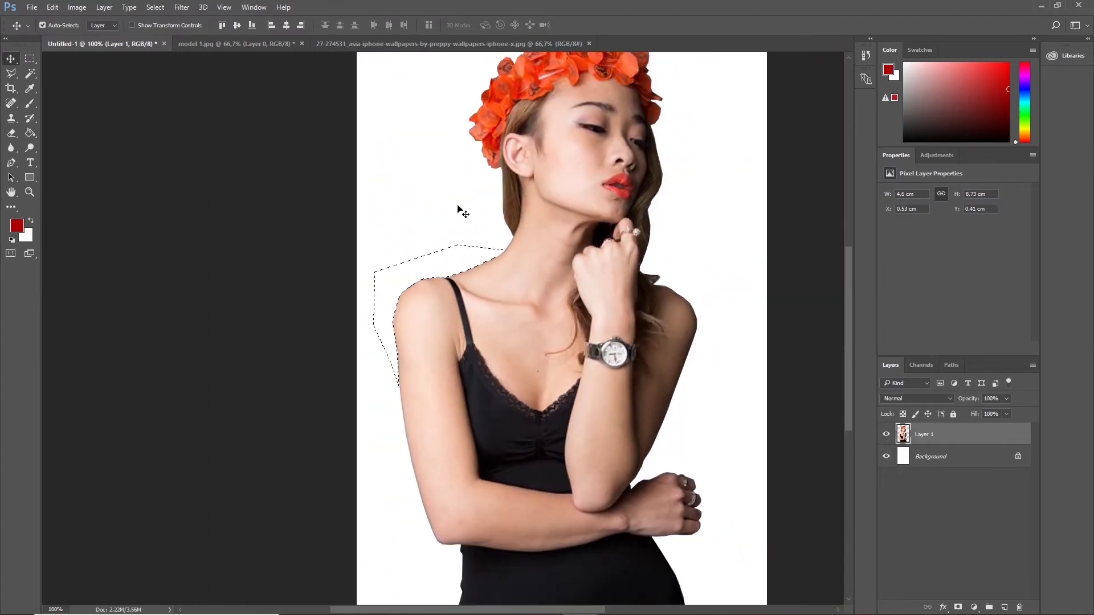
{"action": "left_click", "coordinate": [463, 212]}
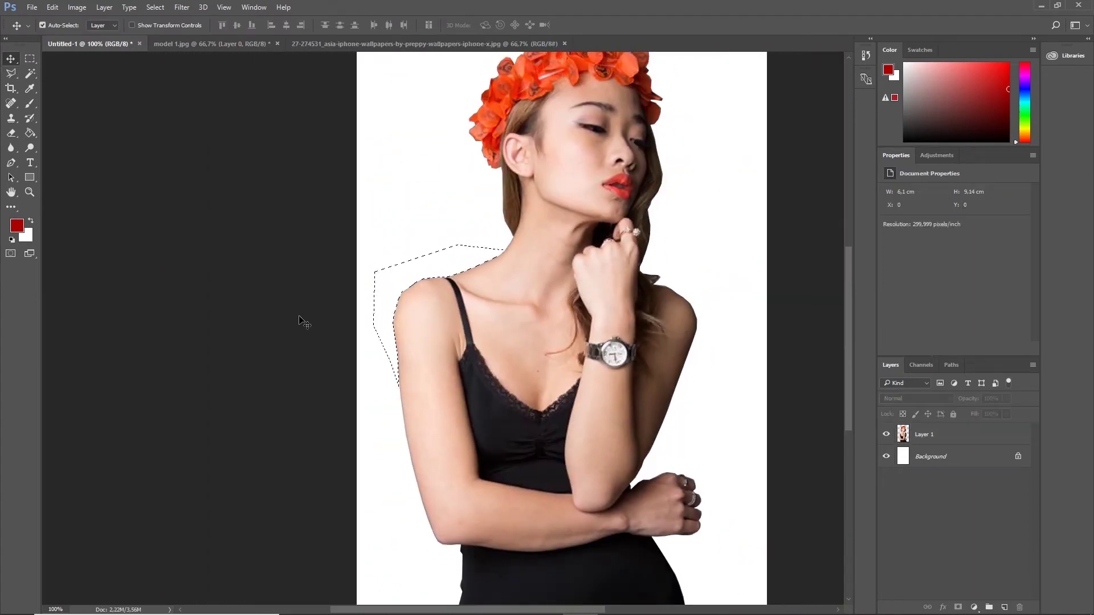
{"action": "key", "text": "m"}
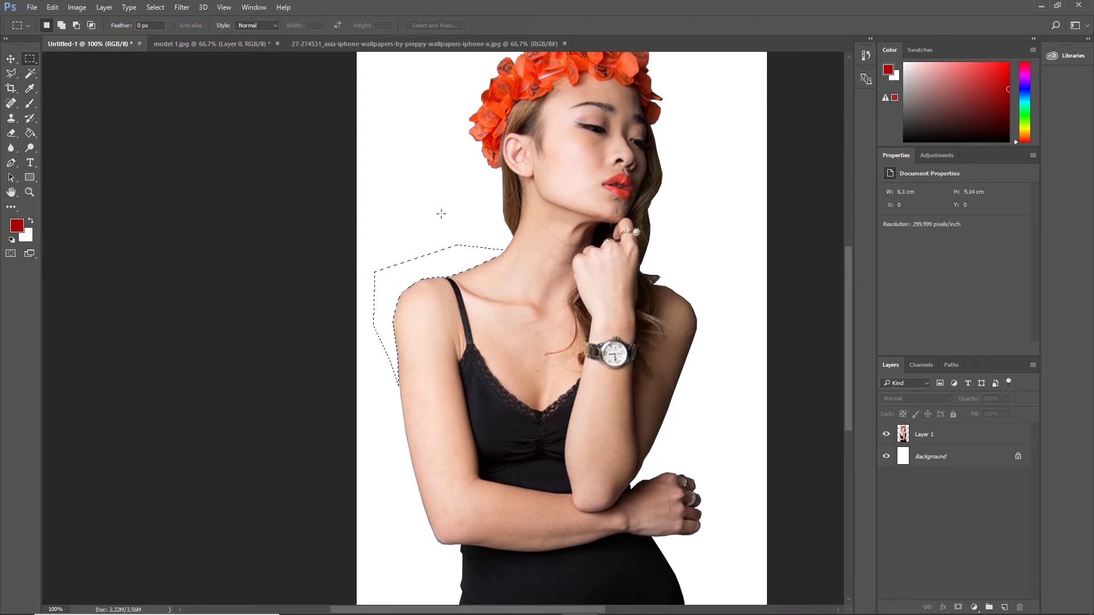
{"action": "left_click", "coordinate": [440, 214]}
Zoom in closely on the model's neck, chest and shoulder area
{"action": "scroll", "coordinate": [492, 337], "scroll_direction": "down", "scroll_amount": 1}
{"action": "scroll", "coordinate": [491, 345], "scroll_direction": "down", "scroll_amount": 2}
{"action": "scroll", "coordinate": [490, 357], "scroll_direction": "down", "scroll_amount": 1}
{"action": "key", "text": "ctrl+minus"}
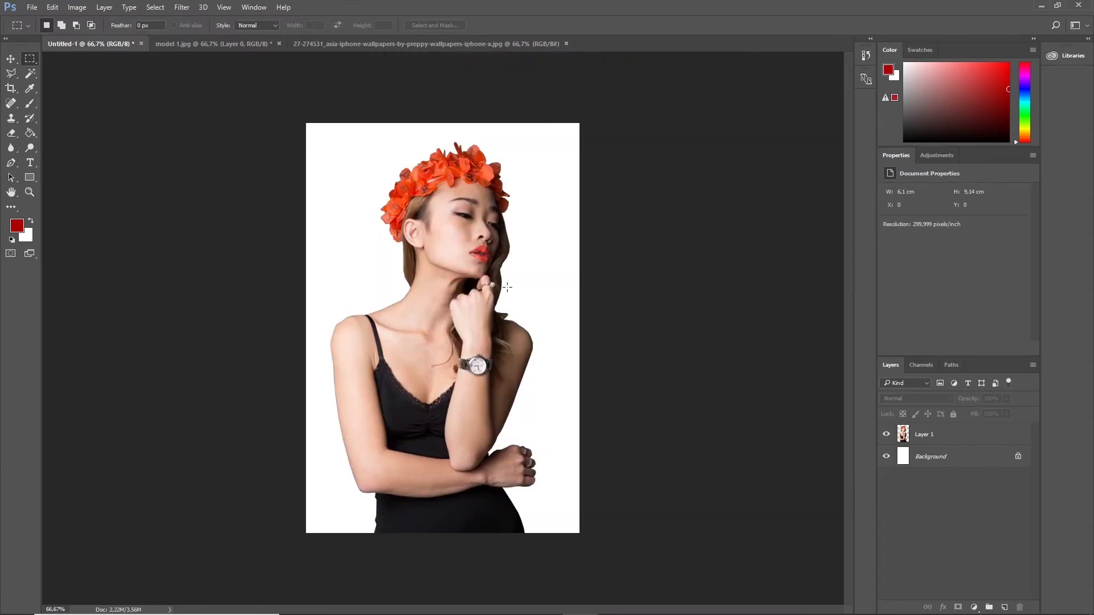
{"action": "key", "text": "z"}
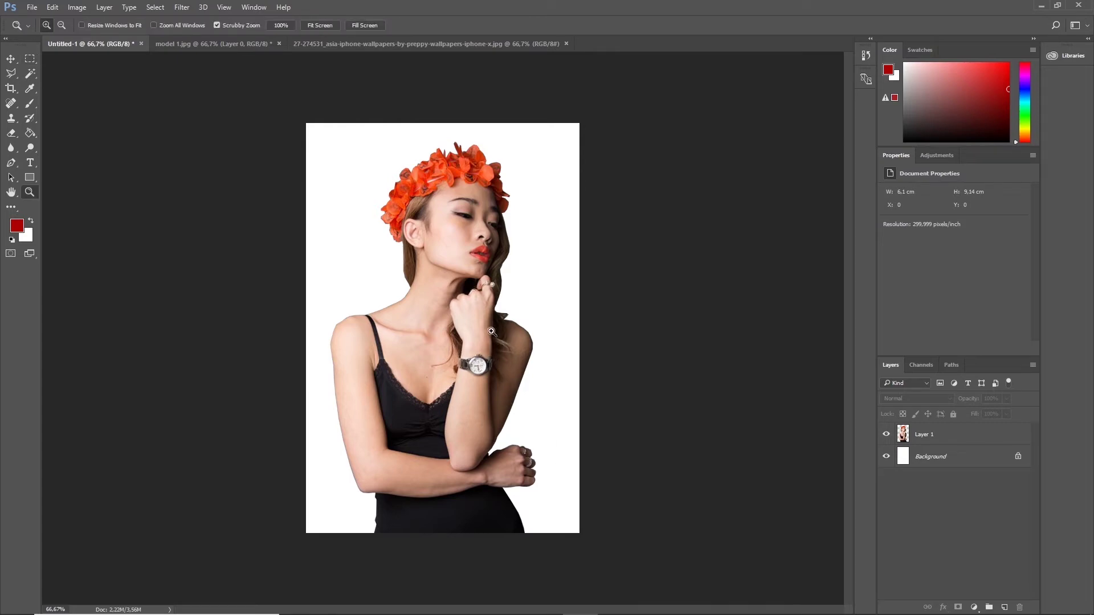
{"action": "left_click_drag", "start_coordinate": [462, 231], "coordinate": [648, 349]}
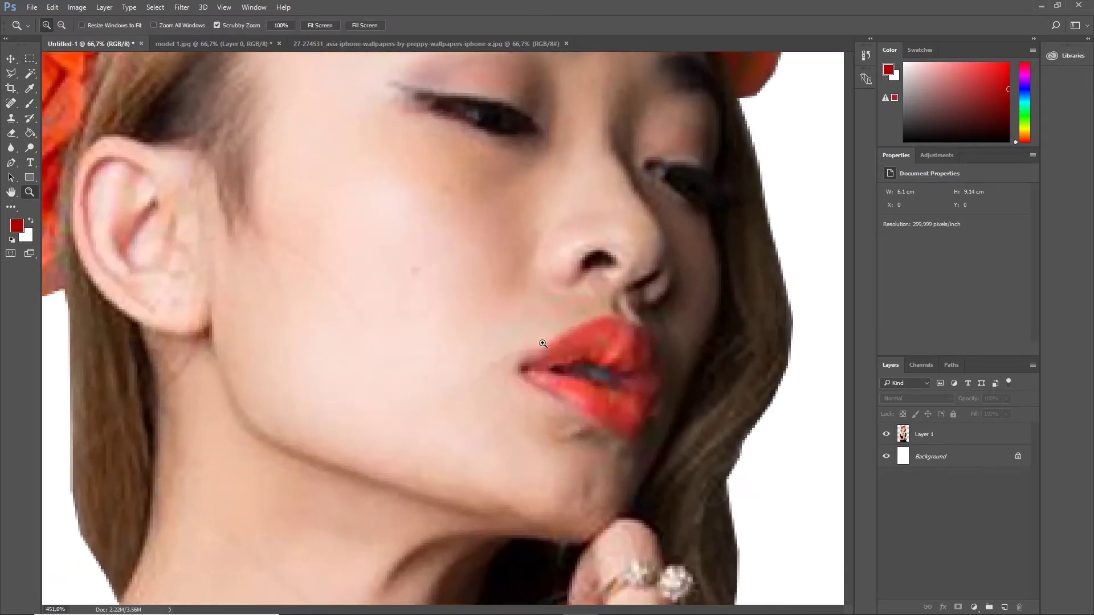
{"action": "mouse_move", "coordinate": [652, 496]}
{"action": "left_mouse_down"}
{"action": "mouse_move", "coordinate": [637, 508]}
{"action": "mouse_move", "coordinate": [655, 507]}
{"action": "left_mouse_up"}
{"action": "scroll", "coordinate": [684, 399], "scroll_direction": "down", "scroll_amount": 3}
{"action": "scroll", "coordinate": [726, 302], "scroll_direction": "down", "scroll_amount": 3}
{"action": "left_click", "coordinate": [662, 277]}
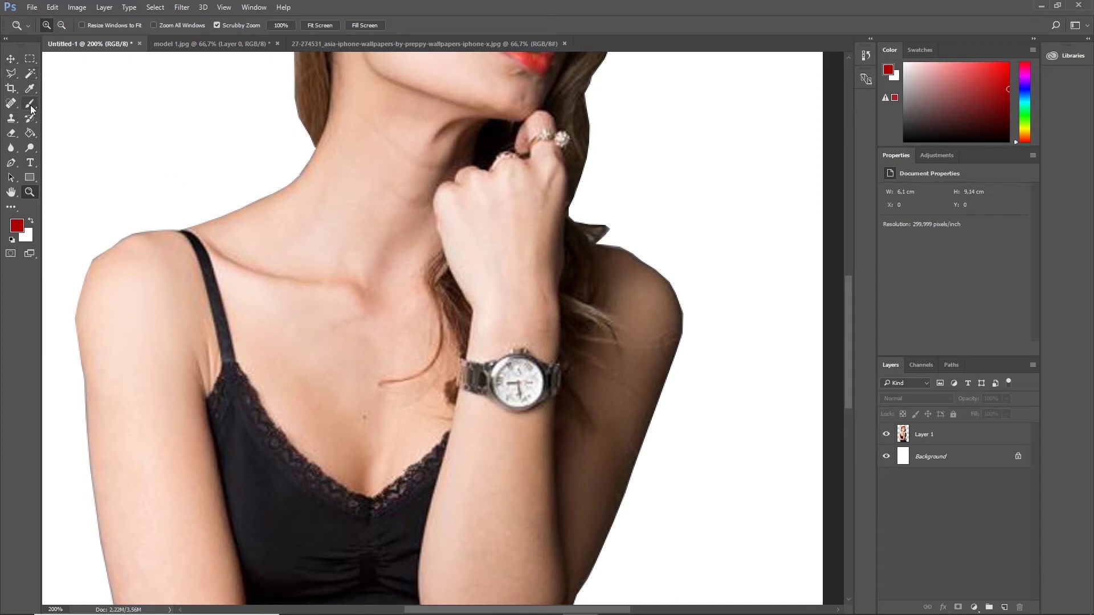
Lasso the stray background beside the hair and right shoulder into a closed selection
{"action": "left_click", "coordinate": [11, 73]}
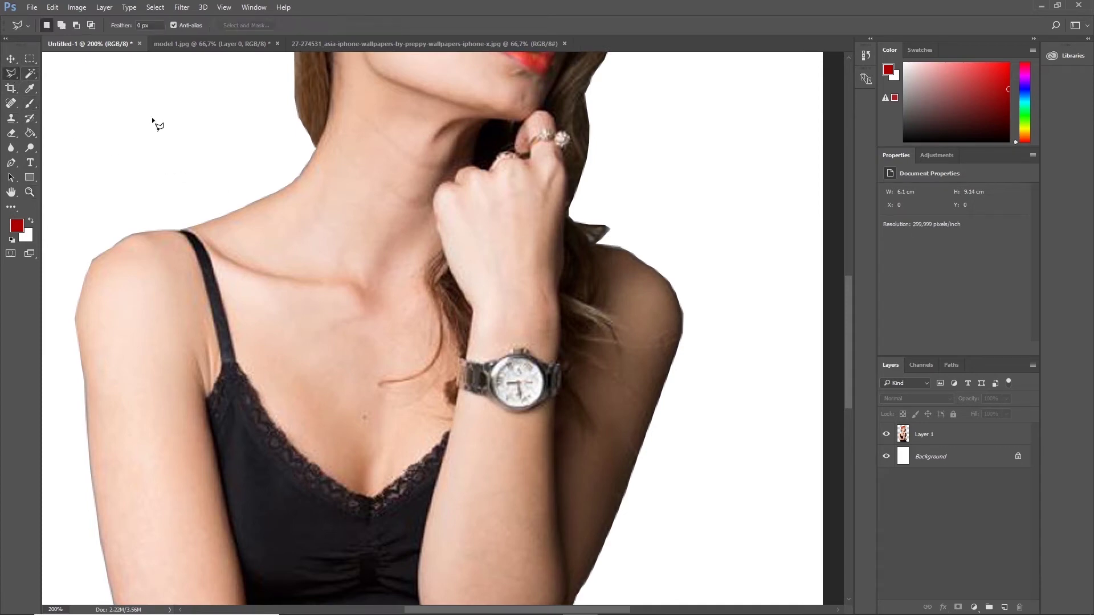
{"action": "left_click", "coordinate": [569, 219]}
{"action": "left_click", "coordinate": [590, 246]}
{"action": "left_click", "coordinate": [622, 250]}
{"action": "left_click", "coordinate": [664, 275]}
{"action": "left_click", "coordinate": [684, 317]}
{"action": "left_click", "coordinate": [672, 385]}
{"action": "left_click", "coordinate": [717, 357]}
{"action": "left_click", "coordinate": [716, 251]}
{"action": "left_click", "coordinate": [649, 175]}
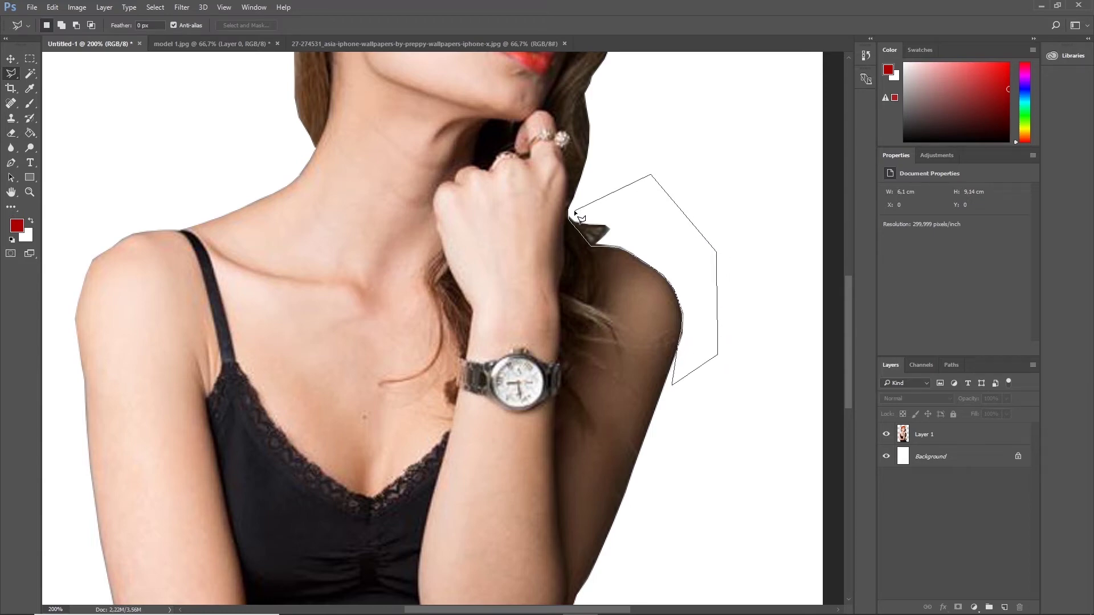
{"action": "left_click", "coordinate": [569, 214]}
Activate Layer 1, dismiss the selection warning, and scroll down to the crossed arms and fist
{"action": "left_click", "coordinate": [941, 443]}
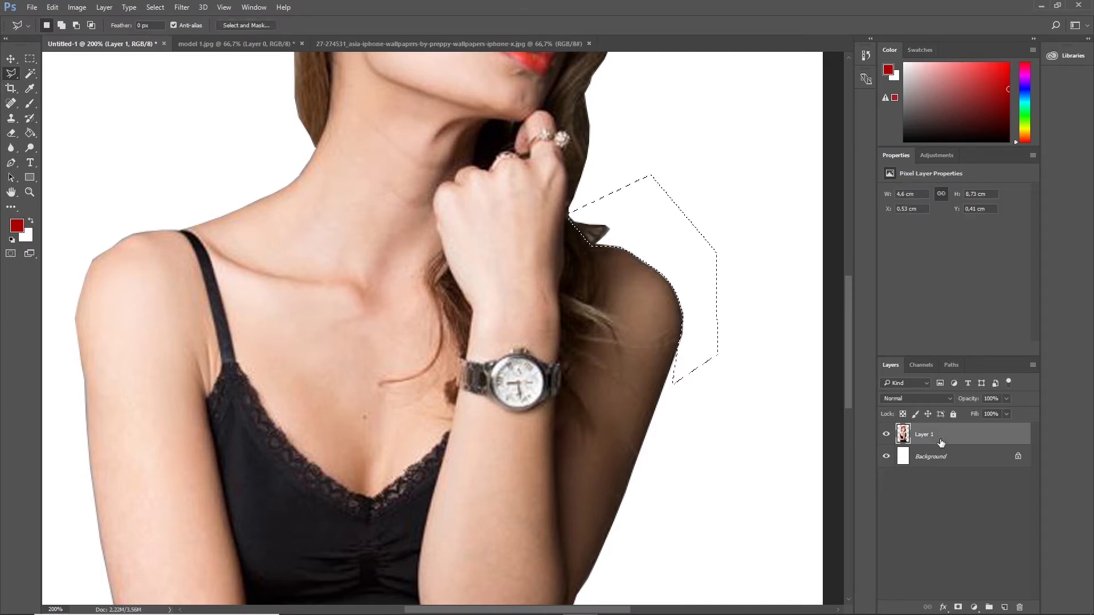
{"action": "left_click", "coordinate": [661, 184]}
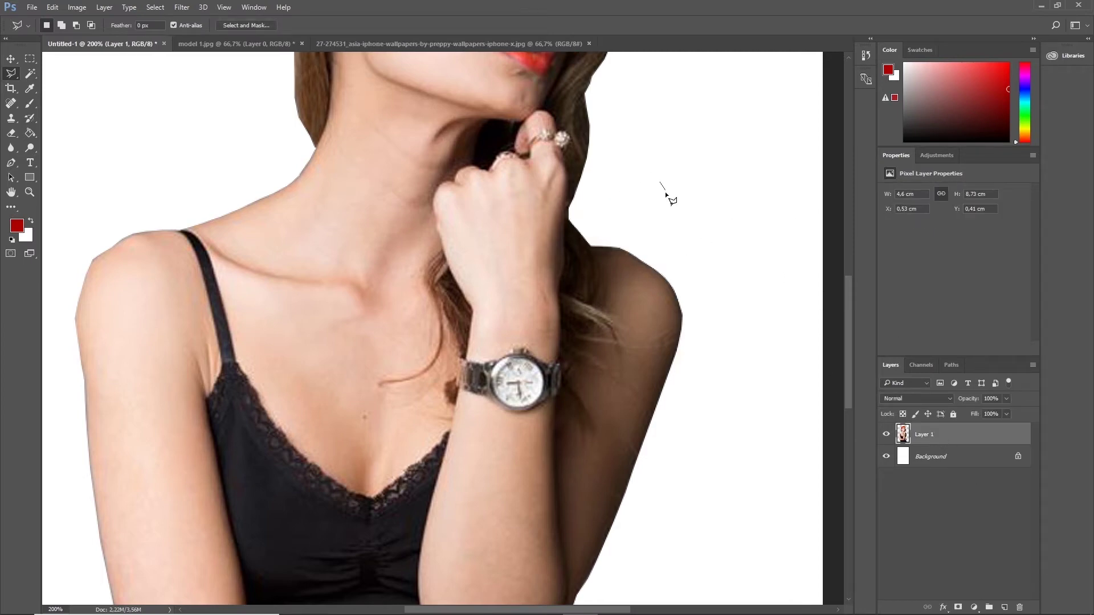
{"action": "double_click", "coordinate": [694, 289]}
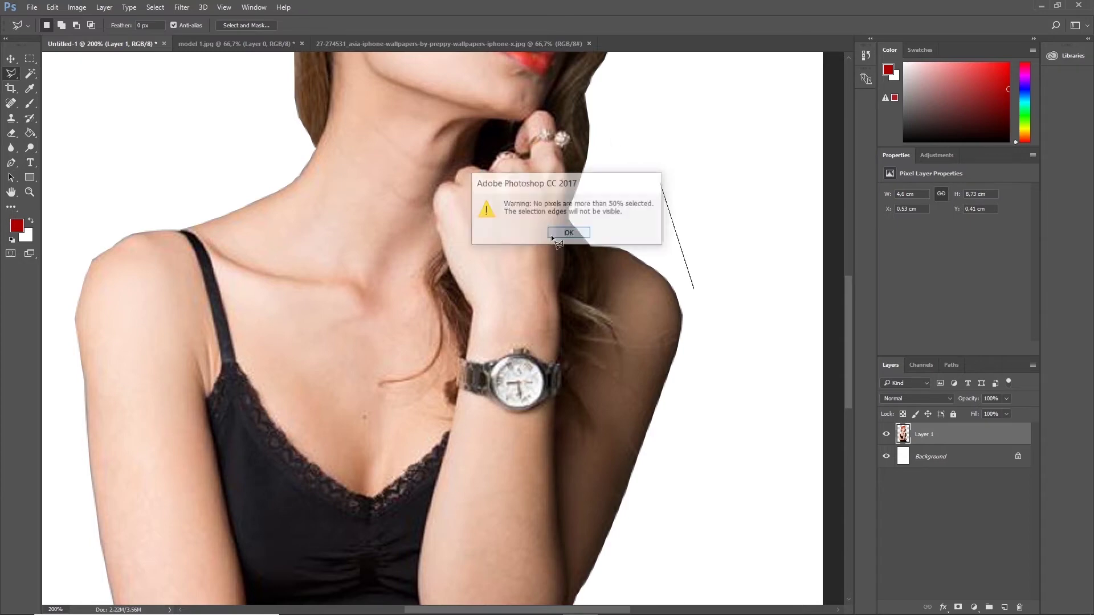
{"action": "left_click", "coordinate": [552, 235]}
{"action": "scroll", "coordinate": [603, 311], "scroll_direction": "down", "scroll_amount": 2}
{"action": "scroll", "coordinate": [619, 367], "scroll_direction": "down", "scroll_amount": 4}
{"action": "scroll", "coordinate": [617, 381], "scroll_direction": "down", "scroll_amount": 2}
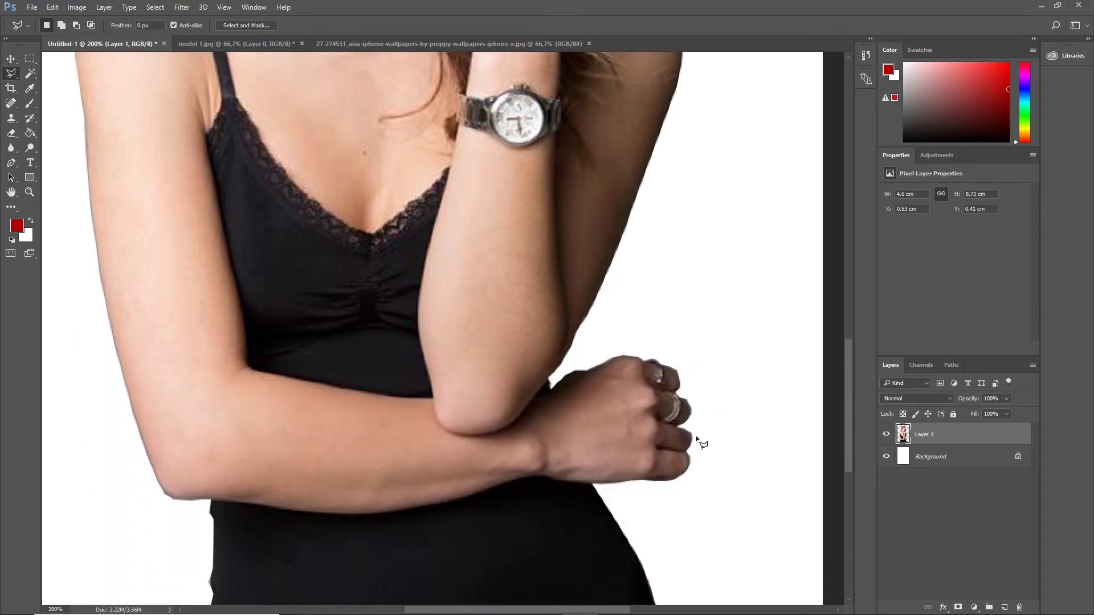
{"action": "scroll", "coordinate": [690, 406], "scroll_direction": "down", "scroll_amount": 2}
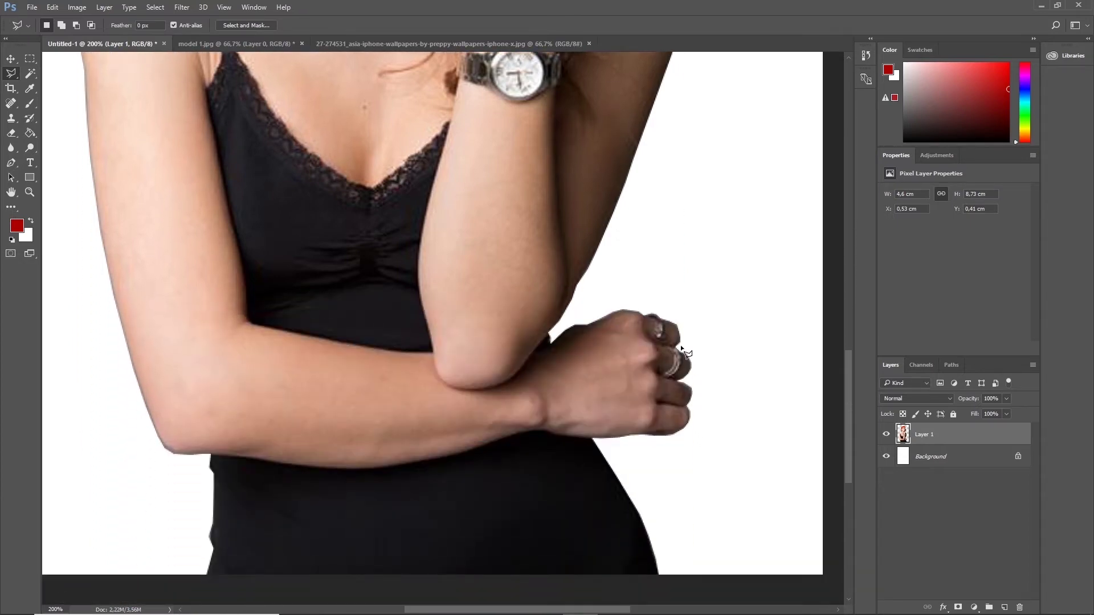
{"action": "left_click", "coordinate": [712, 339]}
Lasso small background slivers beside the fingers and knuckles, then drop the selections
{"action": "left_click", "coordinate": [721, 366]}
{"action": "key", "text": "ctrl+d"}
{"action": "left_click", "coordinate": [686, 381]}
{"action": "double_click", "coordinate": [696, 392]}
{"action": "left_click", "coordinate": [722, 380]}
{"action": "left_click", "coordinate": [750, 338]}
{"action": "double_click", "coordinate": [750, 386]}
{"action": "key", "text": "m"}
{"action": "left_click", "coordinate": [635, 288]}
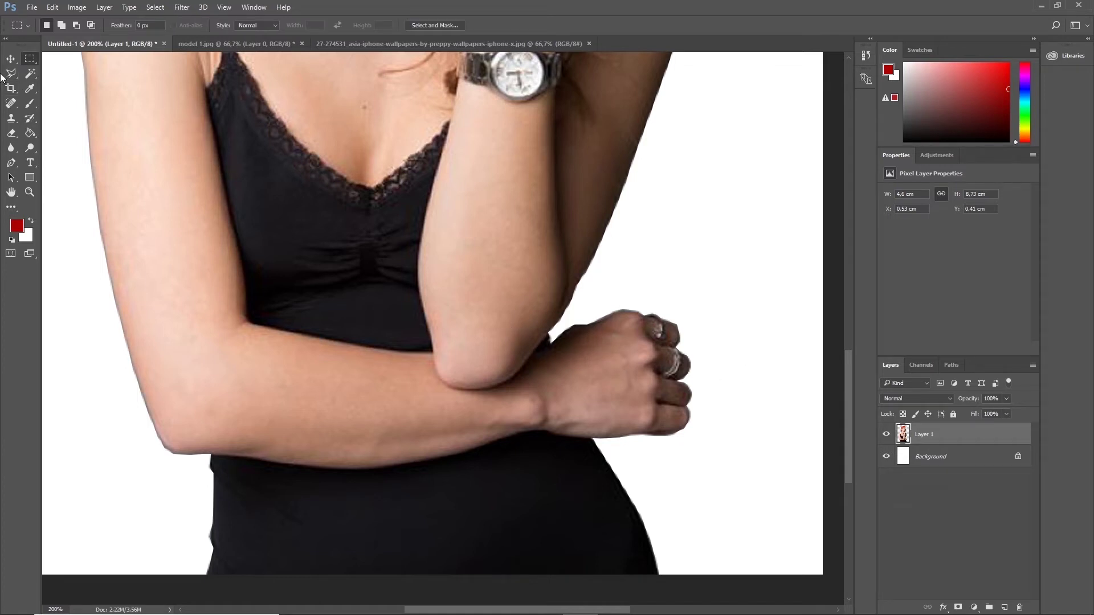
Try hard-edged Eraser strokes on the arm and undo them
{"action": "left_click", "coordinate": [12, 134]}
{"action": "left_click", "coordinate": [508, 255]}
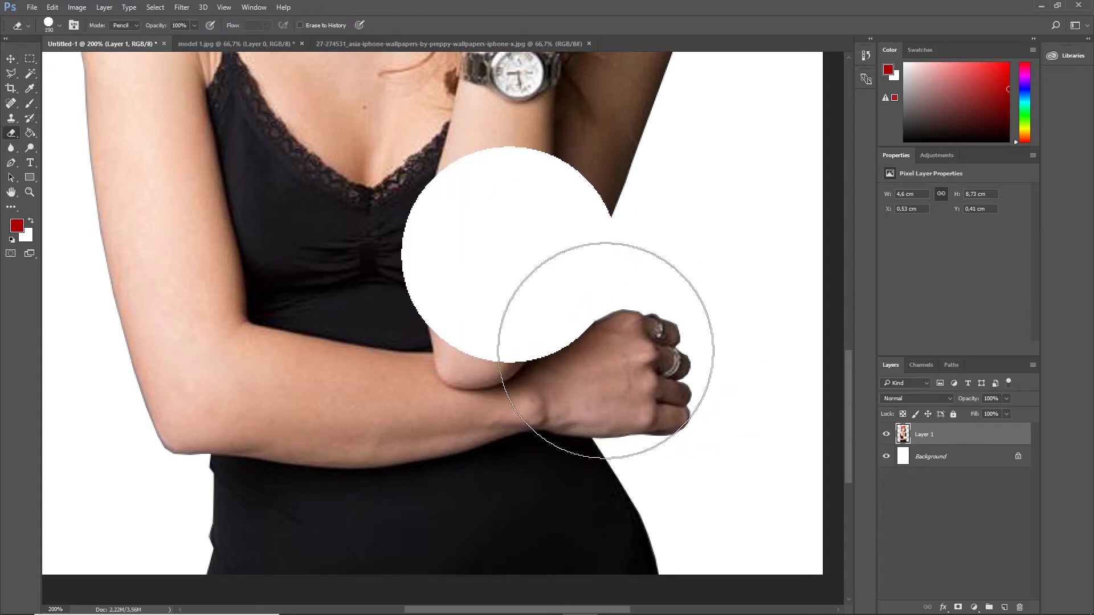
{"action": "key", "text": "ctrl+z"}
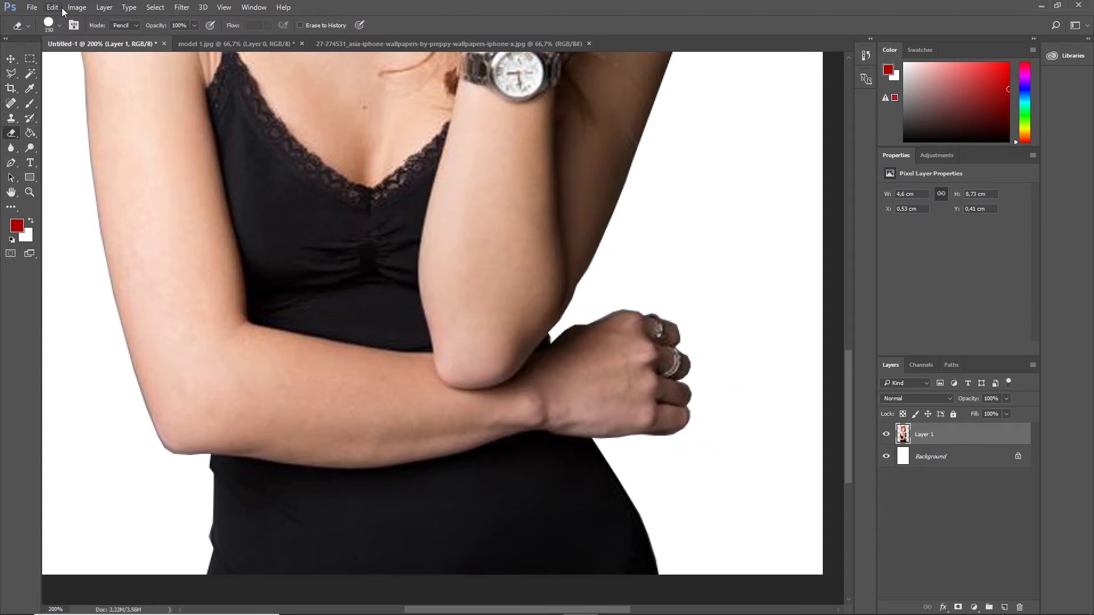
{"action": "left_click", "coordinate": [135, 25]}
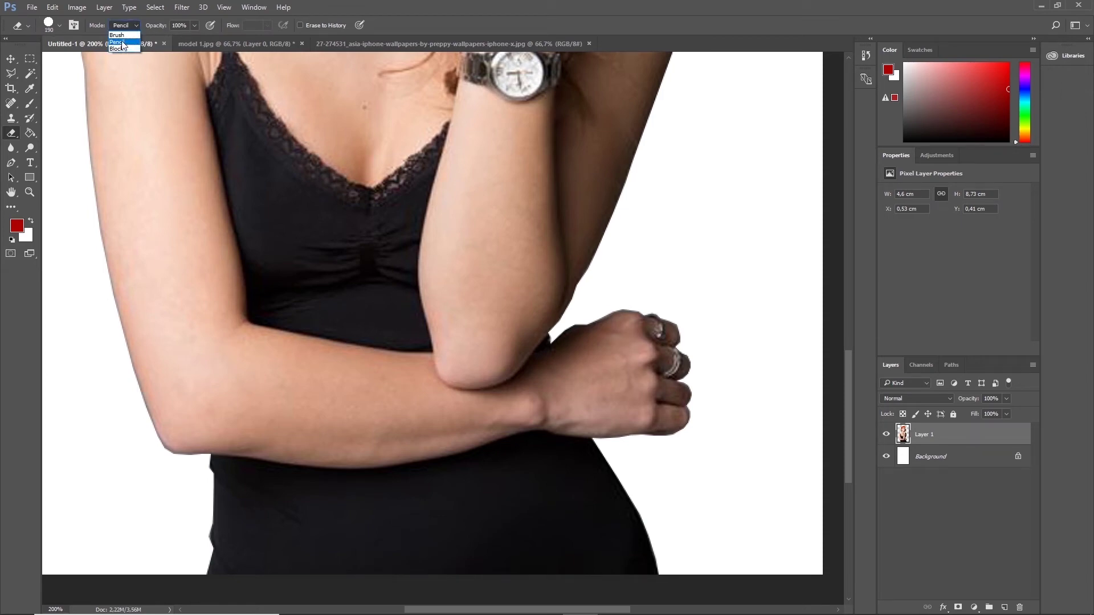
{"action": "left_click", "coordinate": [122, 36]}
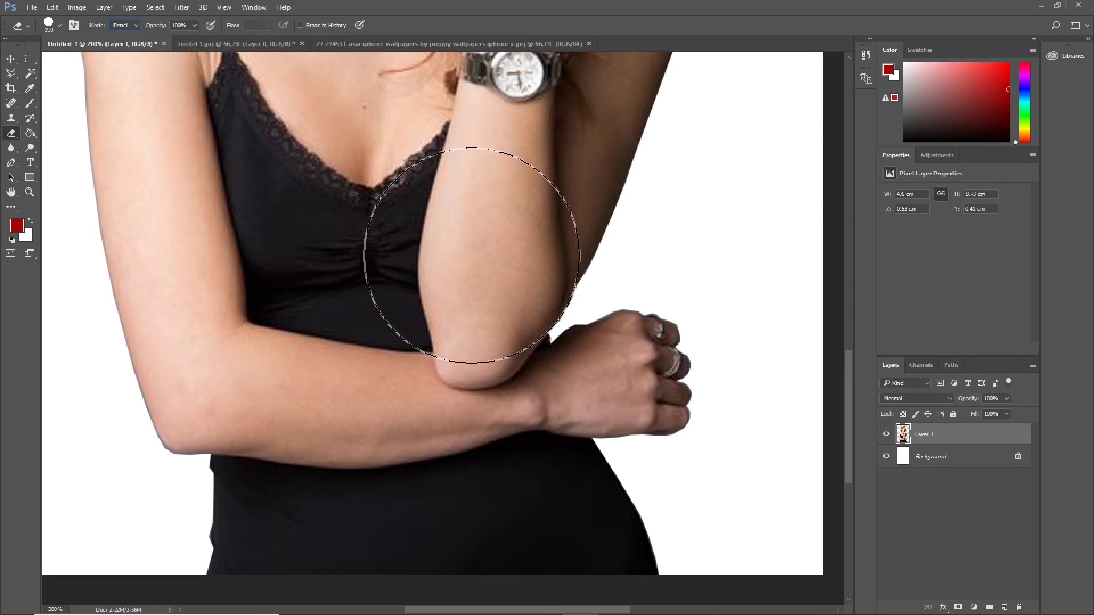
{"action": "left_click", "coordinate": [472, 256]}
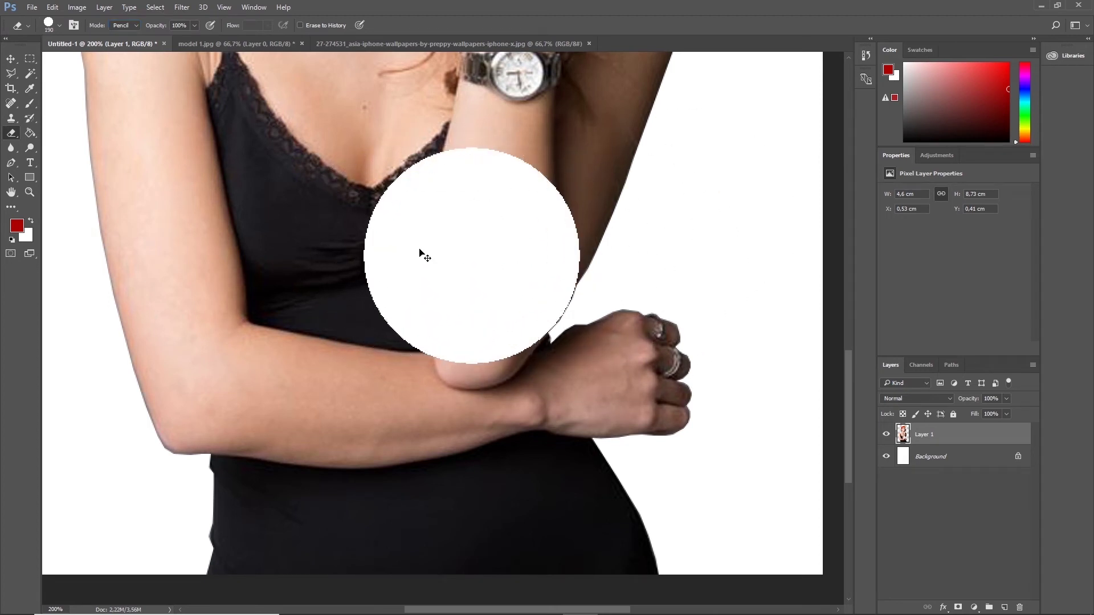
{"action": "key", "text": "ctrl+z"}
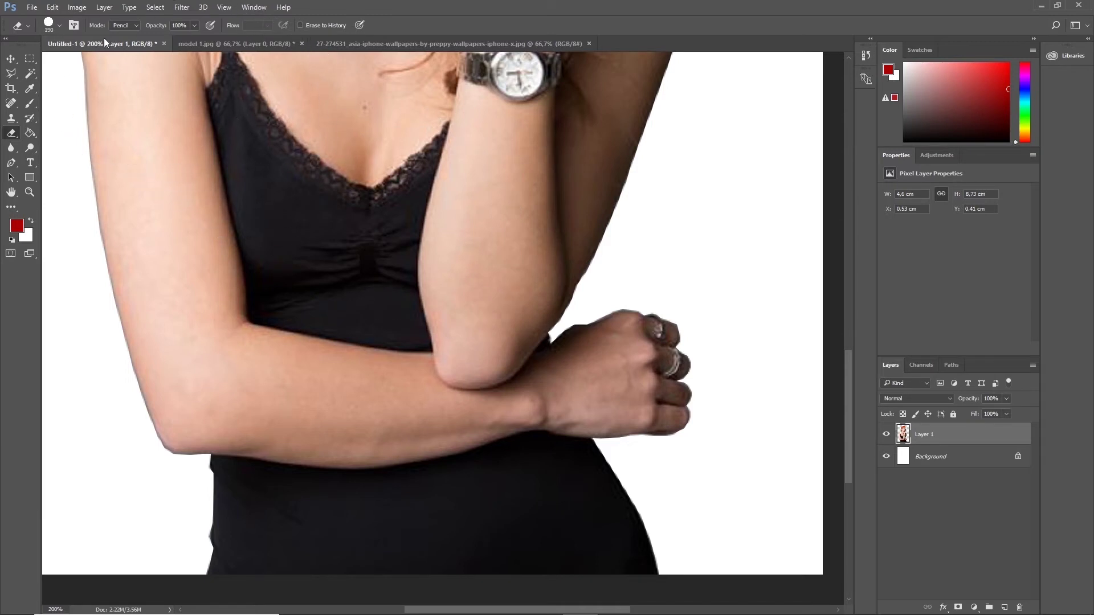
Switch the Eraser to Brush mode, undo a soft test erase, and show the History panel
{"action": "left_click", "coordinate": [134, 24]}
{"action": "left_click", "coordinate": [118, 35]}
{"action": "left_click", "coordinate": [420, 241]}
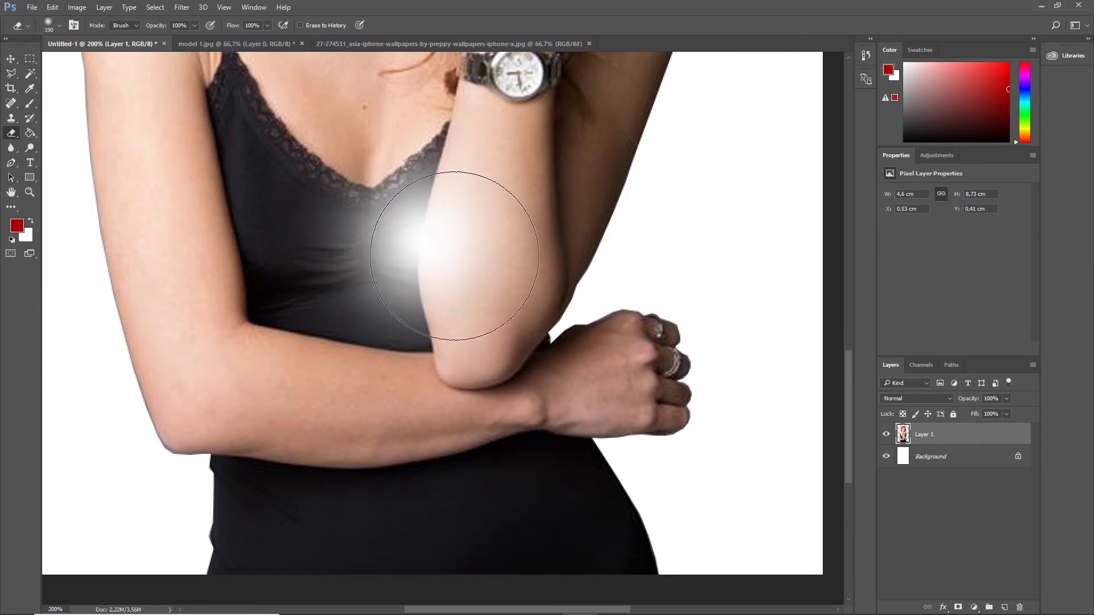
{"action": "mouse_move", "coordinate": [460, 305]}
{"action": "left_mouse_down"}
{"action": "mouse_move", "coordinate": [436, 334]}
{"action": "mouse_move", "coordinate": [317, 207]}
{"action": "mouse_move", "coordinate": [392, 399]}
{"action": "left_mouse_up"}
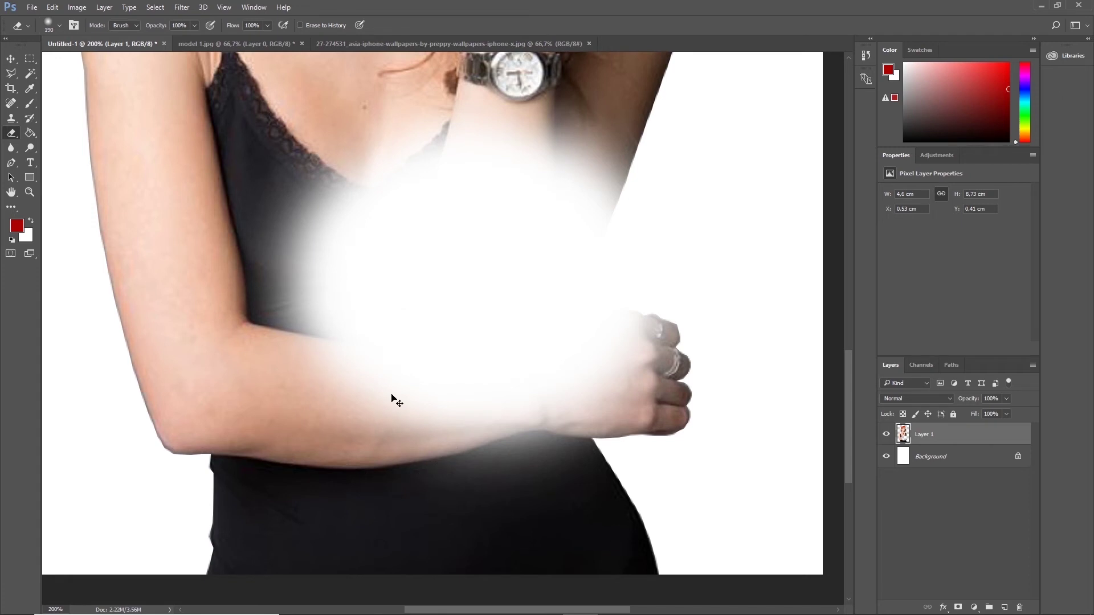
{"action": "key", "text": "ctrl+z"}
{"action": "key", "text": "ctrl+z"}
{"action": "key", "text": "ctrl+z"}
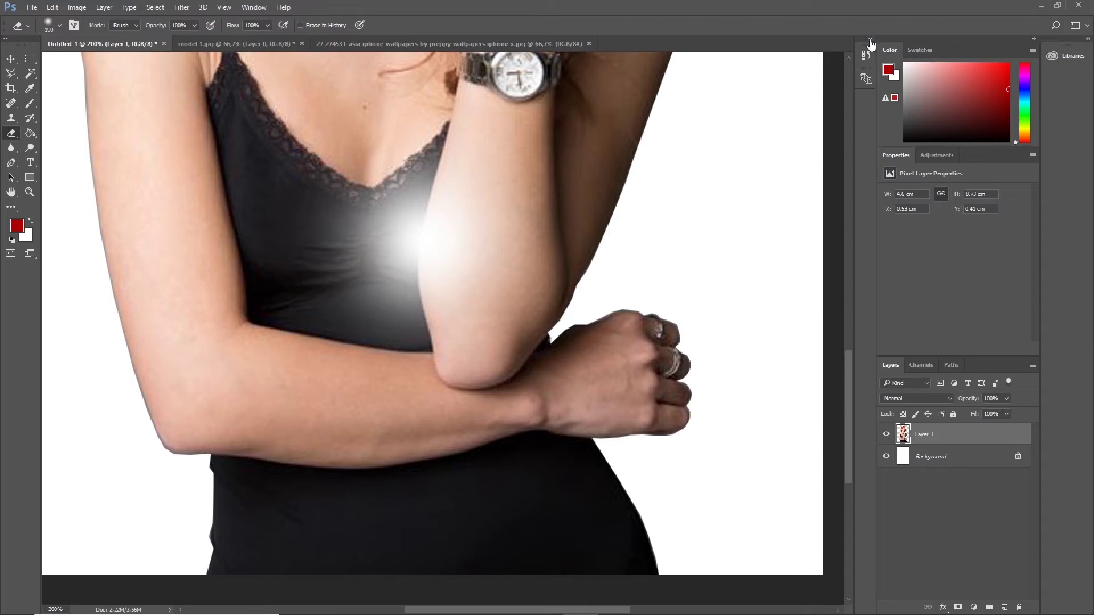
{"action": "left_click", "coordinate": [870, 41]}
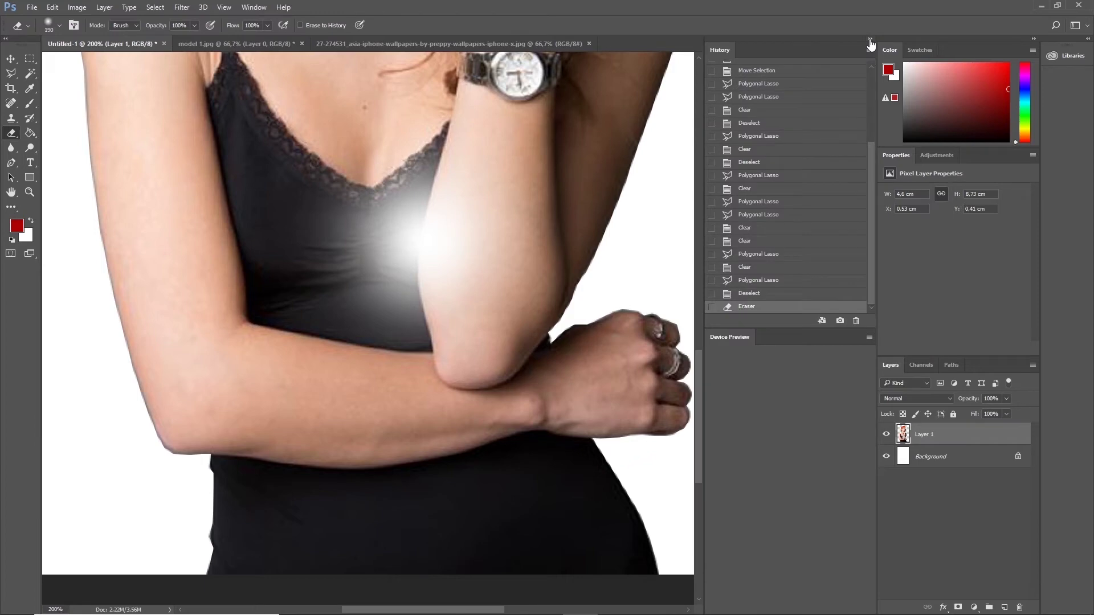
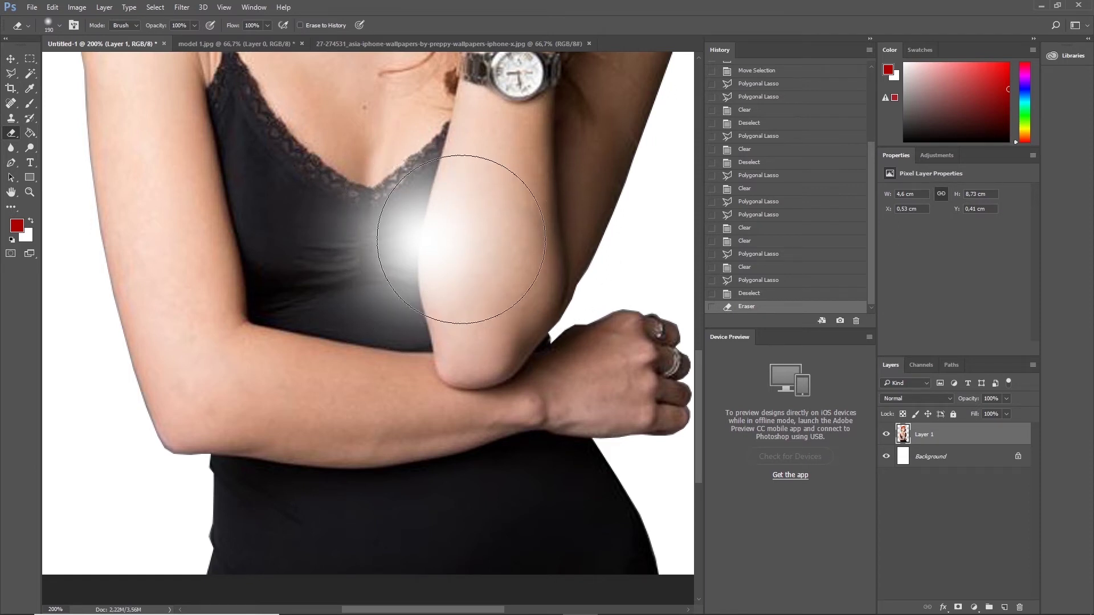
Compare History states with and without the eraser stroke, then discard the stroke
{"action": "left_click", "coordinate": [746, 293]}
{"action": "left_click", "coordinate": [749, 280]}
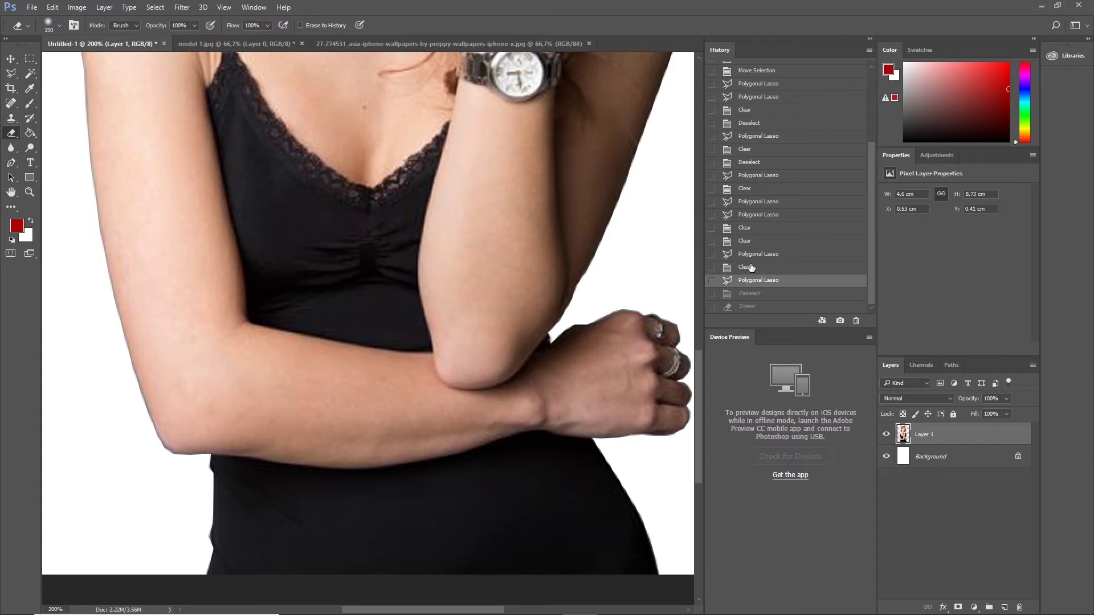
{"action": "left_click", "coordinate": [750, 265]}
{"action": "left_click", "coordinate": [756, 285]}
{"action": "left_click", "coordinate": [752, 297]}
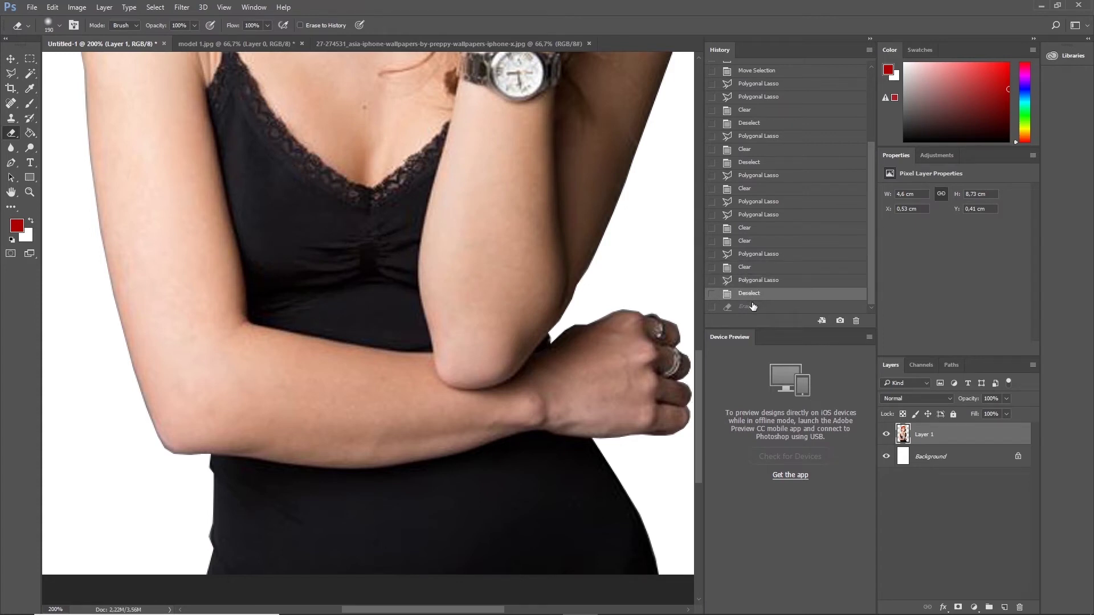
{"action": "left_click", "coordinate": [753, 306]}
{"action": "left_click", "coordinate": [753, 308]}
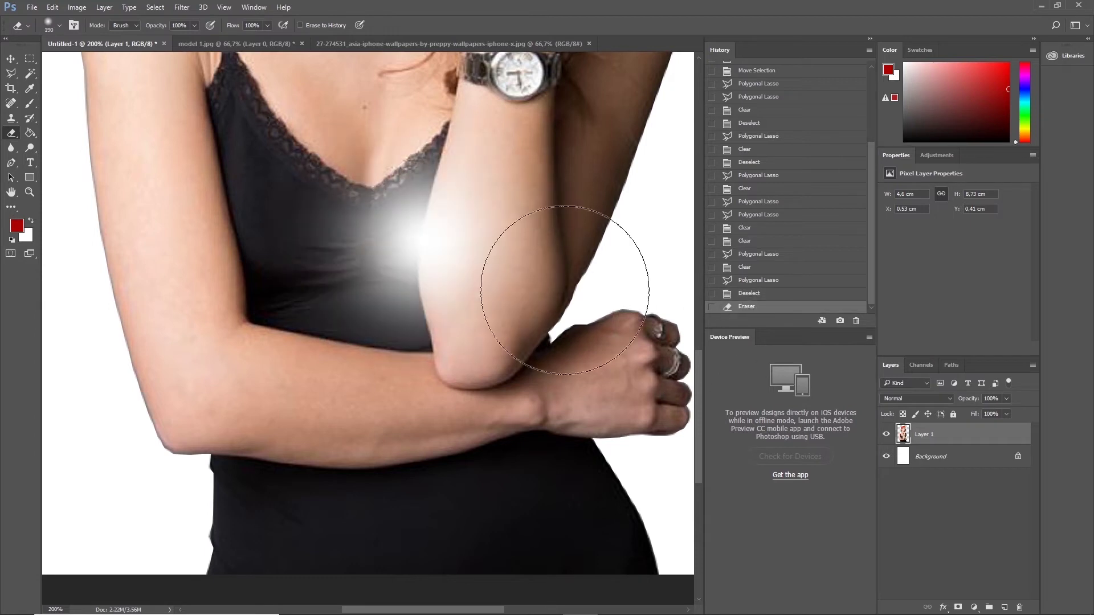
{"action": "left_click", "coordinate": [737, 294]}
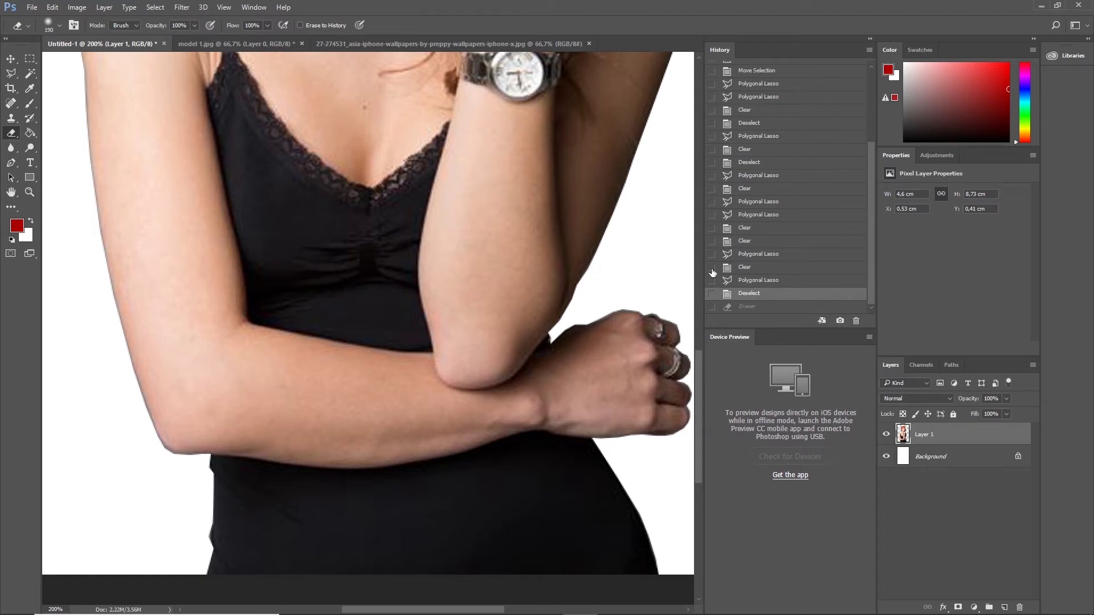
{"action": "scroll", "coordinate": [703, 261], "scroll_direction": "up", "scroll_amount": 1}
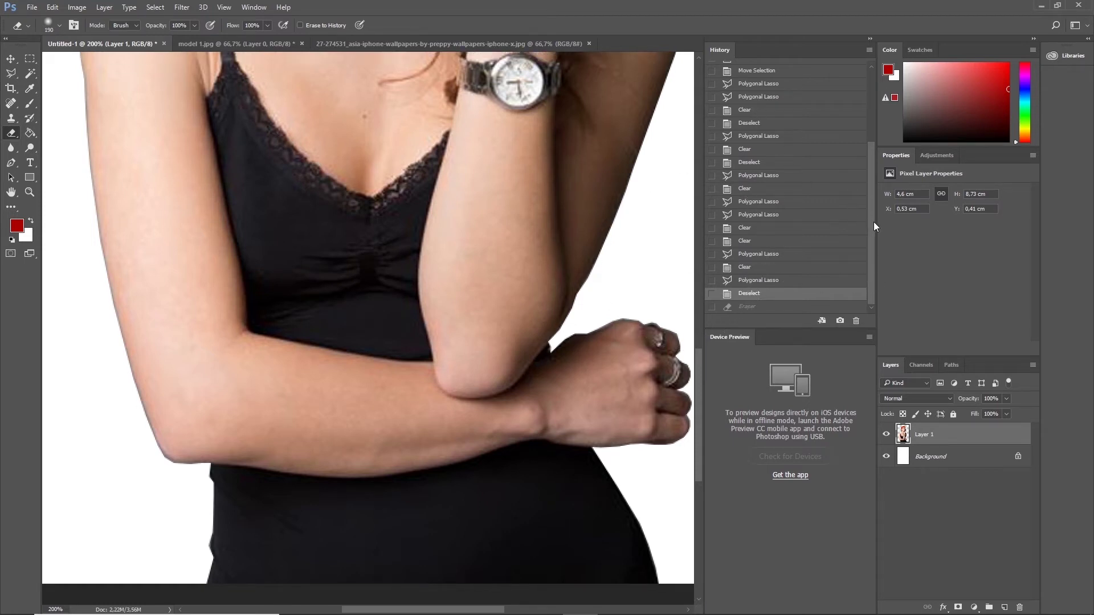
{"action": "left_click", "coordinate": [763, 216]}
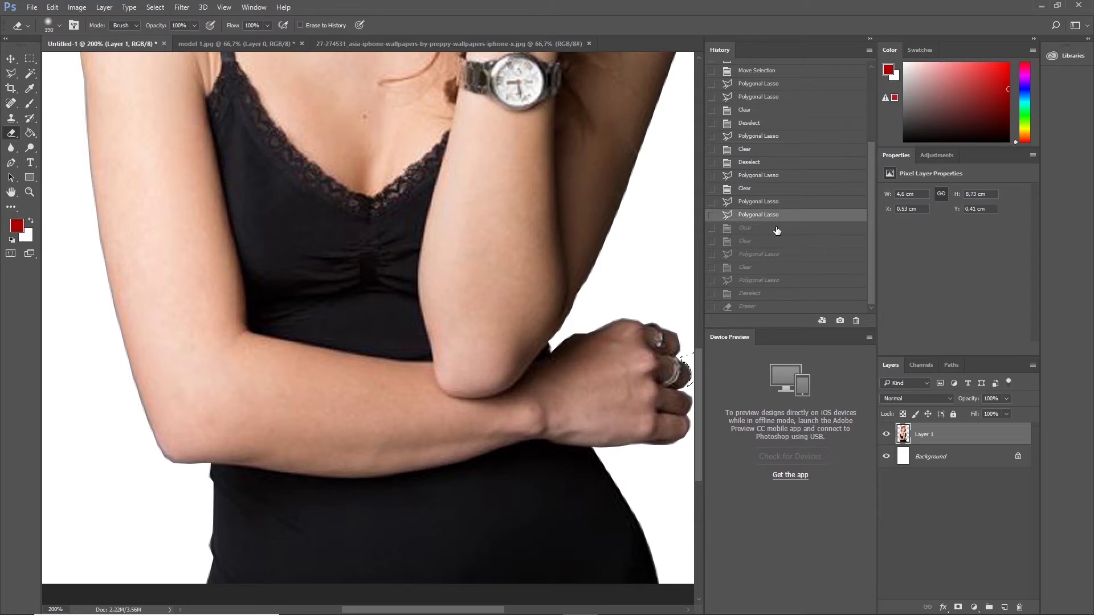
{"action": "left_click", "coordinate": [750, 294]}
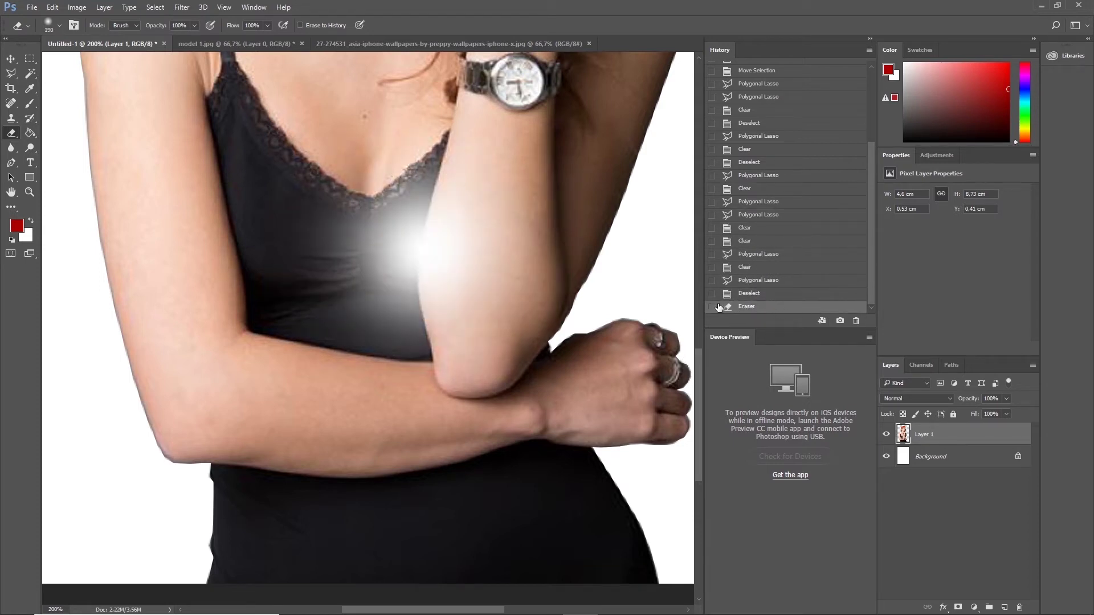
{"action": "left_click", "coordinate": [757, 294]}
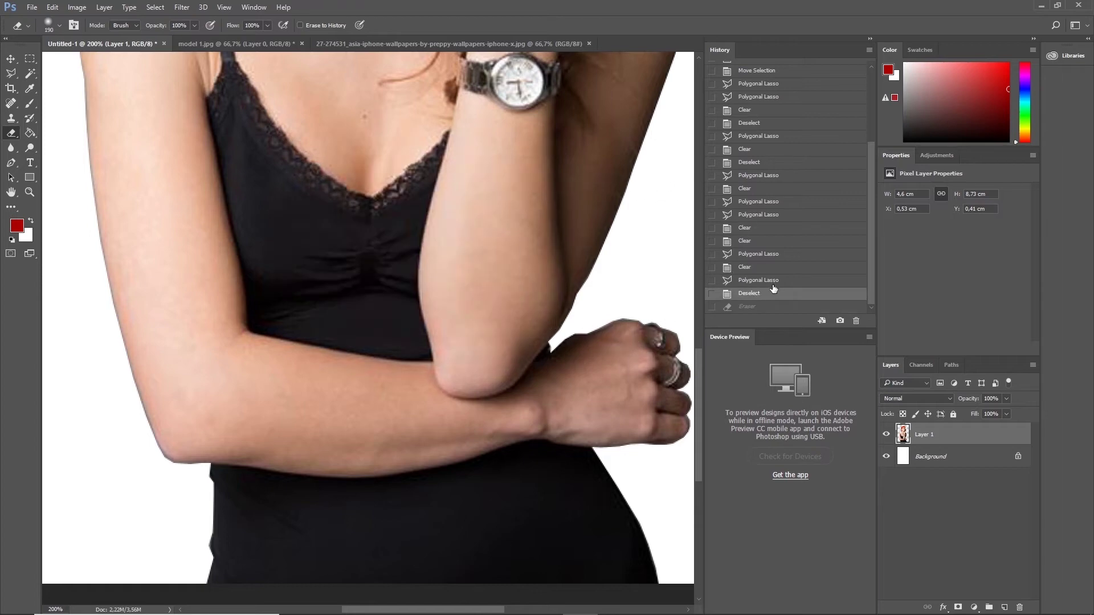
Zoom out, review earlier lasso states, settle before the eraser stroke, and collapse History
{"action": "key", "text": "ctrl+minus"}
{"action": "key", "text": "ctrl+minus"}
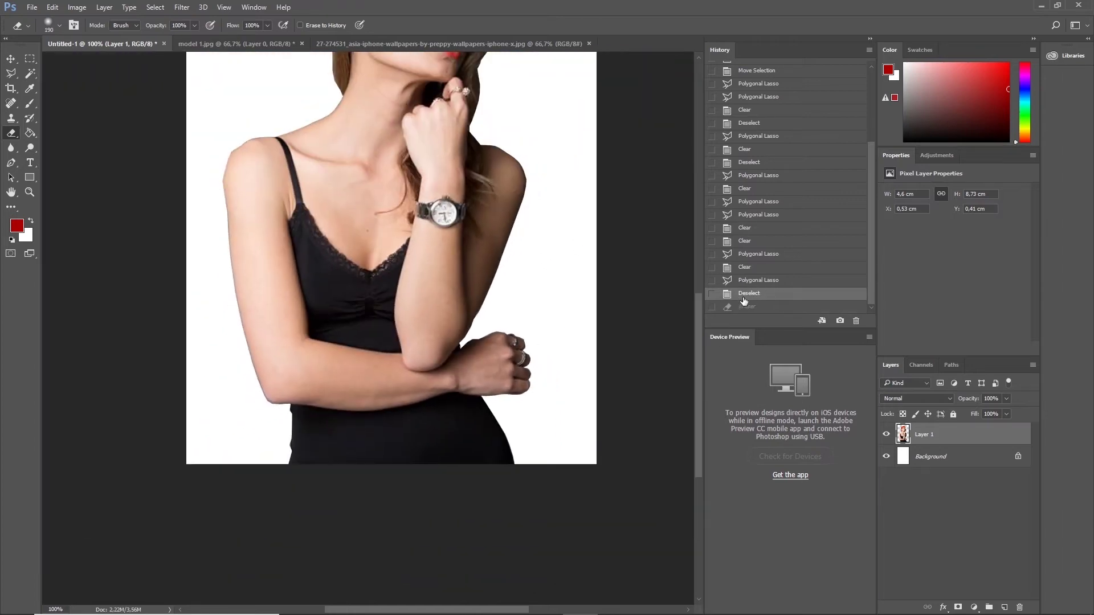
{"action": "left_click_drag", "start_coordinate": [872, 262], "coordinate": [872, 194]}
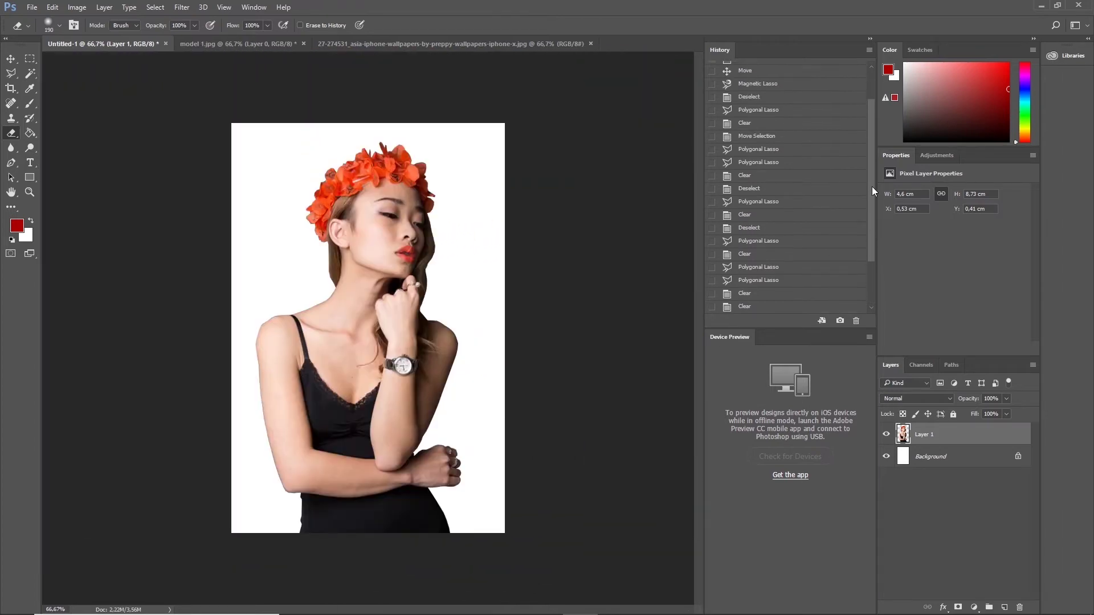
{"action": "left_click", "coordinate": [742, 130]}
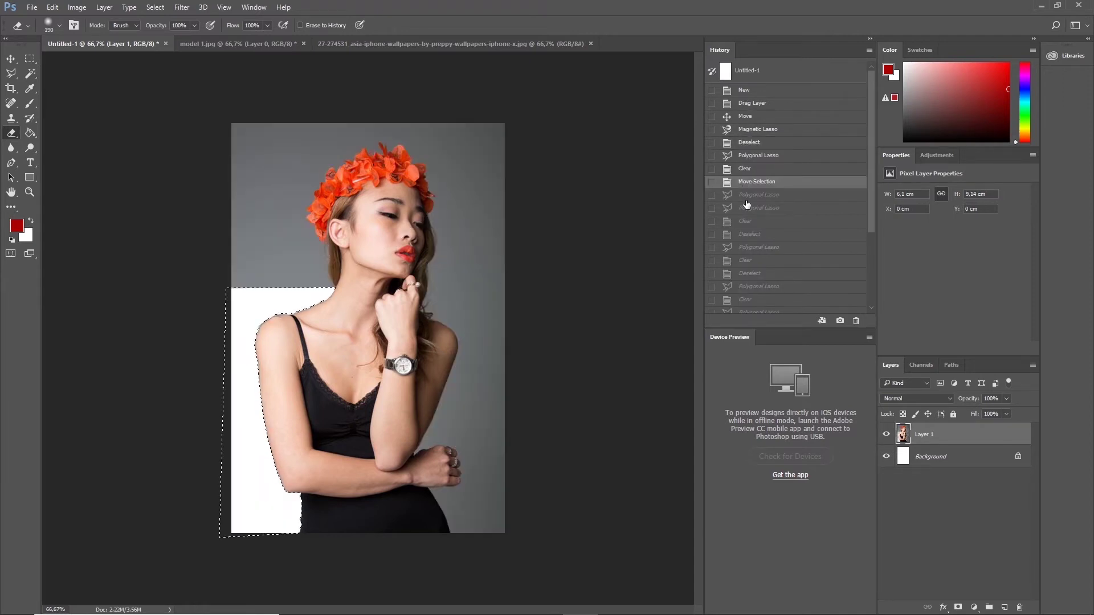
{"action": "left_click_drag", "start_coordinate": [746, 151], "coordinate": [748, 250]}
{"action": "left_click", "coordinate": [750, 274]}
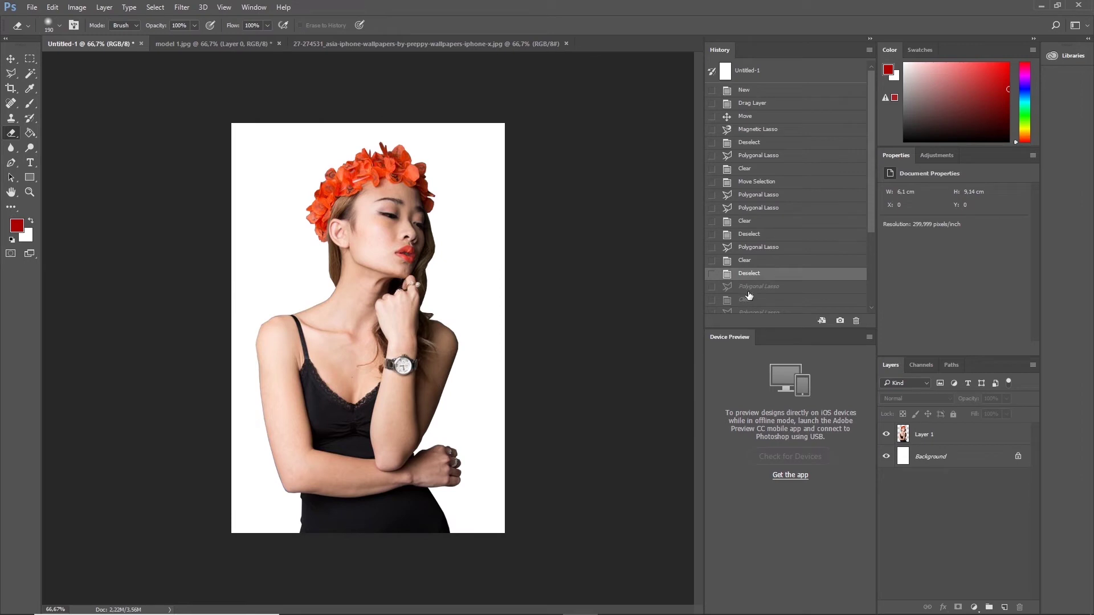
{"action": "left_click", "coordinate": [762, 286]}
{"action": "left_click_drag", "start_coordinate": [871, 220], "coordinate": [869, 266]}
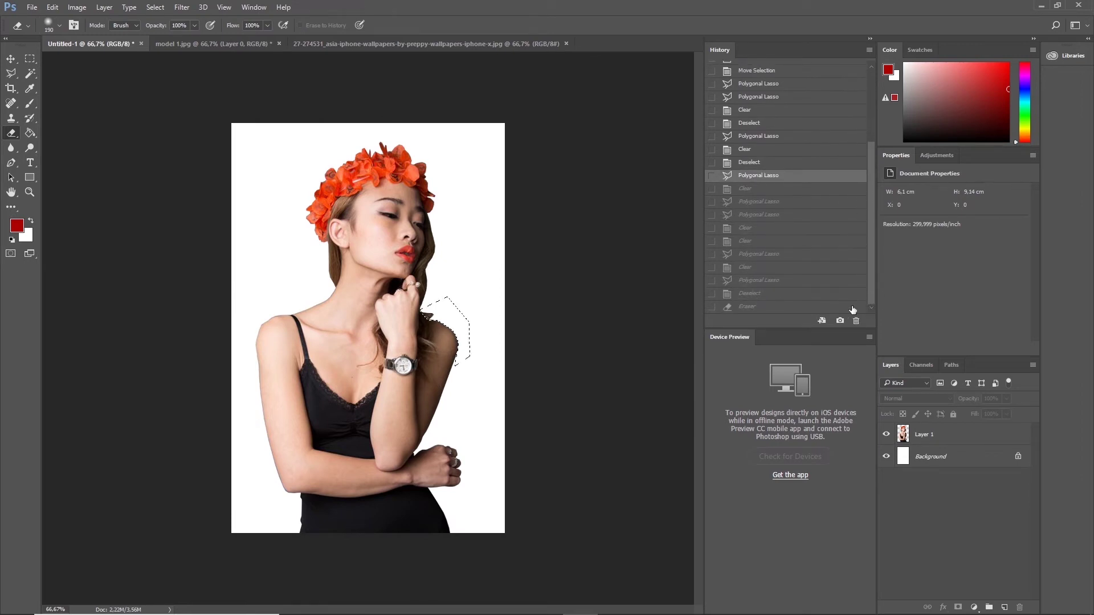
{"action": "left_click", "coordinate": [751, 294]}
{"action": "left_click", "coordinate": [747, 306]}
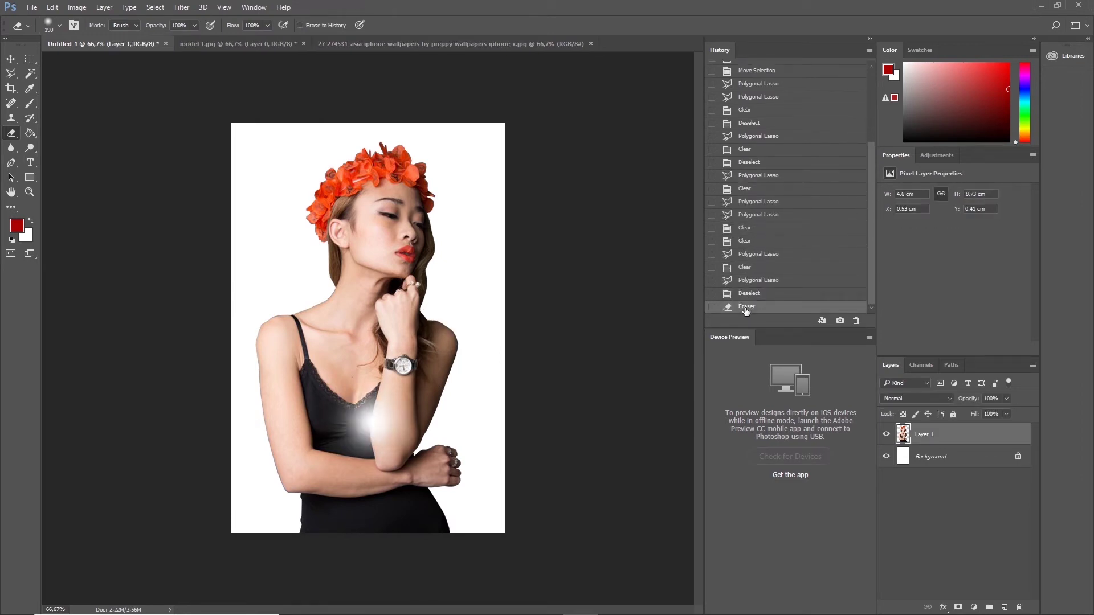
{"action": "left_click", "coordinate": [749, 294]}
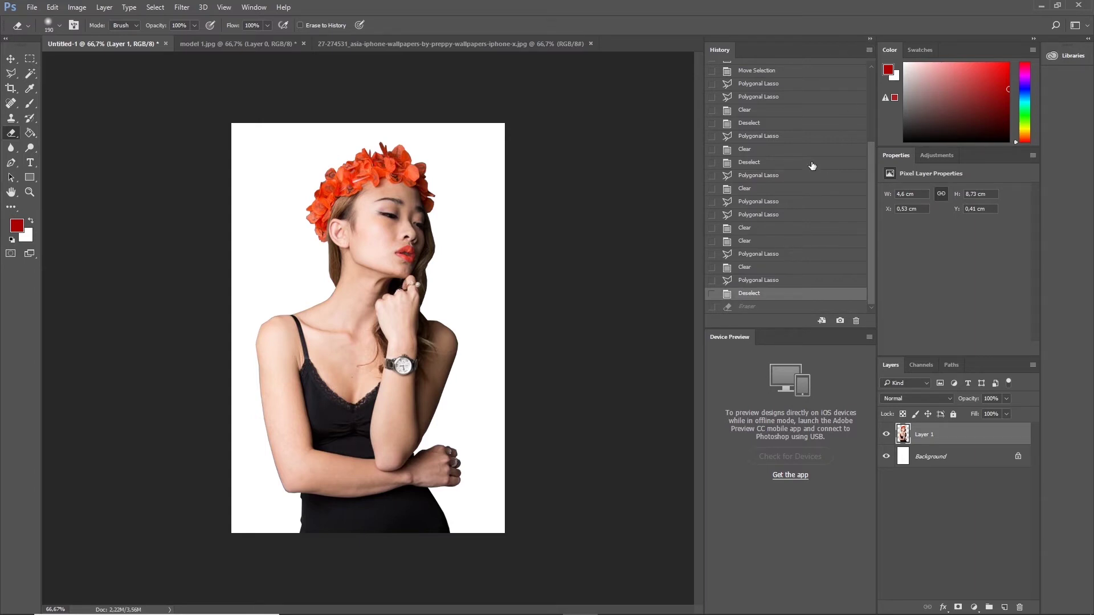
{"action": "left_click", "coordinate": [871, 40]}
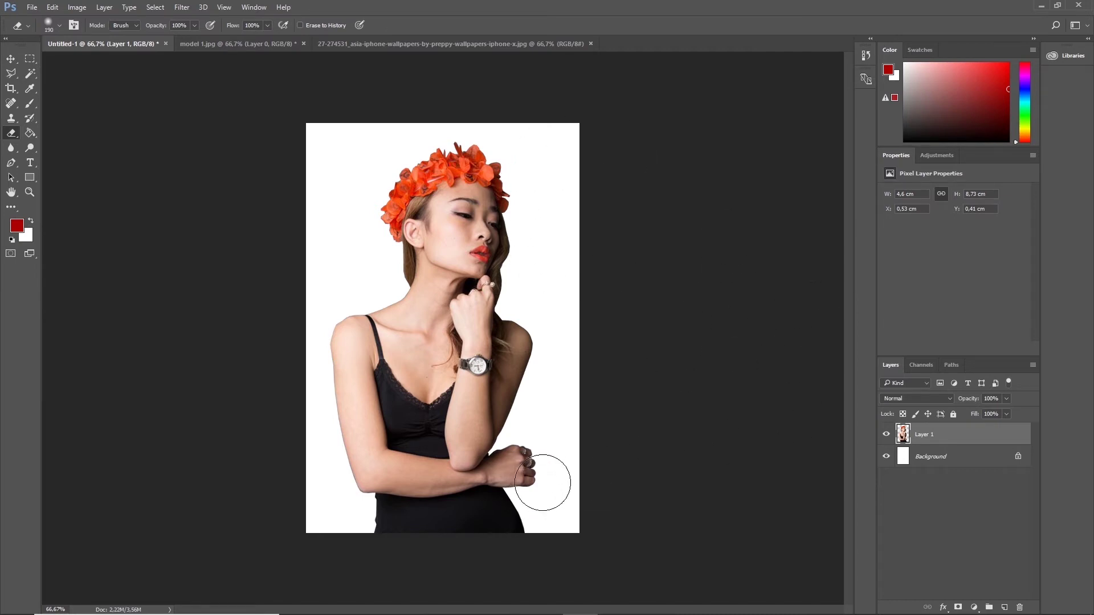
{"action": "key", "text": "z"}
{"action": "left_click_drag", "start_coordinate": [543, 407], "coordinate": [488, 517]}
{"action": "left_click", "coordinate": [513, 334]}
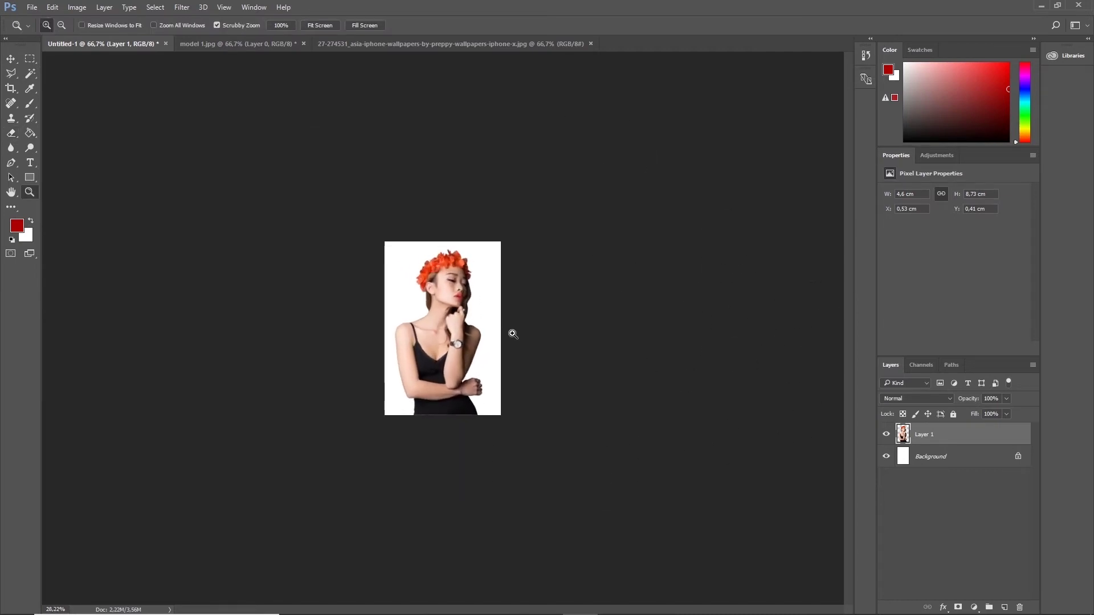
{"action": "left_click", "coordinate": [480, 400]}
{"action": "left_click", "coordinate": [481, 400]}
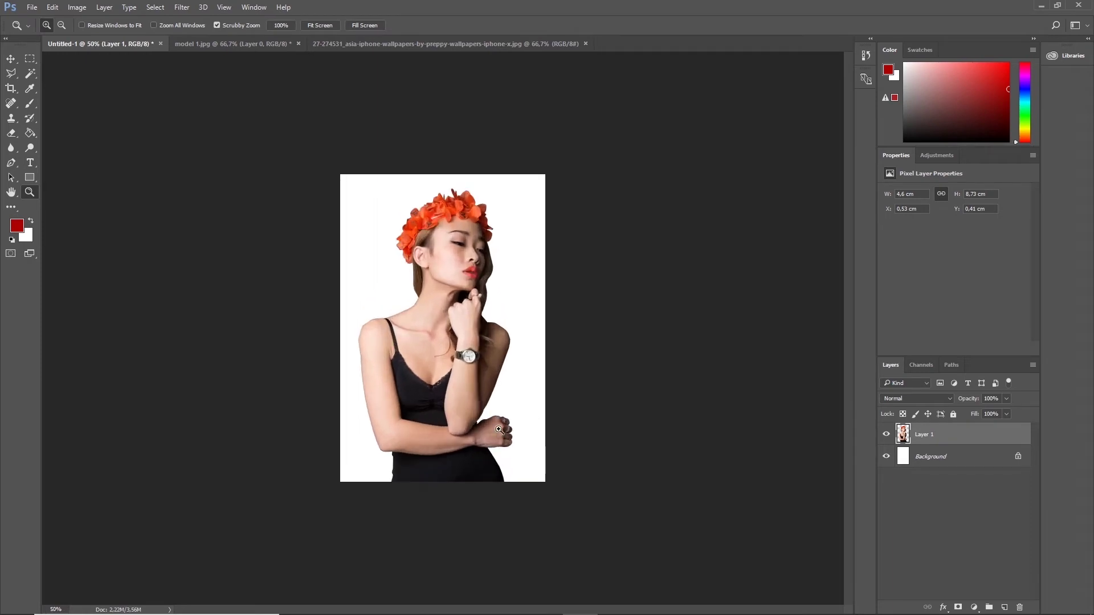
{"action": "left_click", "coordinate": [499, 428]}
{"action": "left_click", "coordinate": [533, 507]}
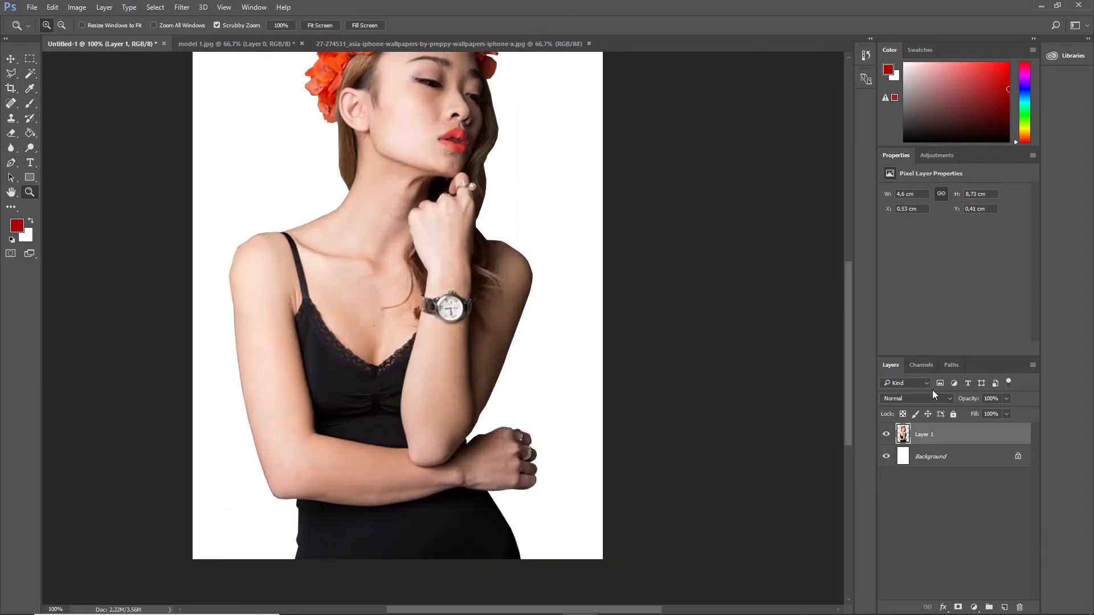
{"action": "left_click_drag", "start_coordinate": [851, 337], "coordinate": [850, 252]}
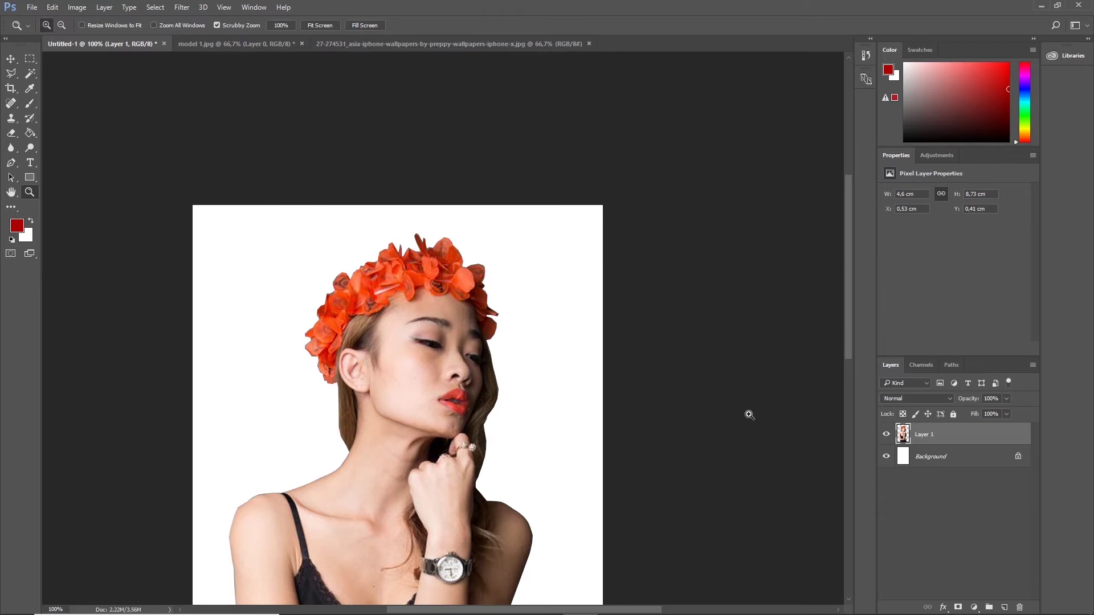
{"action": "left_click_drag", "start_coordinate": [847, 314], "coordinate": [849, 386]}
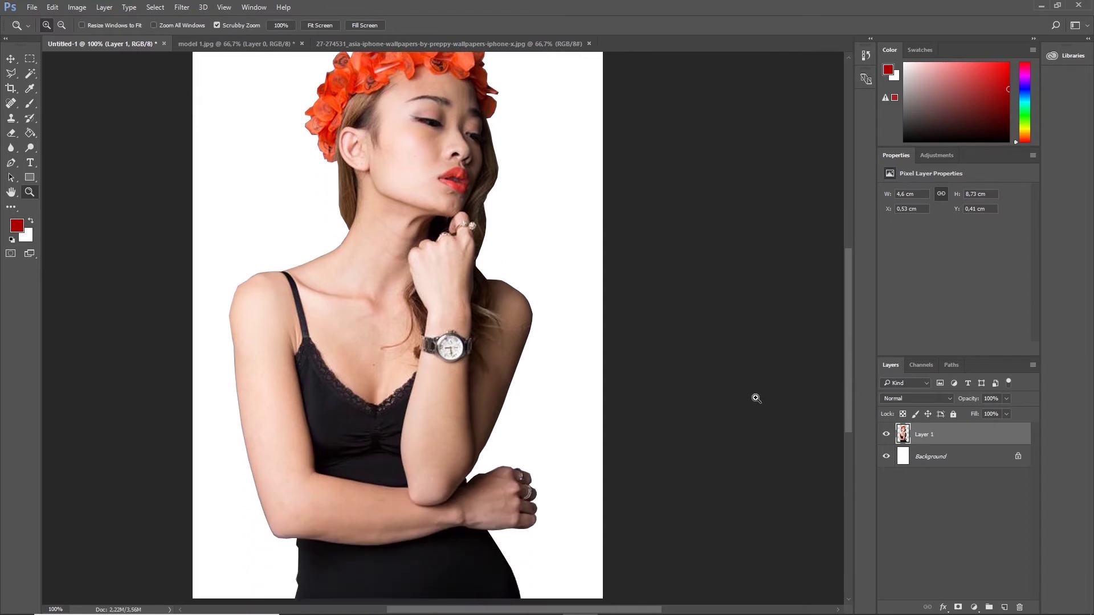
{"action": "left_click", "coordinate": [752, 386], "text": "alt"}
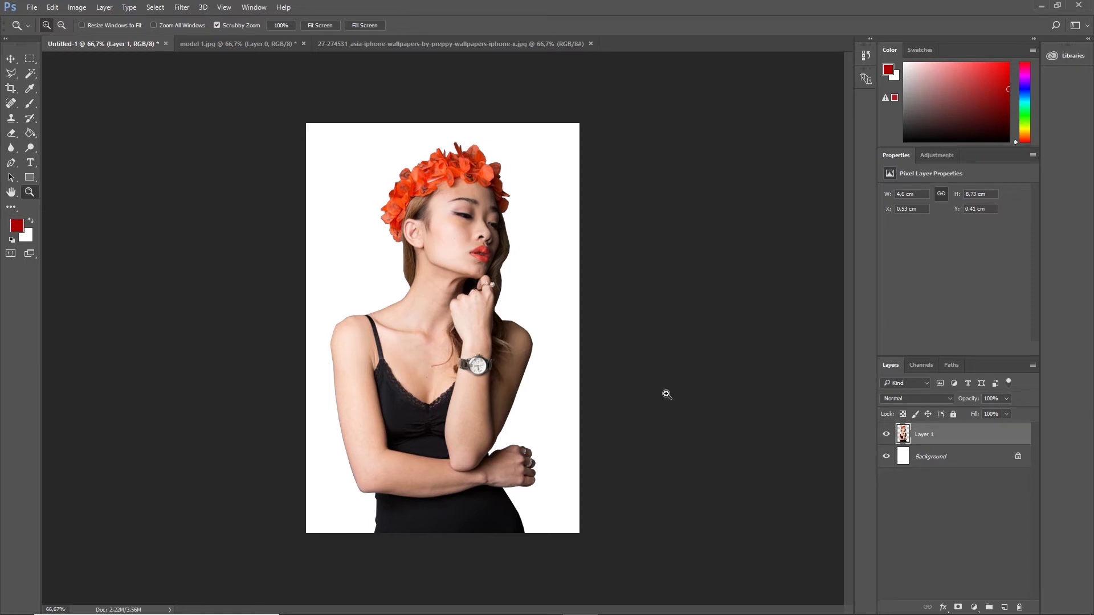
{"action": "key", "text": "v"}
{"action": "right_click", "coordinate": [469, 295]}
{"action": "left_click", "coordinate": [501, 301]}
{"action": "left_click_drag", "start_coordinate": [469, 307], "coordinate": [479, 307]}
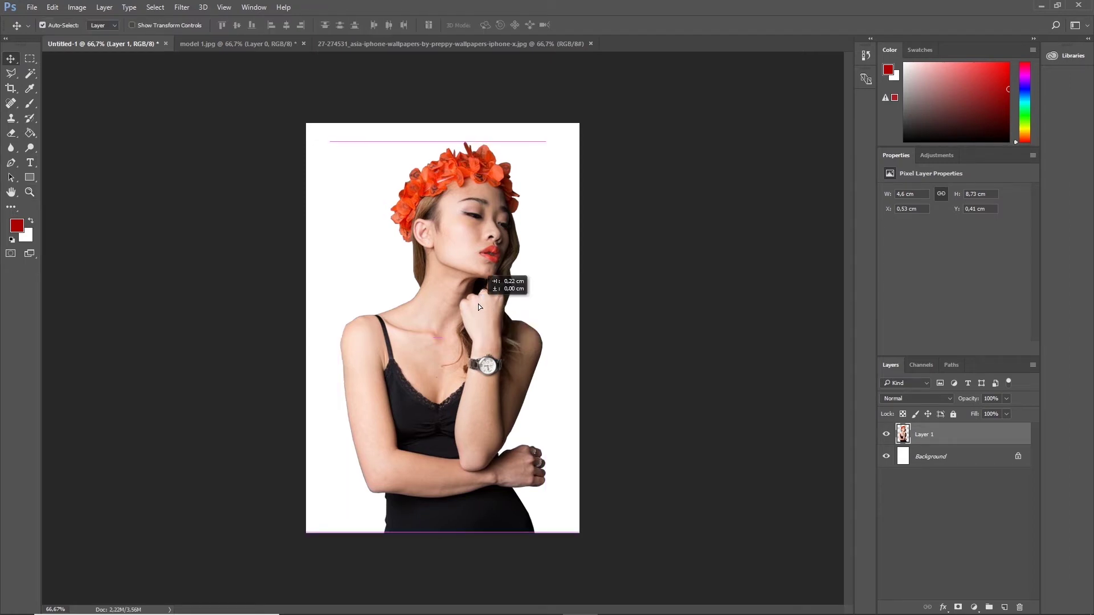
{"action": "left_click_drag", "start_coordinate": [478, 304], "coordinate": [481, 306]}
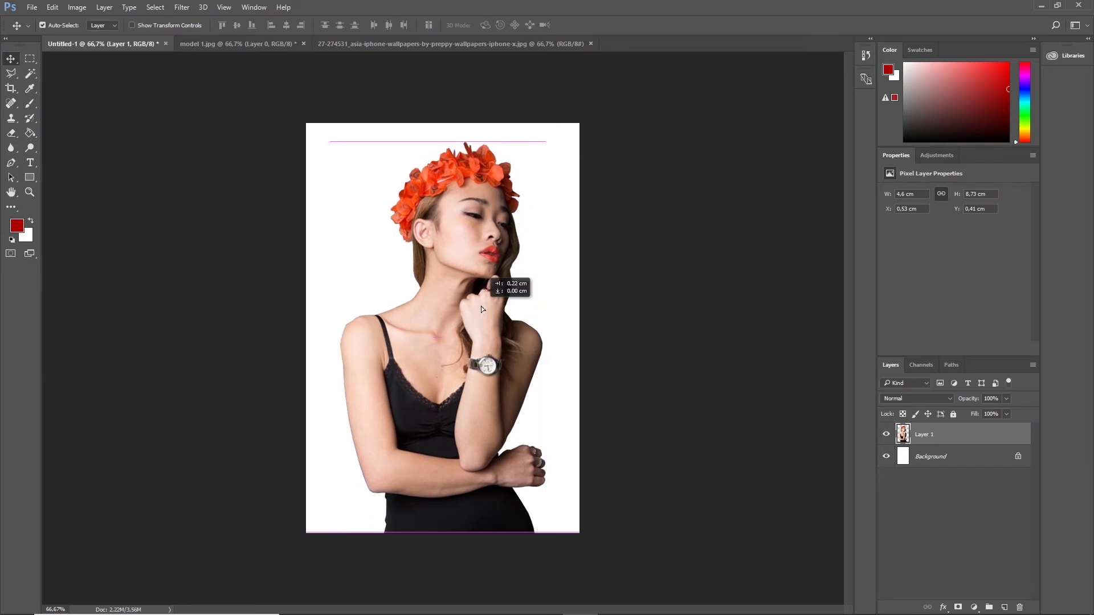
{"action": "left_click_drag", "start_coordinate": [481, 306], "coordinate": [477, 305]}
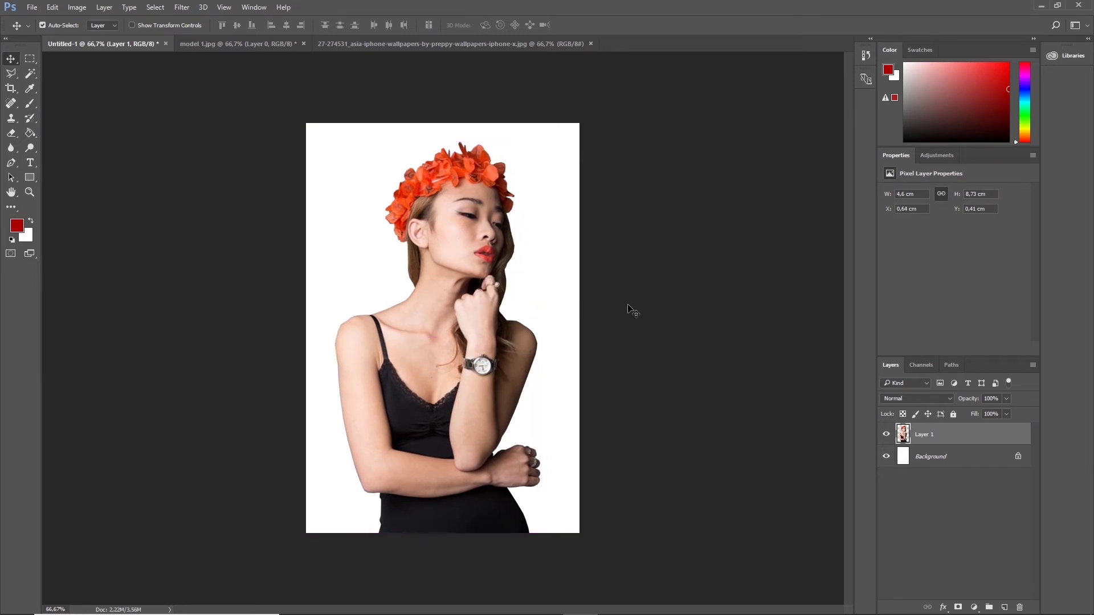
{"action": "left_click", "coordinate": [629, 308]}
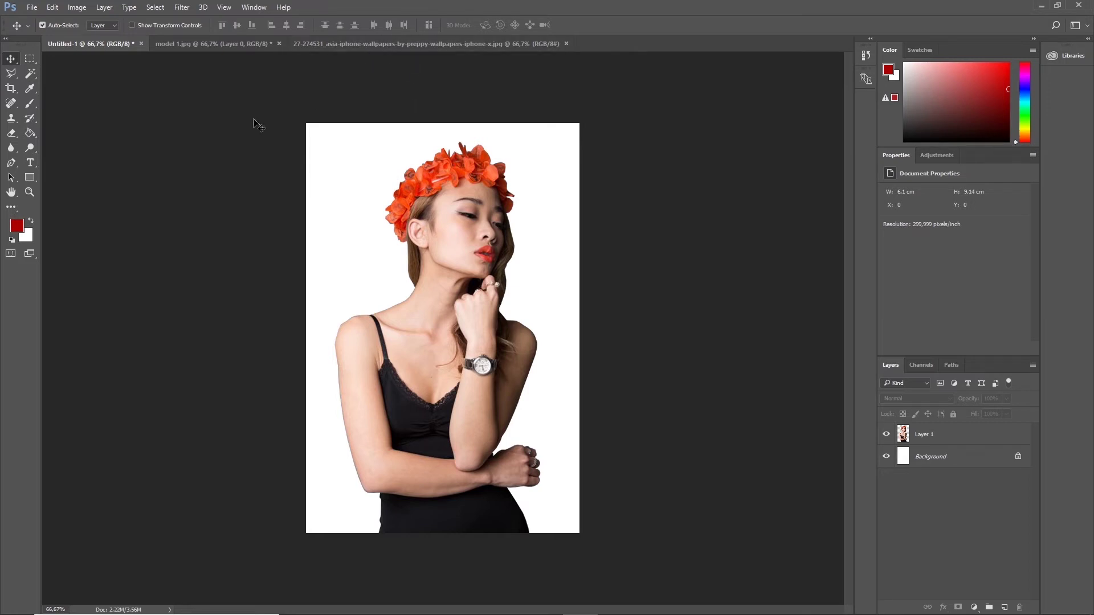
{"action": "left_click", "coordinate": [259, 44]}
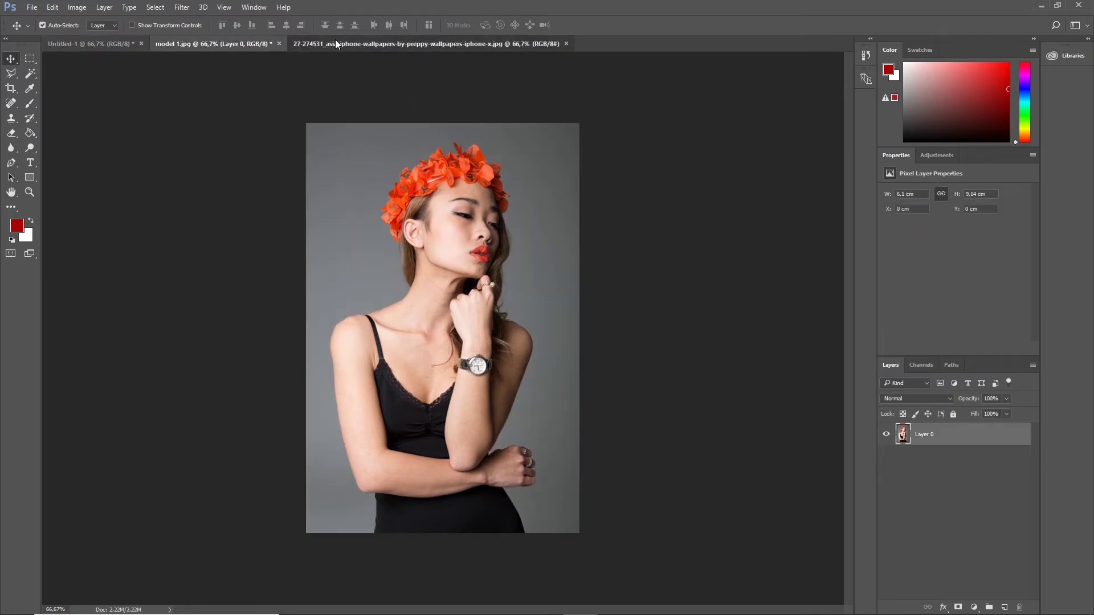
{"action": "left_click", "coordinate": [336, 41]}
{"action": "left_click", "coordinate": [171, 47]}
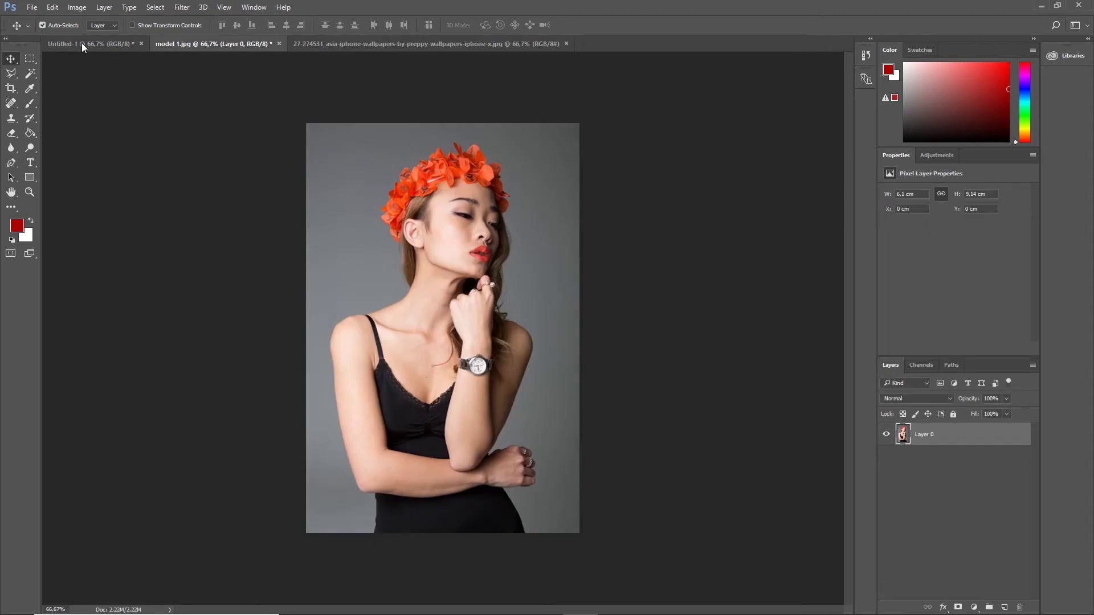
{"action": "left_click", "coordinate": [81, 43]}
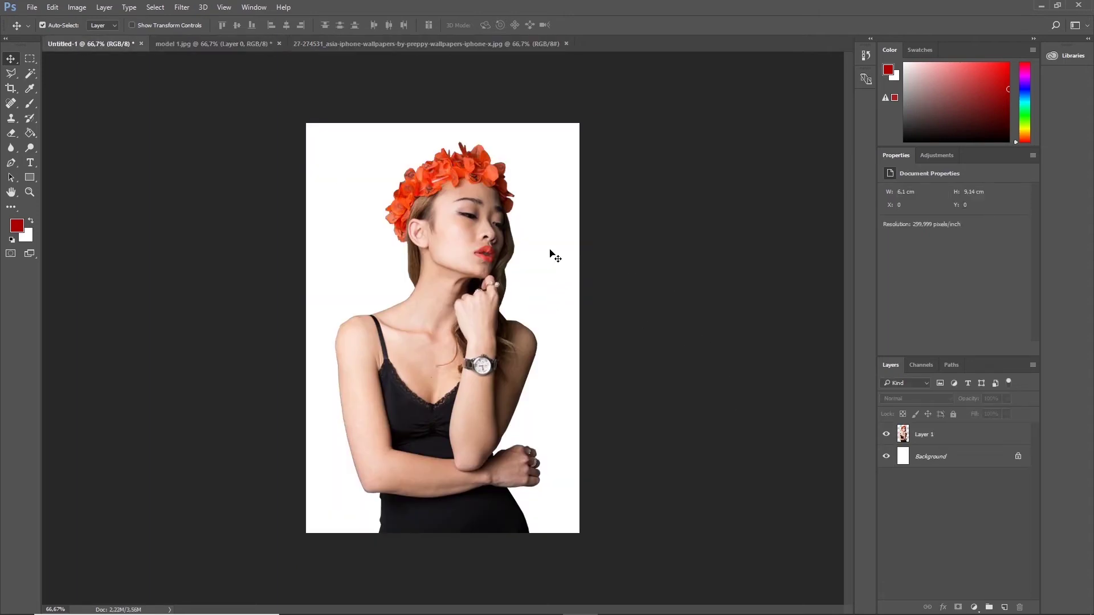
{"action": "left_click", "coordinate": [945, 461]}
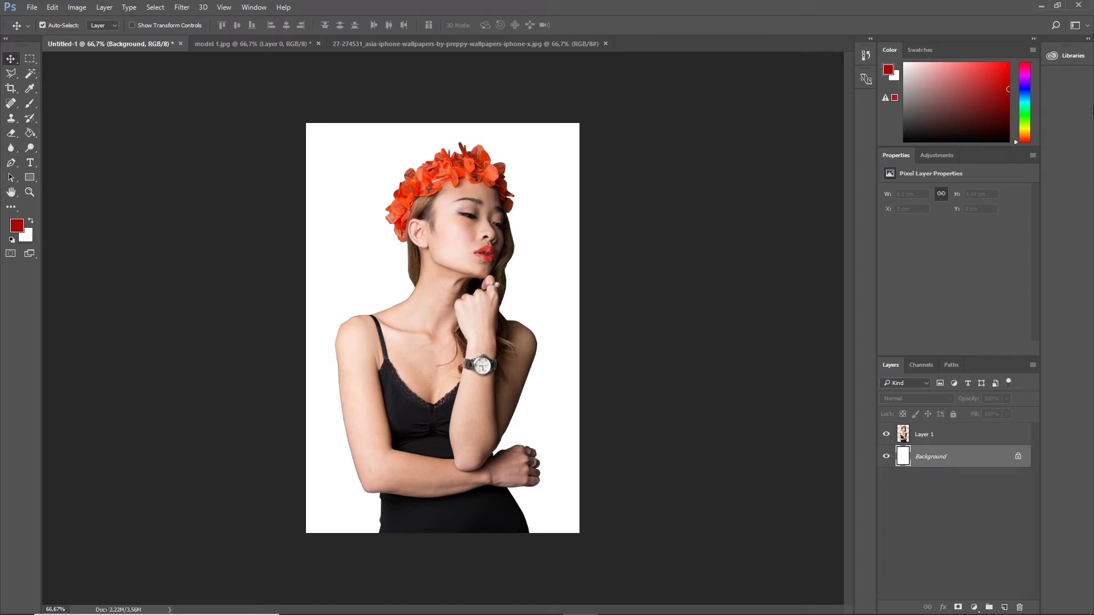
Set the foreground colour to deep blue and paint-bucket fill the white background with it
{"action": "mouse_move", "coordinate": [931, 72]}
{"action": "left_mouse_down"}
{"action": "mouse_move", "coordinate": [1008, 113]}
{"action": "mouse_move", "coordinate": [990, 82]}
{"action": "mouse_move", "coordinate": [999, 91]}
{"action": "mouse_move", "coordinate": [974, 98]}
{"action": "mouse_move", "coordinate": [1028, 91]}
{"action": "left_mouse_up"}
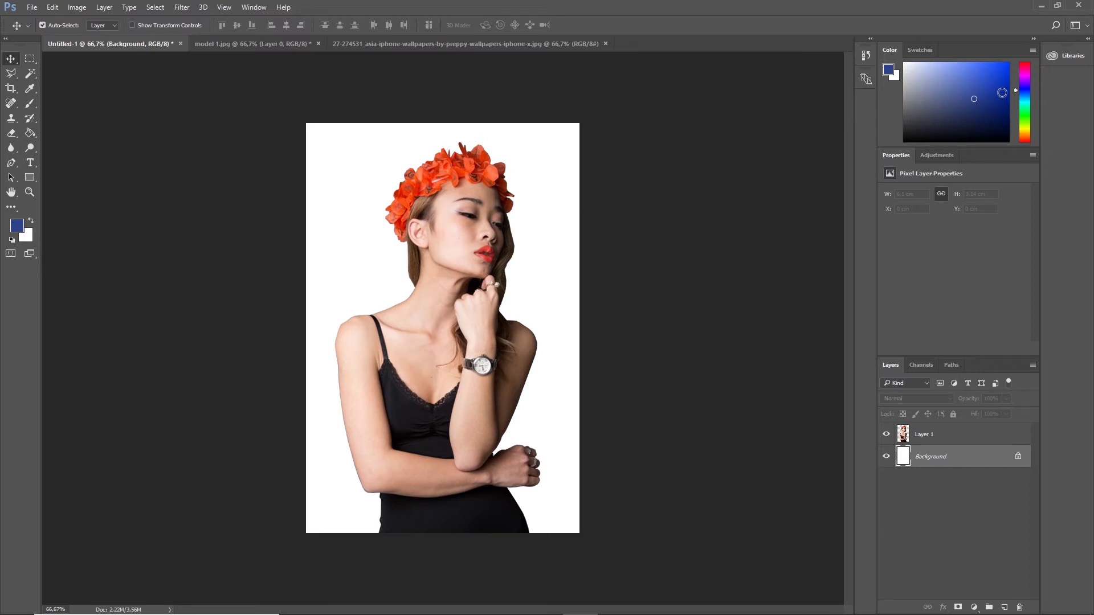
{"action": "left_click", "coordinate": [1005, 100]}
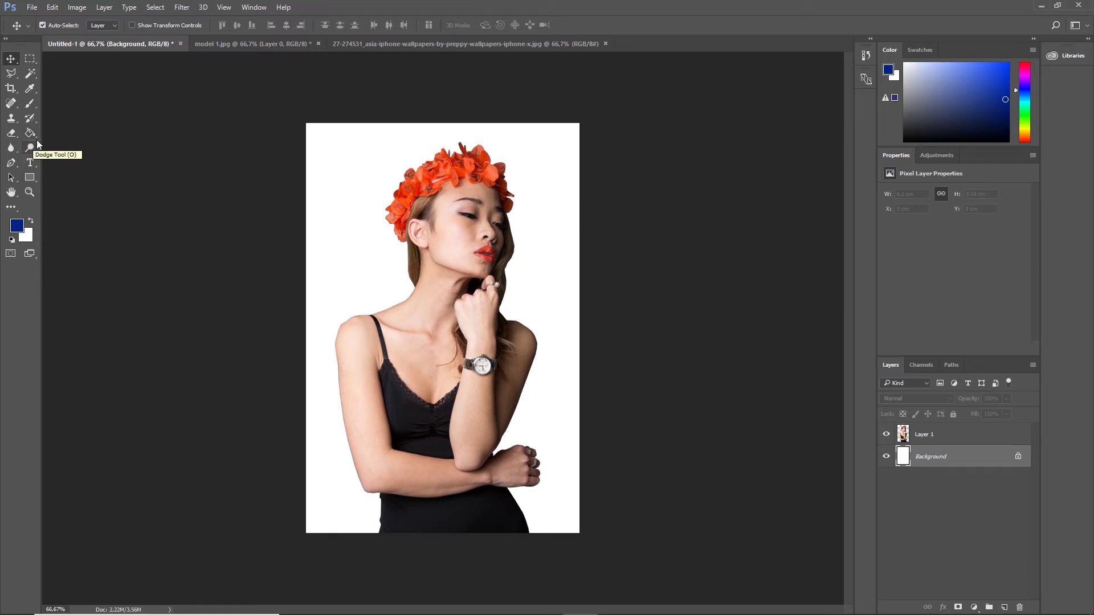
{"action": "left_click", "coordinate": [29, 134]}
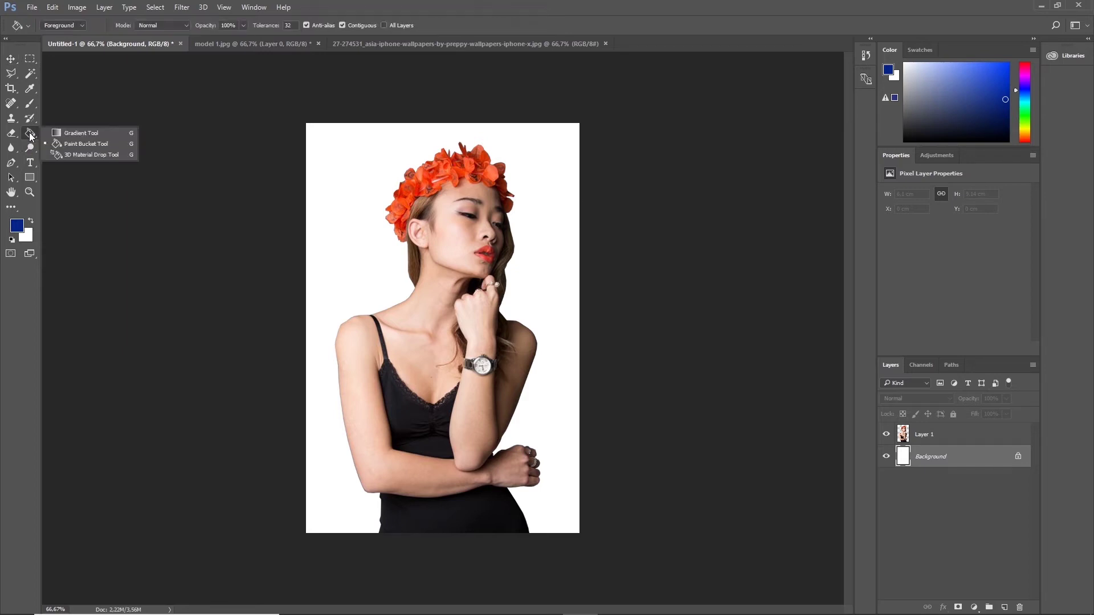
{"action": "left_click", "coordinate": [98, 144]}
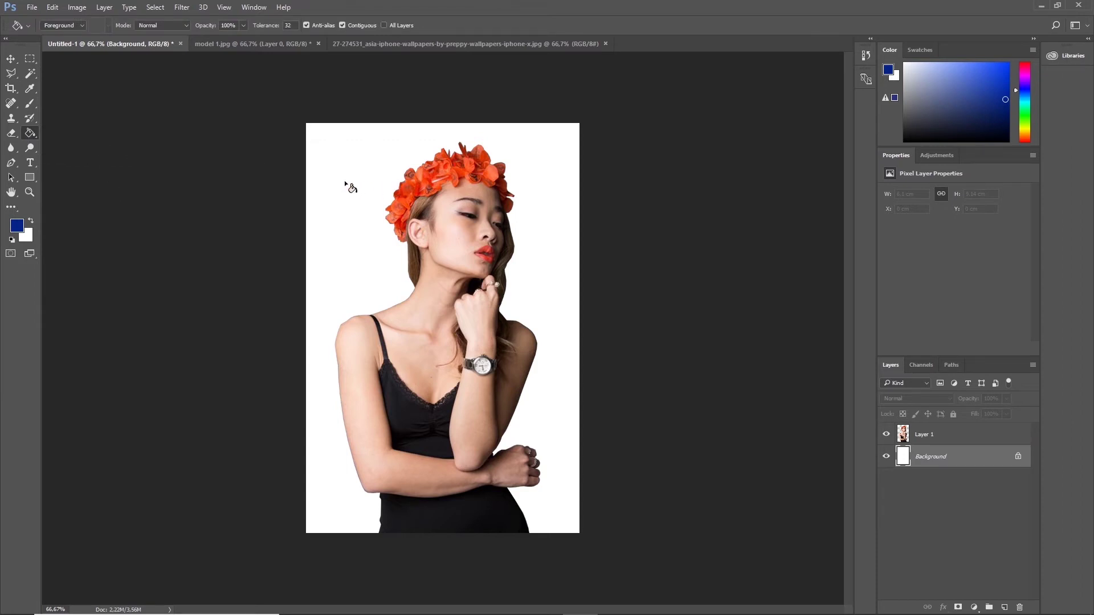
{"action": "left_click", "coordinate": [940, 438]}
{"action": "left_click", "coordinate": [939, 459]}
{"action": "left_click", "coordinate": [550, 234]}
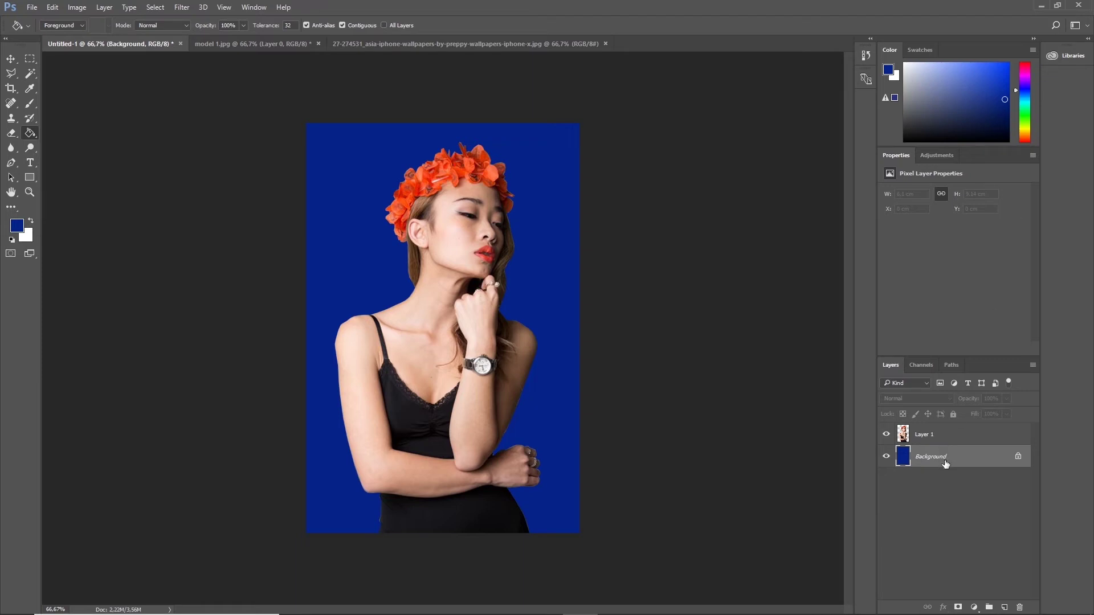
{"action": "key", "text": "v"}
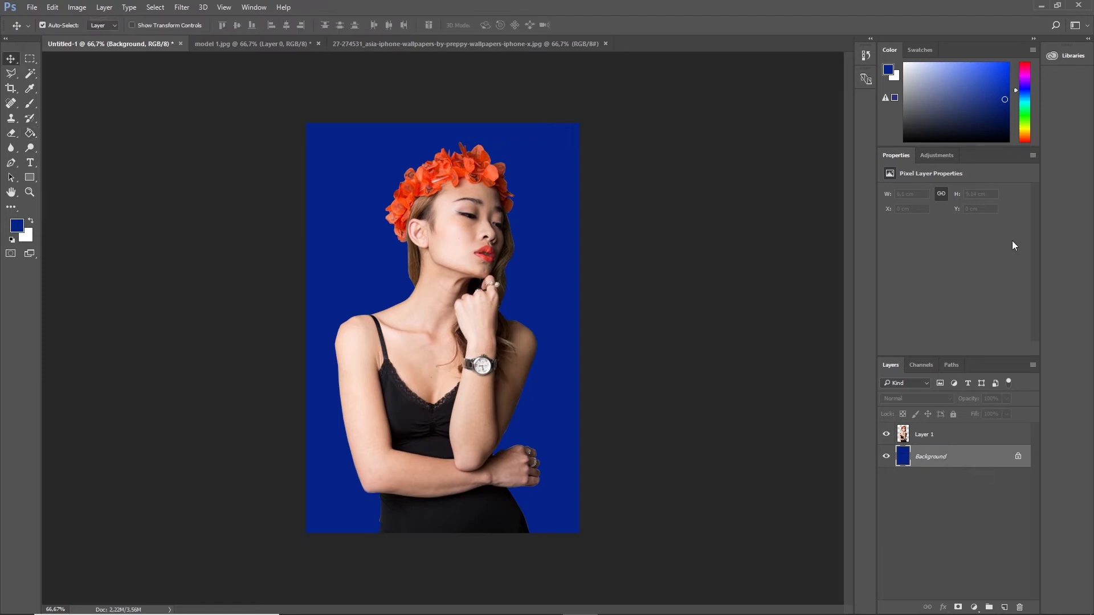
Pick a vivid red foreground colour and paint-bucket fill the blue background with it
{"action": "left_click_drag", "start_coordinate": [1030, 90], "coordinate": [1027, 63]}
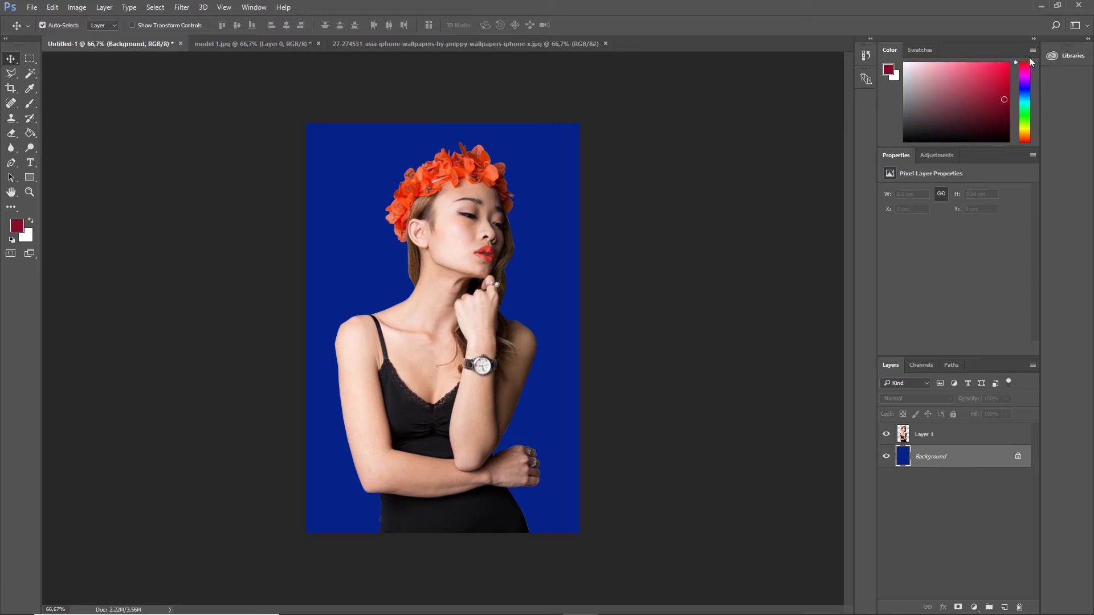
{"action": "left_click", "coordinate": [1007, 109]}
{"action": "left_click_drag", "start_coordinate": [1008, 109], "coordinate": [1015, 75]}
{"action": "left_click", "coordinate": [31, 134]}
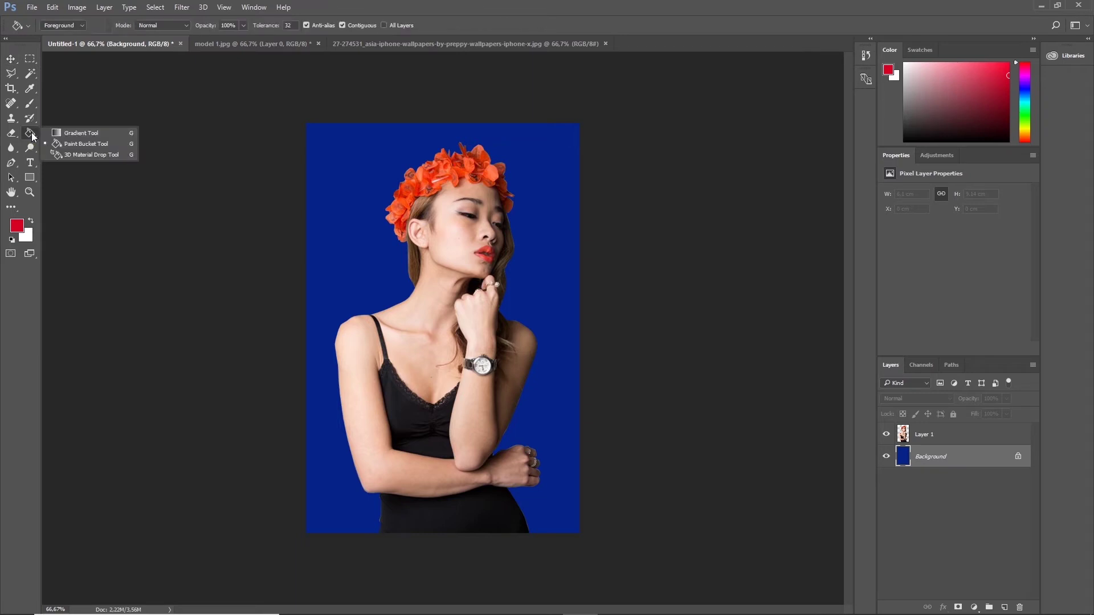
{"action": "left_click", "coordinate": [32, 132]}
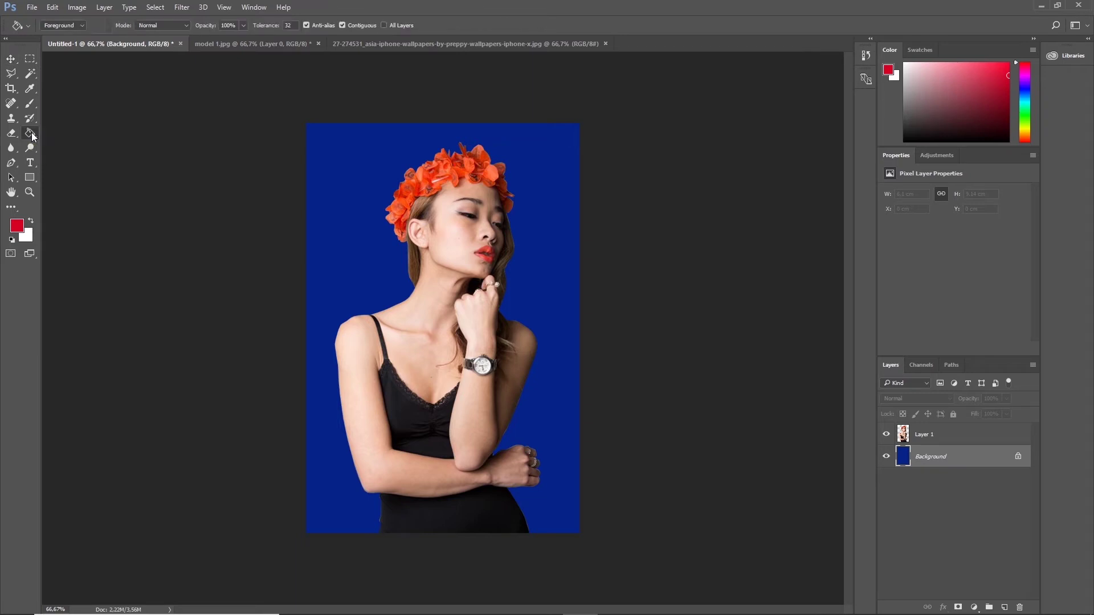
{"action": "left_click", "coordinate": [335, 211]}
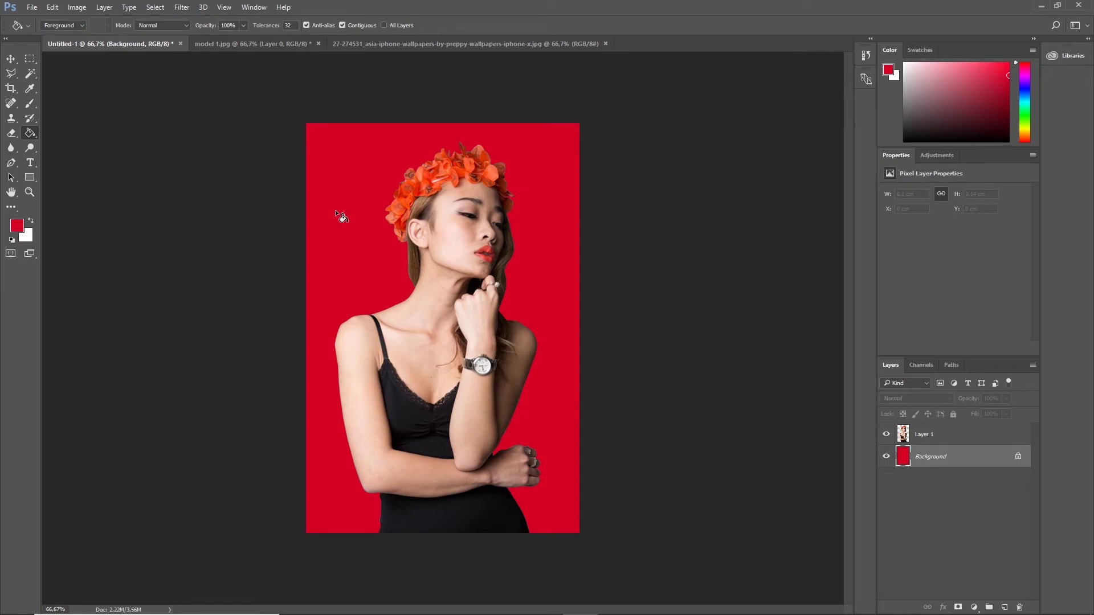
{"action": "right_click", "coordinate": [35, 136]}
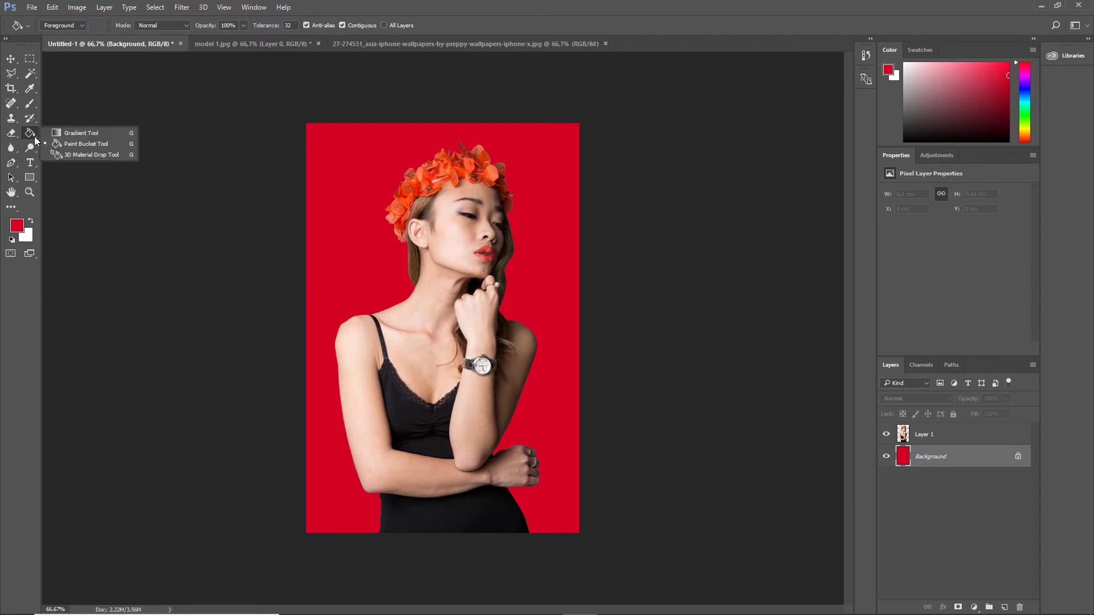
Choose the Gradient Tool with the Foreground to Background preset and test a gradient, then undo
{"action": "left_click", "coordinate": [103, 133]}
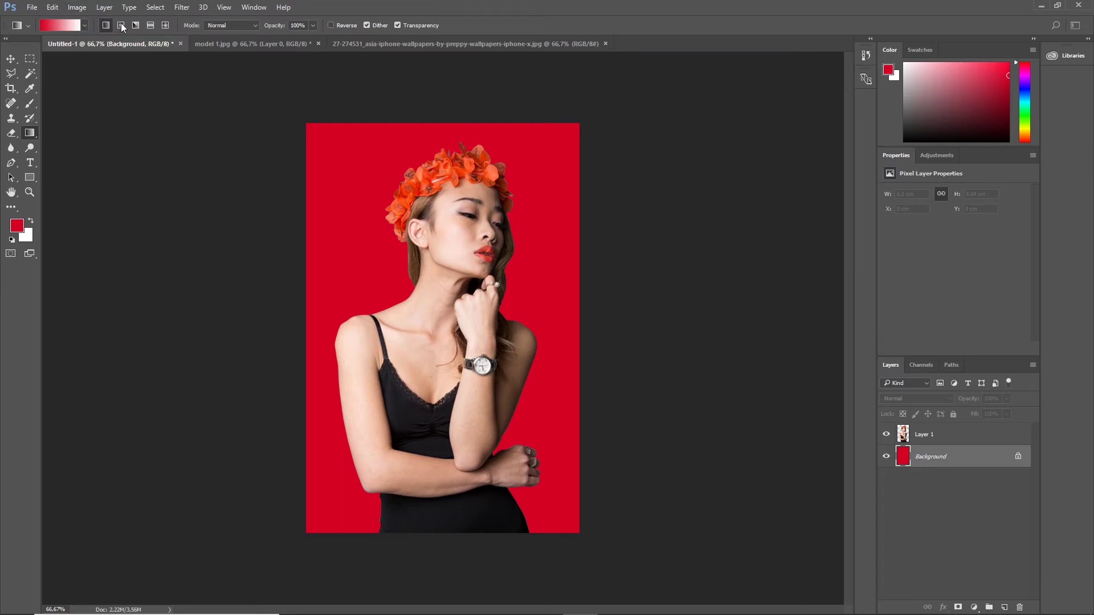
{"action": "left_click", "coordinate": [85, 25]}
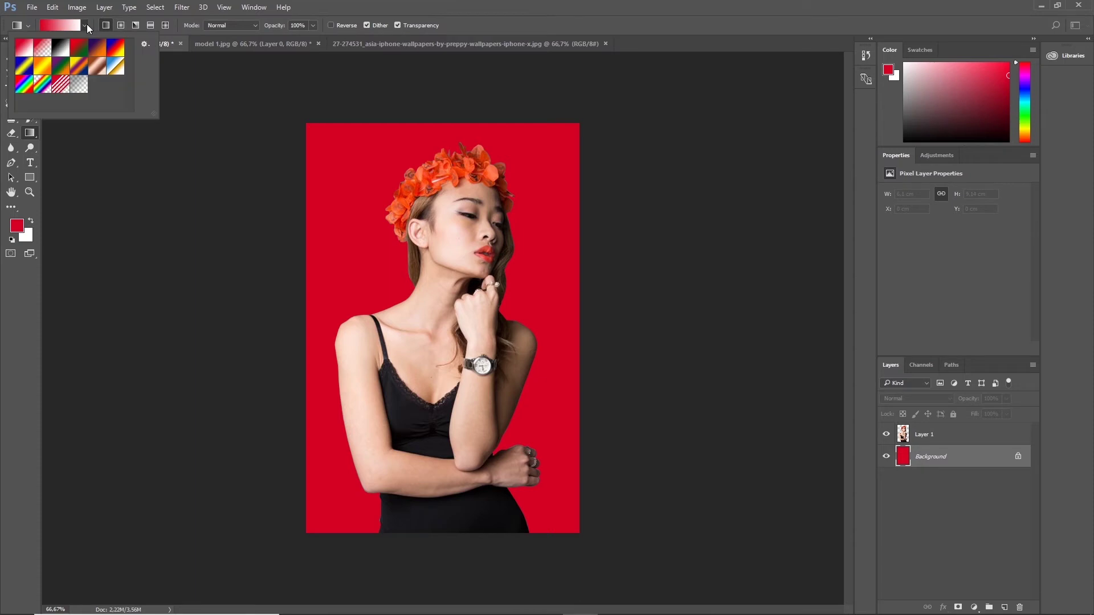
{"action": "left_click", "coordinate": [21, 52]}
{"action": "left_click", "coordinate": [326, 165]}
{"action": "left_click_drag", "start_coordinate": [307, 262], "coordinate": [698, 264]}
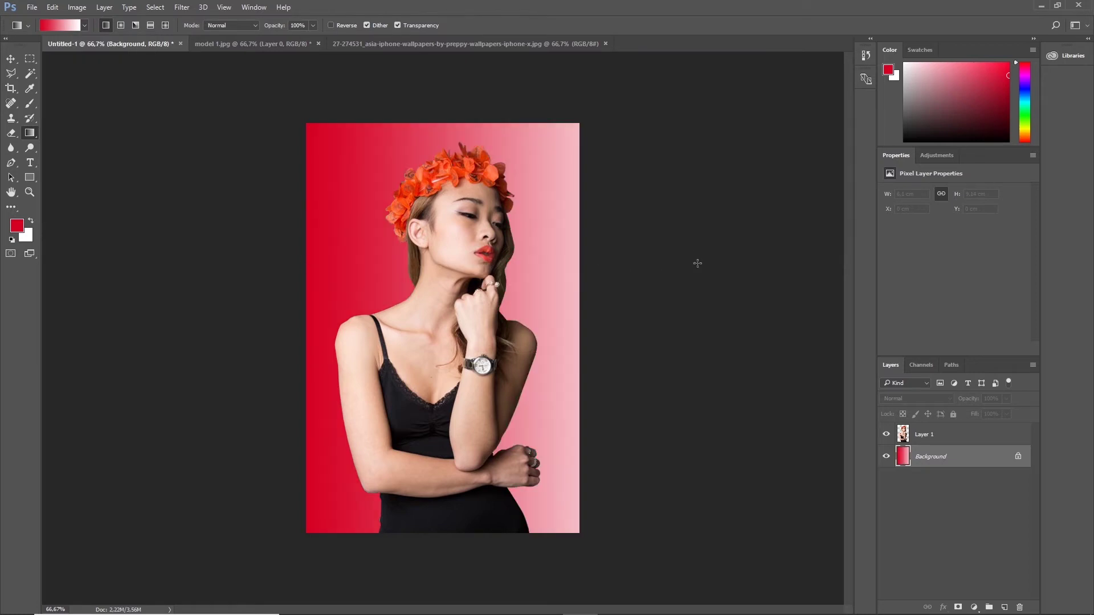
{"action": "key", "text": "ctrl+z"}
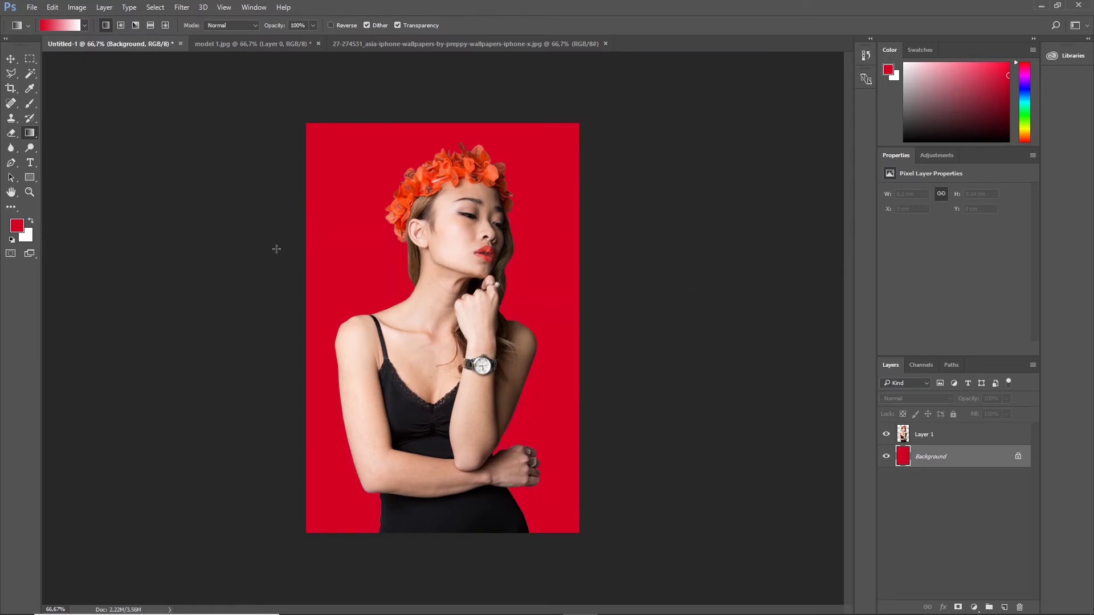
Redraw the gradient in several directions, ending red bottom-left to white top-right
{"action": "left_click_drag", "start_coordinate": [277, 247], "coordinate": [700, 242]}
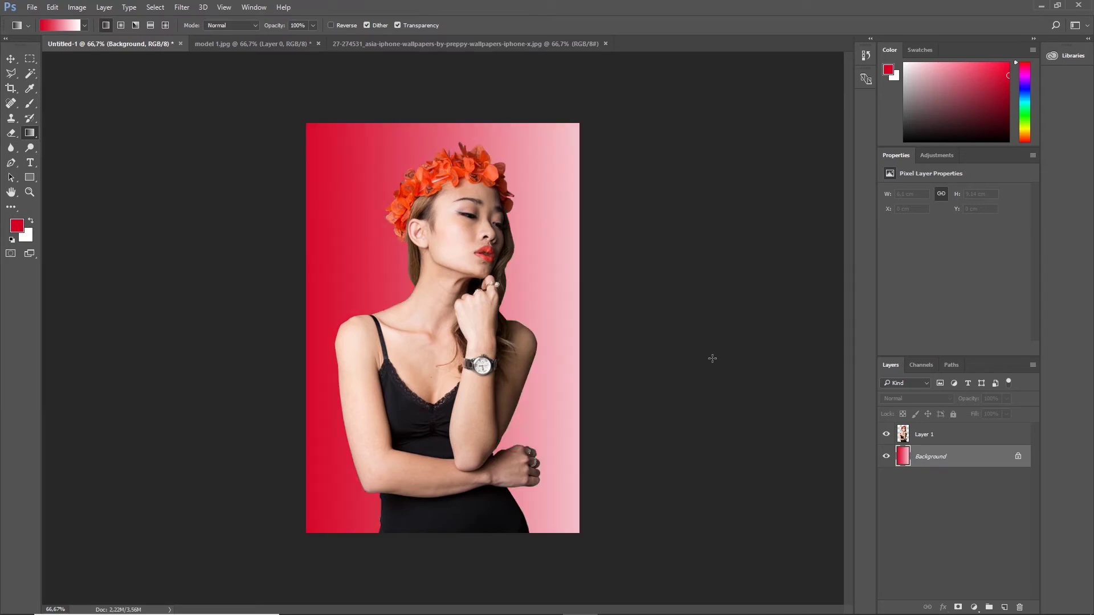
{"action": "left_click_drag", "start_coordinate": [425, 86], "coordinate": [440, 539]}
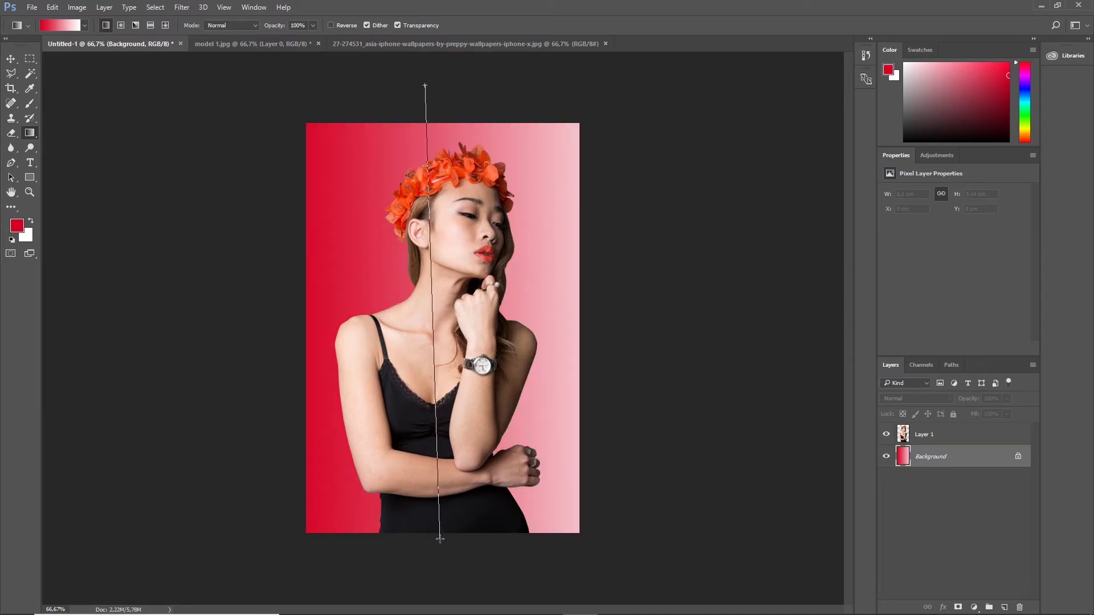
{"action": "left_click_drag", "start_coordinate": [285, 367], "coordinate": [530, 200]}
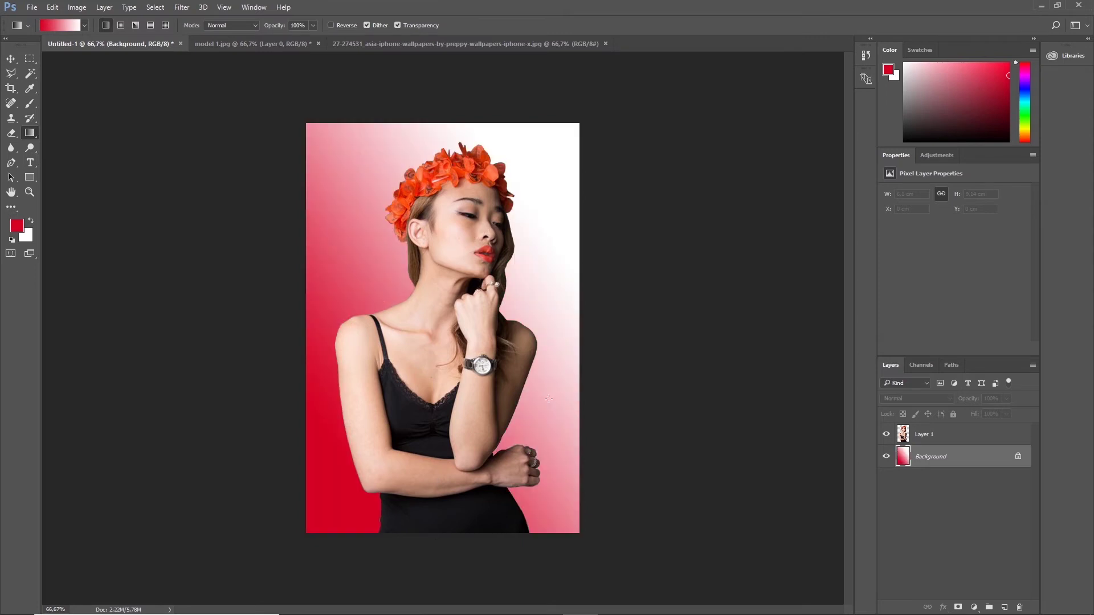
{"action": "left_click_drag", "start_coordinate": [644, 436], "coordinate": [365, 243]}
{"action": "left_click_drag", "start_coordinate": [224, 511], "coordinate": [587, 216]}
{"action": "left_click_drag", "start_coordinate": [679, 529], "coordinate": [299, 222]}
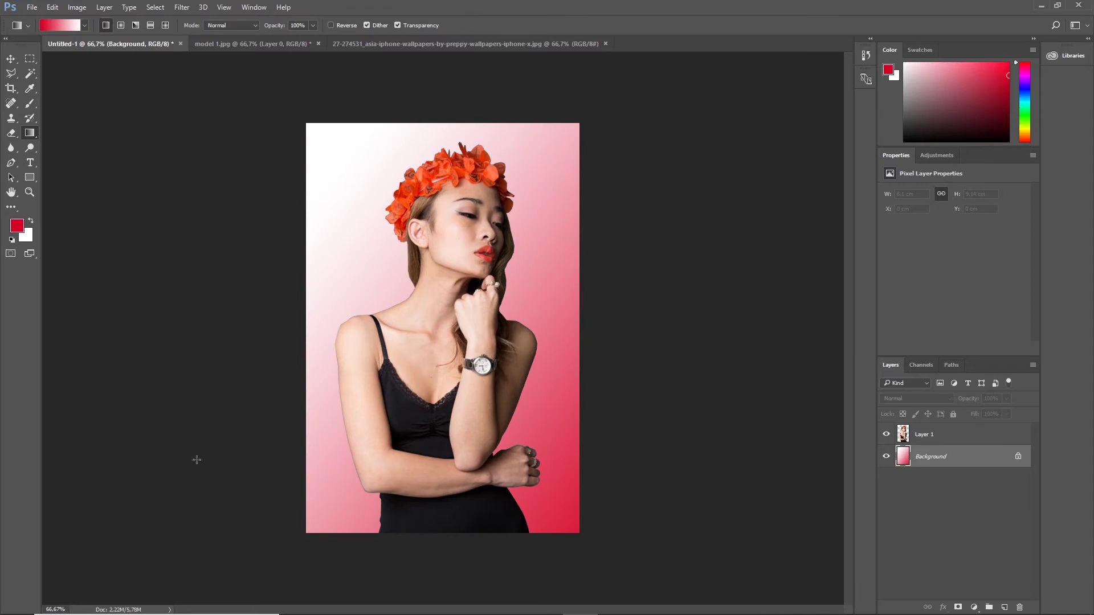
{"action": "left_click_drag", "start_coordinate": [198, 460], "coordinate": [506, 232]}
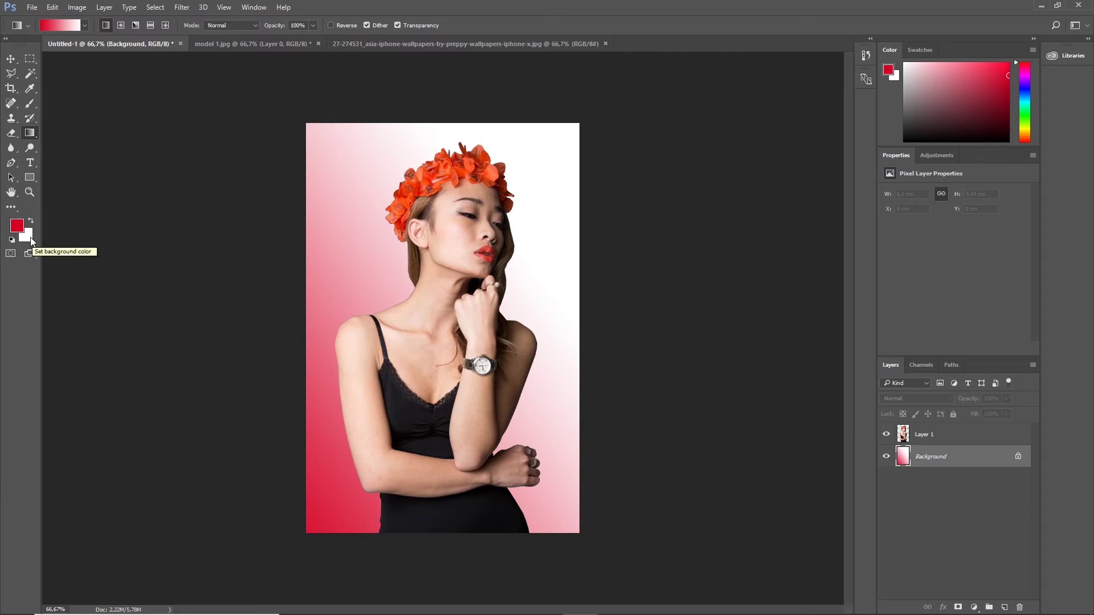
Set the background colour to purple in the colour picker
{"action": "left_click", "coordinate": [31, 242]}
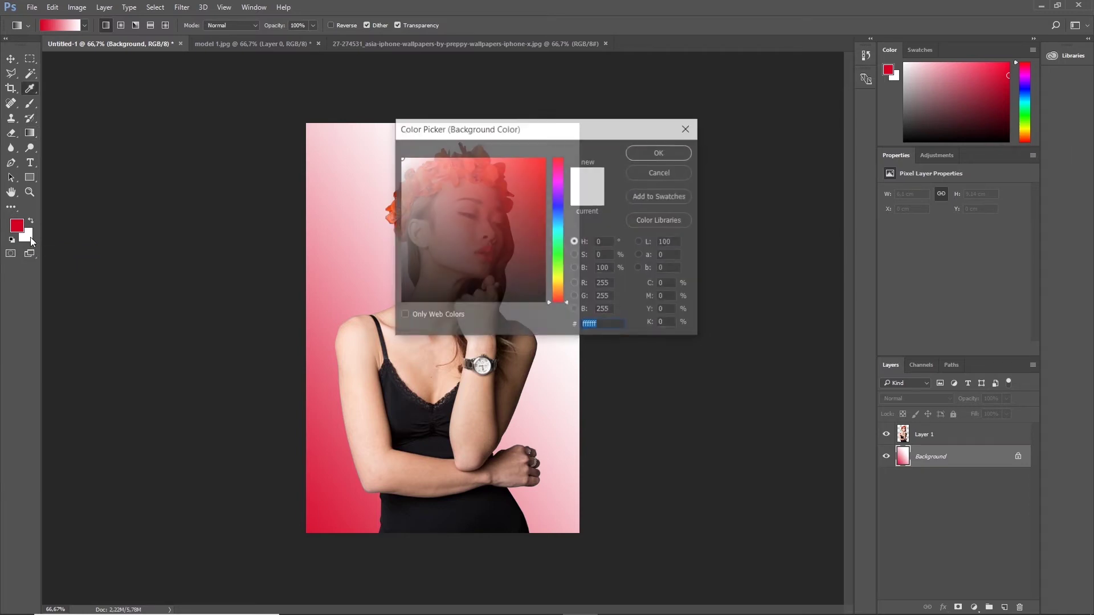
{"action": "left_click", "coordinate": [558, 209]}
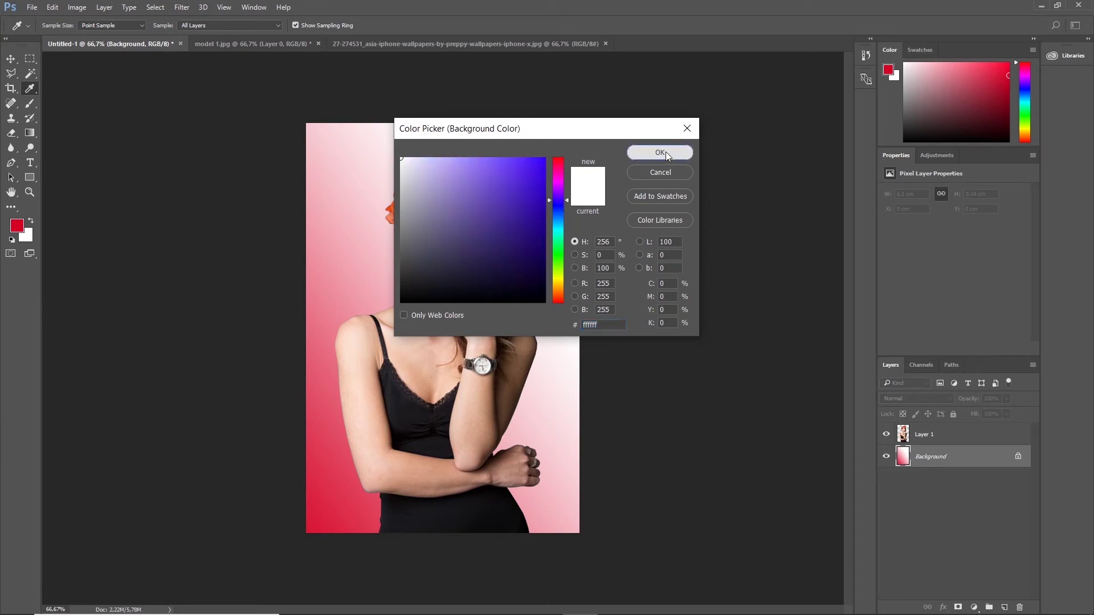
{"action": "left_click", "coordinate": [660, 152]}
{"action": "key", "text": "g"}
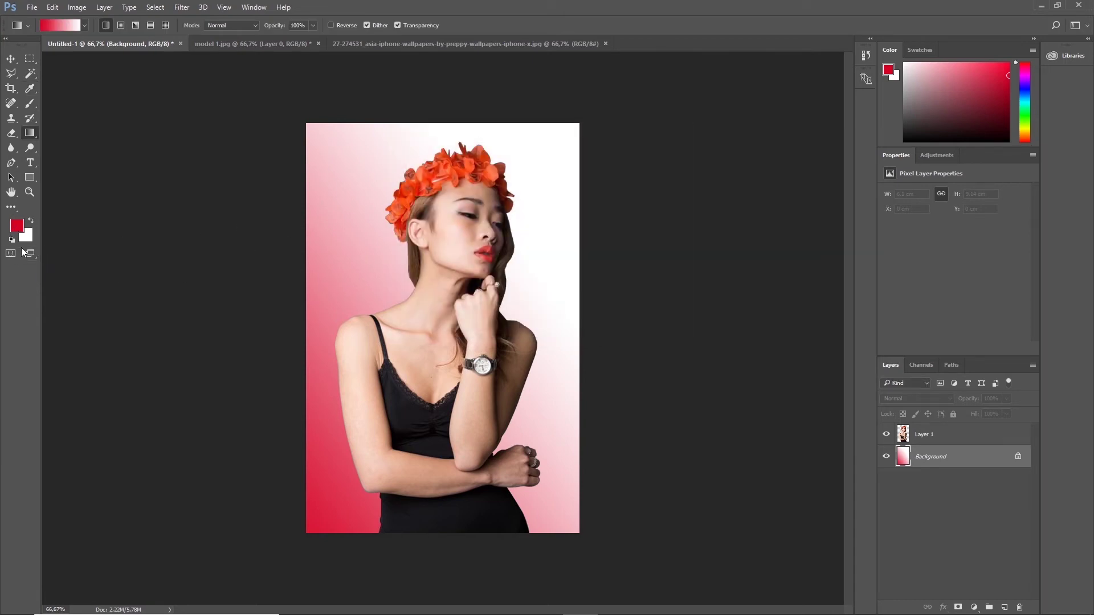
{"action": "left_click", "coordinate": [27, 238]}
{"action": "left_click", "coordinate": [540, 184]}
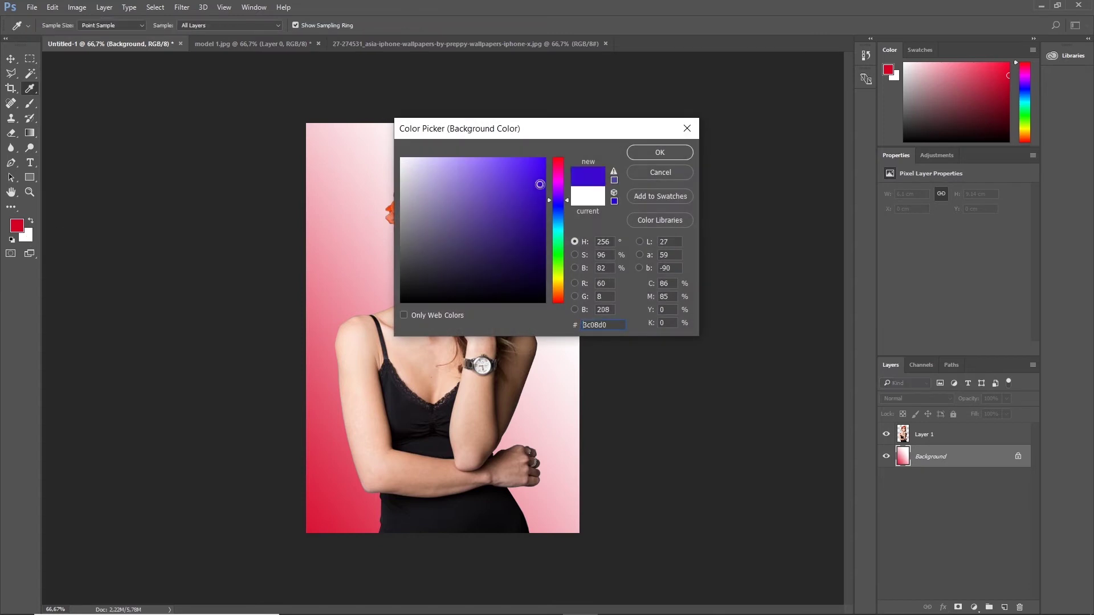
{"action": "left_click", "coordinate": [649, 152]}
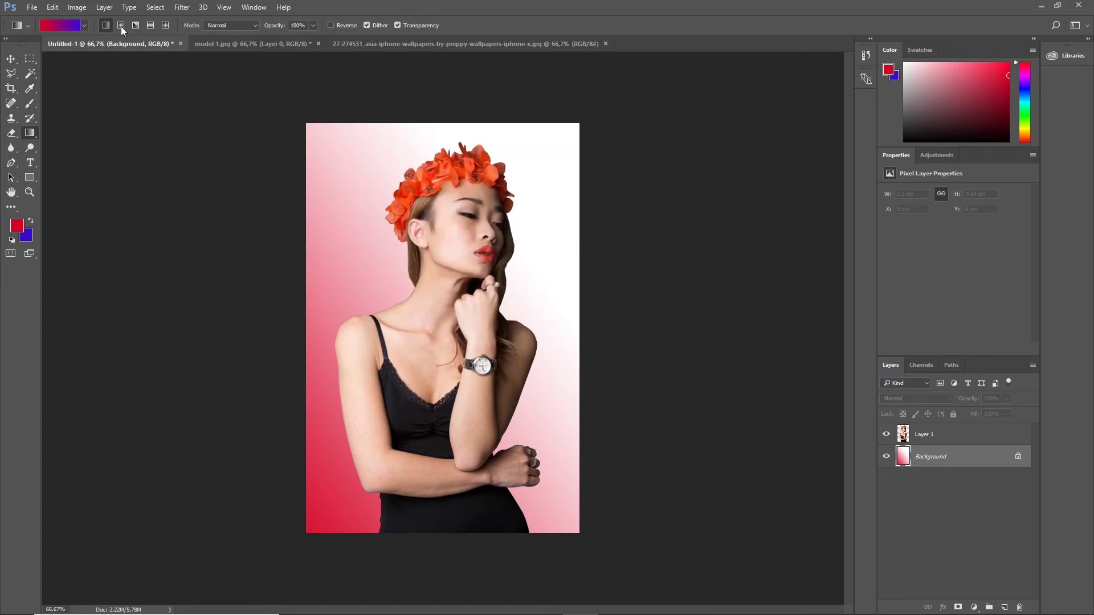
Try red-to-purple background gradients in horizontal, vertical and diagonal directions
{"action": "mouse_move", "coordinate": [257, 316]}
{"action": "left_mouse_down"}
{"action": "mouse_move", "coordinate": [612, 313]}
{"action": "mouse_move", "coordinate": [357, 303]}
{"action": "left_mouse_up"}
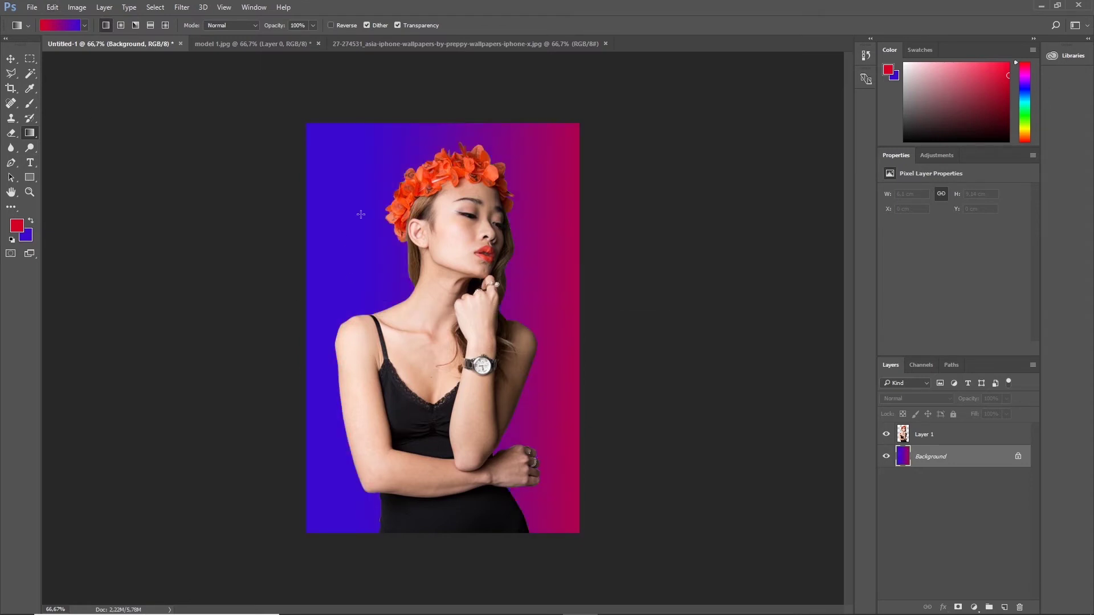
{"action": "left_click_drag", "start_coordinate": [357, 519], "coordinate": [473, 328]}
{"action": "left_click_drag", "start_coordinate": [543, 530], "coordinate": [509, 248]}
{"action": "left_click_drag", "start_coordinate": [634, 437], "coordinate": [482, 273]}
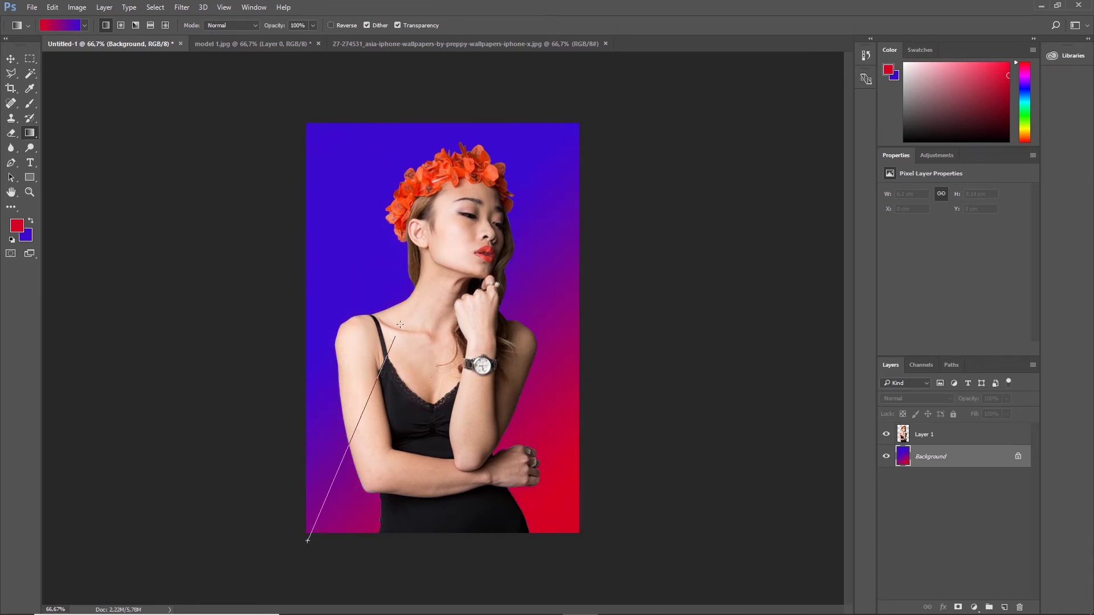
{"action": "left_click_drag", "start_coordinate": [308, 534], "coordinate": [433, 258]}
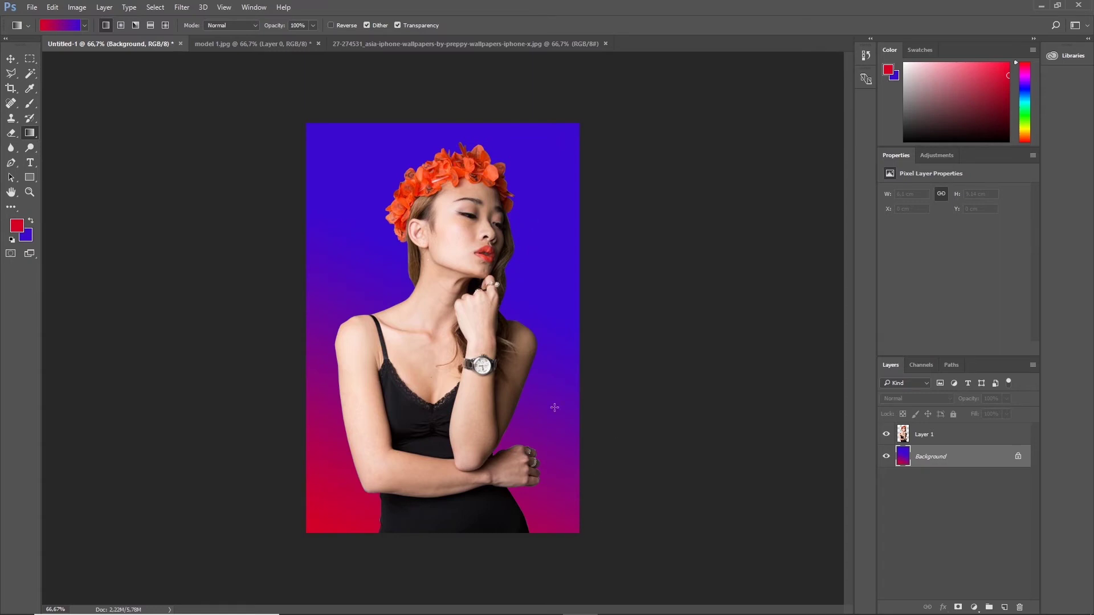
{"action": "left_click_drag", "start_coordinate": [664, 433], "coordinate": [476, 249]}
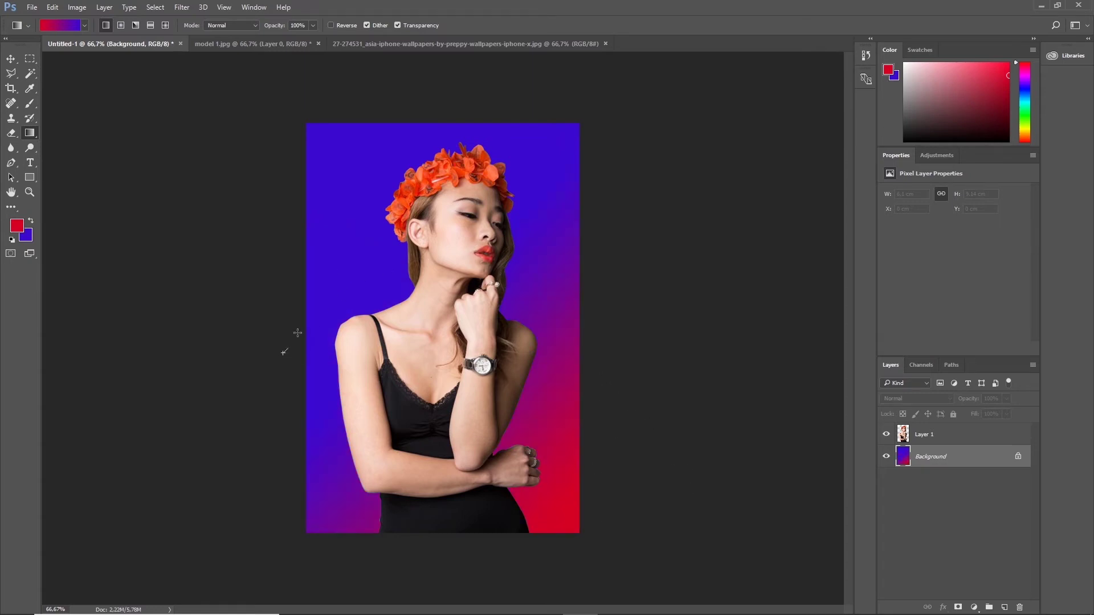
{"action": "left_click_drag", "start_coordinate": [286, 352], "coordinate": [390, 228]}
Redraw the gradient until it runs from blue top-left to red bottom-right
{"action": "left_click_drag", "start_coordinate": [684, 124], "coordinate": [424, 251]}
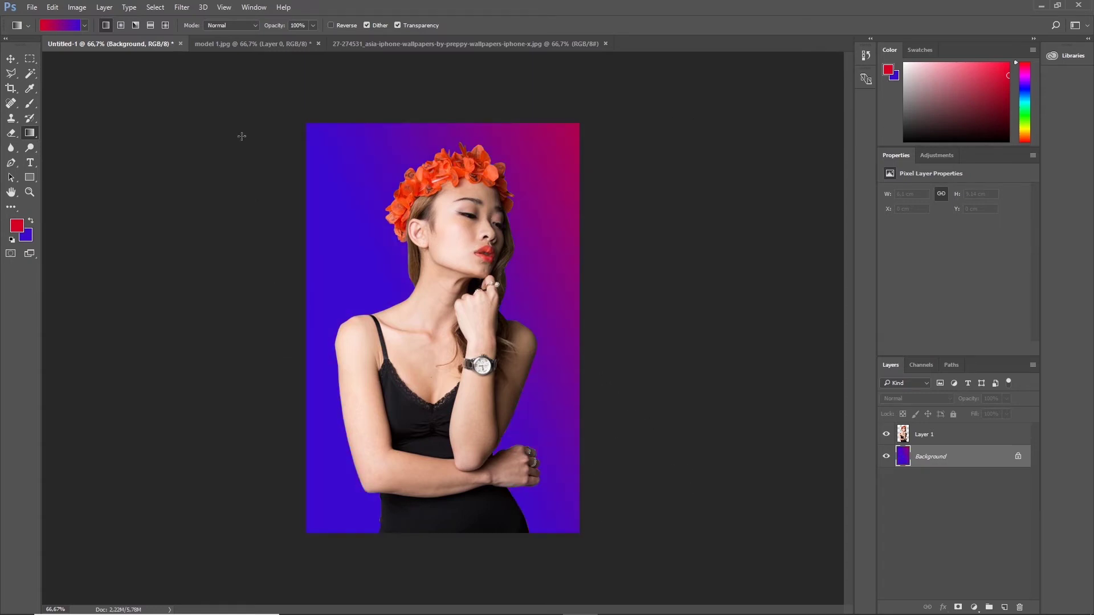
{"action": "left_click_drag", "start_coordinate": [220, 96], "coordinate": [593, 320]}
{"action": "left_click_drag", "start_coordinate": [748, 189], "coordinate": [451, 256]}
{"action": "left_click_drag", "start_coordinate": [667, 405], "coordinate": [448, 267]}
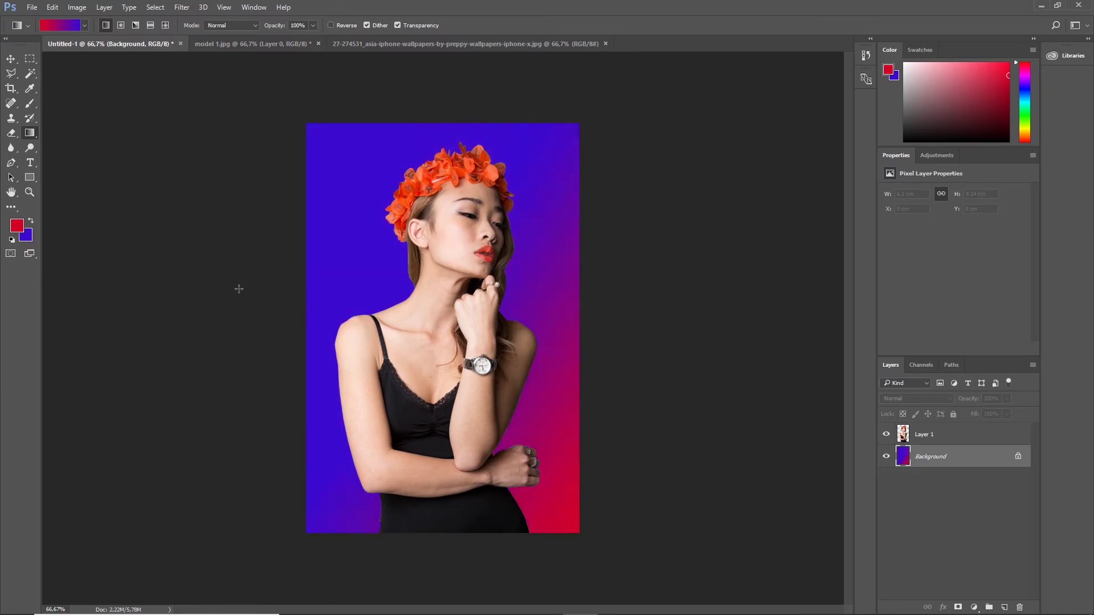
{"action": "left_click_drag", "start_coordinate": [205, 199], "coordinate": [369, 276]}
{"action": "left_click_drag", "start_coordinate": [618, 472], "coordinate": [370, 231]}
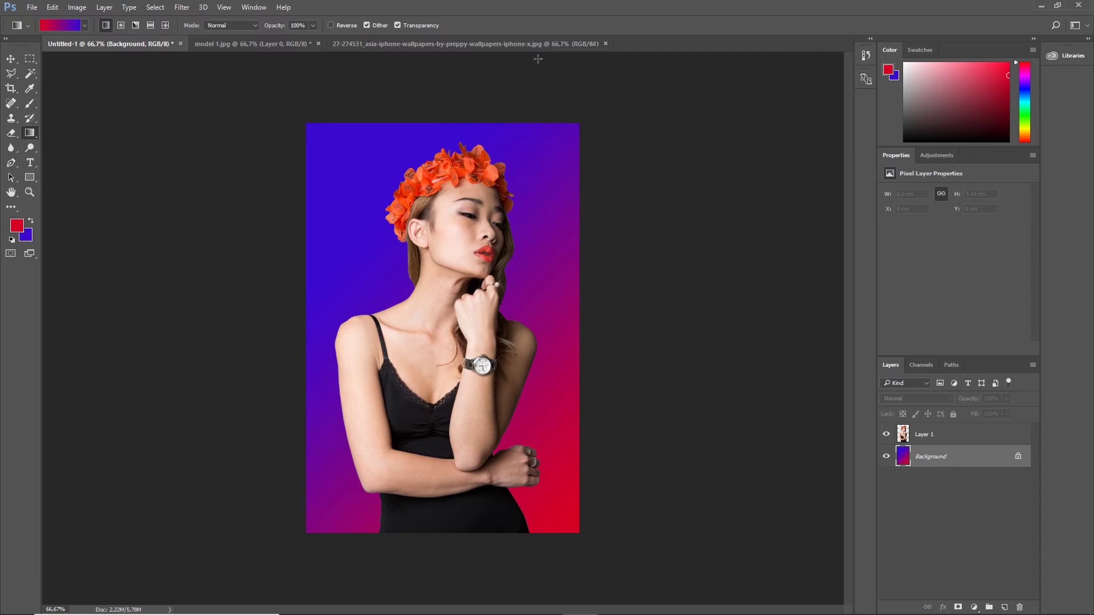
View the balloon wallpaper document, then return to the model composition
{"action": "left_click", "coordinate": [514, 47]}
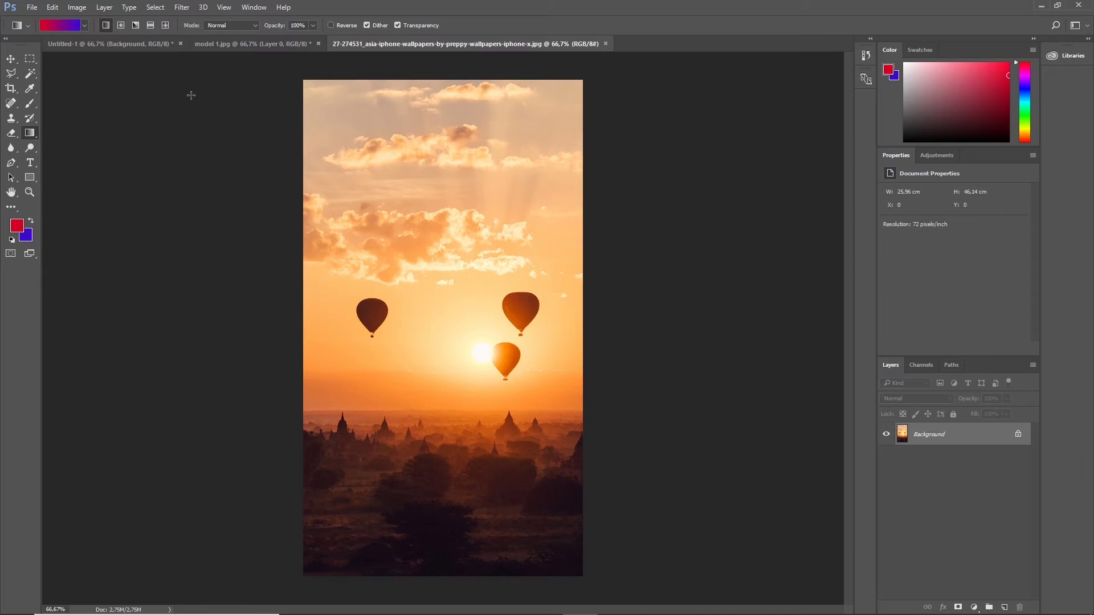
{"action": "left_click", "coordinate": [115, 43]}
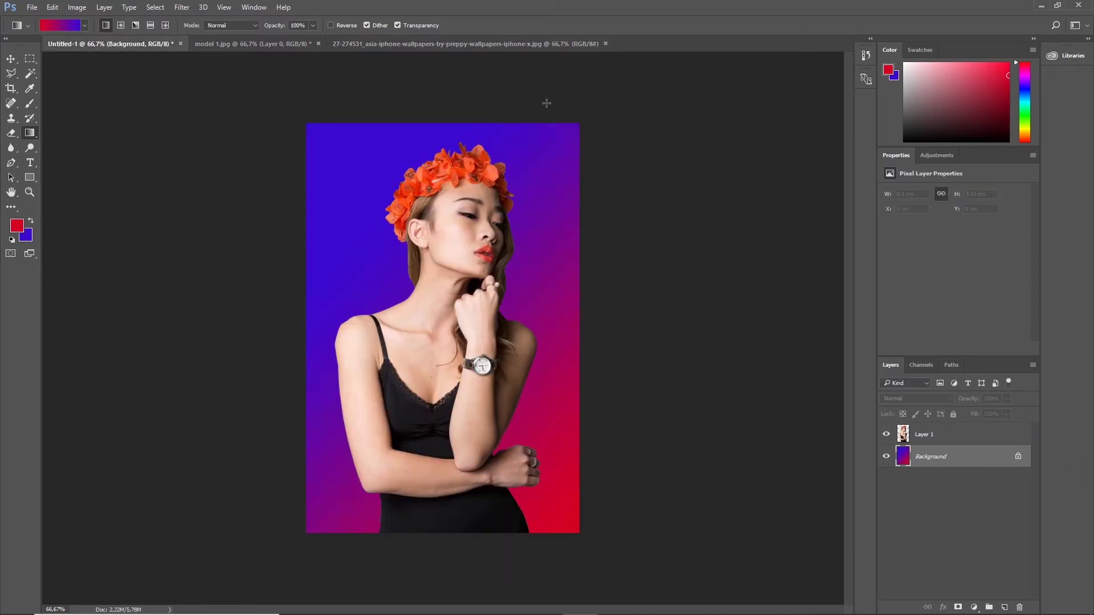
On the wallpaper document, convert the Background to Layer 0 and start dragging it with Move
{"action": "left_click", "coordinate": [400, 45]}
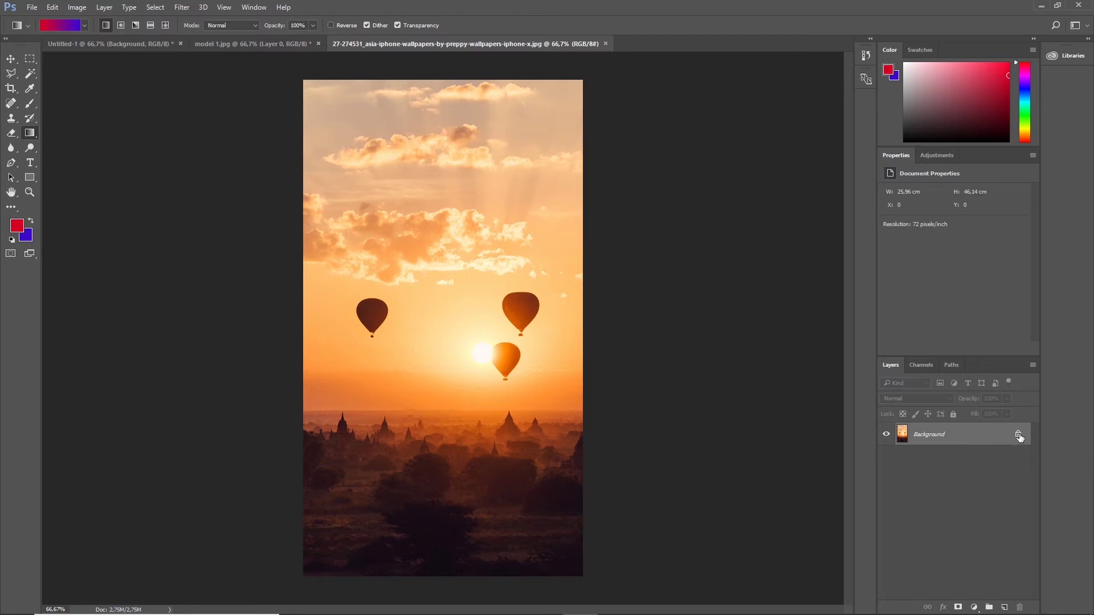
{"action": "left_click", "coordinate": [1018, 436]}
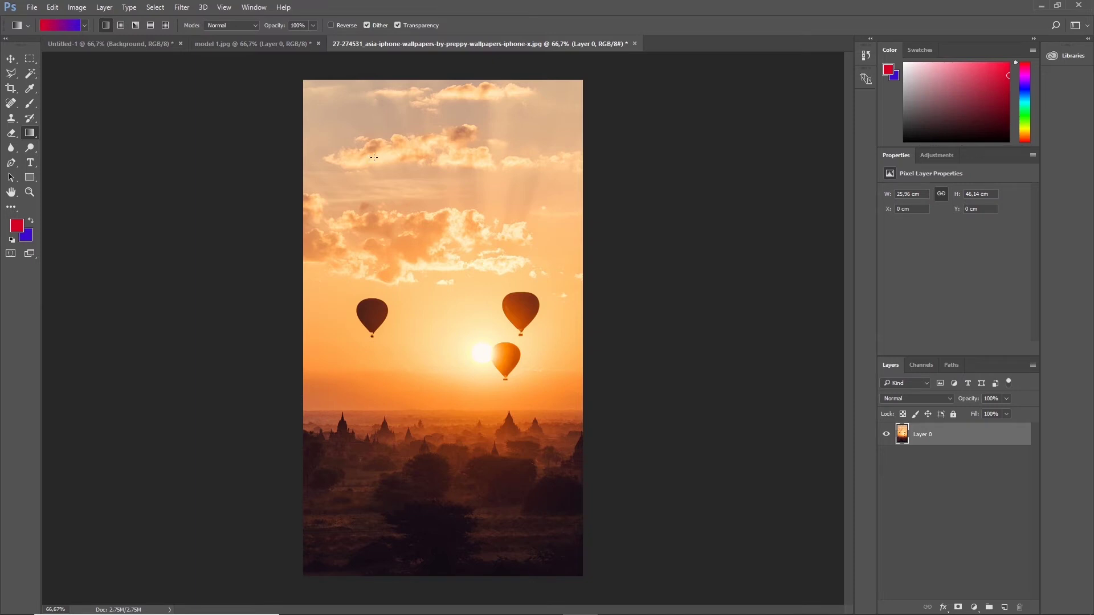
{"action": "left_click", "coordinate": [11, 59]}
{"action": "left_click_drag", "start_coordinate": [455, 288], "coordinate": [156, 70]}
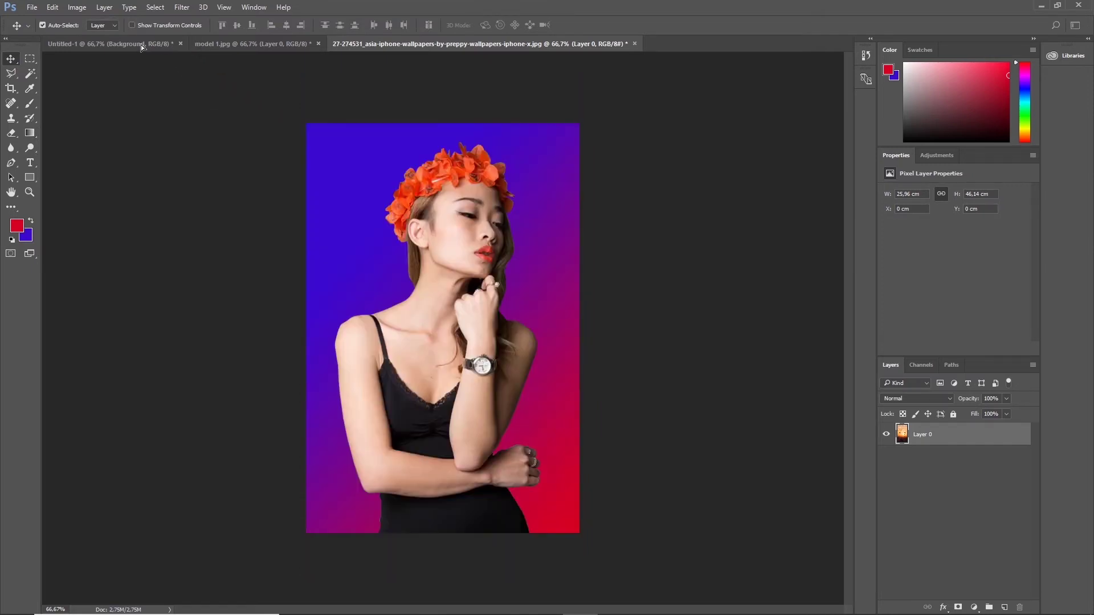
Drop the sunset wallpaper into the model composition and nudge it to cover the whole canvas
{"action": "left_click_drag", "start_coordinate": [156, 70], "coordinate": [222, 94]}
{"action": "left_click_drag", "start_coordinate": [383, 211], "coordinate": [439, 275]}
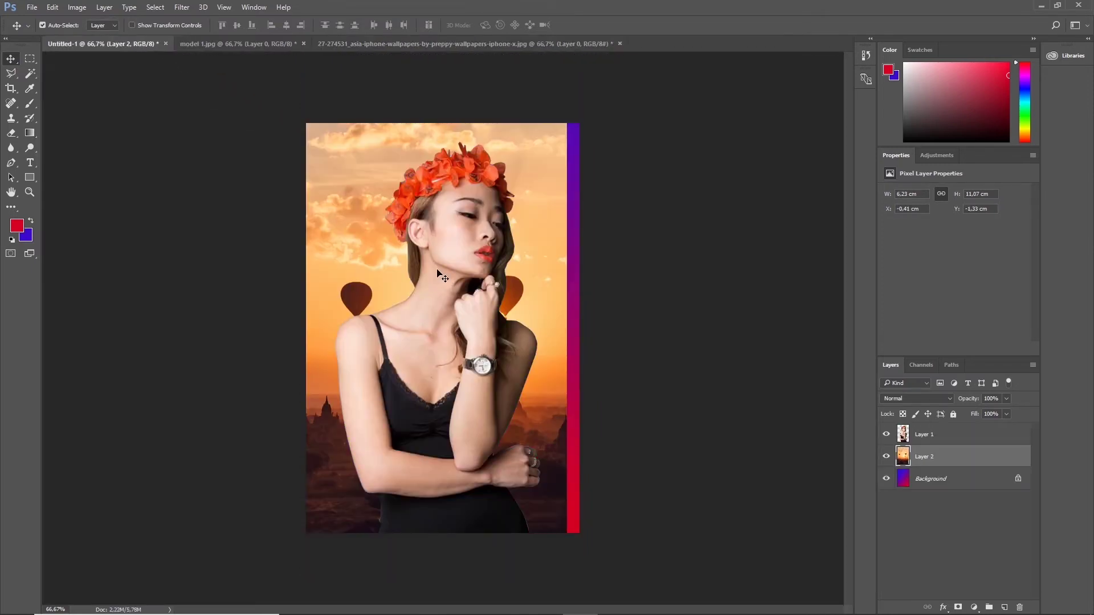
{"action": "left_click_drag", "start_coordinate": [529, 281], "coordinate": [546, 288]}
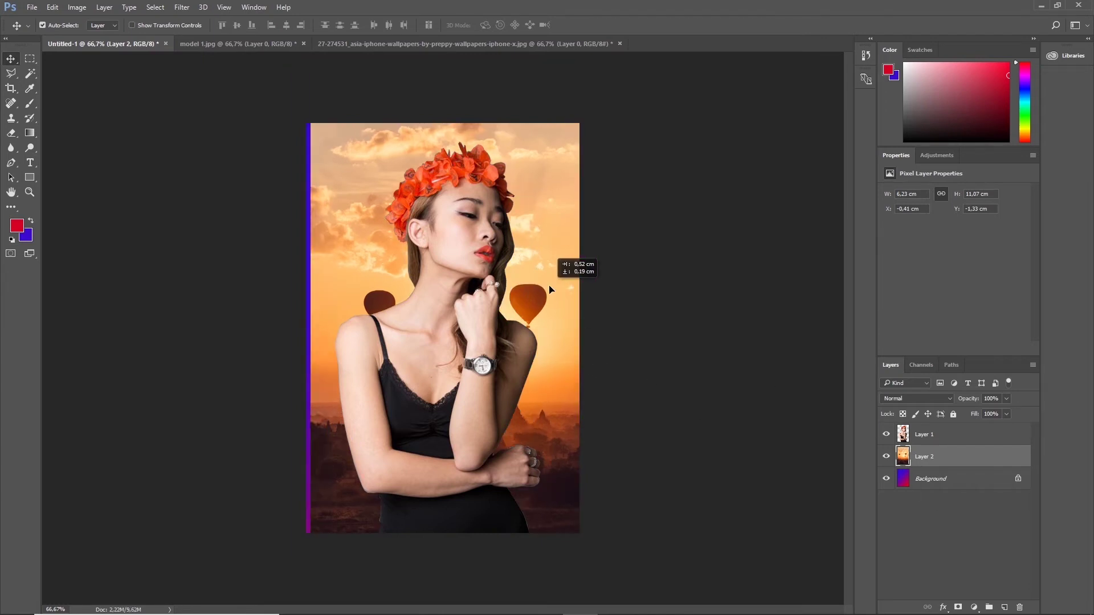
{"action": "left_click_drag", "start_coordinate": [546, 288], "coordinate": [543, 289]}
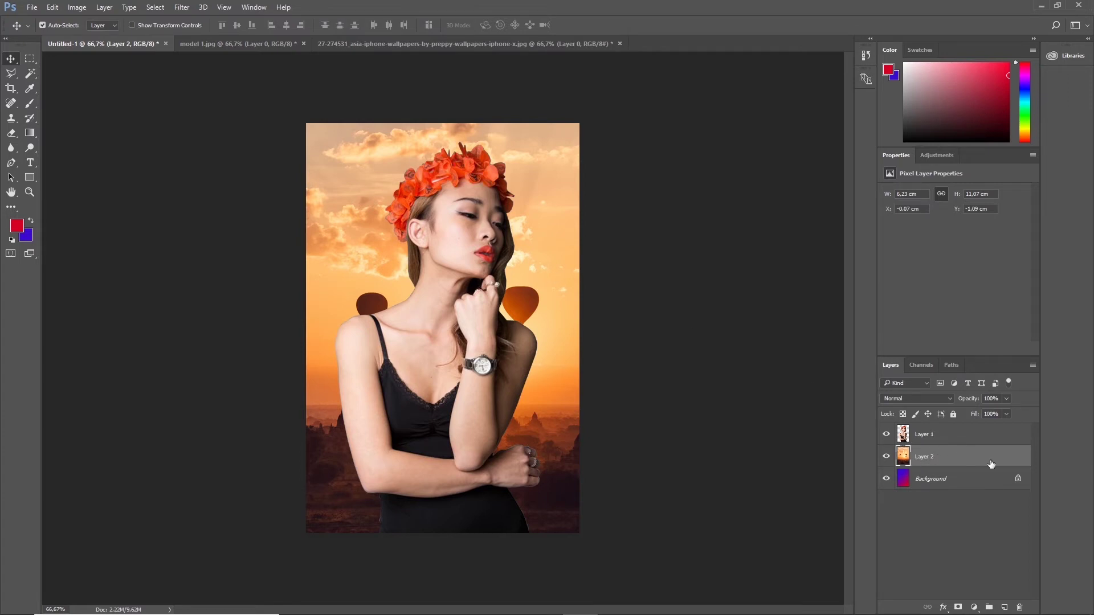
Unlock the gradient background as Layer 0 and experiment with the layer stacking order
{"action": "left_click", "coordinate": [1019, 481]}
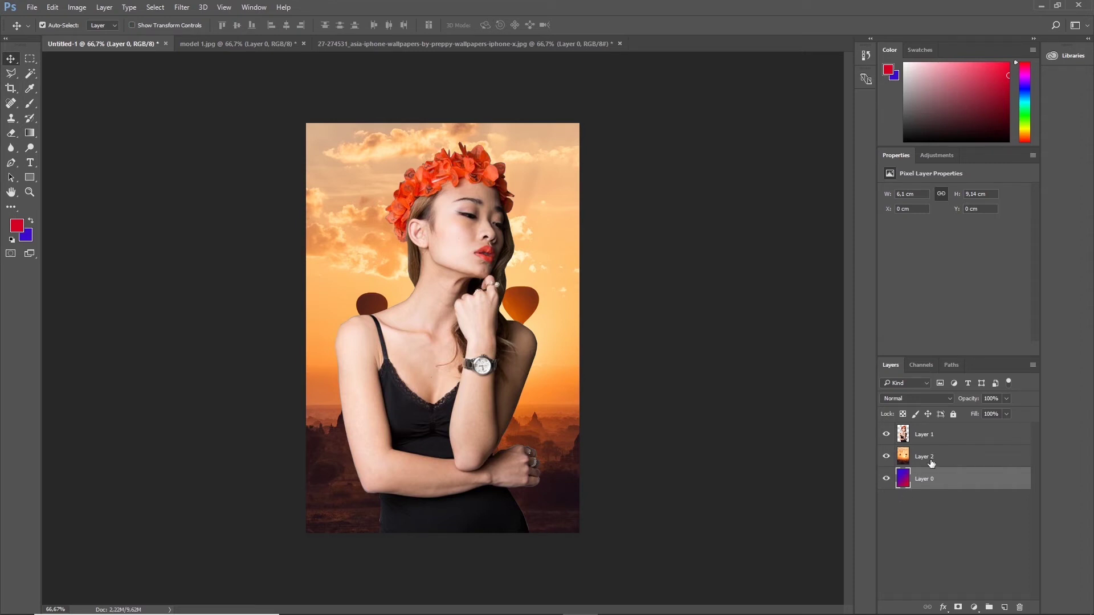
{"action": "left_click_drag", "start_coordinate": [932, 459], "coordinate": [924, 496]}
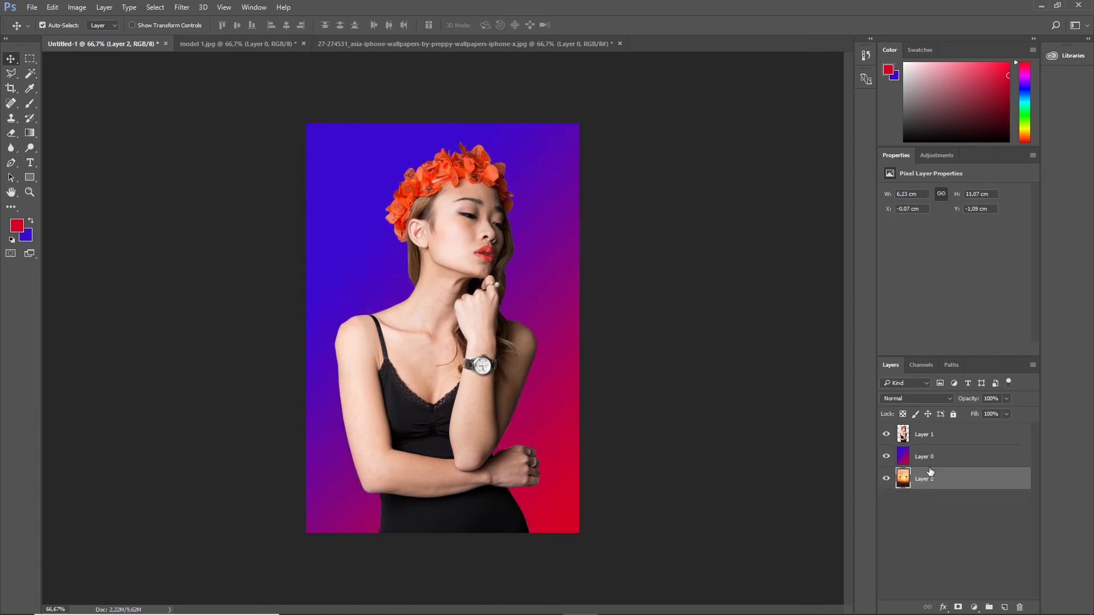
{"action": "left_click_drag", "start_coordinate": [930, 440], "coordinate": [934, 471]}
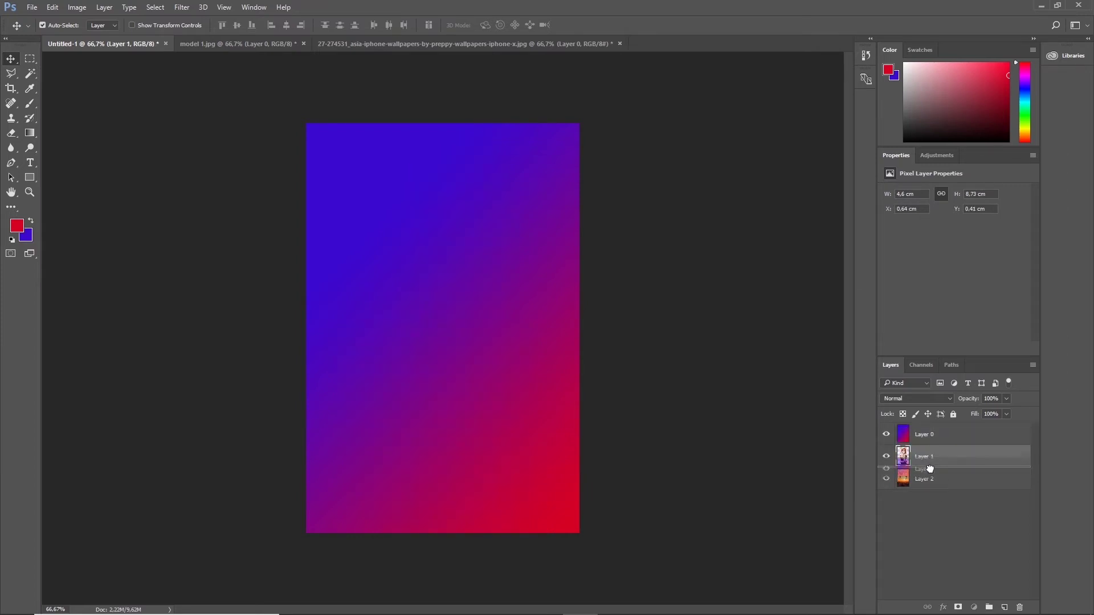
{"action": "left_click_drag", "start_coordinate": [933, 436], "coordinate": [926, 469]}
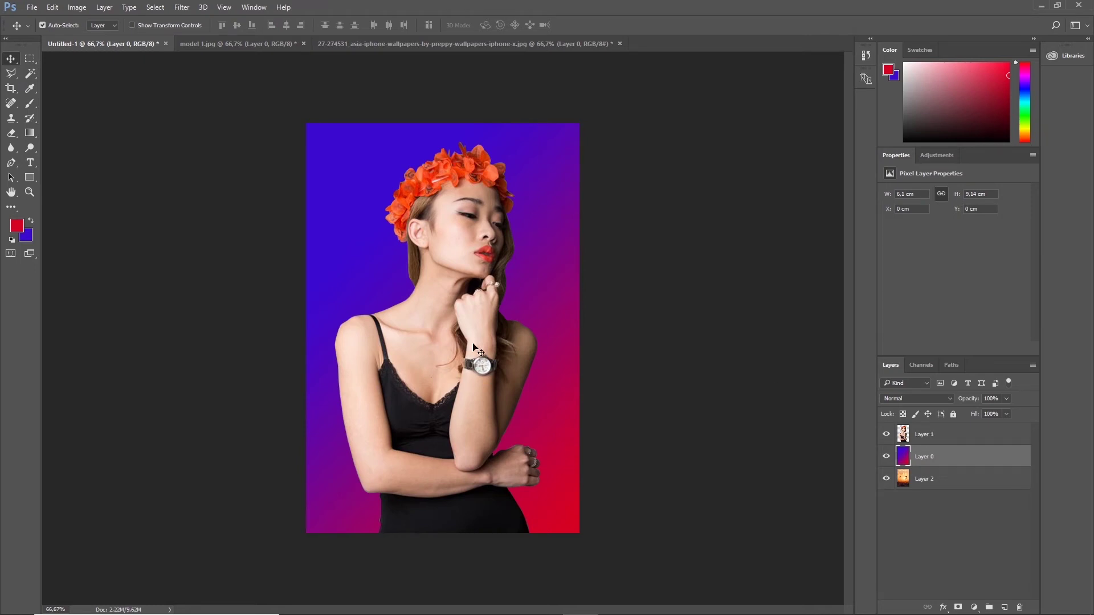
{"action": "left_click_drag", "start_coordinate": [936, 460], "coordinate": [937, 491]}
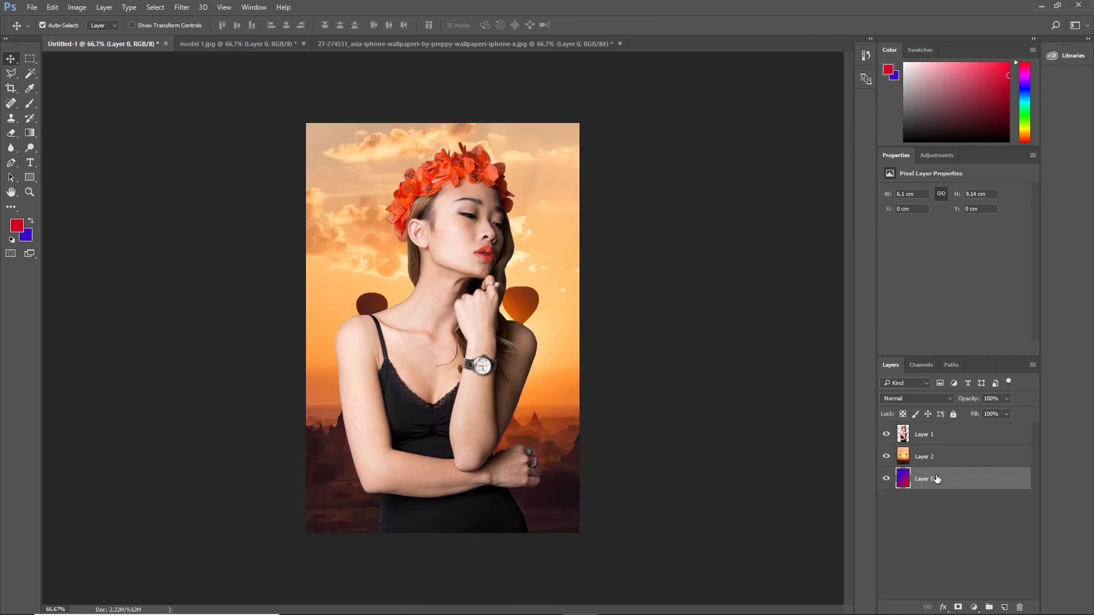
{"action": "left_click_drag", "start_coordinate": [940, 483], "coordinate": [952, 444]}
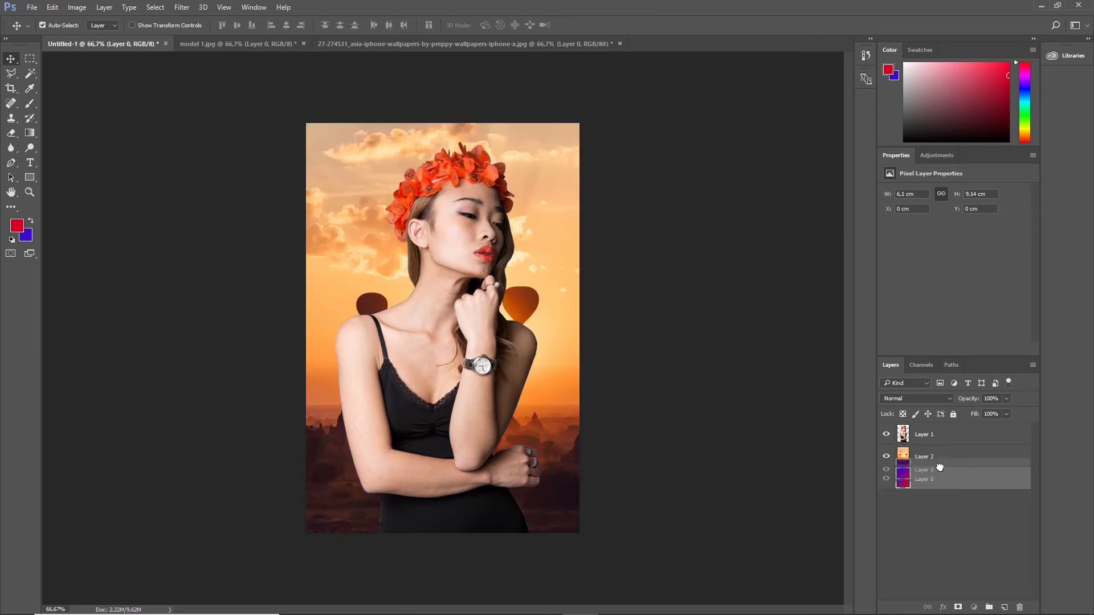
{"action": "left_click_drag", "start_coordinate": [953, 440], "coordinate": [949, 468]}
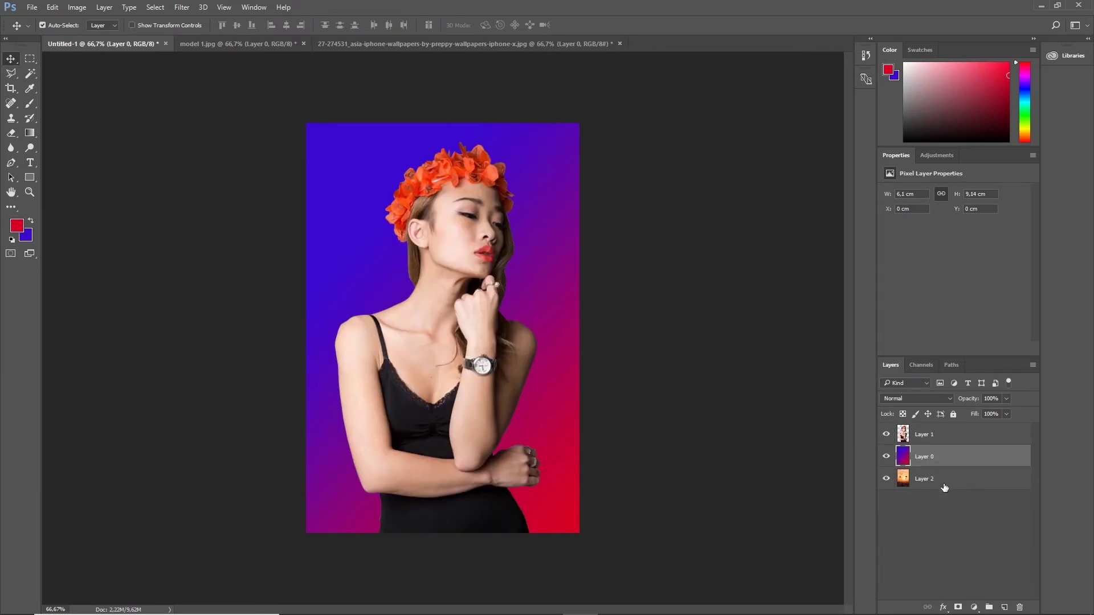
{"action": "left_click_drag", "start_coordinate": [945, 477], "coordinate": [946, 446]}
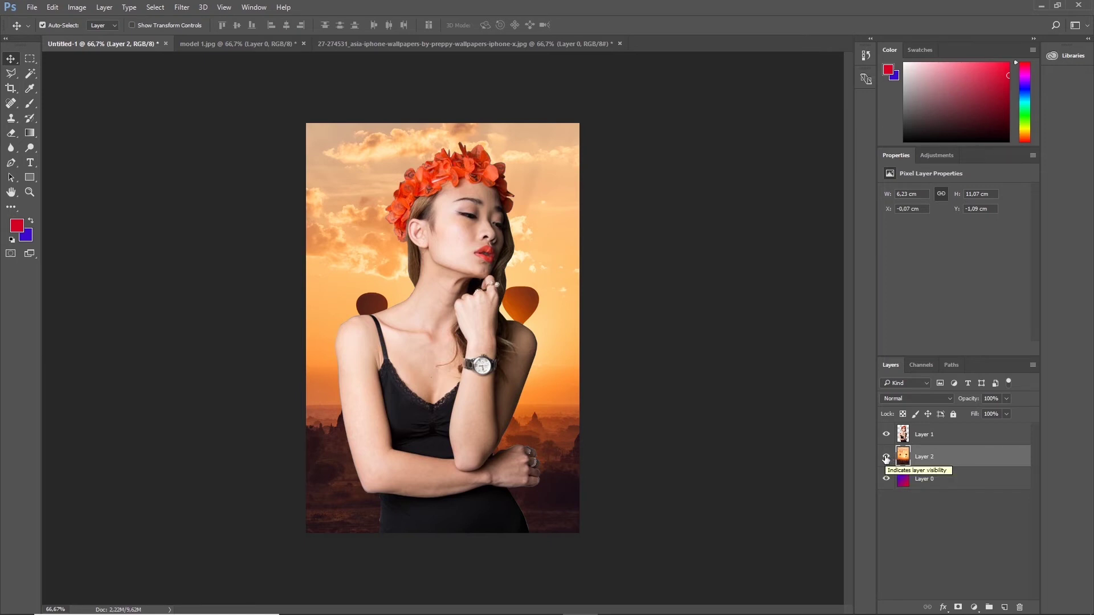
Settle the sunset layer above the gradient behind the model and shift it upward
{"action": "left_click", "coordinate": [886, 457]}
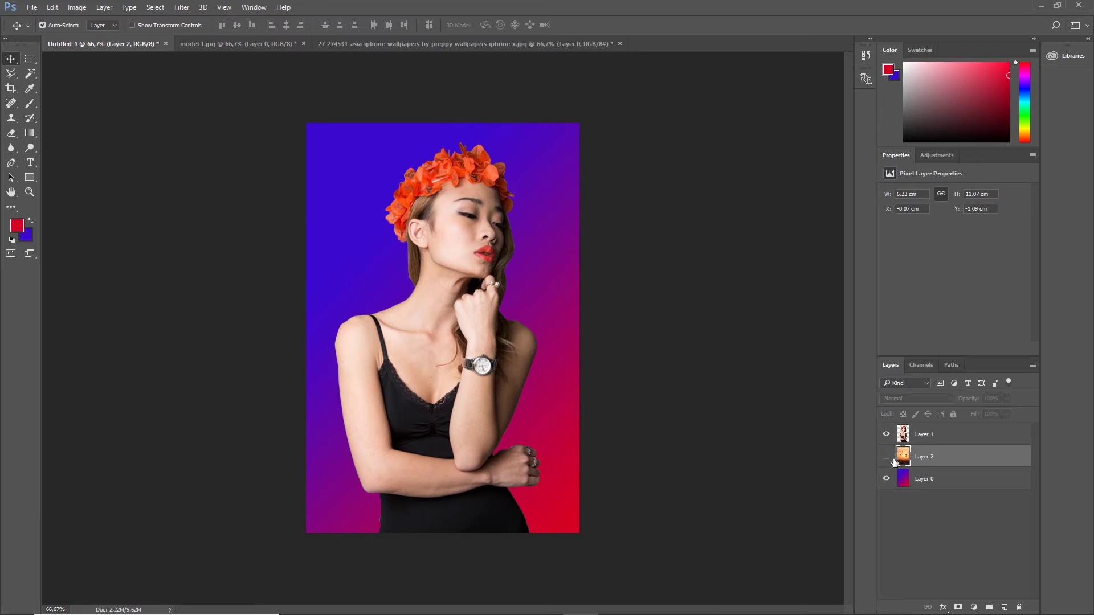
{"action": "mouse_move", "coordinate": [958, 467]}
{"action": "left_mouse_down"}
{"action": "mouse_move", "coordinate": [935, 494]}
{"action": "mouse_move", "coordinate": [887, 491]}
{"action": "left_mouse_up"}
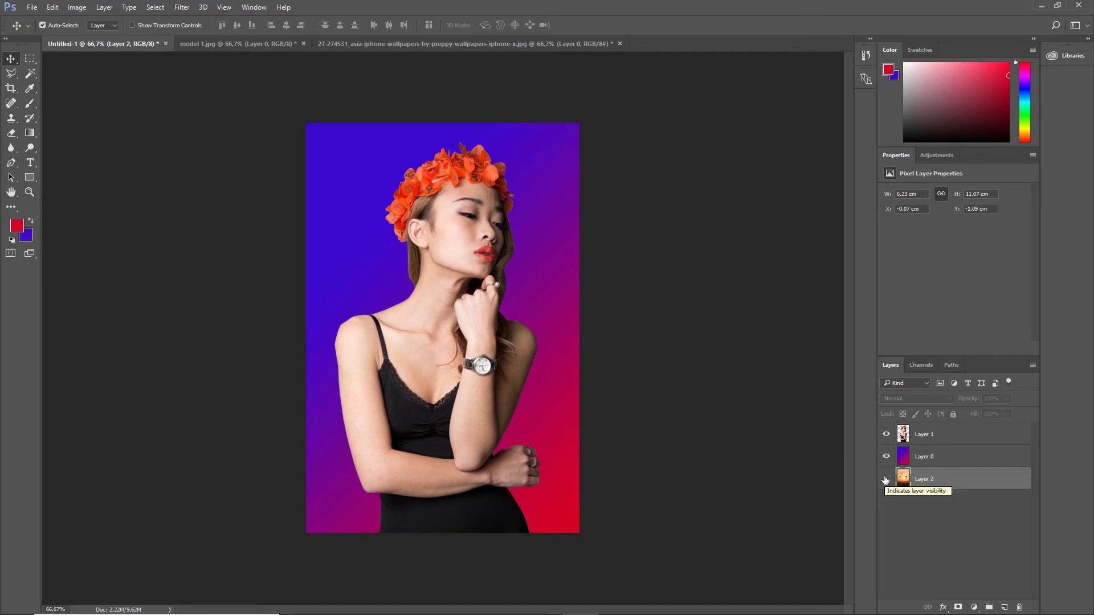
{"action": "left_click", "coordinate": [886, 480]}
{"action": "left_click", "coordinate": [887, 480]}
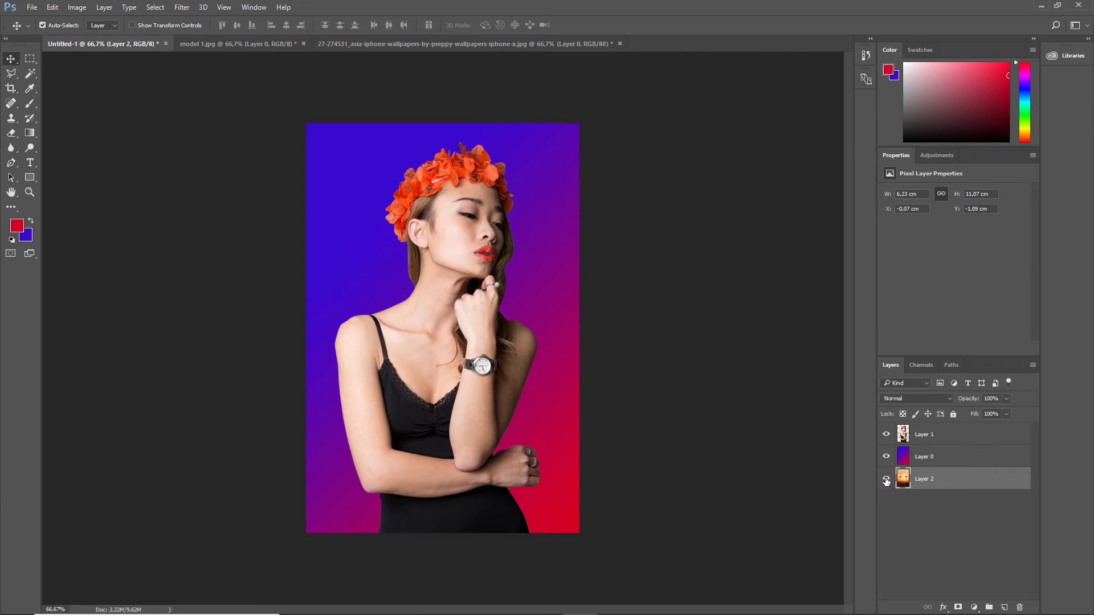
{"action": "mouse_move", "coordinate": [919, 484]}
{"action": "left_mouse_down"}
{"action": "mouse_move", "coordinate": [950, 458]}
{"action": "mouse_move", "coordinate": [934, 496]}
{"action": "mouse_move", "coordinate": [944, 463]}
{"action": "left_mouse_up"}
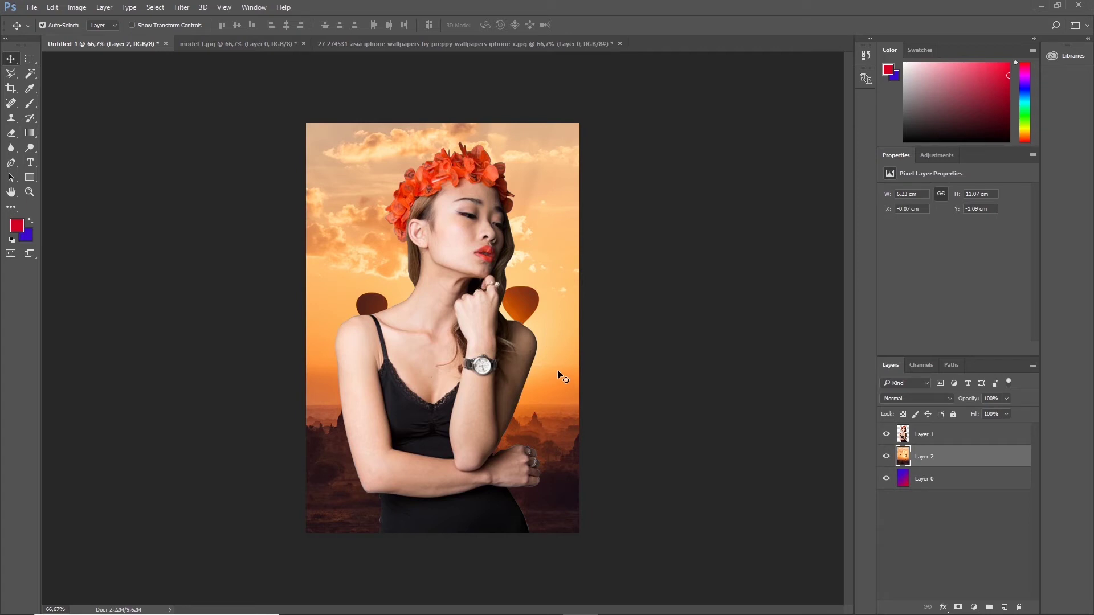
{"action": "mouse_move", "coordinate": [553, 333]}
{"action": "left_mouse_down"}
{"action": "mouse_move", "coordinate": [557, 285]}
{"action": "mouse_move", "coordinate": [559, 296]}
{"action": "left_mouse_up"}
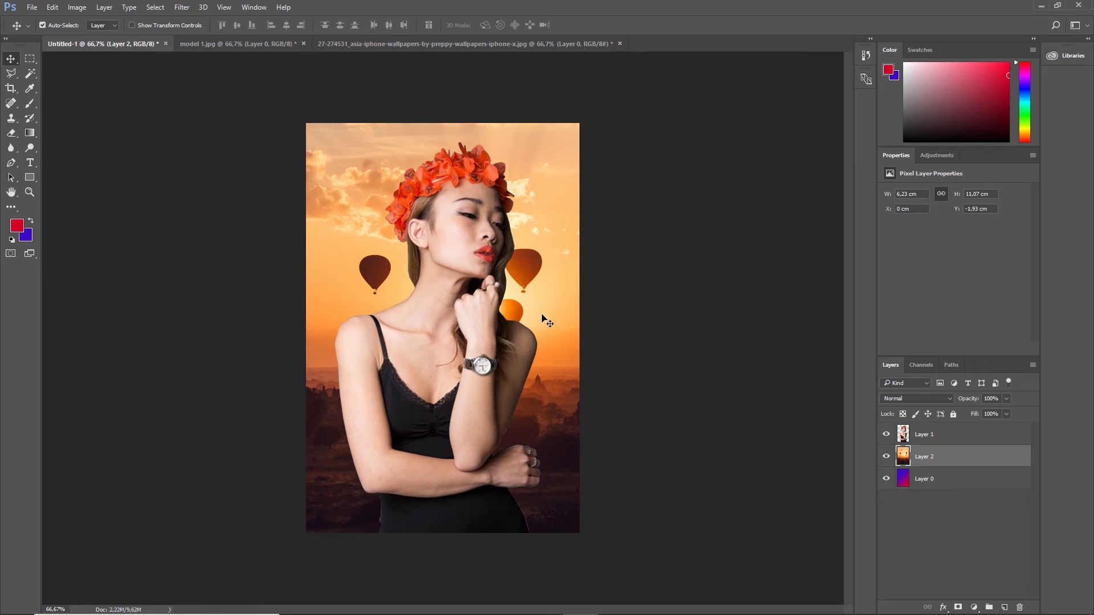
Select sunset Layer 2 from the canvas layer list, then bring up its context menu with Rectangular Marquee
{"action": "right_click", "coordinate": [552, 217]}
{"action": "right_click", "coordinate": [536, 219]}
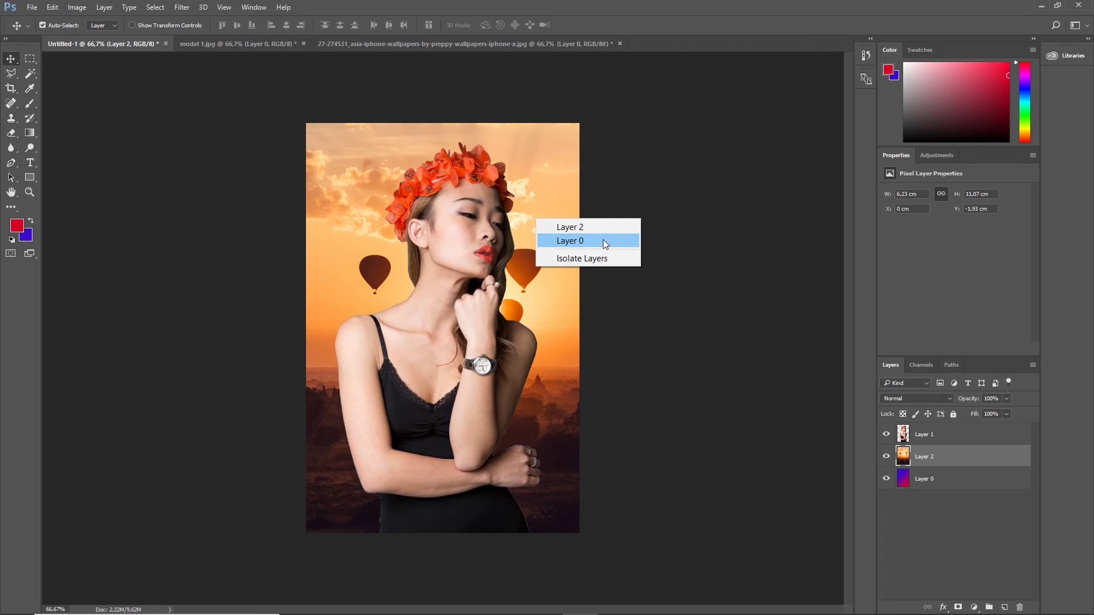
{"action": "left_click", "coordinate": [579, 228]}
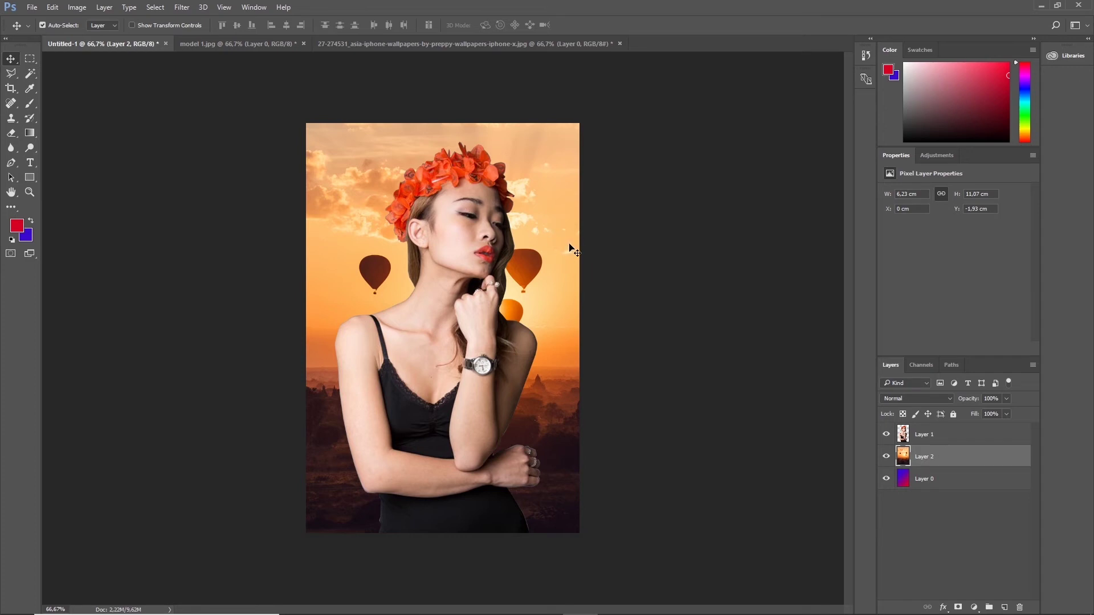
{"action": "left_click", "coordinate": [31, 61]}
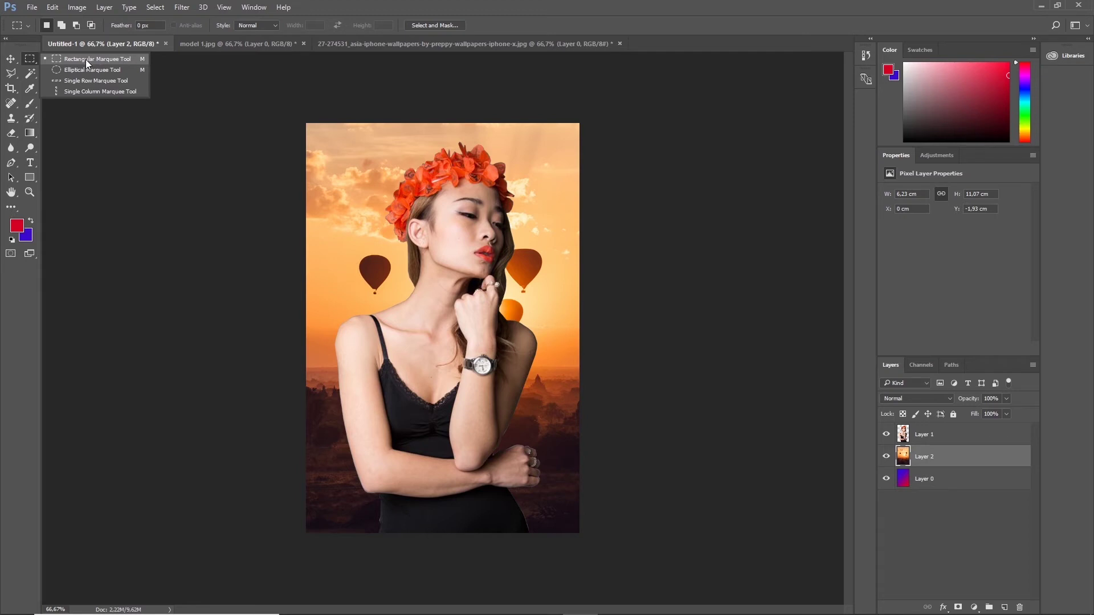
{"action": "left_click", "coordinate": [27, 61]}
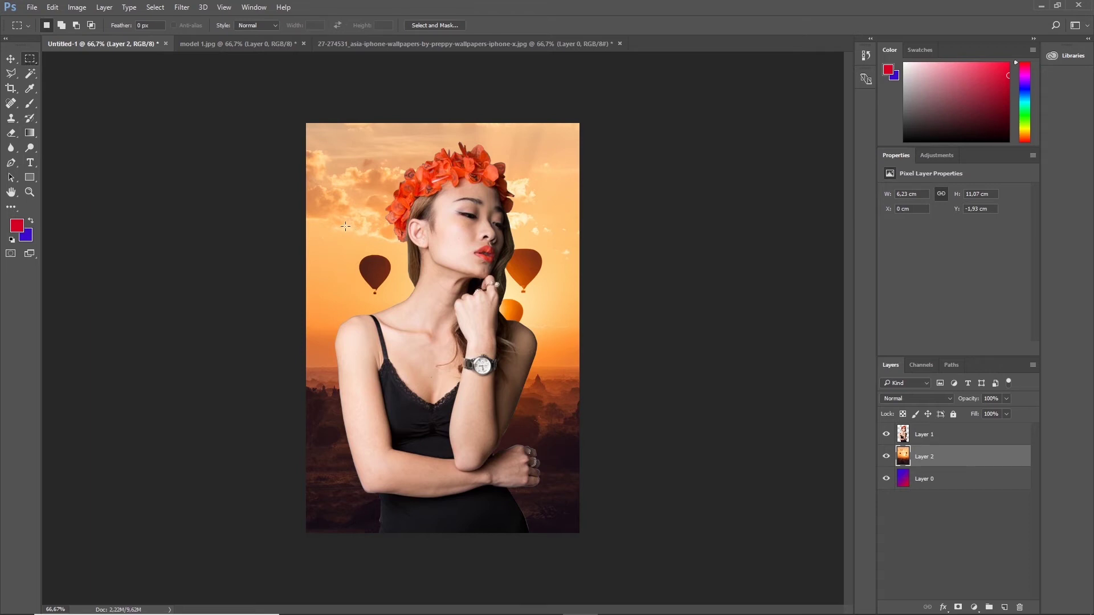
{"action": "right_click", "coordinate": [327, 234]}
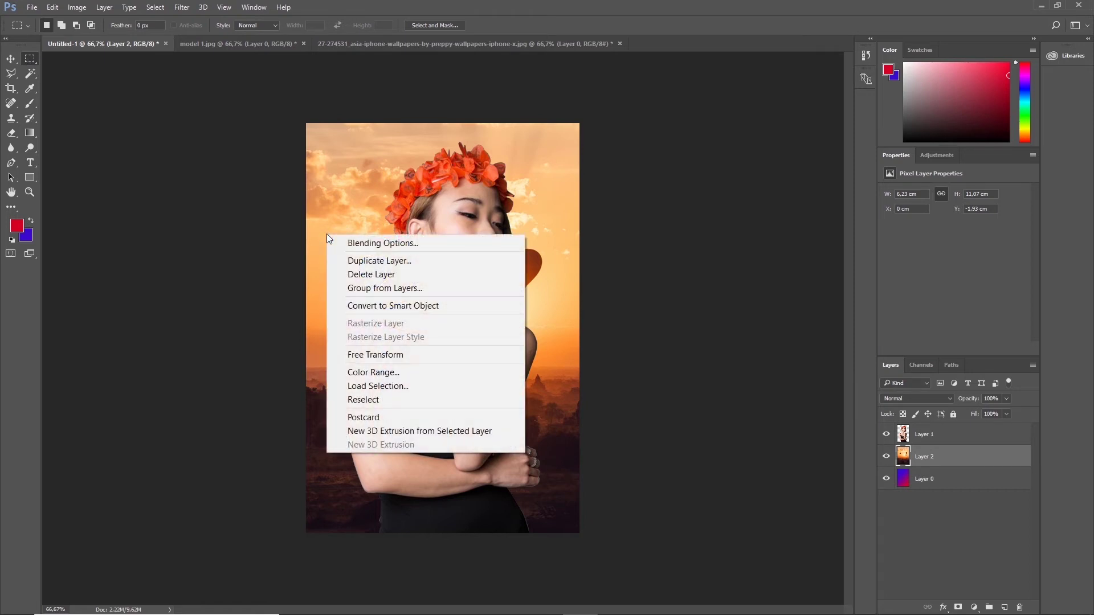
Free-transform the wallpaper at 33.33% zoom to see all handles, commit, and start saving
{"action": "left_click", "coordinate": [394, 355]}
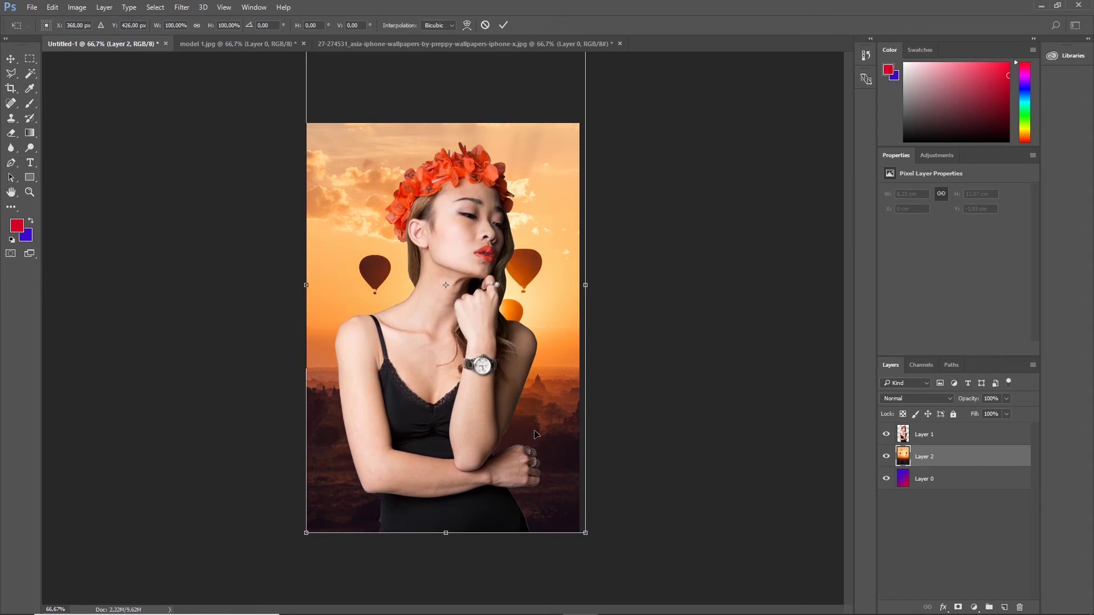
{"action": "key", "text": "ctrl+minus"}
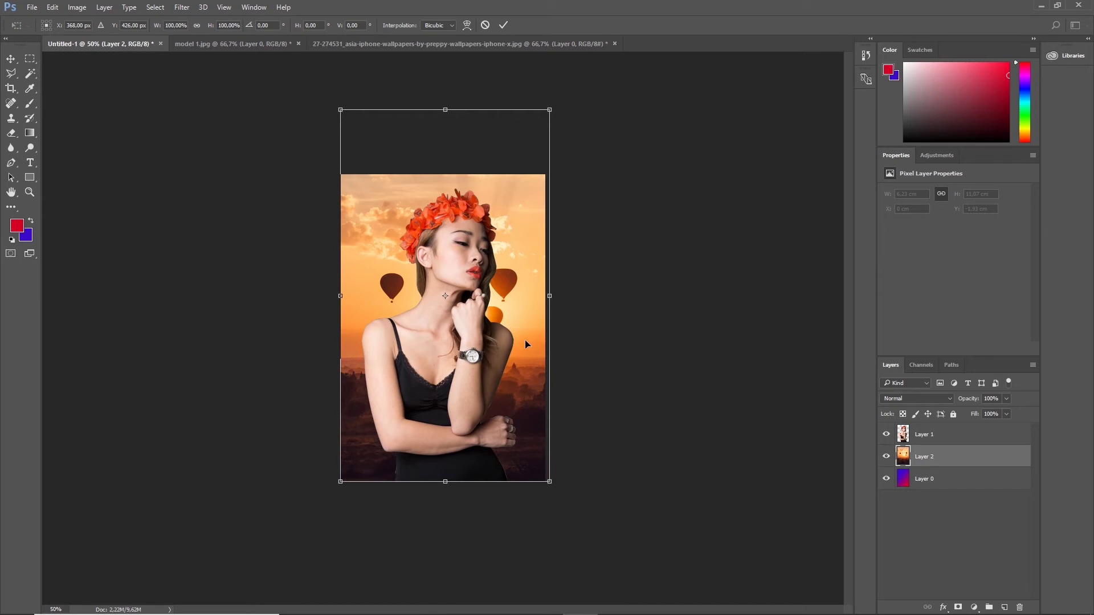
{"action": "key", "text": "ctrl+minus"}
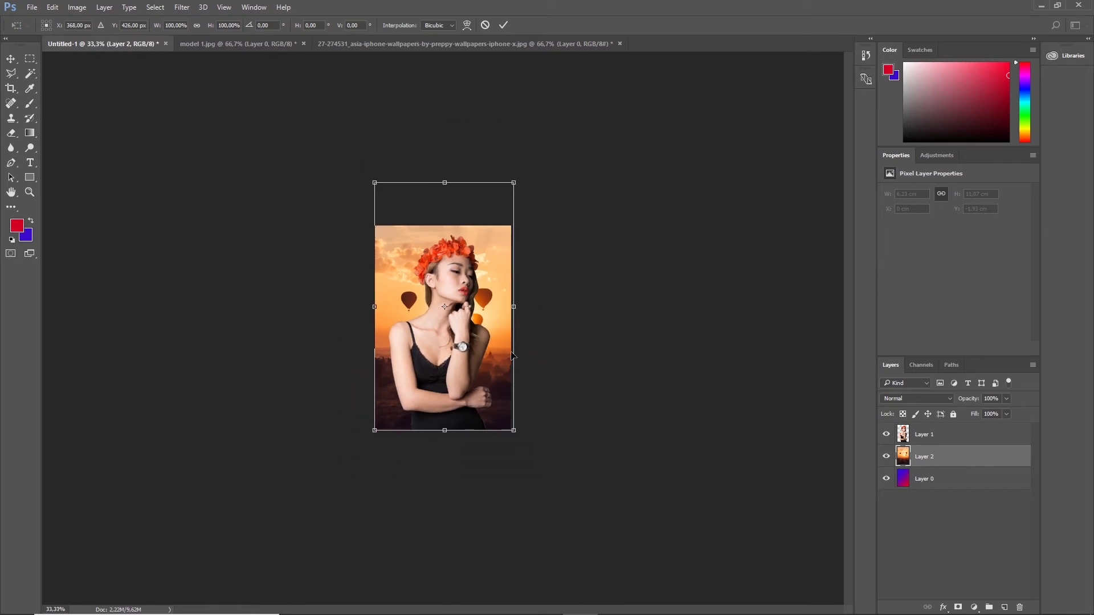
{"action": "key", "text": "ctrl+plus"}
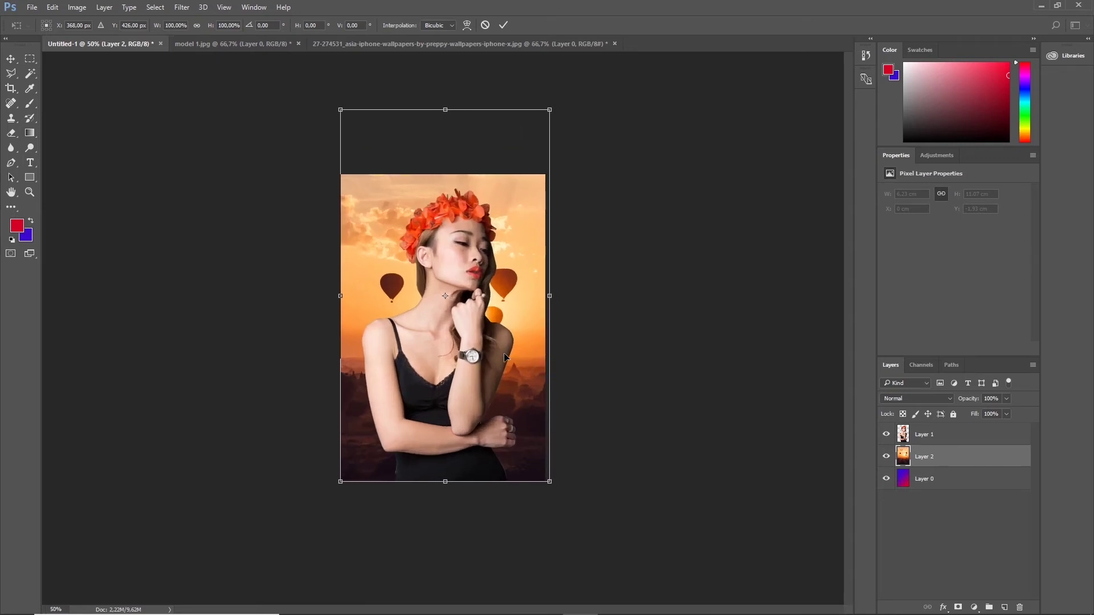
{"action": "key", "text": "ctrl+minus"}
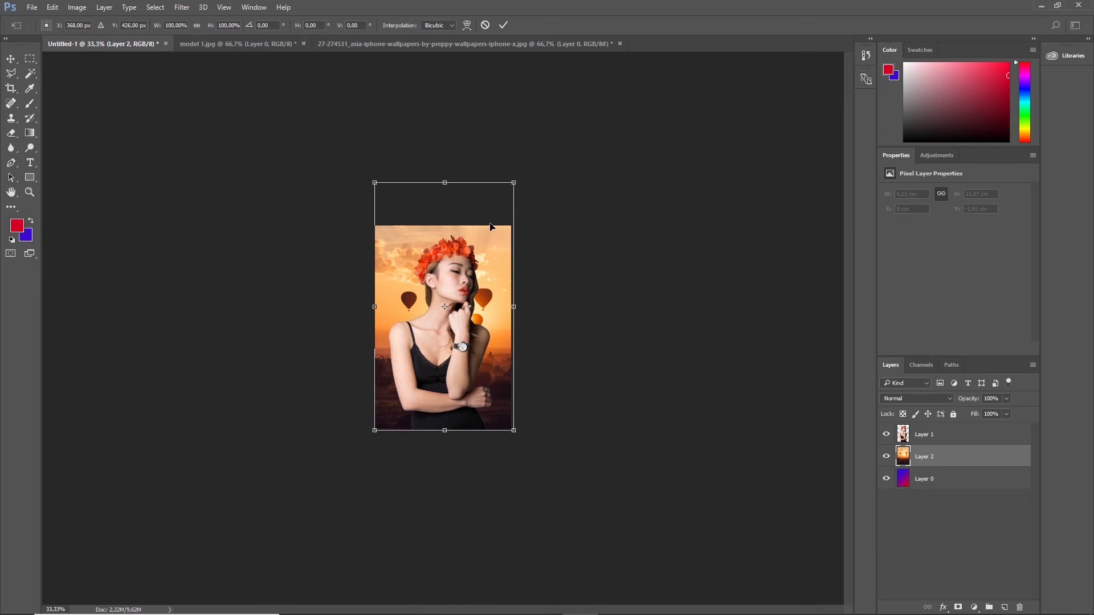
{"action": "key", "text": "Return"}
{"action": "key", "text": "ctrl+s"}
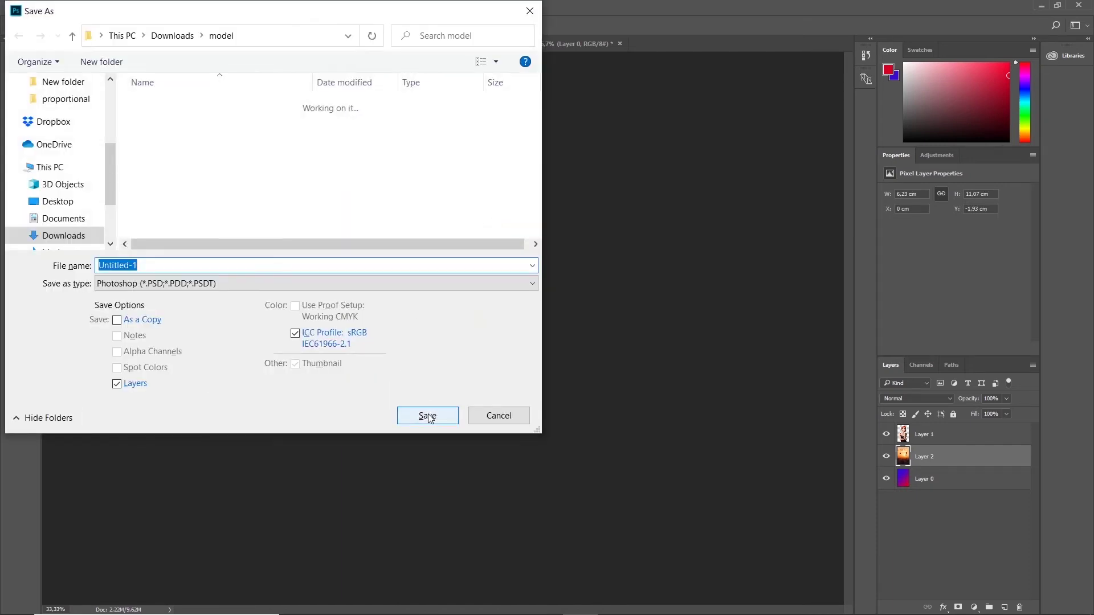
Save the composite as Untitled-1.psd with default format options, then restart Free Transform on the wallpaper
{"action": "left_click", "coordinate": [428, 416]}
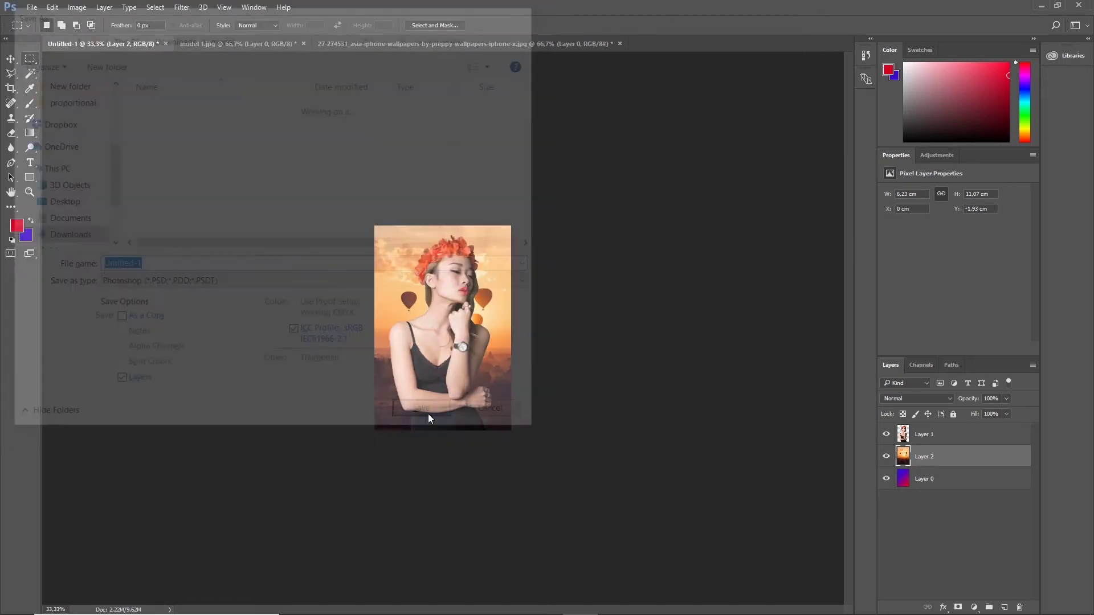
{"action": "left_click", "coordinate": [671, 185]}
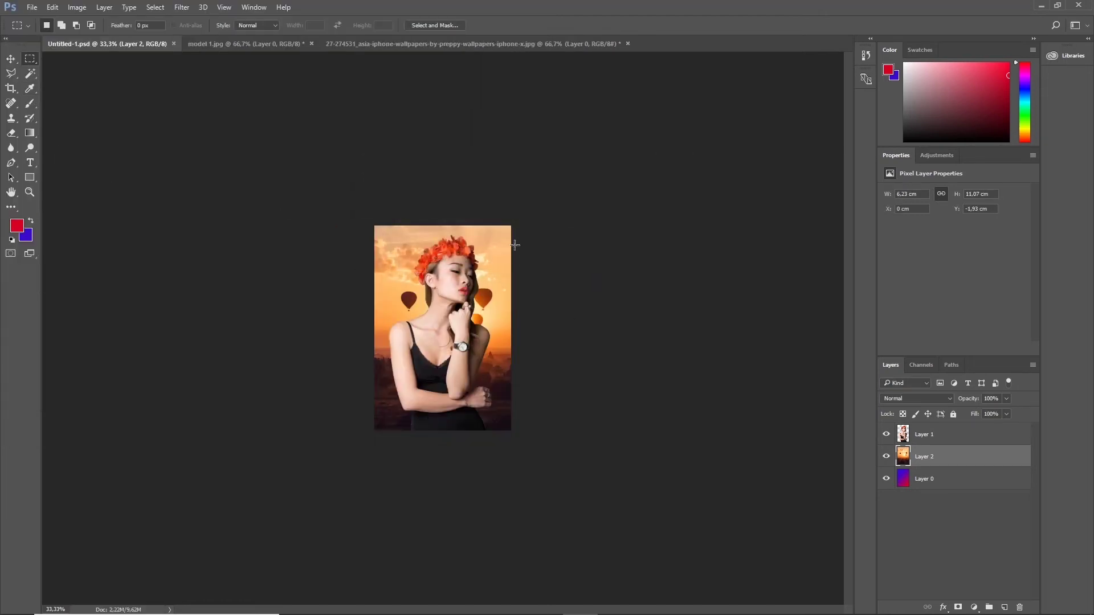
{"action": "right_click", "coordinate": [491, 239]}
{"action": "left_click", "coordinate": [545, 360]}
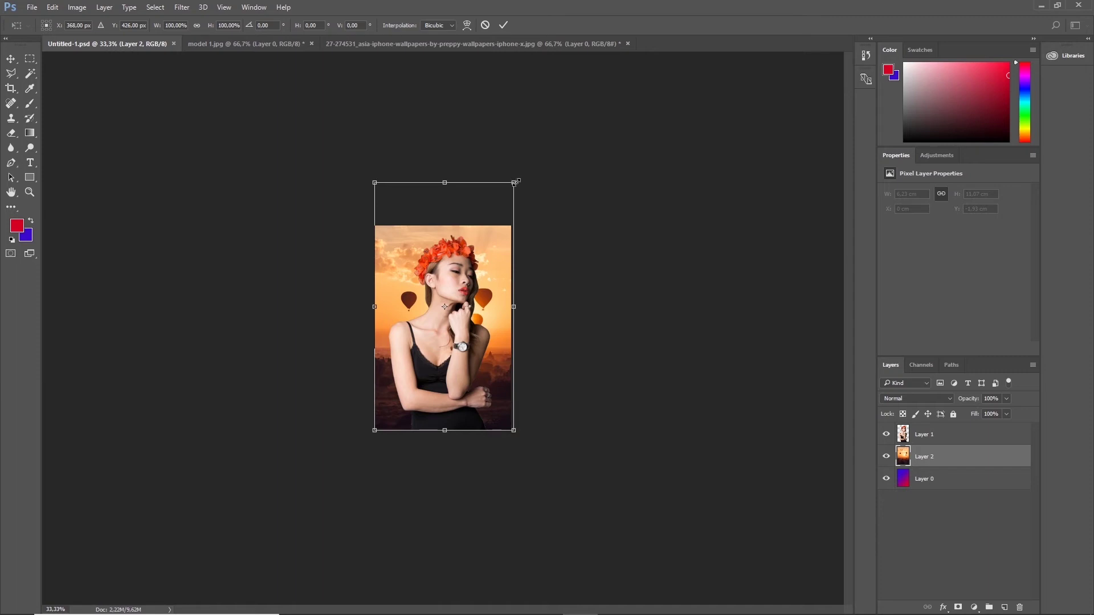
Scale the wallpaper up from its top-right corner to about 130.7% and apply the resize
{"action": "left_click_drag", "start_coordinate": [515, 182], "coordinate": [500, 196]}
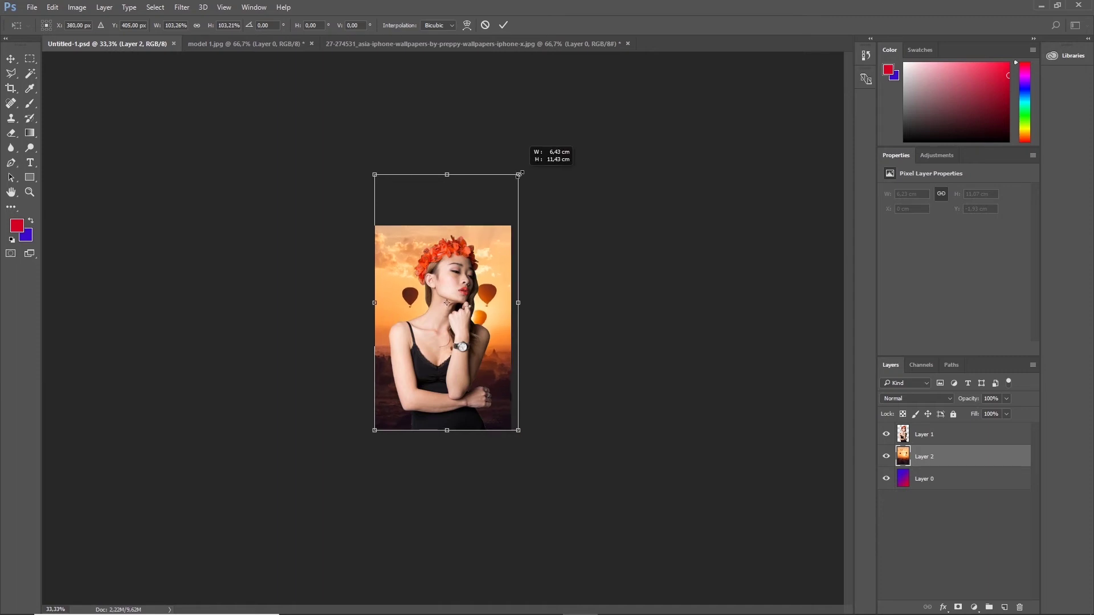
{"action": "left_click_drag", "start_coordinate": [500, 195], "coordinate": [501, 196]}
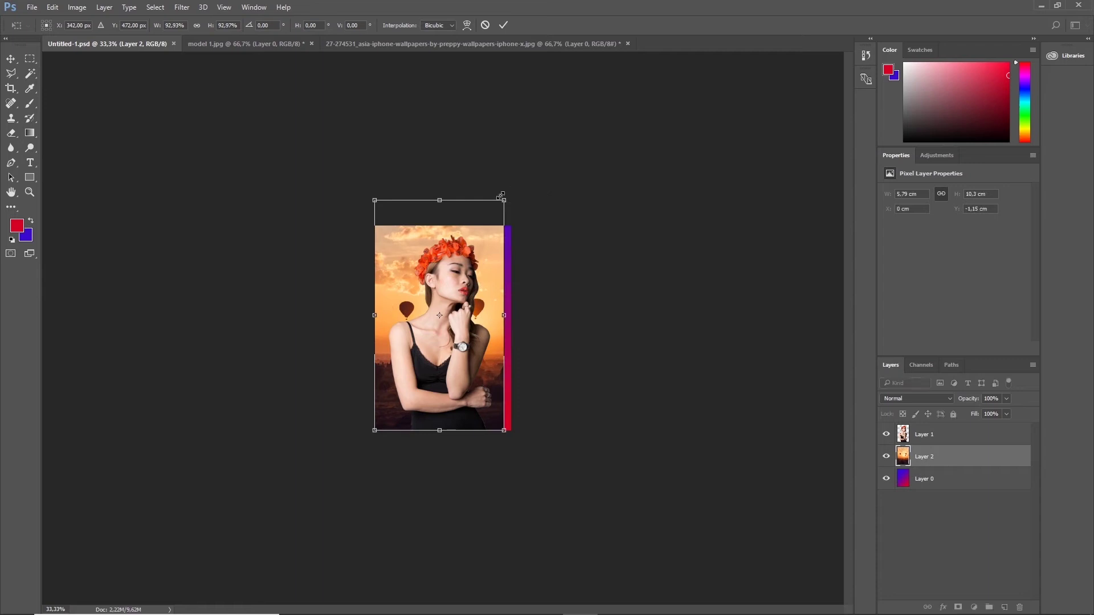
{"action": "key", "text": "ctrl+z"}
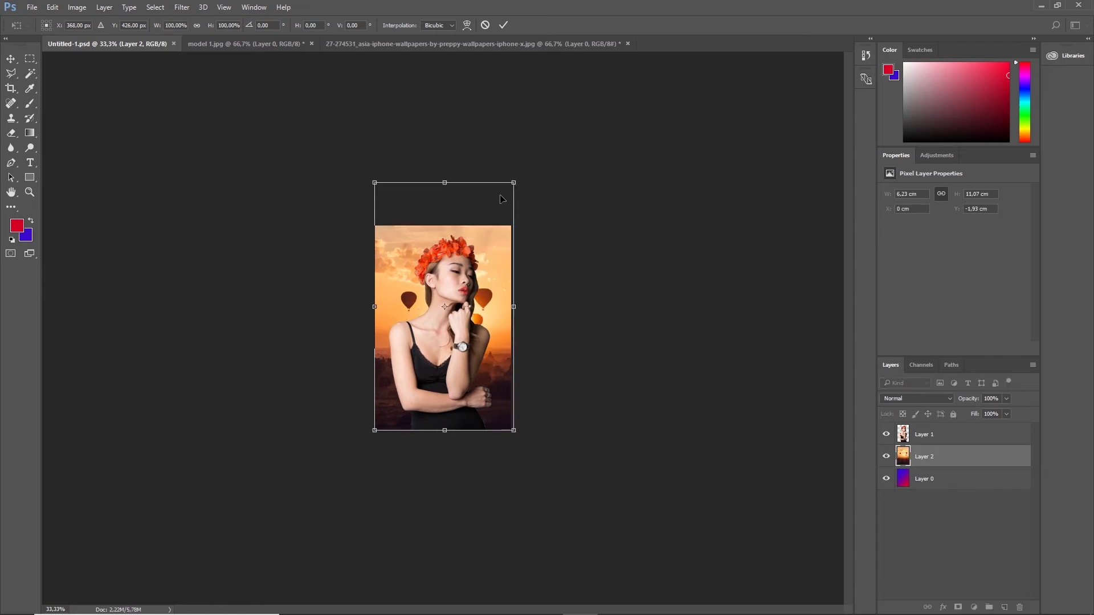
{"action": "mouse_move", "coordinate": [514, 184]}
{"action": "left_mouse_down"}
{"action": "mouse_move", "coordinate": [525, 179]}
{"action": "mouse_move", "coordinate": [532, 232]}
{"action": "mouse_move", "coordinate": [587, 259]}
{"action": "mouse_move", "coordinate": [621, 224]}
{"action": "mouse_move", "coordinate": [585, 259]}
{"action": "mouse_move", "coordinate": [640, 176]}
{"action": "mouse_move", "coordinate": [606, 213]}
{"action": "mouse_move", "coordinate": [631, 187]}
{"action": "mouse_move", "coordinate": [662, 116]}
{"action": "mouse_move", "coordinate": [652, 107]}
{"action": "mouse_move", "coordinate": [620, 139]}
{"action": "left_mouse_up"}
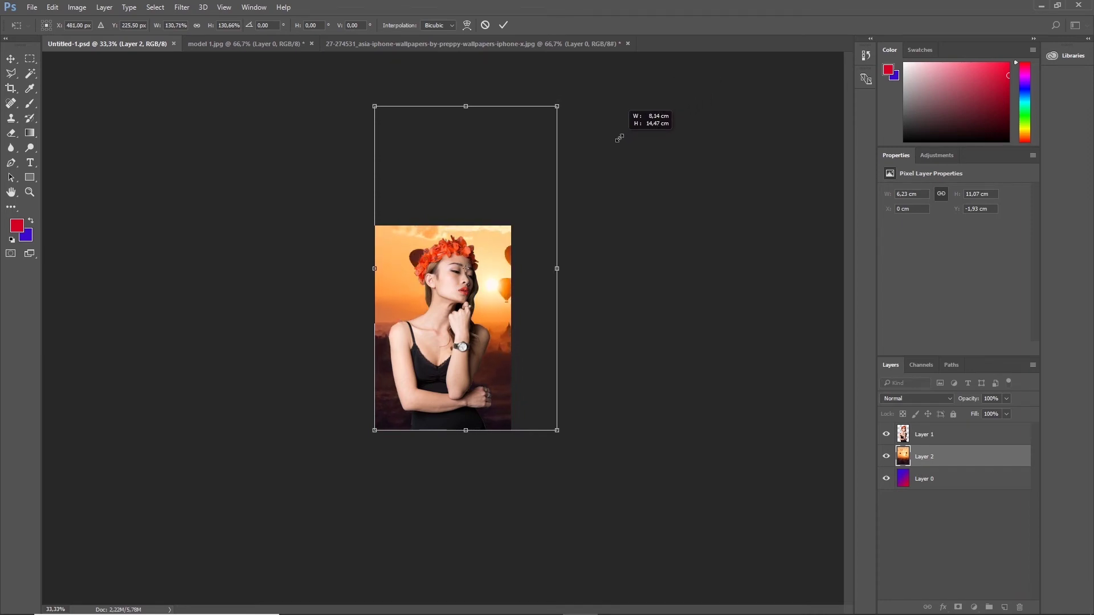
{"action": "left_click_drag", "start_coordinate": [620, 139], "coordinate": [620, 138]}
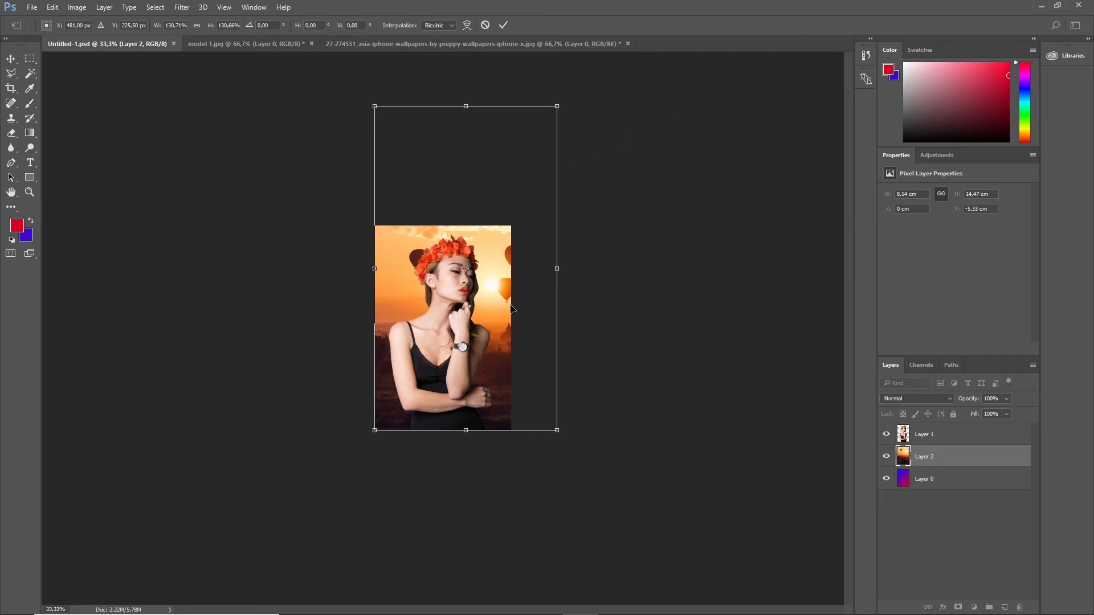
{"action": "left_click", "coordinate": [15, 61]}
{"action": "left_click", "coordinate": [547, 236]}
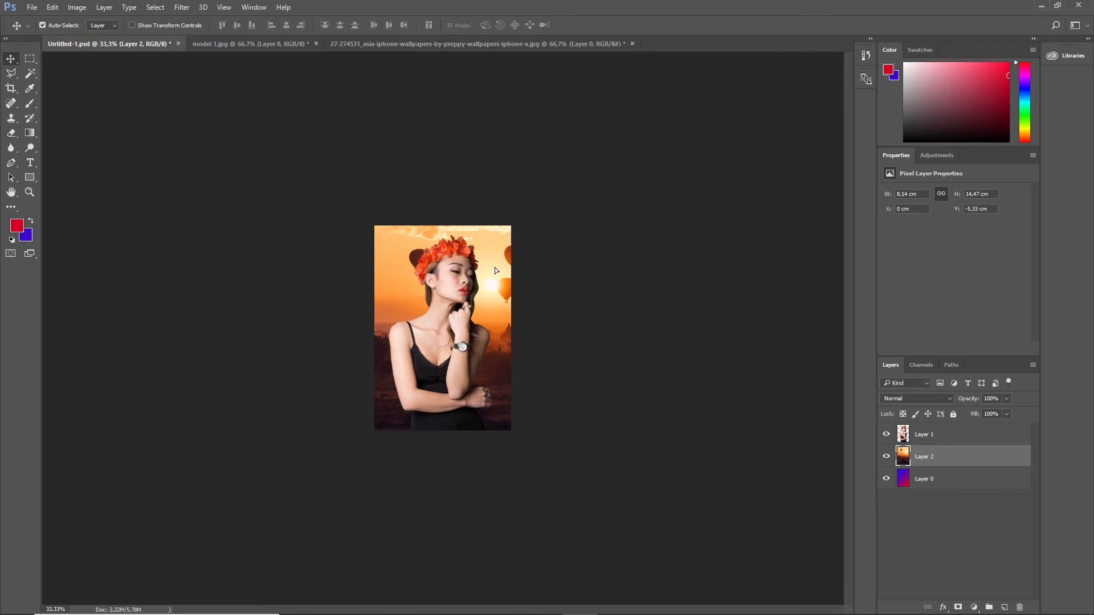
Shift the wallpaper slightly left, then select Layer 1 and nudge the model left
{"action": "left_click_drag", "start_coordinate": [496, 269], "coordinate": [484, 270]}
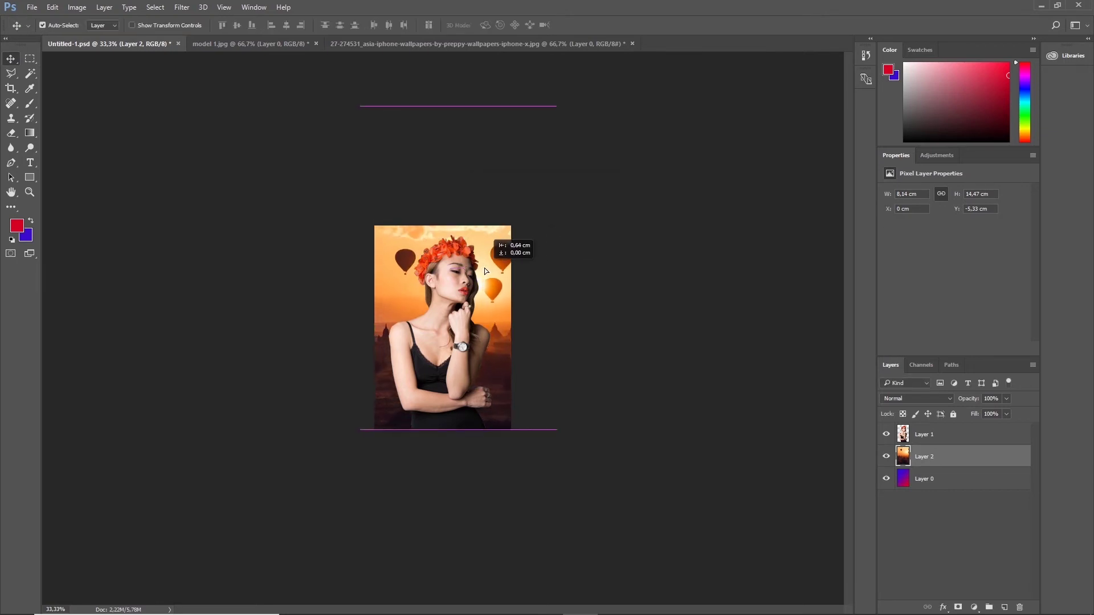
{"action": "left_click_drag", "start_coordinate": [484, 267], "coordinate": [484, 270]}
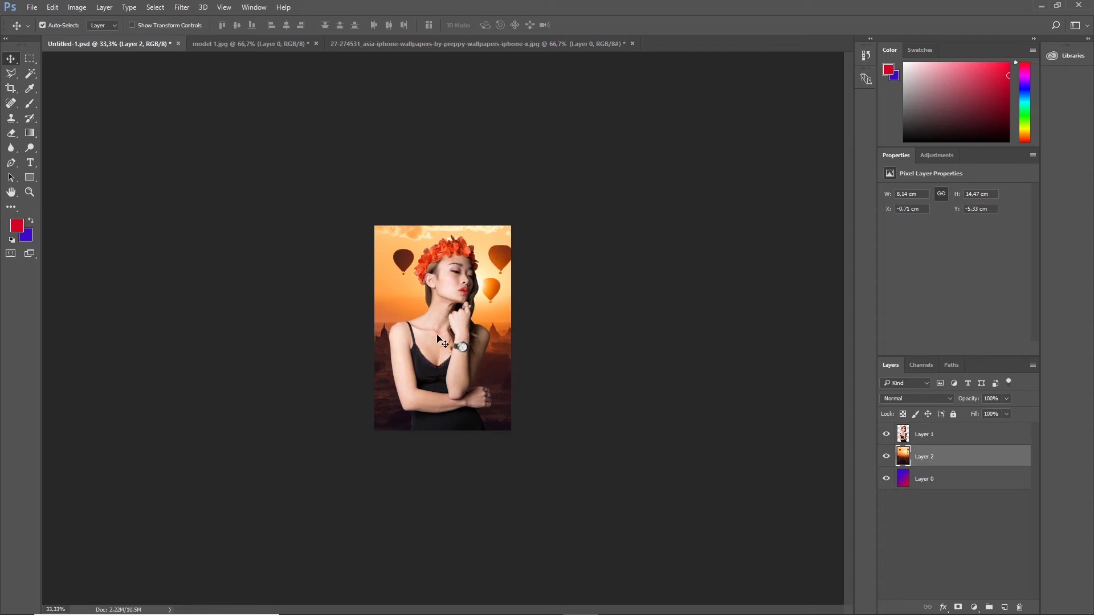
{"action": "right_click", "coordinate": [439, 337]}
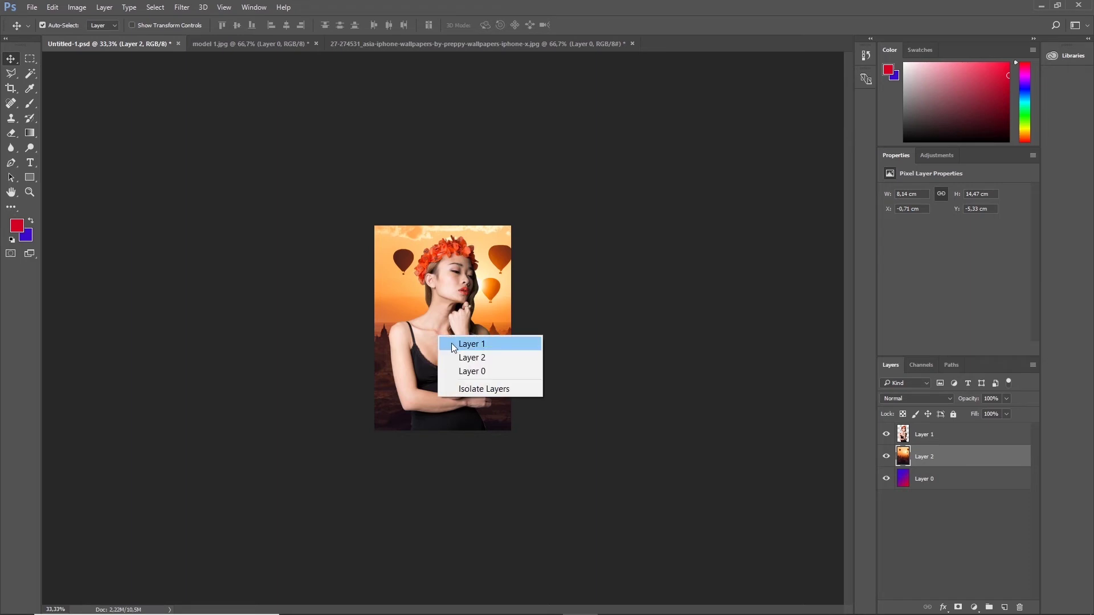
{"action": "left_click", "coordinate": [451, 343]}
{"action": "left_click_drag", "start_coordinate": [446, 341], "coordinate": [431, 340]}
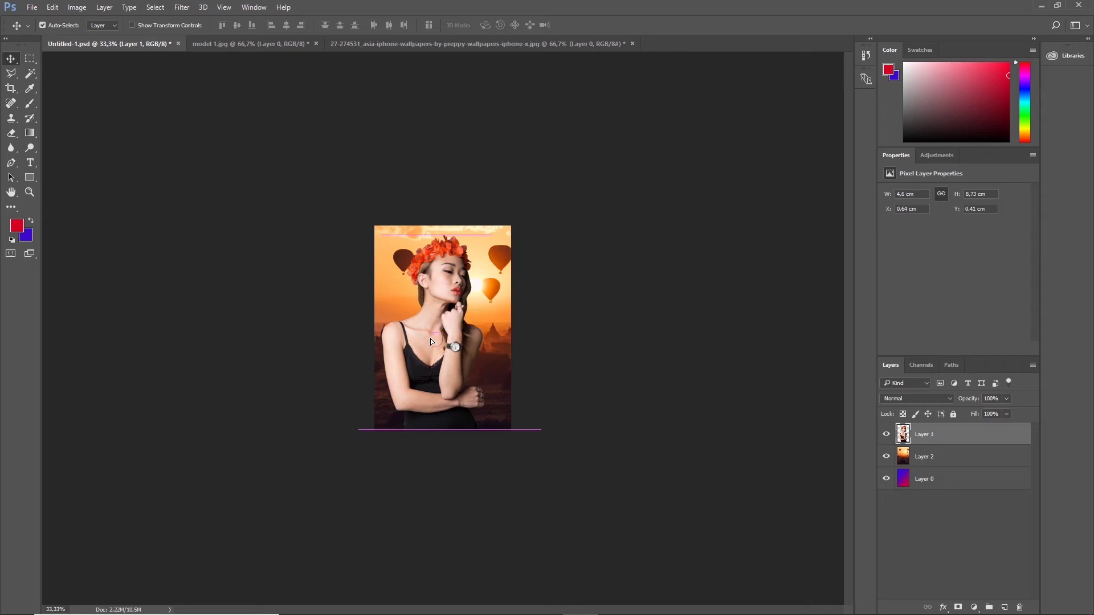
Reselect Layer 2 and settle the wallpaper so balloons flank the model's head
{"action": "right_click", "coordinate": [493, 286]}
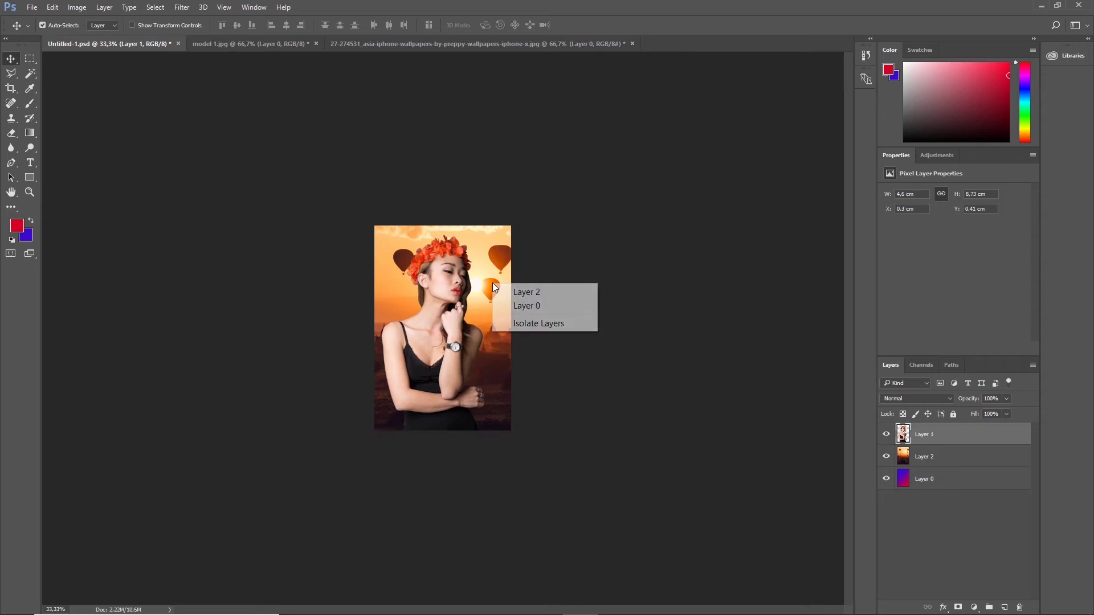
{"action": "left_click", "coordinate": [935, 456]}
{"action": "left_click", "coordinate": [934, 457]}
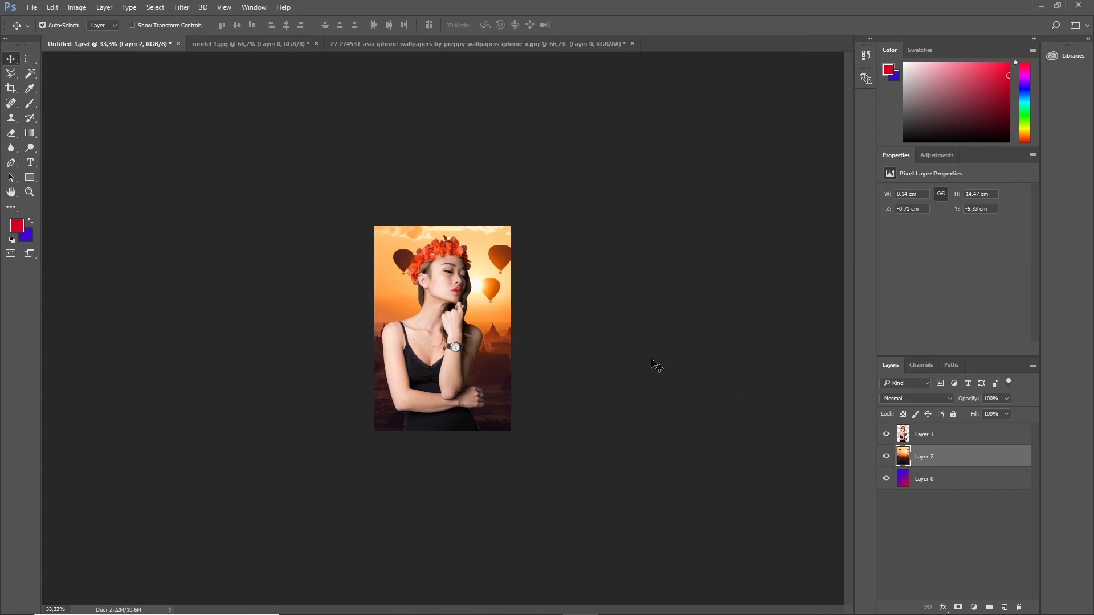
{"action": "left_click_drag", "start_coordinate": [499, 303], "coordinate": [496, 299]}
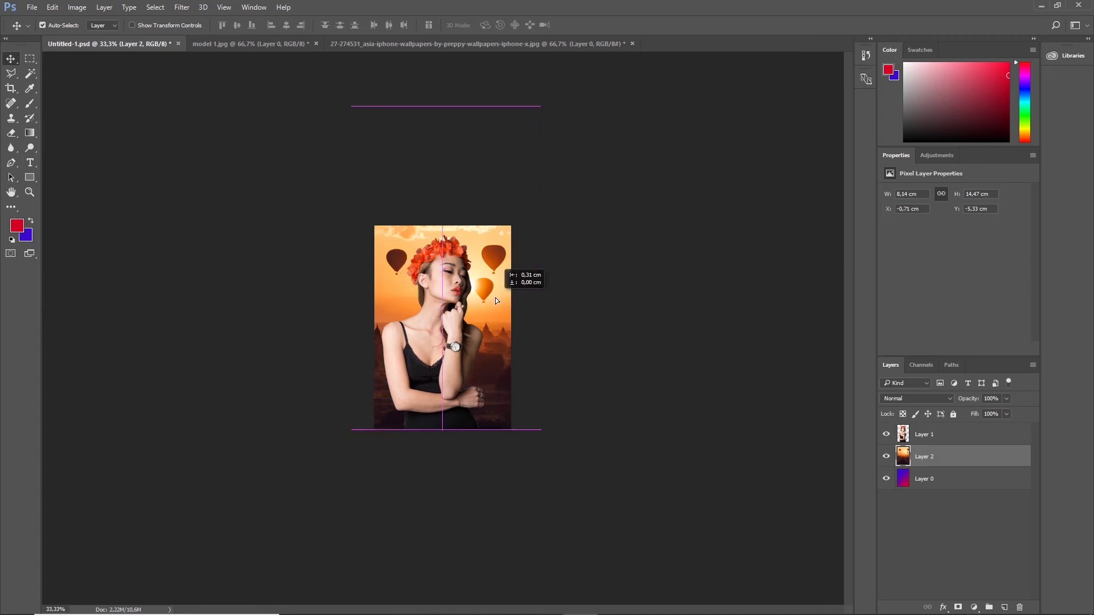
{"action": "left_click_drag", "start_coordinate": [496, 301], "coordinate": [498, 275]}
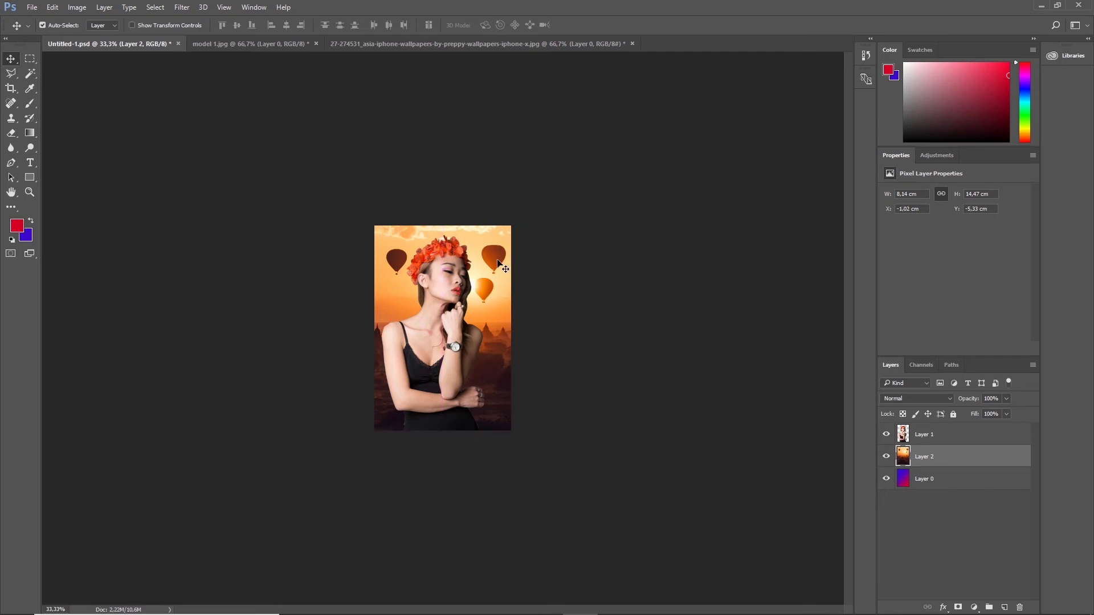
{"action": "right_click", "coordinate": [498, 263]}
{"action": "left_click", "coordinate": [515, 266]}
Free-transform the wallpaper up to about 109% and apply it
{"action": "key", "text": "m"}
{"action": "right_click", "coordinate": [484, 244]}
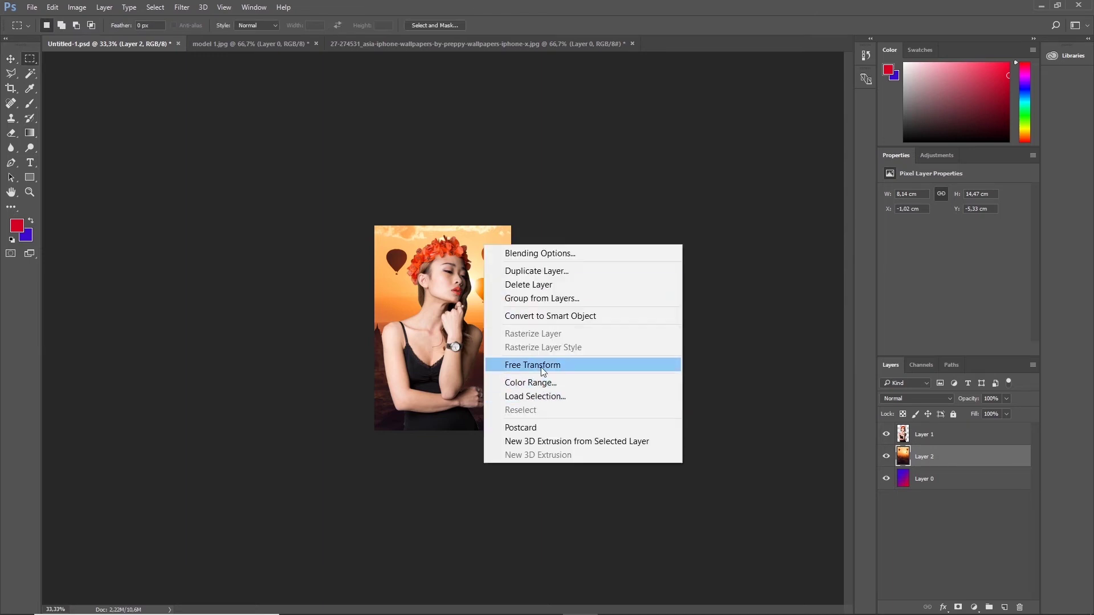
{"action": "left_click", "coordinate": [541, 366]}
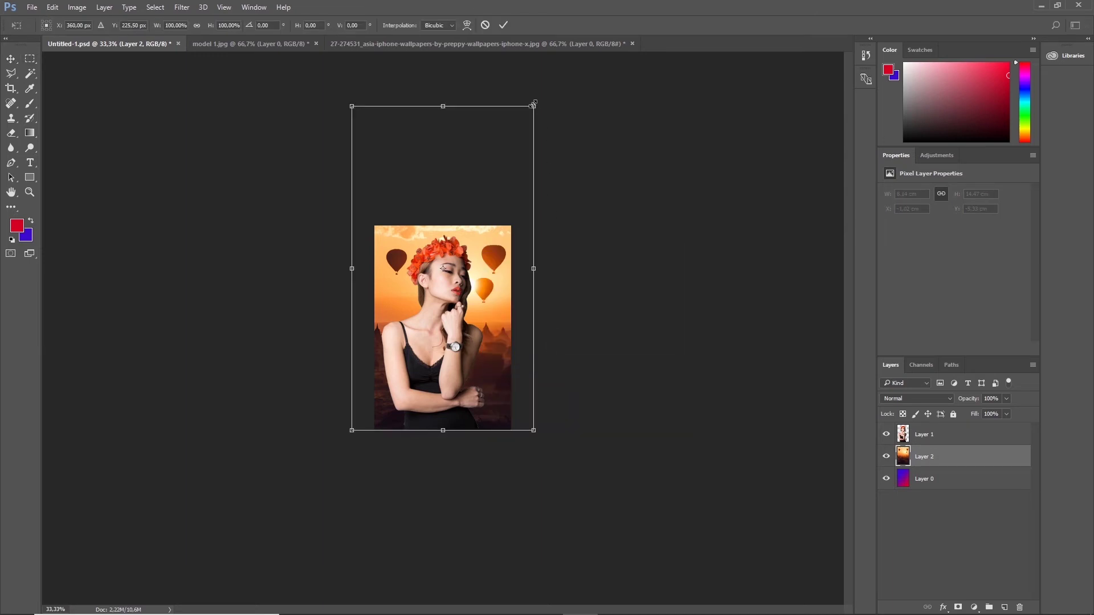
{"action": "left_click_drag", "start_coordinate": [533, 105], "coordinate": [555, 72]}
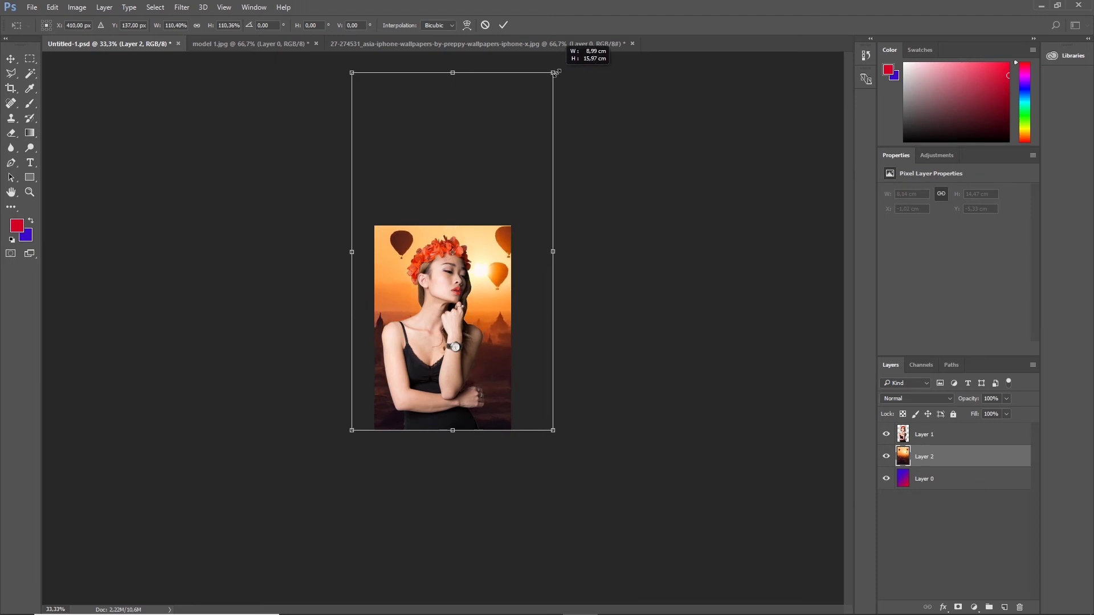
{"action": "left_click_drag", "start_coordinate": [555, 72], "coordinate": [550, 77]}
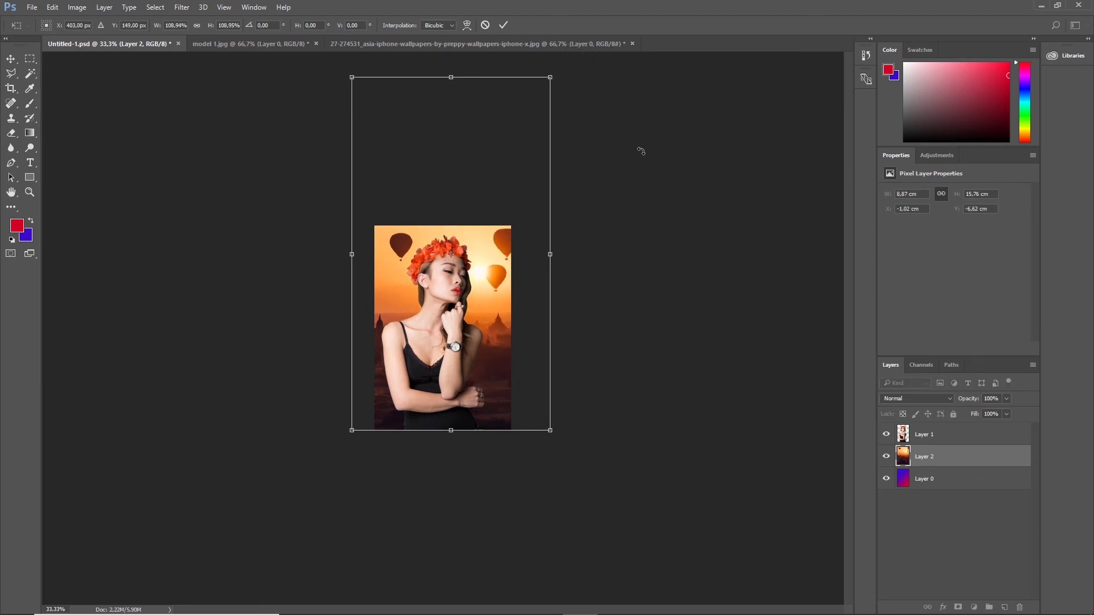
{"action": "key", "text": "Return"}
With the Move tool on Layer 2, nudge the wallpaper left twice with Shift+Left
{"action": "key", "text": "m"}
{"action": "left_click", "coordinate": [11, 58]}
{"action": "right_click", "coordinate": [503, 277]}
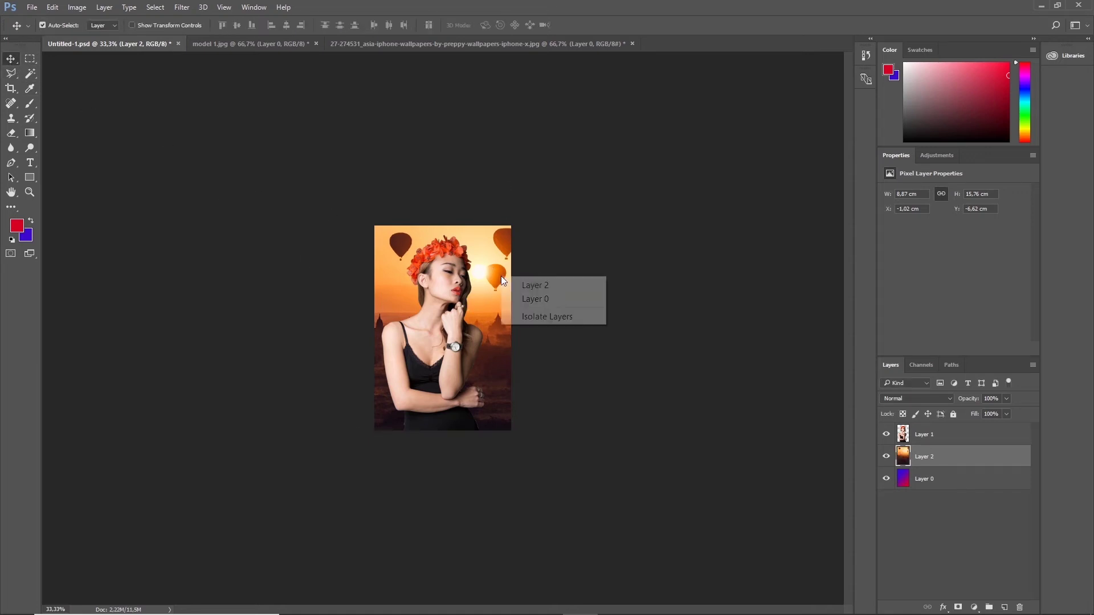
{"action": "left_click", "coordinate": [534, 286]}
{"action": "key", "text": "shift+Left"}
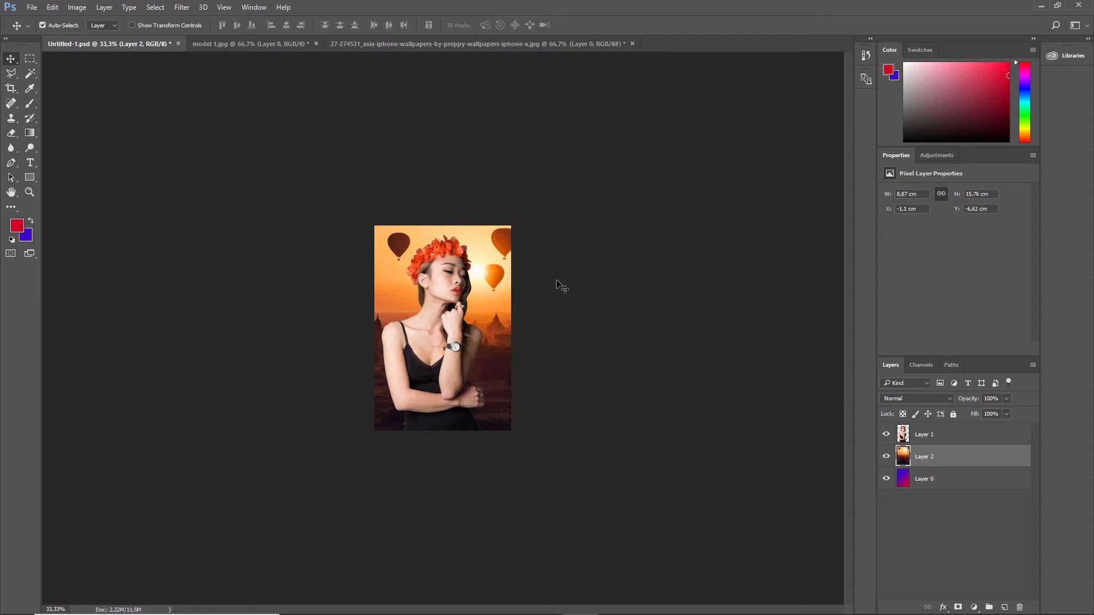
{"action": "key", "text": "shift+Left"}
{"action": "key", "text": "shift+Left"}
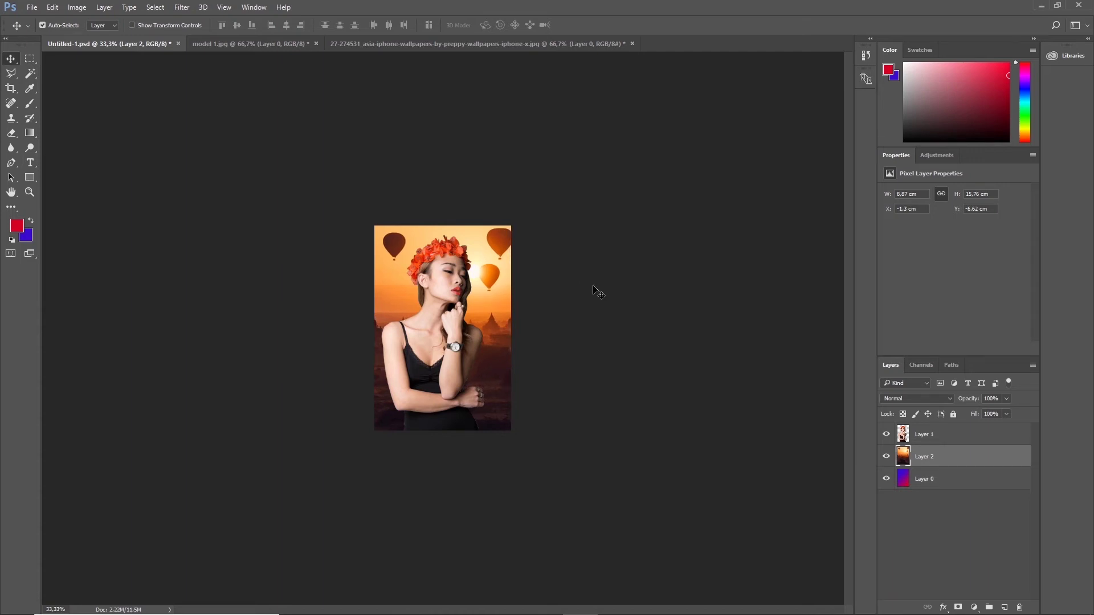
{"action": "left_click", "coordinate": [643, 364]}
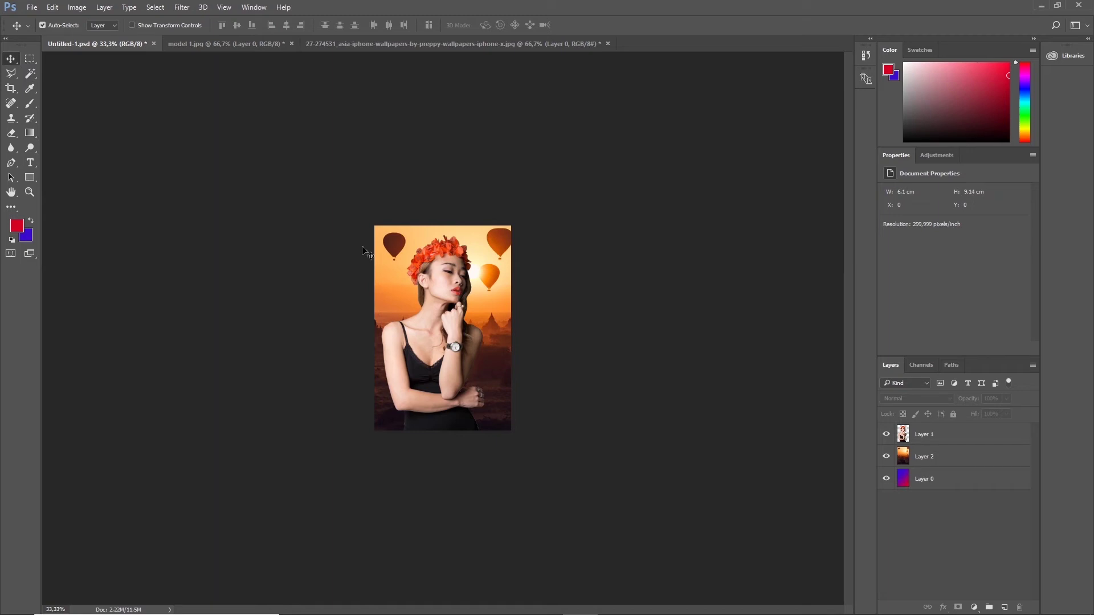
Zoom to 100% to inspect the model's cut-out edges, then zoom back out to 66.7%
{"action": "key", "text": "z"}
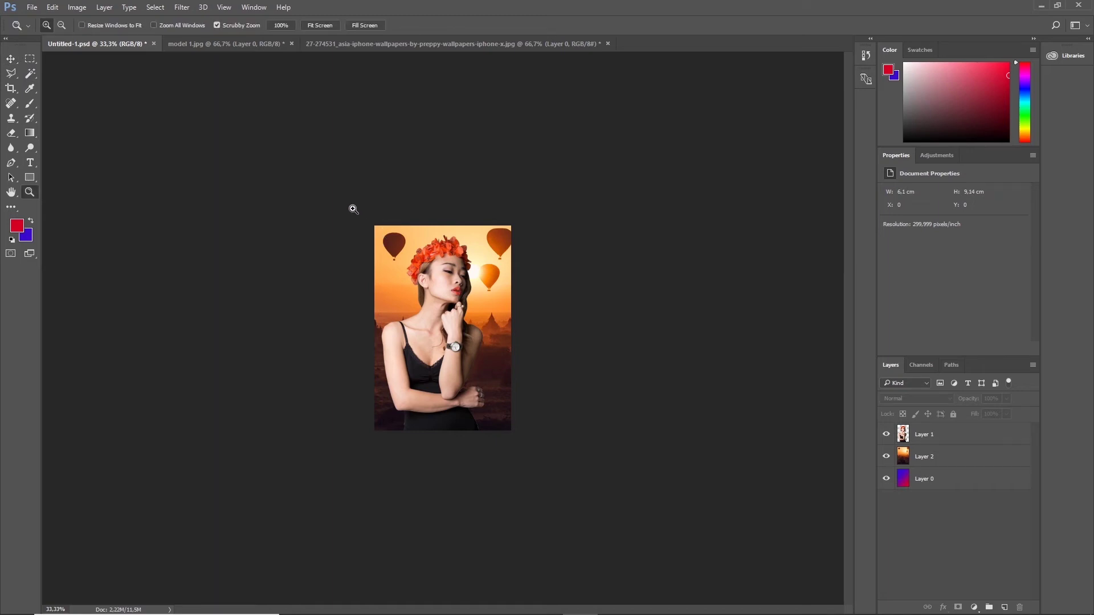
{"action": "left_click_drag", "start_coordinate": [353, 209], "coordinate": [414, 262]}
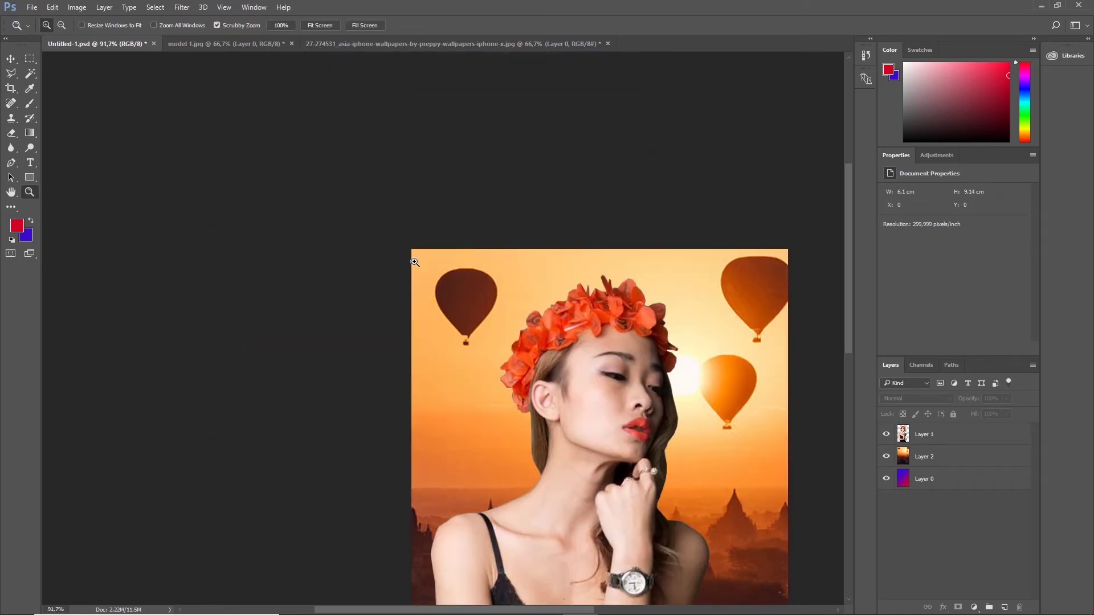
{"action": "left_click", "coordinate": [678, 381]}
{"action": "left_click_drag", "start_coordinate": [849, 311], "coordinate": [851, 360]}
{"action": "scroll", "coordinate": [852, 365], "scroll_direction": "down", "scroll_amount": 2}
{"action": "scroll", "coordinate": [852, 368], "scroll_direction": "down", "scroll_amount": 1}
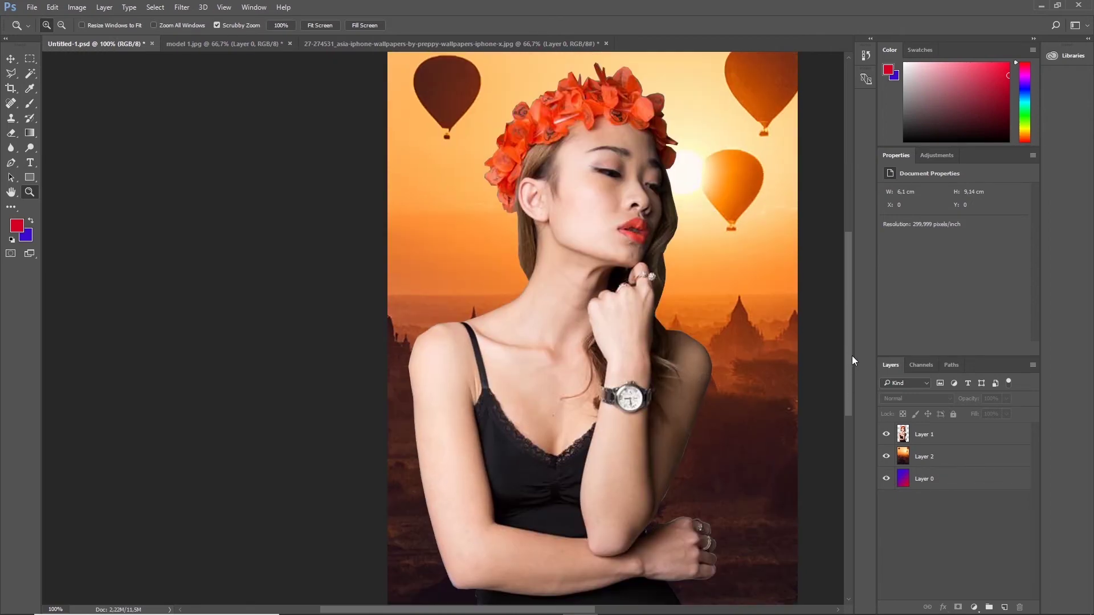
{"action": "key", "text": "ctrl+minus"}
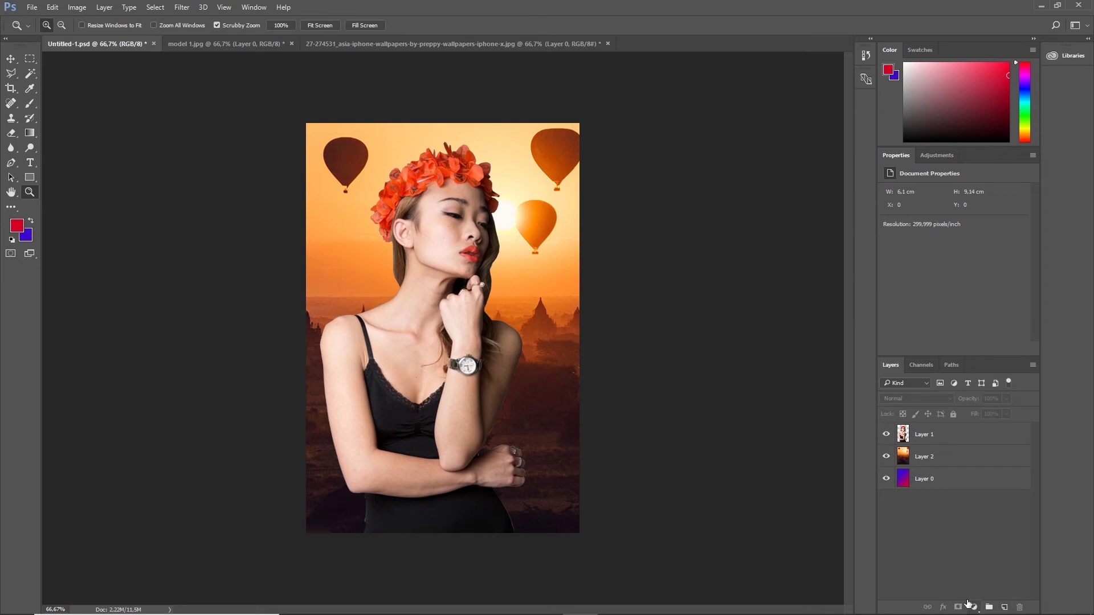
Add a Brightness/Contrast adjustment layer above Layer 1 with brightness about -36
{"action": "left_click", "coordinate": [938, 437]}
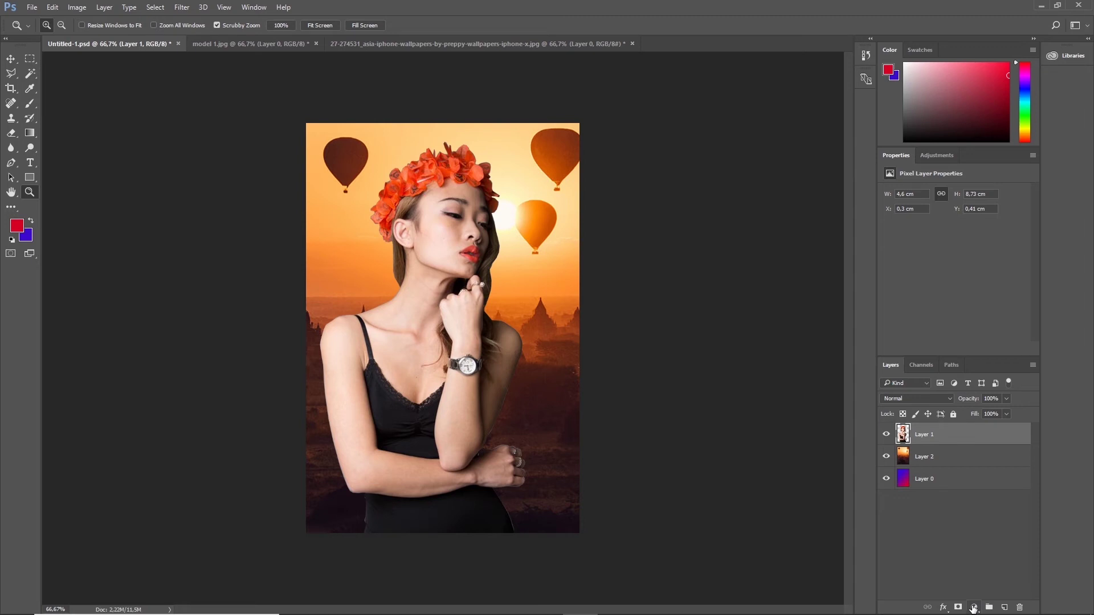
{"action": "left_click", "coordinate": [974, 607]}
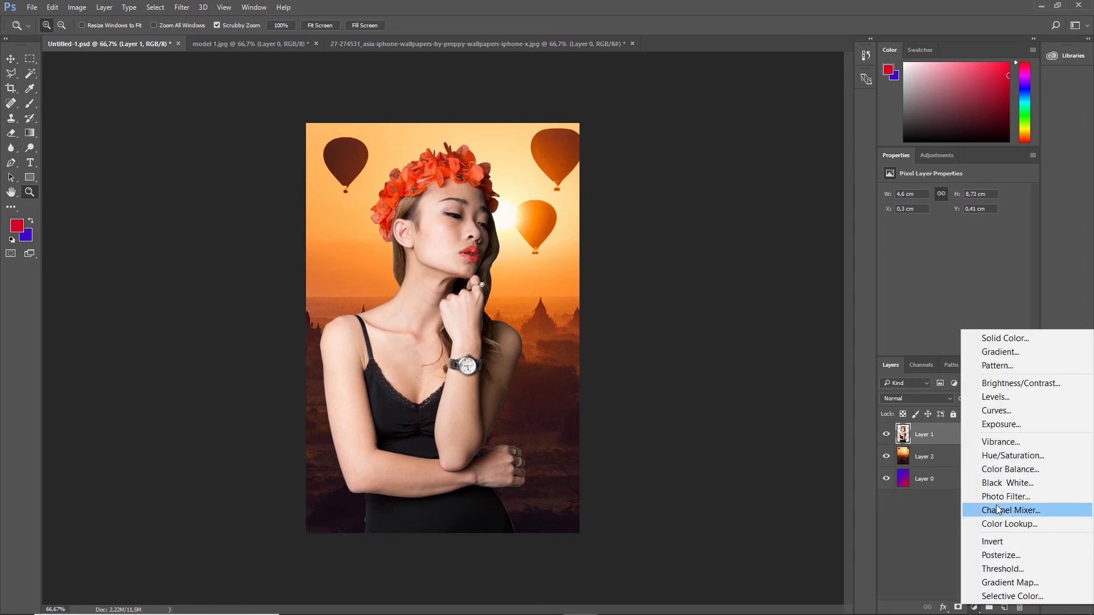
{"action": "left_click", "coordinate": [1020, 388]}
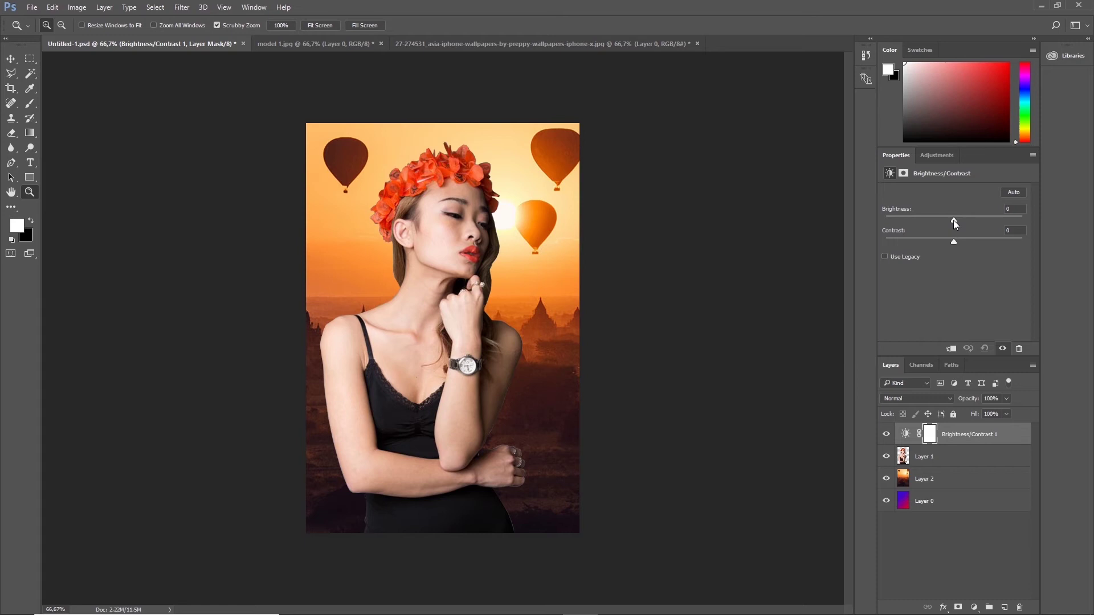
{"action": "left_click_drag", "start_coordinate": [954, 220], "coordinate": [935, 220]}
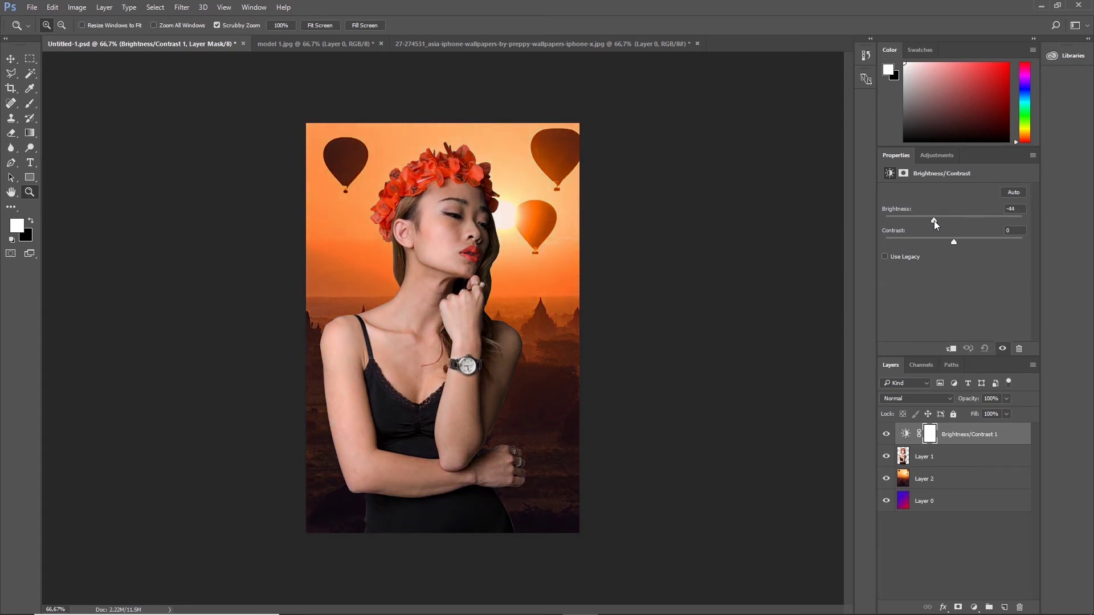
{"action": "left_click_drag", "start_coordinate": [934, 221], "coordinate": [935, 220]}
{"action": "left_click_drag", "start_coordinate": [938, 221], "coordinate": [938, 221]}
{"action": "left_click", "coordinate": [986, 558]}
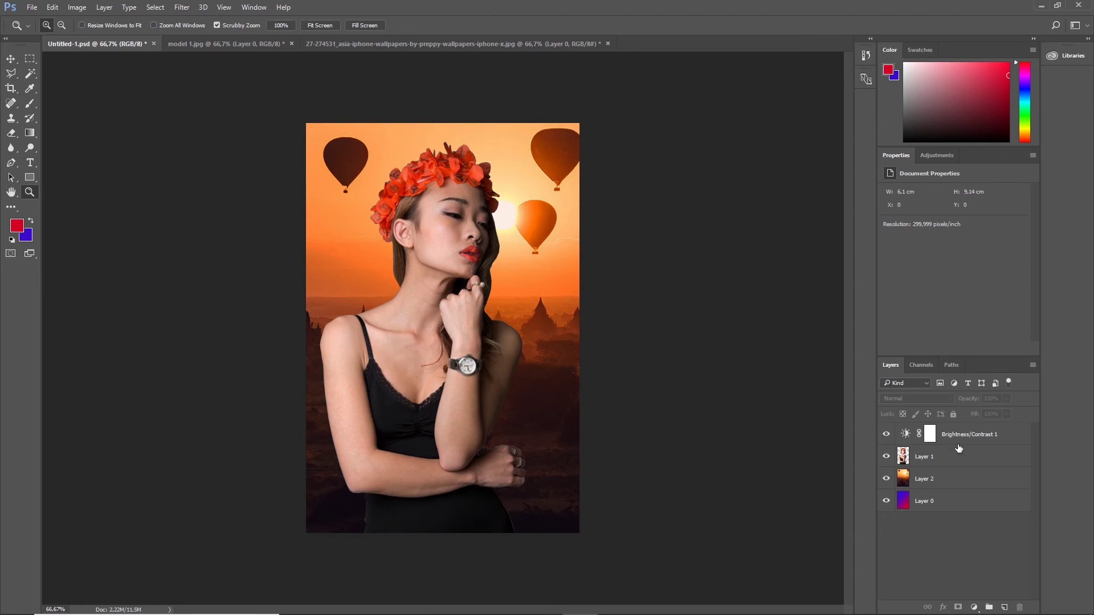
{"action": "left_click", "coordinate": [930, 459]}
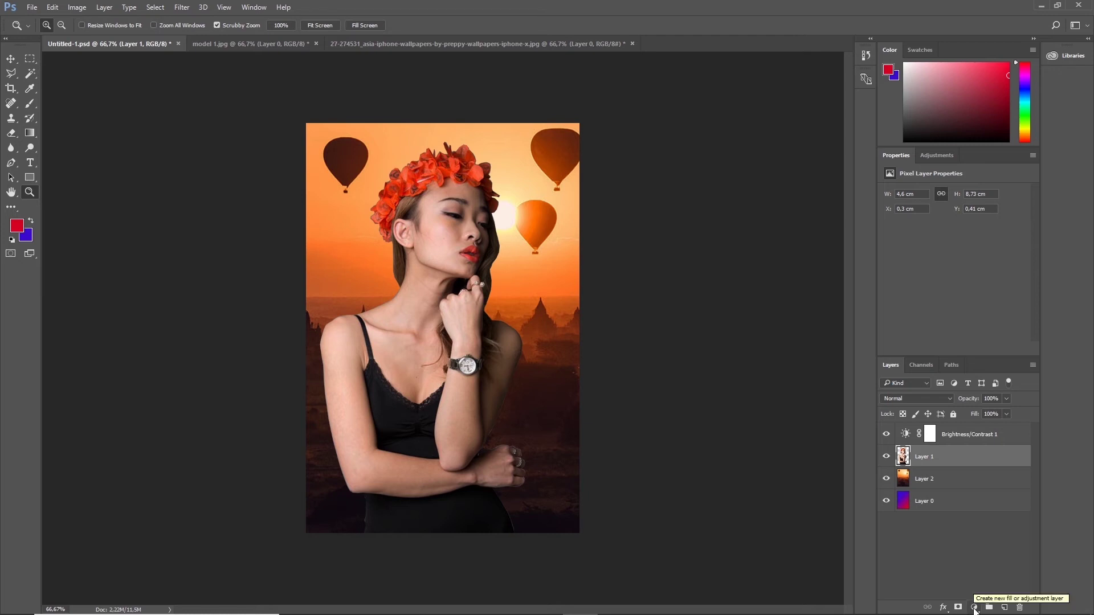
Add a Photo Filter adjustment layer above the model layer
{"action": "left_click", "coordinate": [974, 608]}
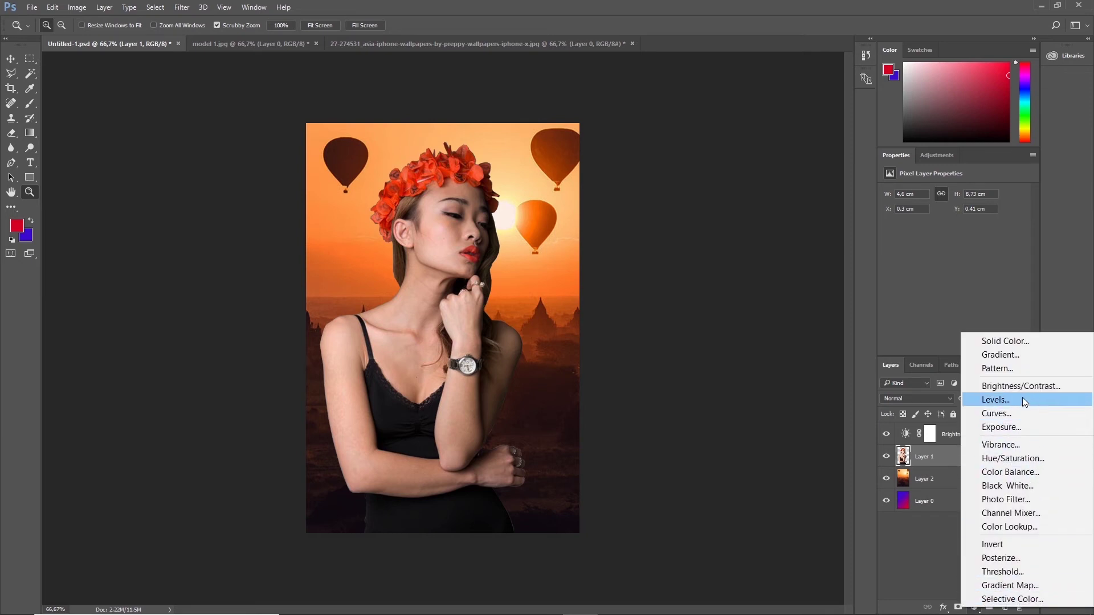
{"action": "left_click", "coordinate": [929, 542]}
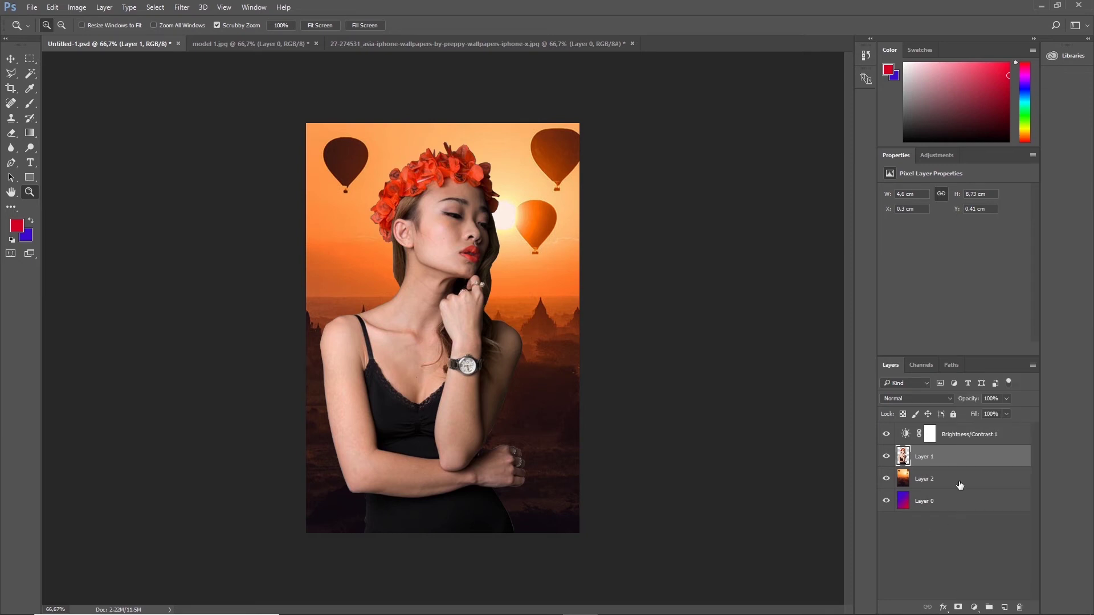
{"action": "left_click", "coordinate": [975, 609]}
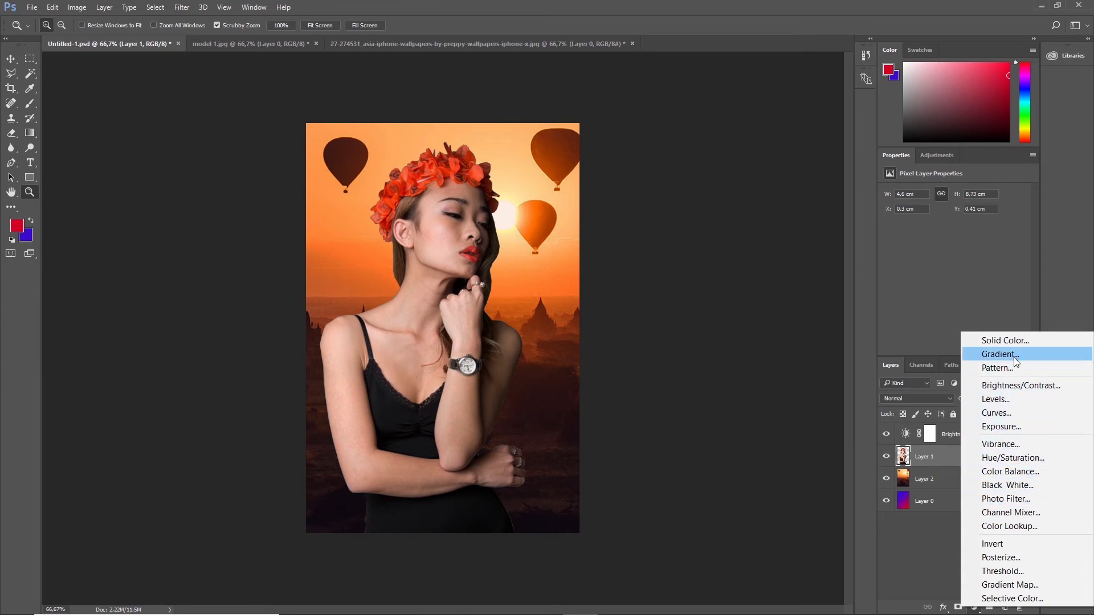
{"action": "left_click", "coordinate": [1013, 500]}
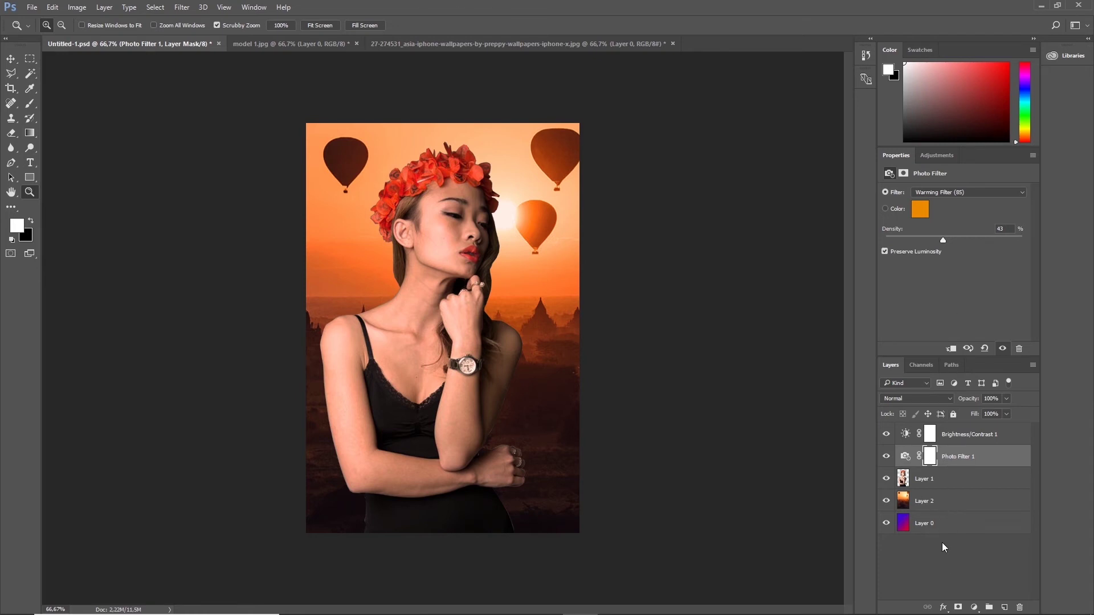
{"action": "left_click", "coordinate": [903, 173]}
{"action": "left_click", "coordinate": [892, 173]}
Set the Photo Filter to Orange after trying Violet, then hide Brightness/Contrast to compare
{"action": "left_click", "coordinate": [990, 190]}
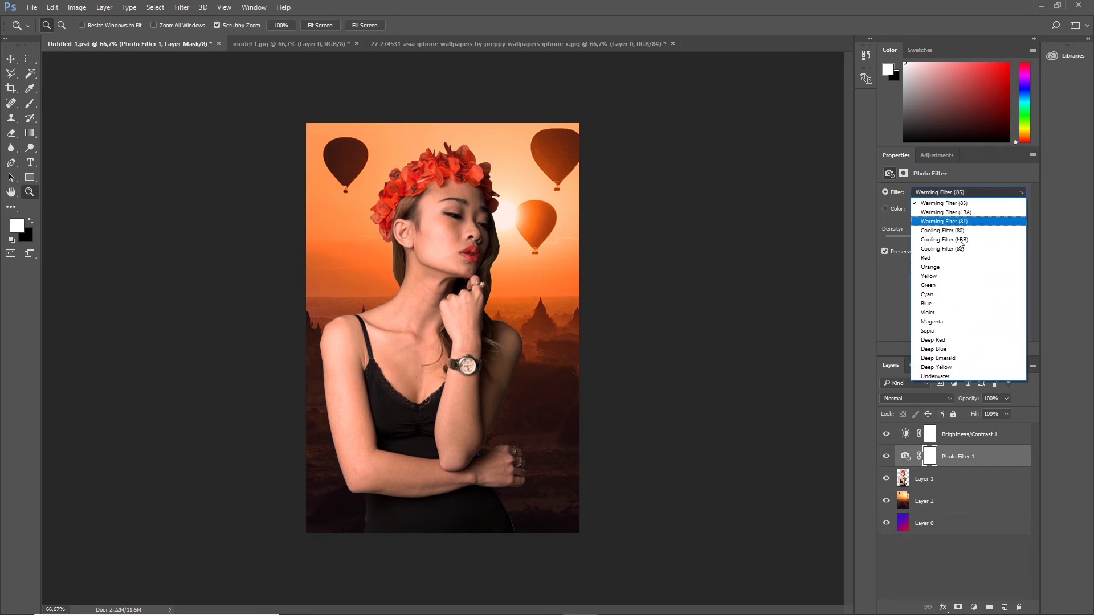
{"action": "left_click", "coordinate": [932, 268]}
{"action": "left_click", "coordinate": [1023, 192]}
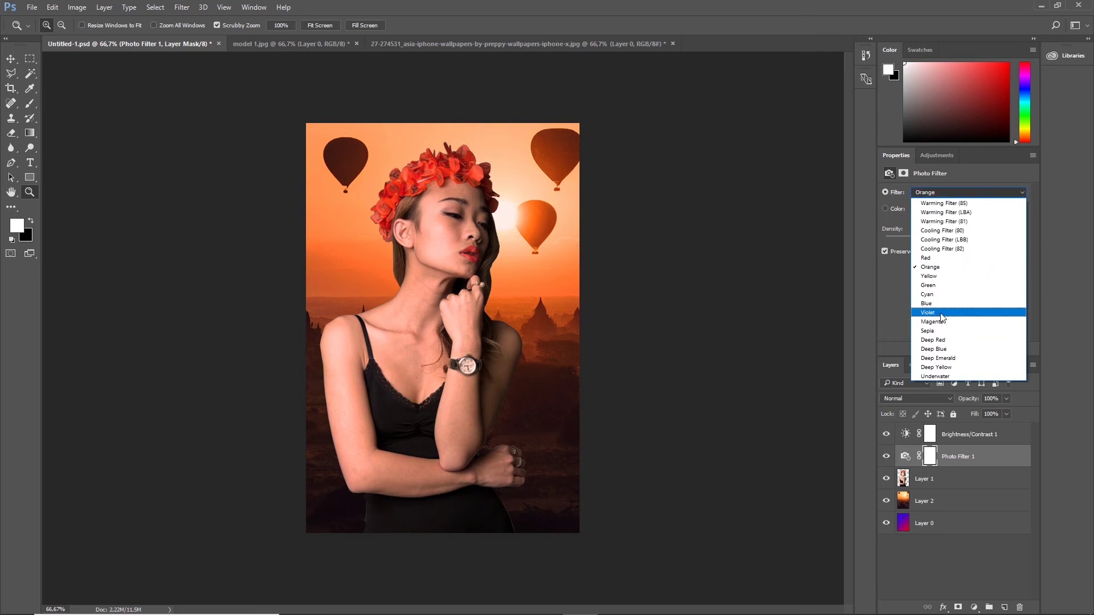
{"action": "left_click", "coordinate": [939, 314]}
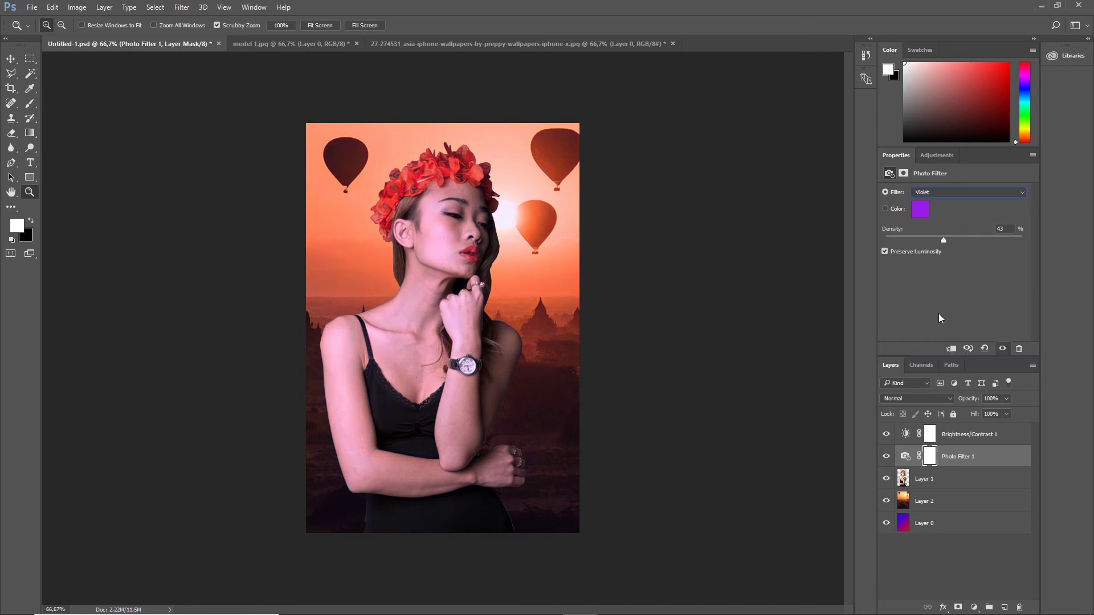
{"action": "left_click", "coordinate": [1021, 192]}
{"action": "left_click", "coordinate": [942, 269]}
{"action": "left_click", "coordinate": [933, 482]}
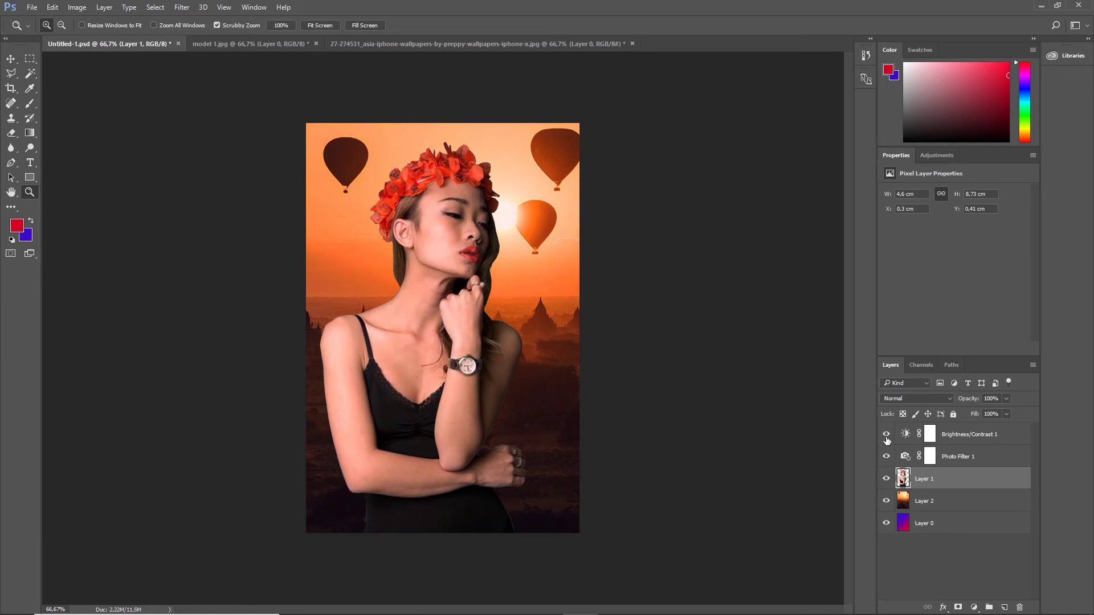
{"action": "left_click", "coordinate": [887, 435]}
Add an Exposure adjustment layer, tweaking exposure, offset and gamma to brighten the midtones
{"action": "left_click", "coordinate": [887, 435]}
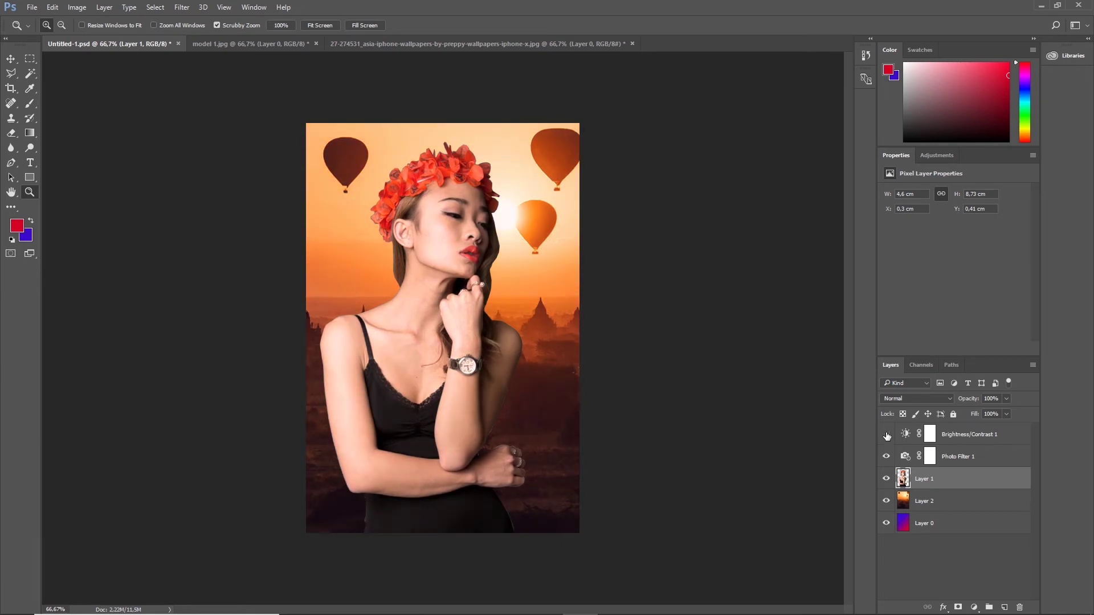
{"action": "left_click", "coordinate": [887, 435]}
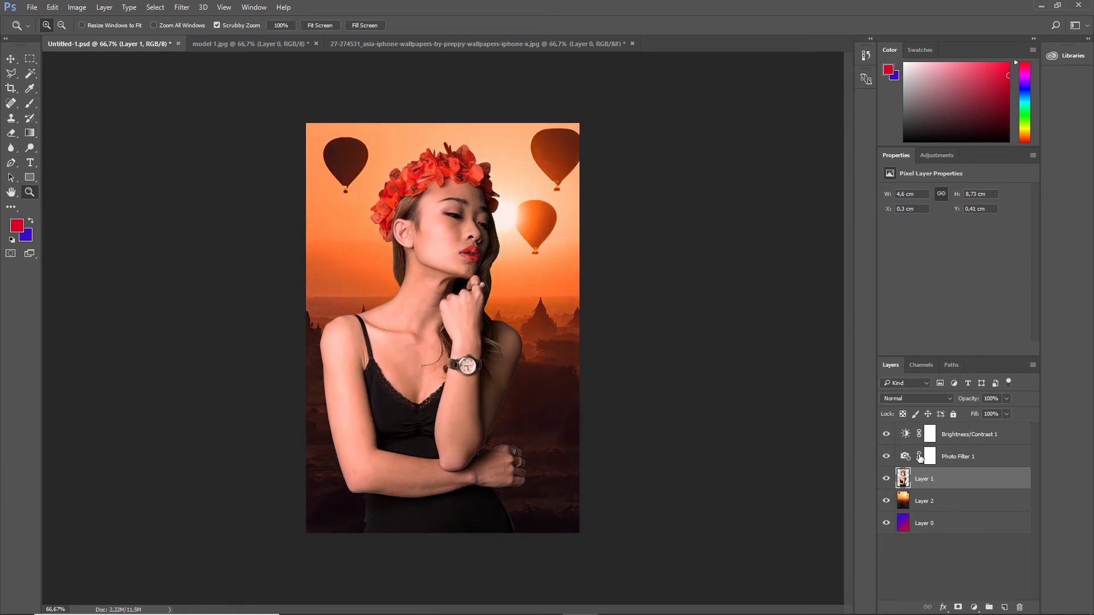
{"action": "left_click", "coordinate": [975, 607]}
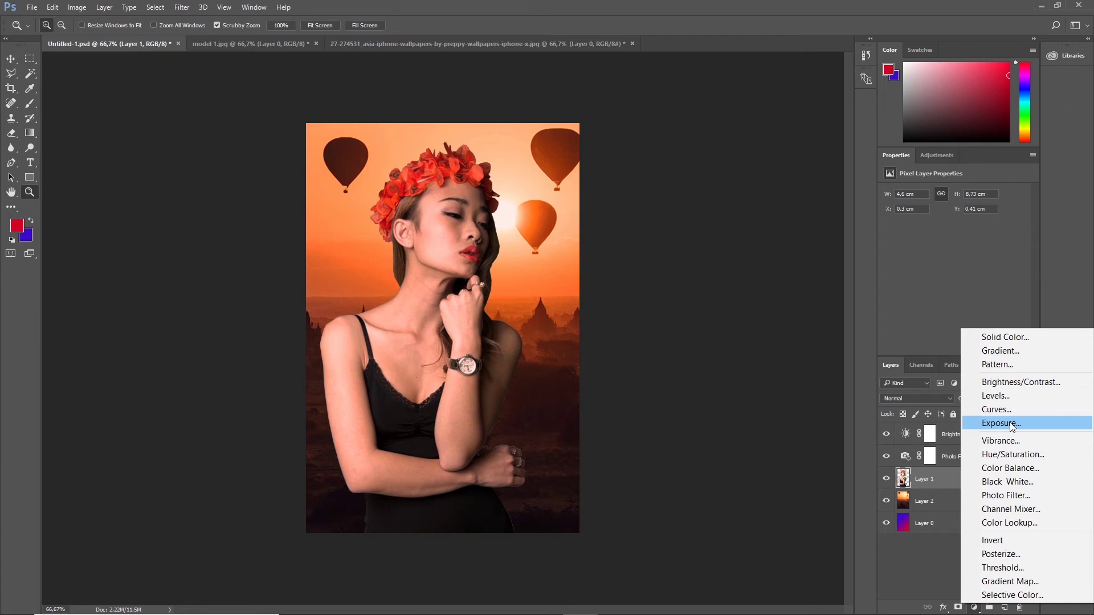
{"action": "left_click", "coordinate": [1013, 424]}
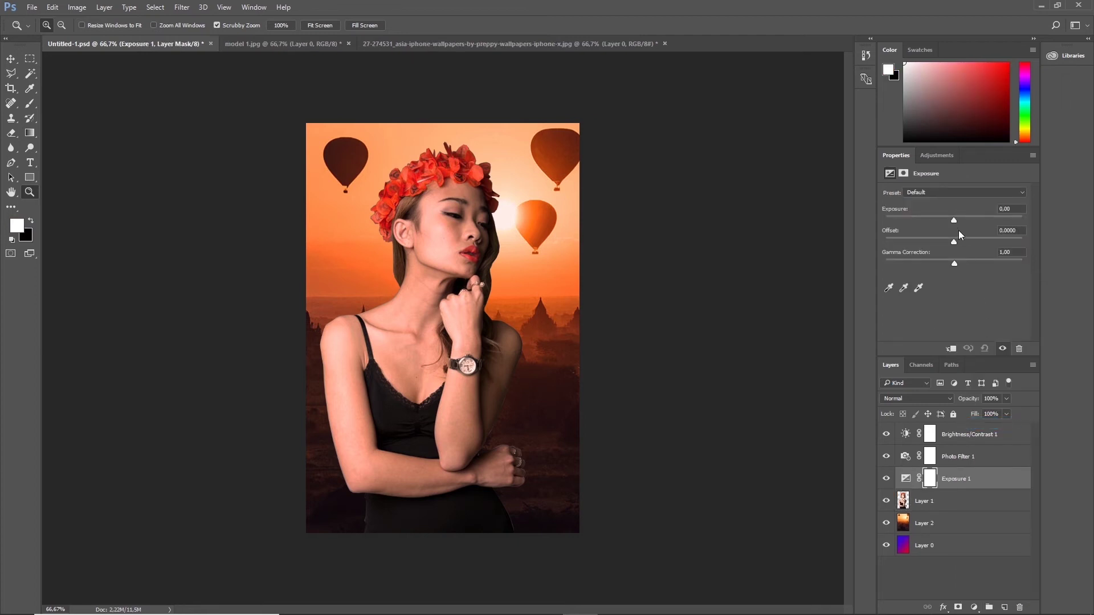
{"action": "left_click_drag", "start_coordinate": [955, 221], "coordinate": [951, 217]}
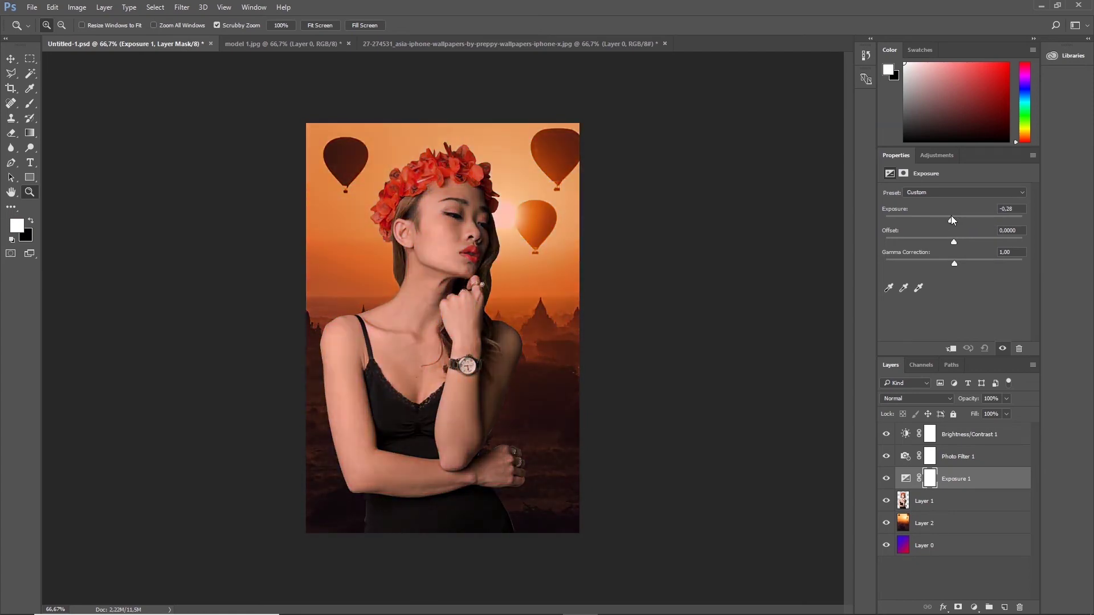
{"action": "left_click_drag", "start_coordinate": [954, 241], "coordinate": [957, 242]}
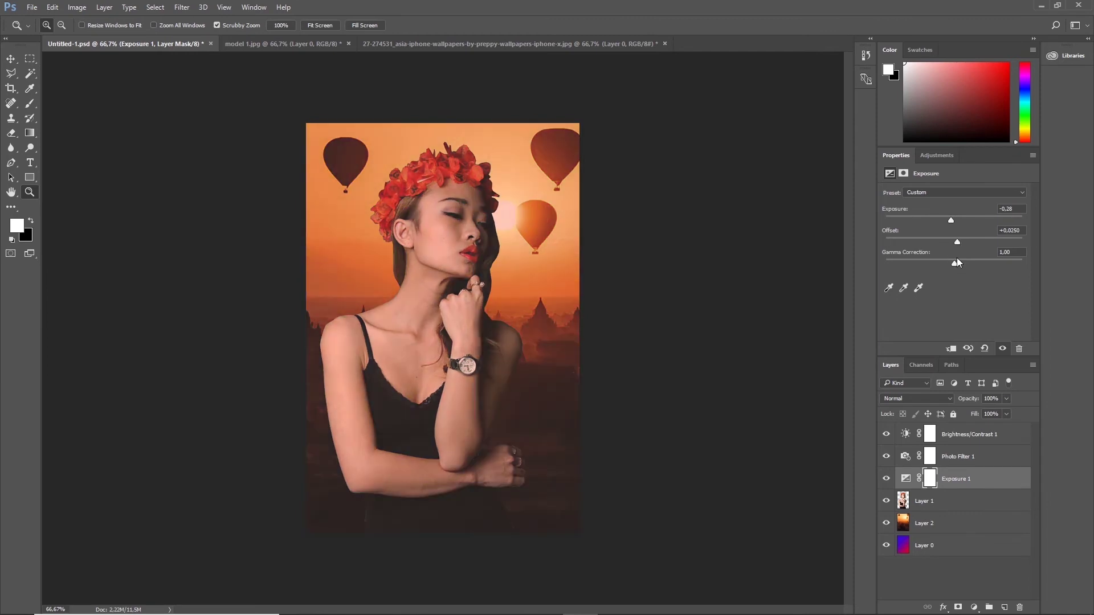
{"action": "left_click_drag", "start_coordinate": [995, 264], "coordinate": [917, 265]}
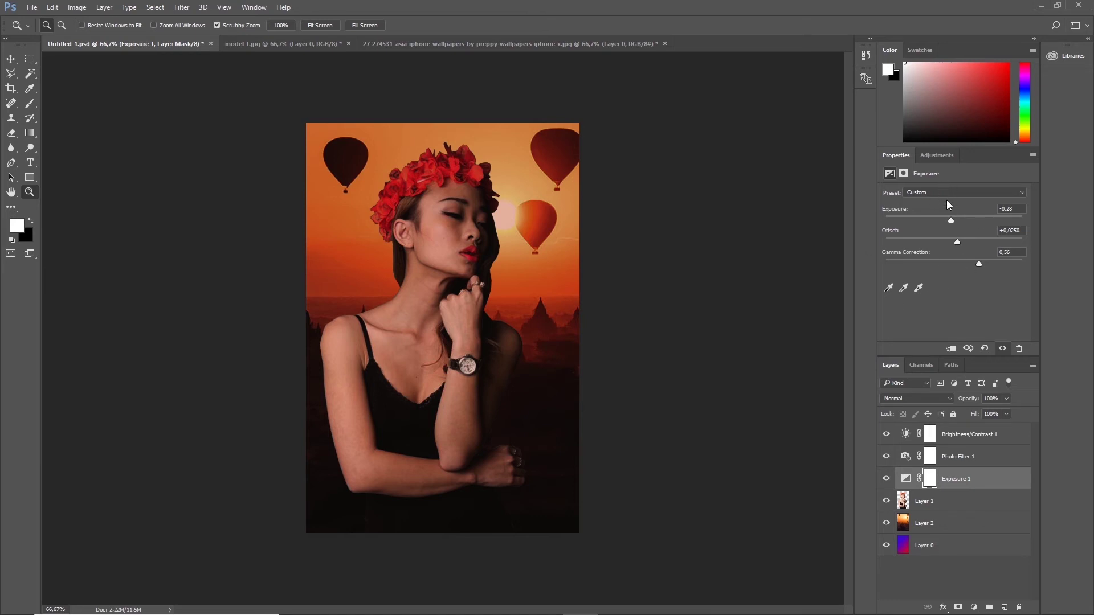
Select the Exposure 1 adjustment layer and delete it
{"action": "left_click", "coordinate": [962, 482]}
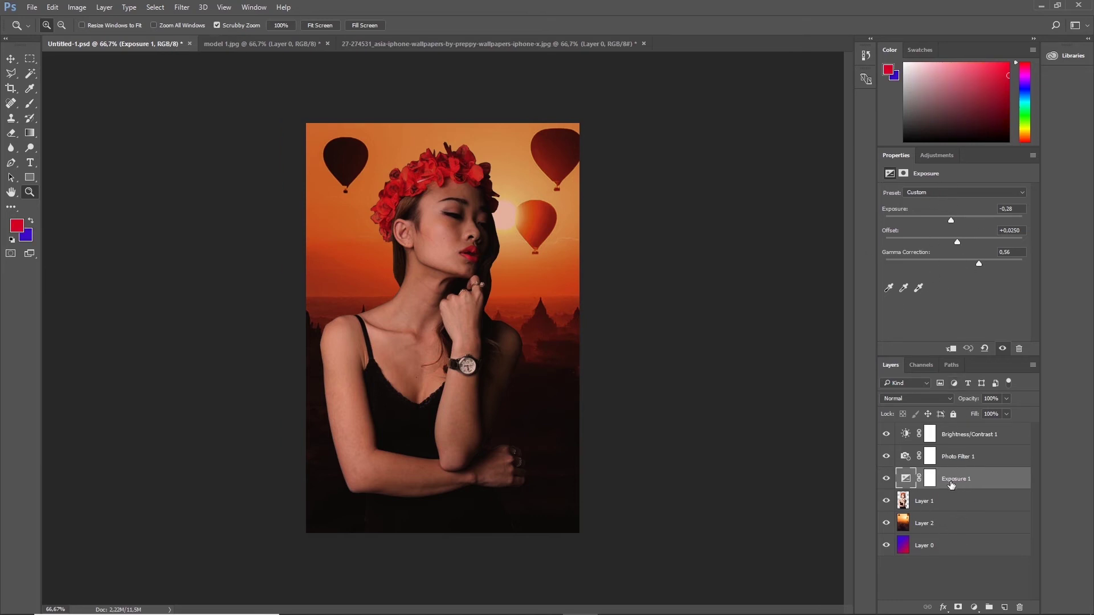
{"action": "left_click", "coordinate": [955, 497]}
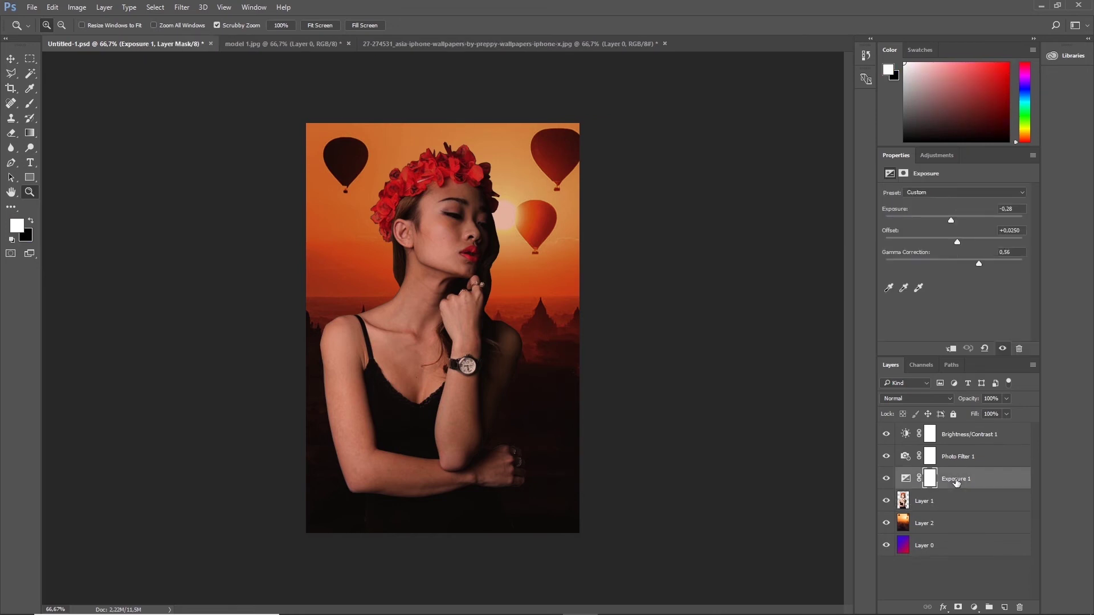
{"action": "key", "text": "Delete"}
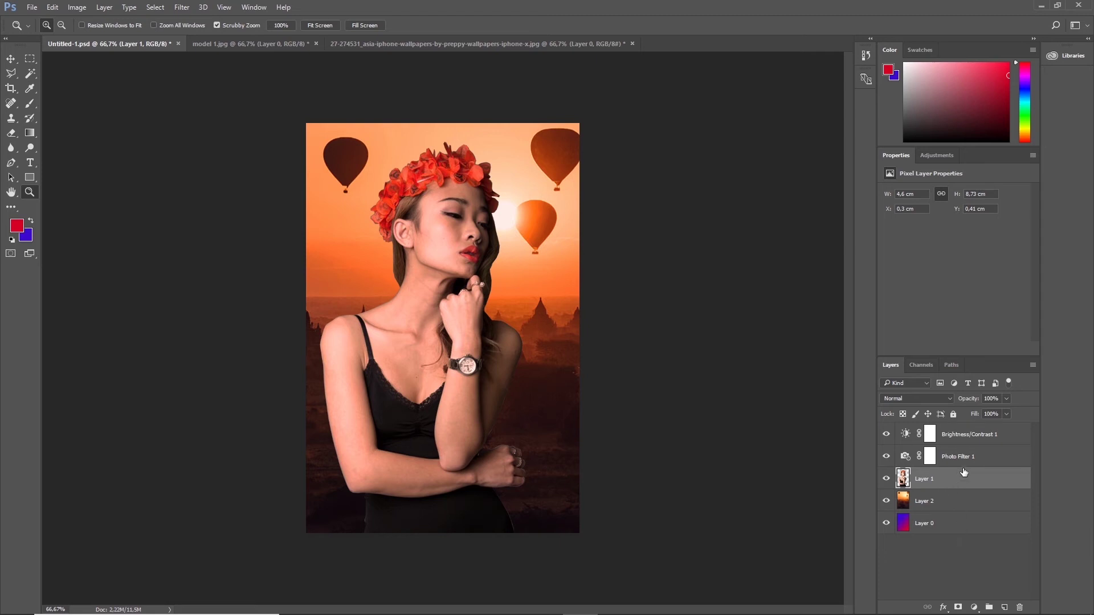
Select Layer 1 and toggle the model's visibility to view the background alone
{"action": "left_click", "coordinate": [945, 502]}
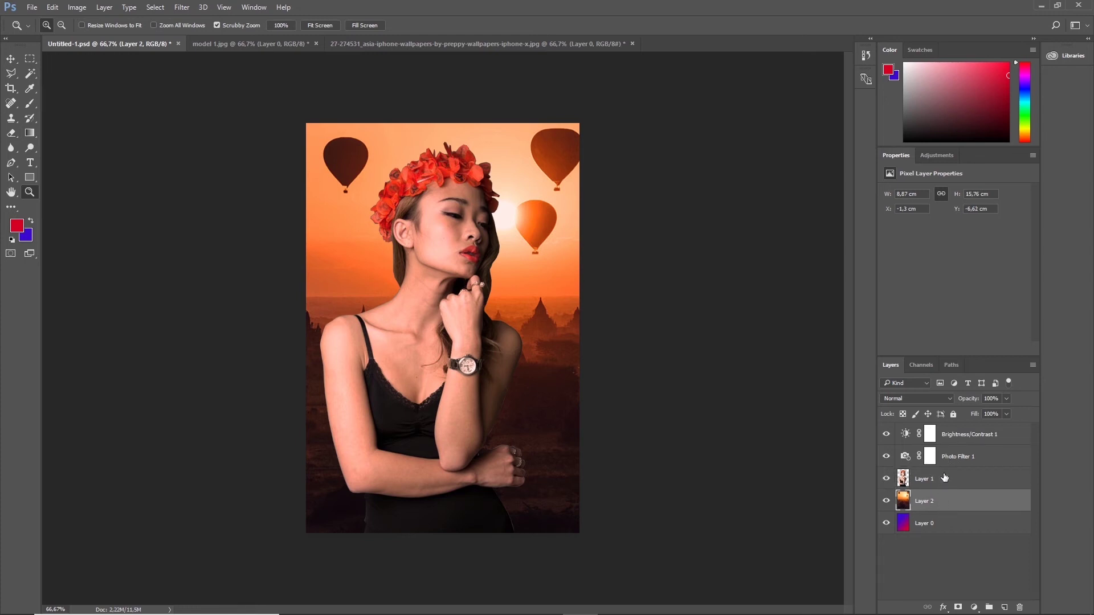
{"action": "left_click", "coordinate": [938, 484]}
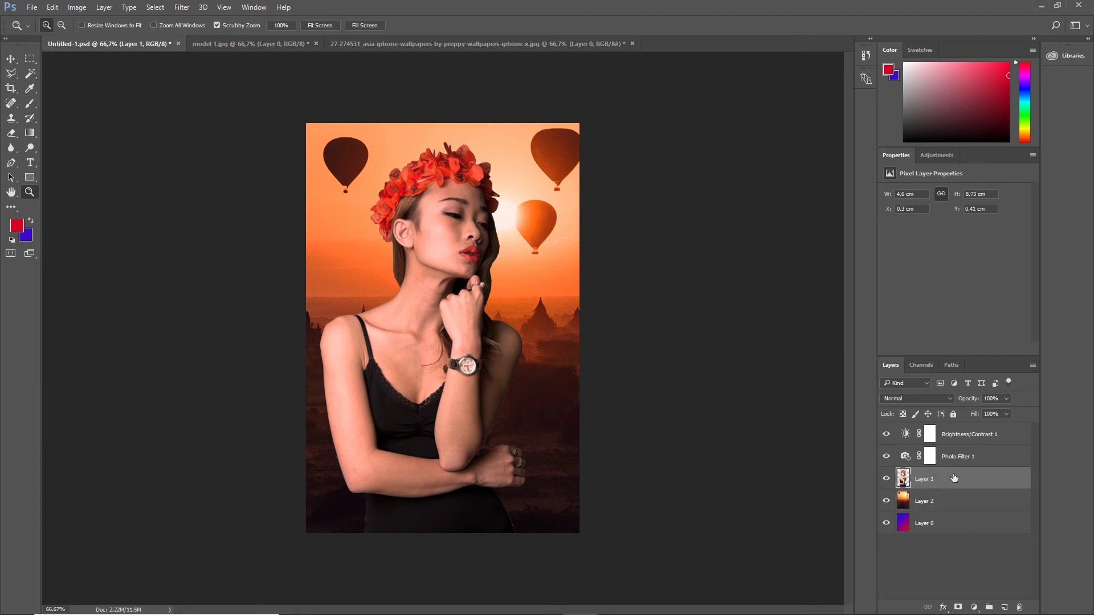
{"action": "left_click", "coordinate": [887, 480]}
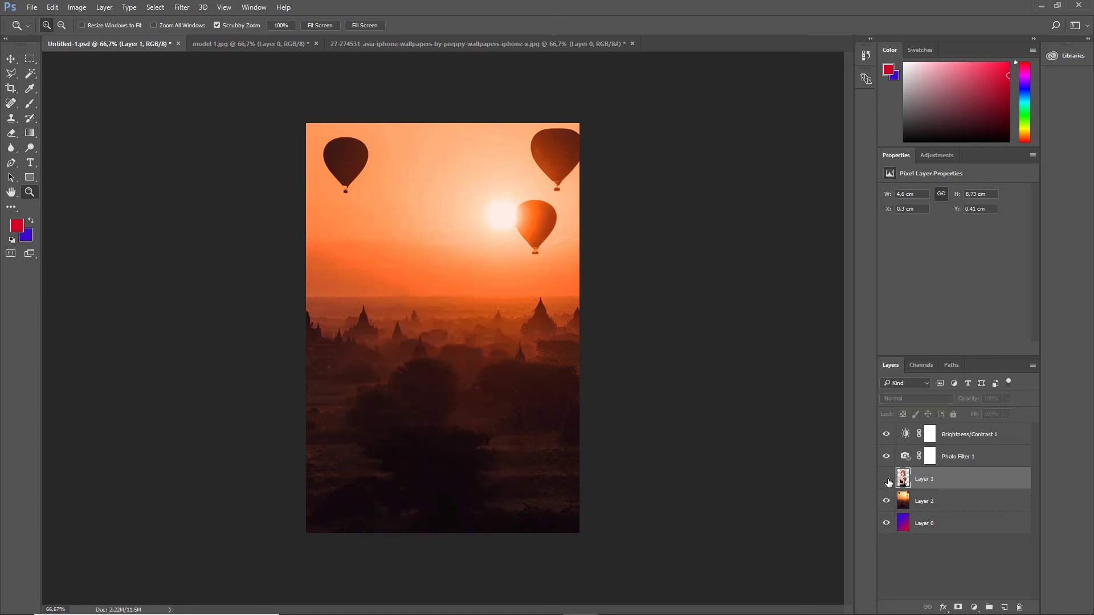
{"action": "left_click", "coordinate": [887, 480]}
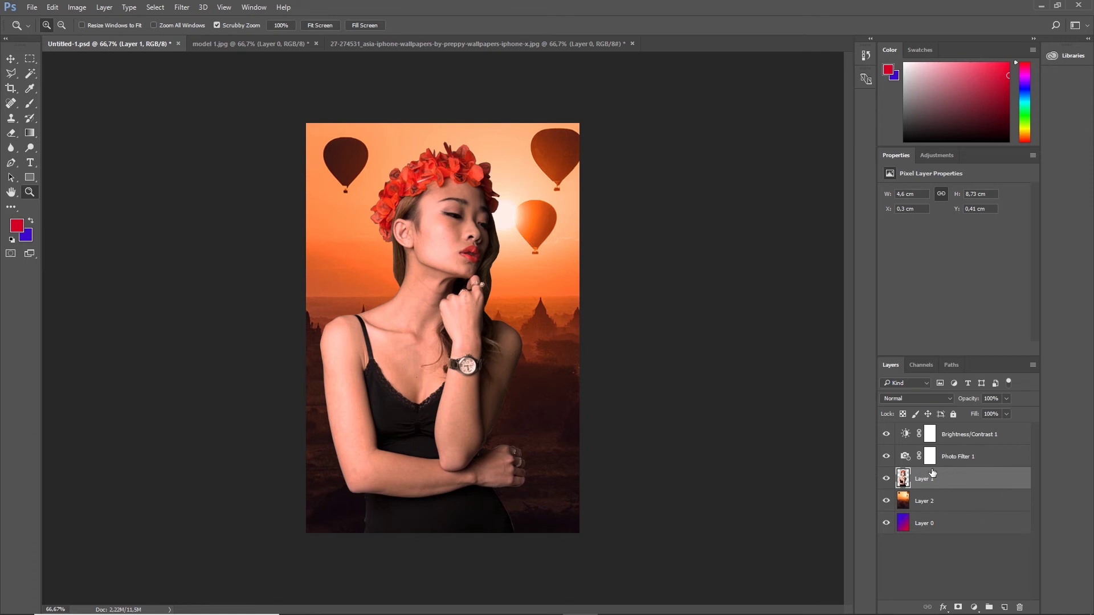
Toggle Brightness/Contrast 1 on and off to compare, then select it and unlink its mask
{"action": "left_click", "coordinate": [887, 435]}
{"action": "left_click", "coordinate": [888, 435]}
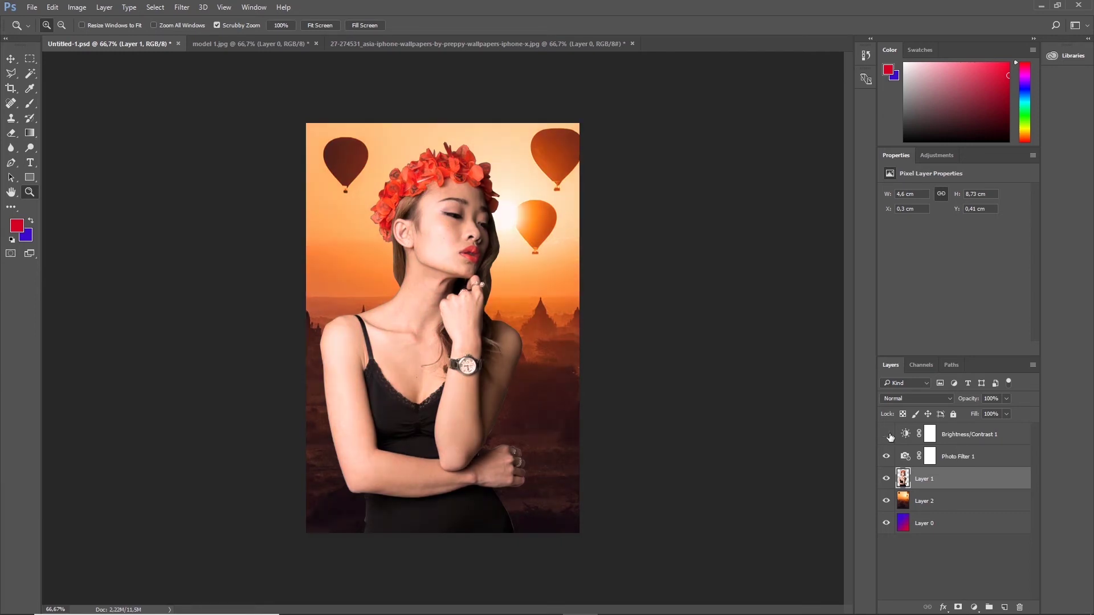
{"action": "left_click", "coordinate": [888, 435]}
{"action": "left_click", "coordinate": [888, 435]}
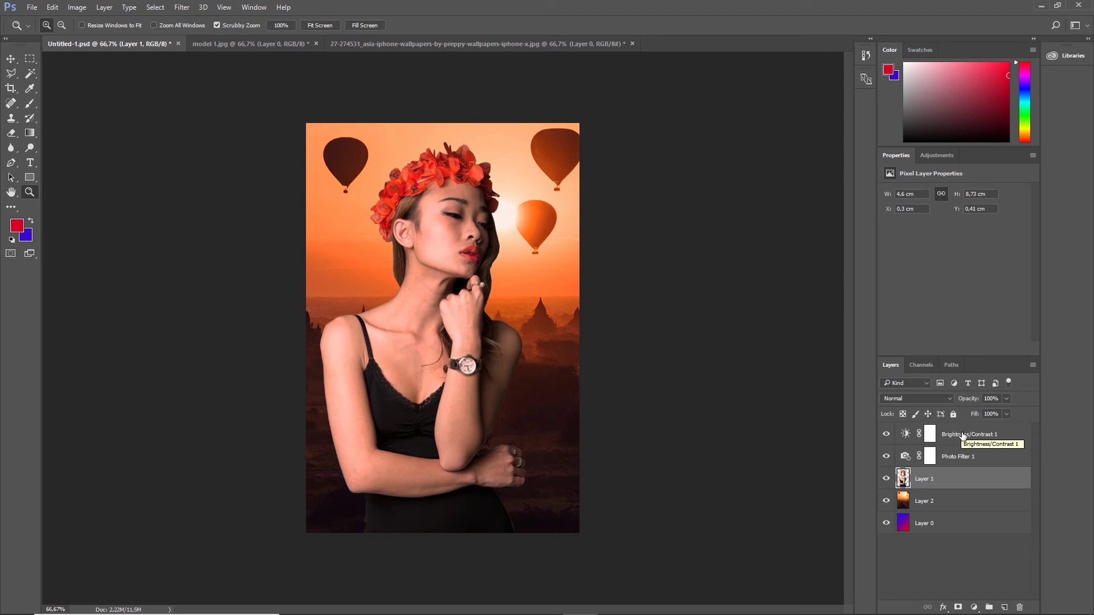
{"action": "left_click", "coordinate": [909, 436]}
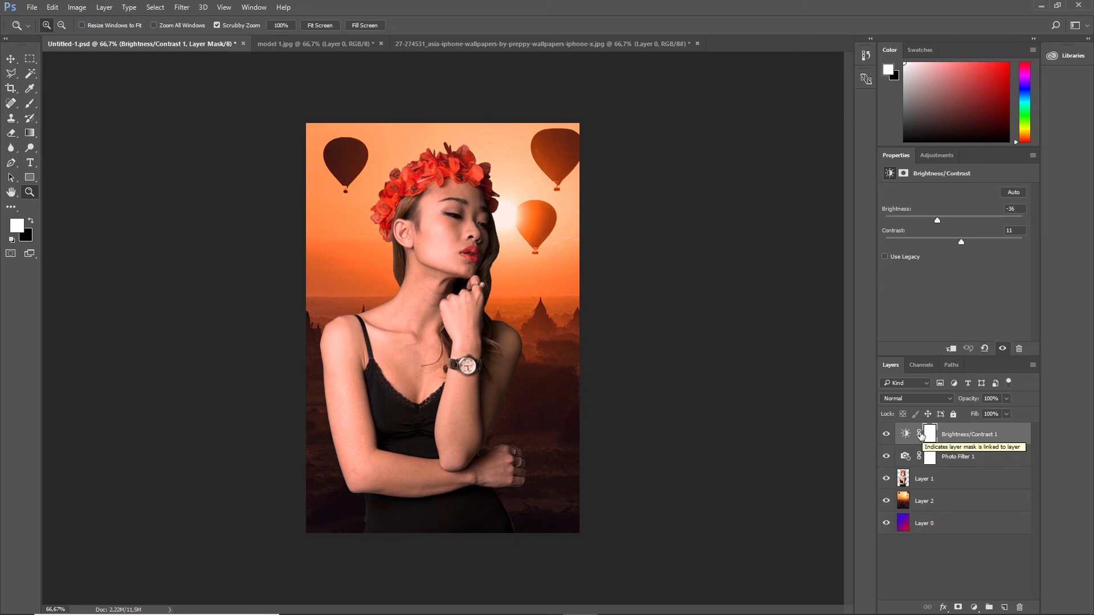
{"action": "left_click", "coordinate": [920, 435]}
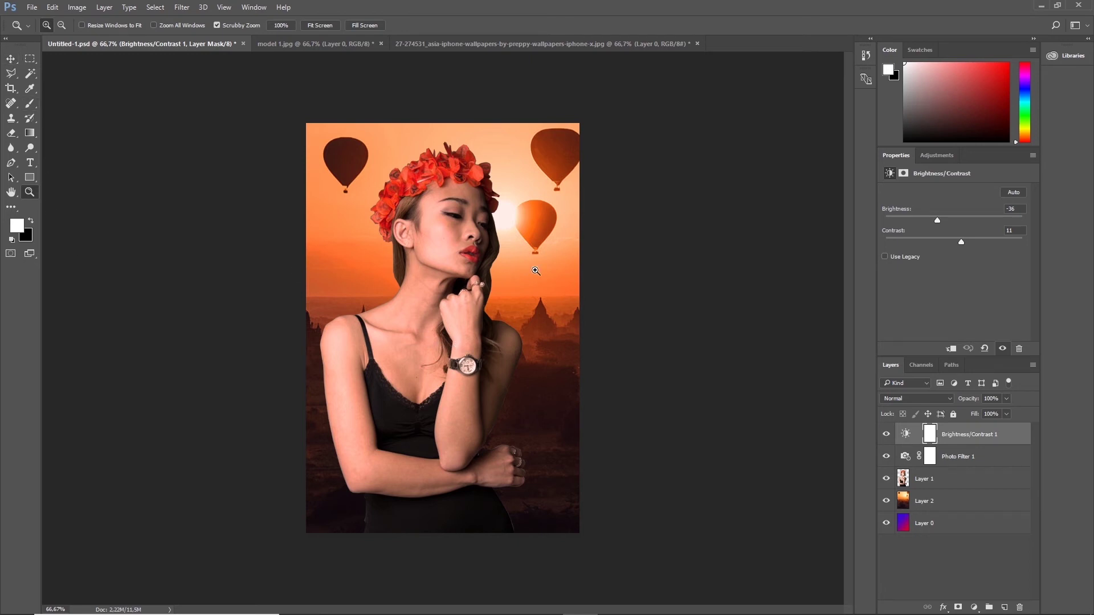
Try Magic Wand selections on the right balloon and orange sky, then deselect
{"action": "key", "text": "w"}
{"action": "left_click", "coordinate": [552, 223]}
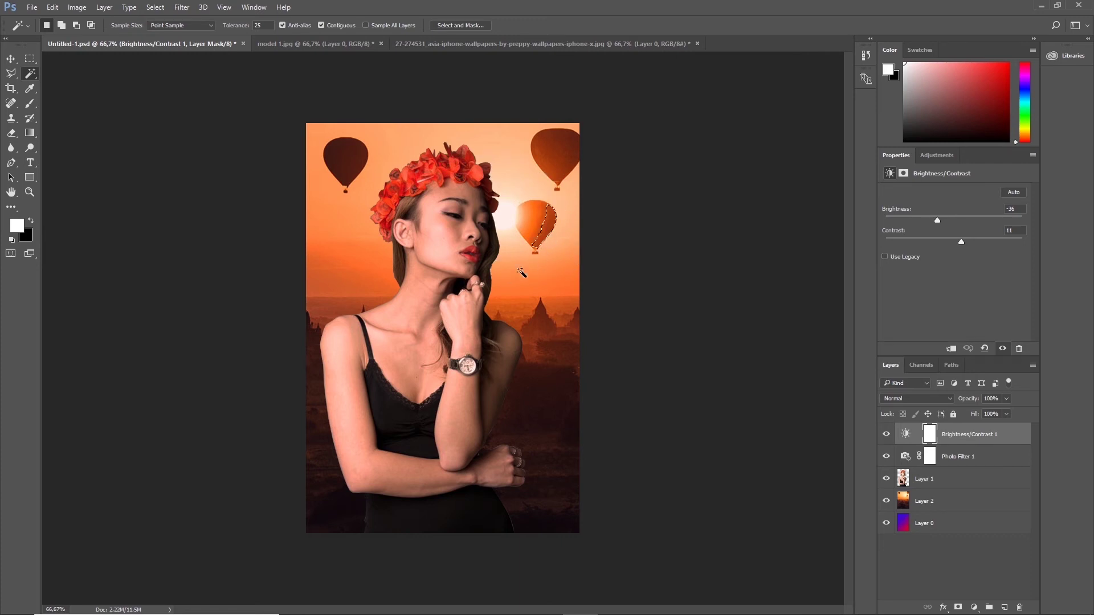
{"action": "left_click", "coordinate": [379, 274]}
{"action": "key", "text": "ctrl+d"}
Erase the Brightness/Contrast mask over the top-right balloon and the left sky
{"action": "left_click", "coordinate": [11, 134]}
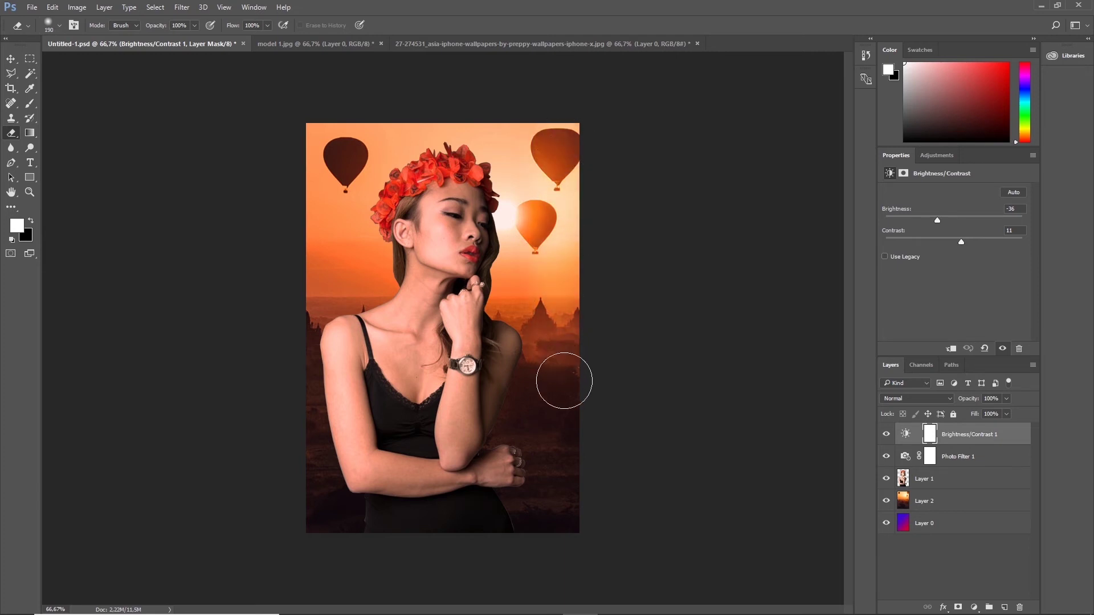
{"action": "left_click_drag", "start_coordinate": [559, 134], "coordinate": [552, 157]}
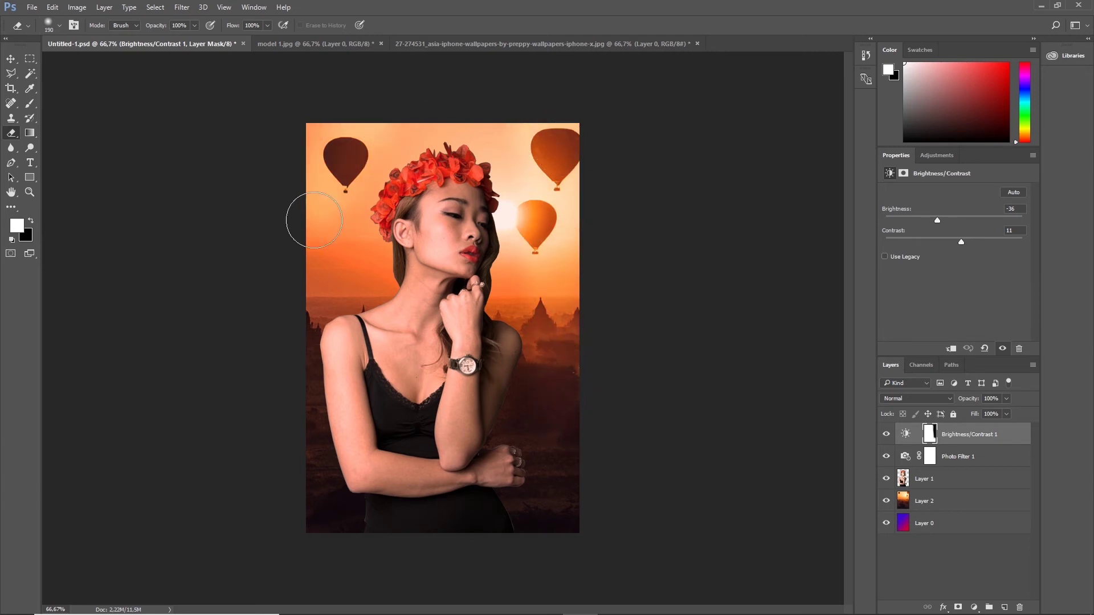
{"action": "left_click_drag", "start_coordinate": [335, 251], "coordinate": [353, 262]}
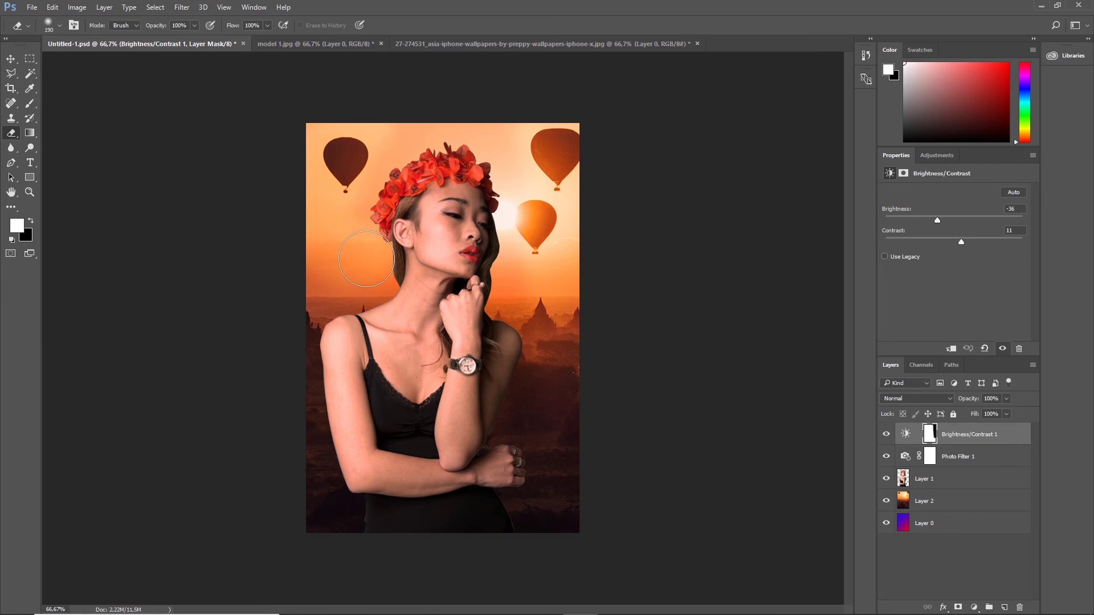
Adjust the soft eraser brush size, settling on 67 px
{"action": "right_click", "coordinate": [353, 268]}
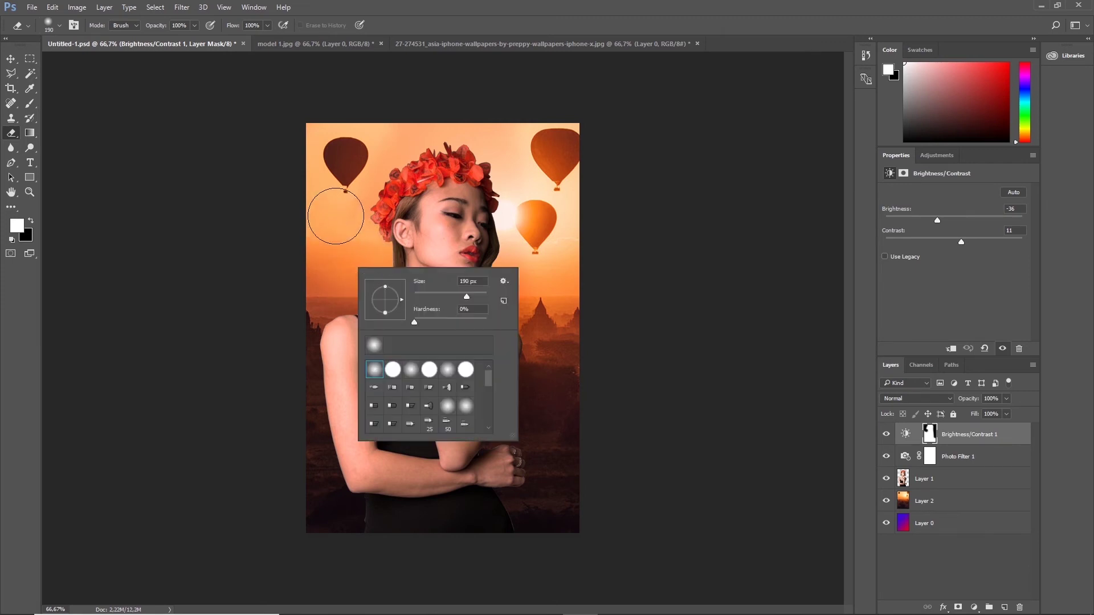
{"action": "right_click", "coordinate": [336, 204]}
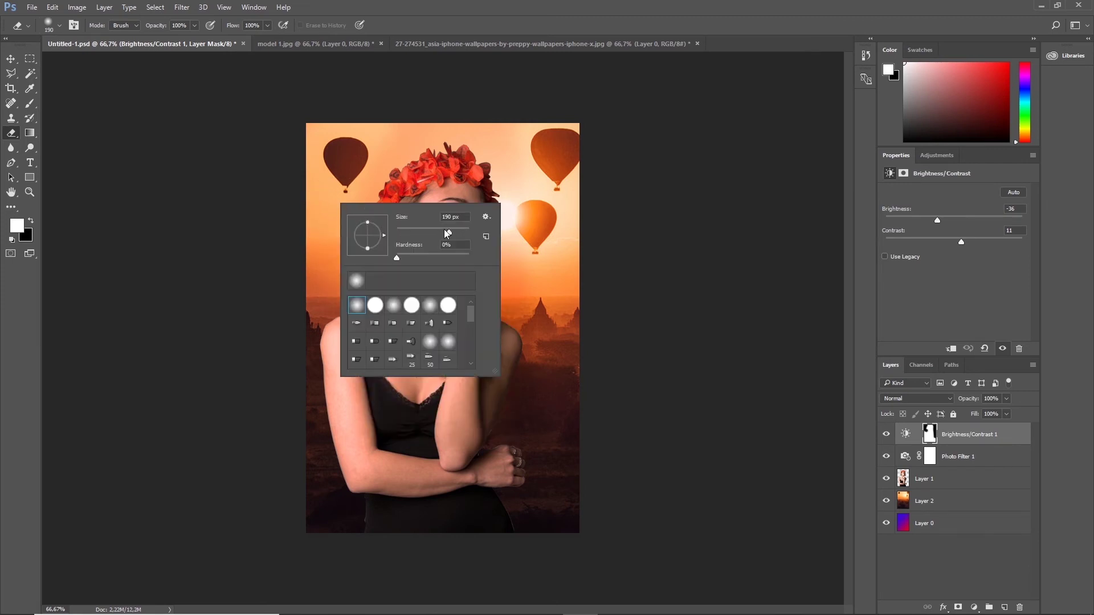
{"action": "left_click_drag", "start_coordinate": [426, 232], "coordinate": [431, 231]}
{"action": "right_click", "coordinate": [315, 196]}
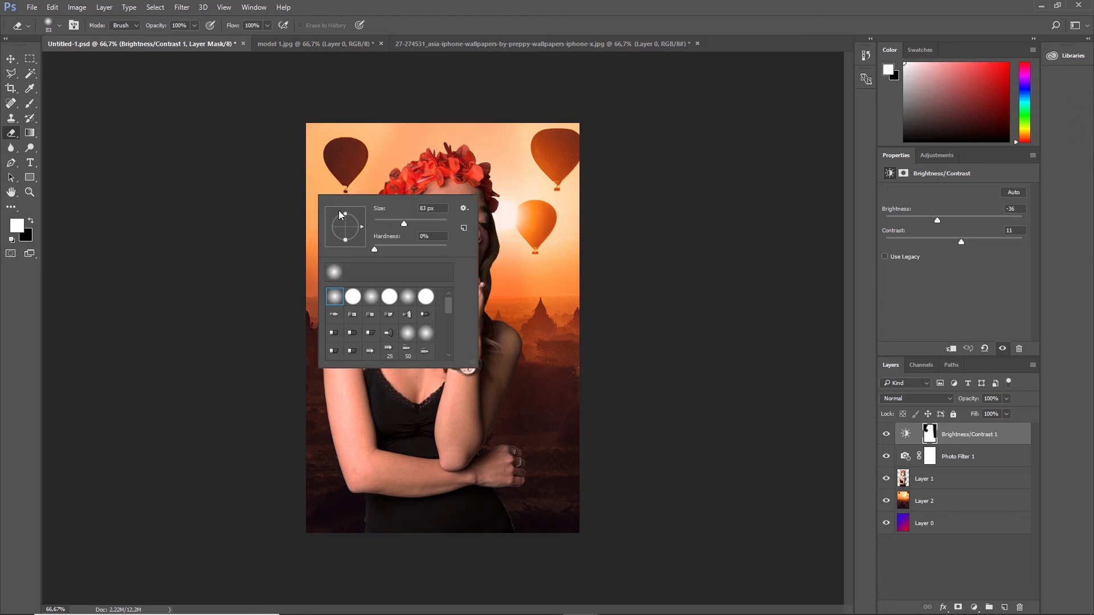
{"action": "right_click", "coordinate": [545, 220]}
{"action": "left_click", "coordinate": [617, 241]}
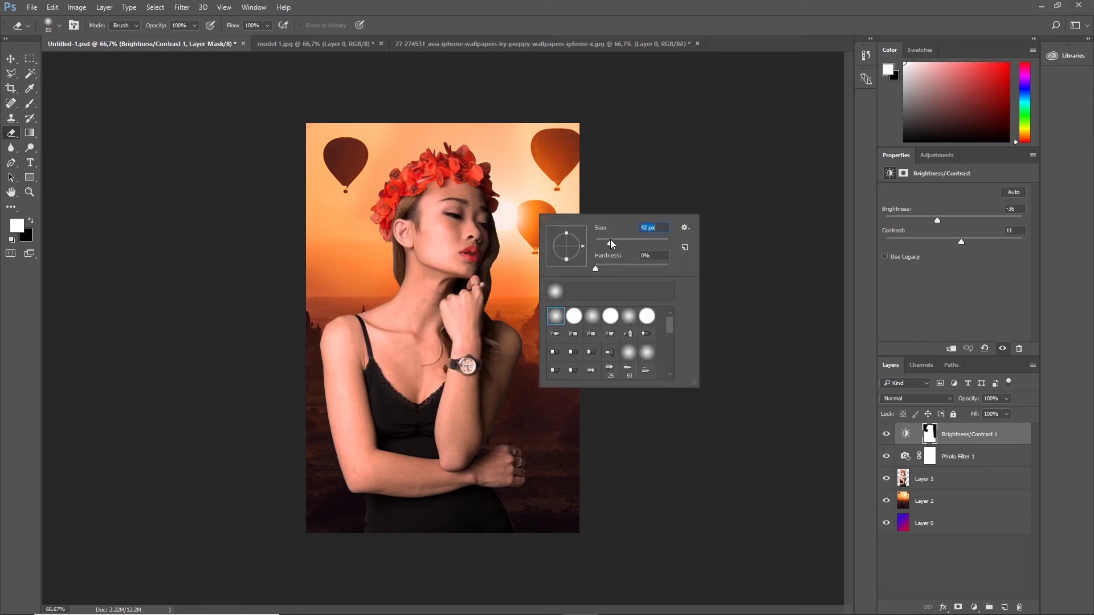
{"action": "left_click_drag", "start_coordinate": [615, 243], "coordinate": [618, 243]}
{"action": "left_click_drag", "start_coordinate": [614, 239], "coordinate": [612, 240]}
{"action": "right_click", "coordinate": [347, 268]}
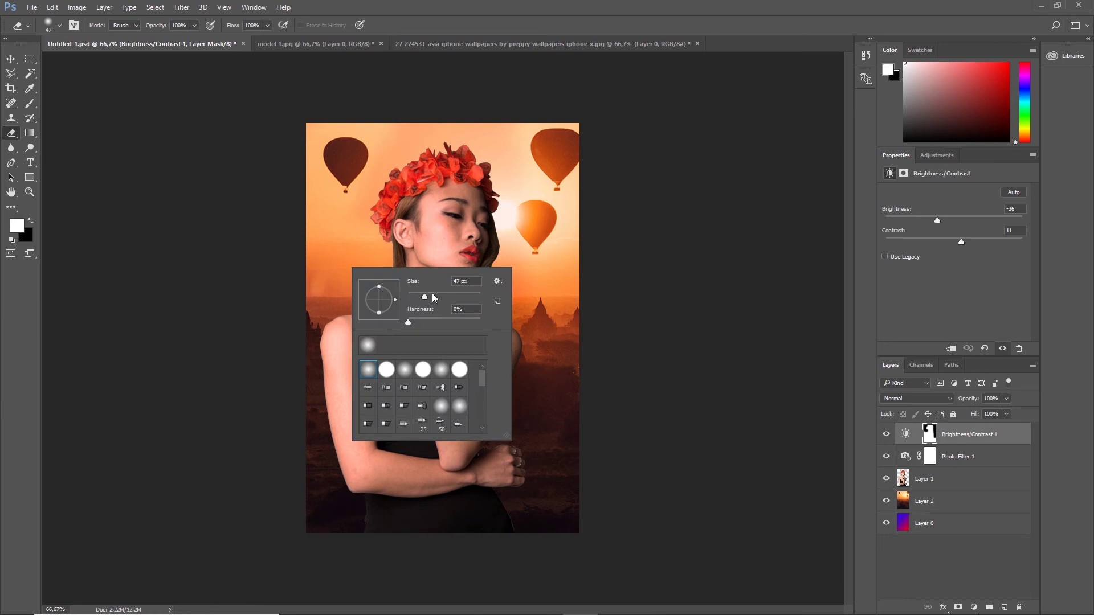
{"action": "left_click_drag", "start_coordinate": [432, 296], "coordinate": [436, 296]}
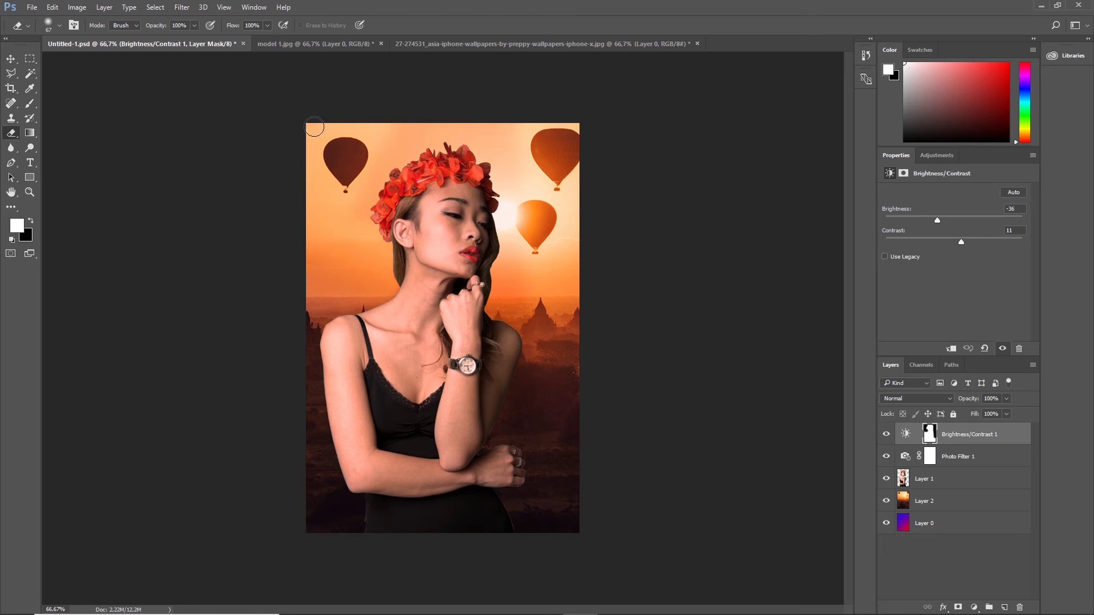
Erase the Brightness/Contrast mask over the sky, lower-right background, both balloons and temples
{"action": "left_click_drag", "start_coordinate": [394, 130], "coordinate": [518, 127]}
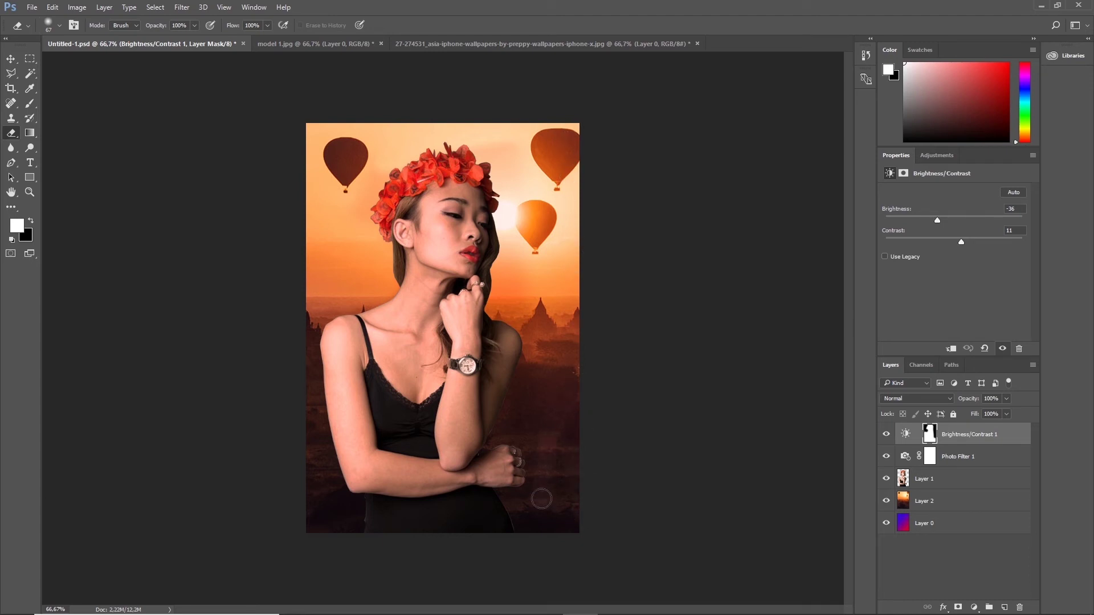
{"action": "left_click_drag", "start_coordinate": [542, 500], "coordinate": [547, 520]}
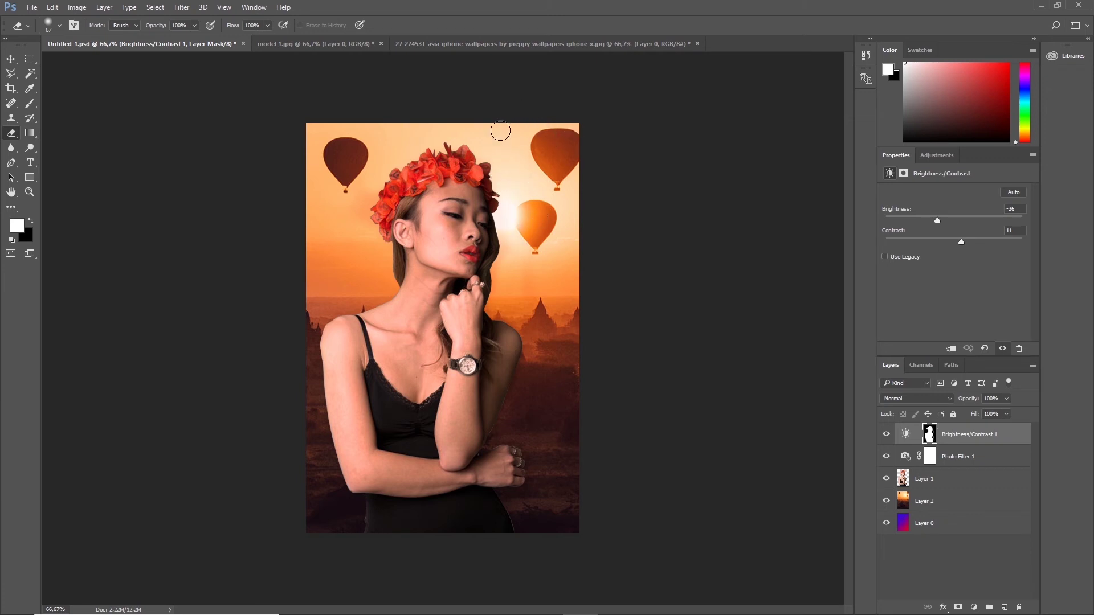
{"action": "left_click_drag", "start_coordinate": [557, 159], "coordinate": [571, 142]}
{"action": "left_click_drag", "start_coordinate": [519, 223], "coordinate": [520, 246]}
{"action": "mouse_move", "coordinate": [533, 340]}
{"action": "left_mouse_down"}
{"action": "mouse_move", "coordinate": [525, 420]}
{"action": "mouse_move", "coordinate": [530, 366]}
{"action": "mouse_move", "coordinate": [503, 433]}
{"action": "left_mouse_up"}
{"action": "left_click", "coordinate": [950, 459]}
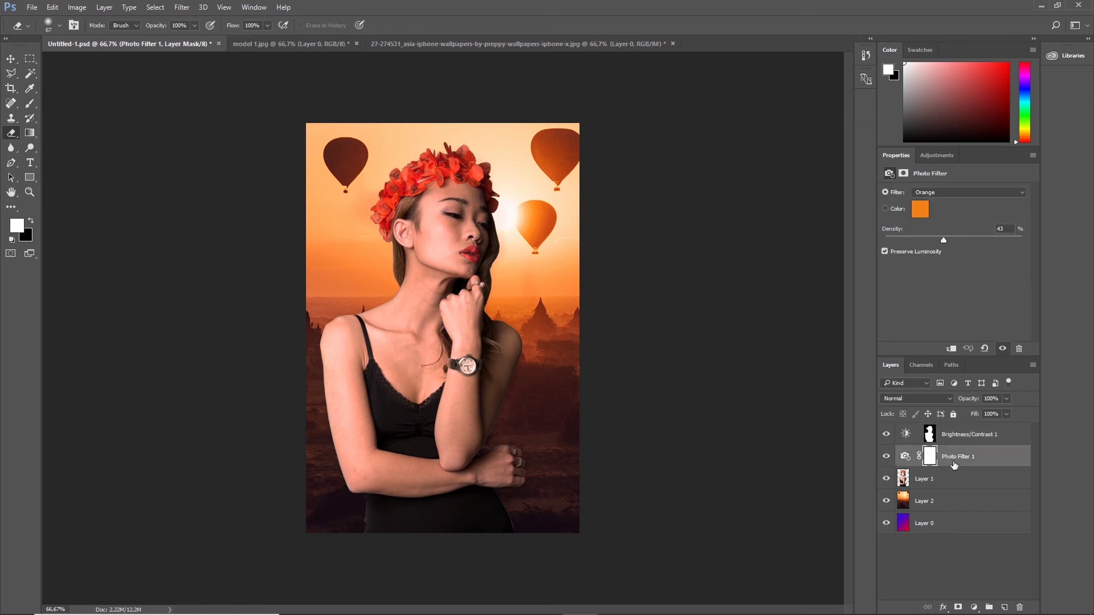
Erase the Photo Filter 1 mask beside the arm, along the hair and down the left background
{"action": "left_click", "coordinate": [948, 439]}
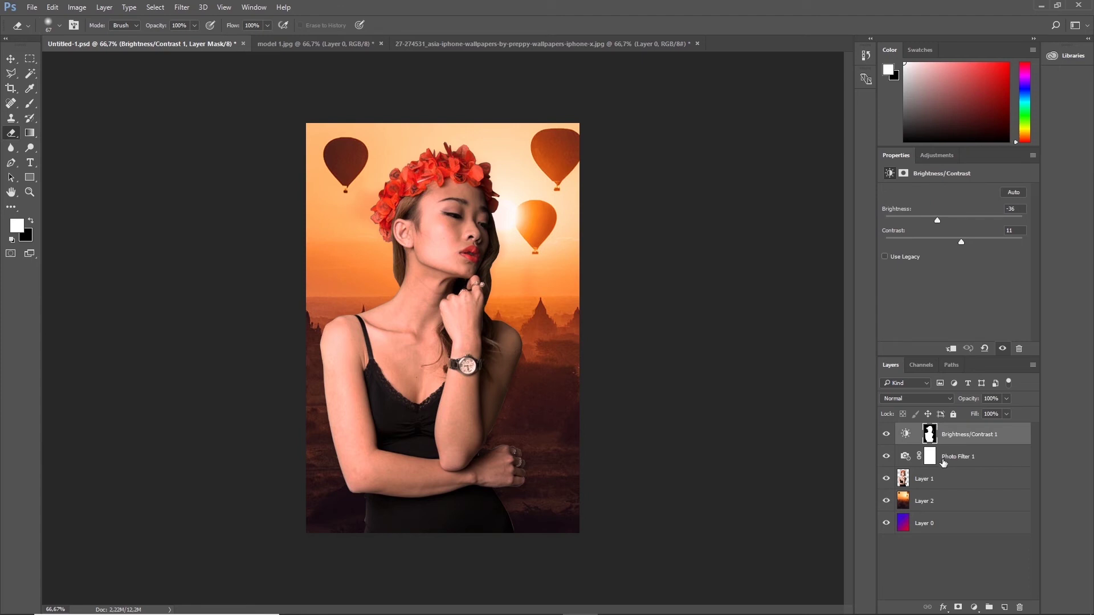
{"action": "left_click", "coordinate": [948, 457]}
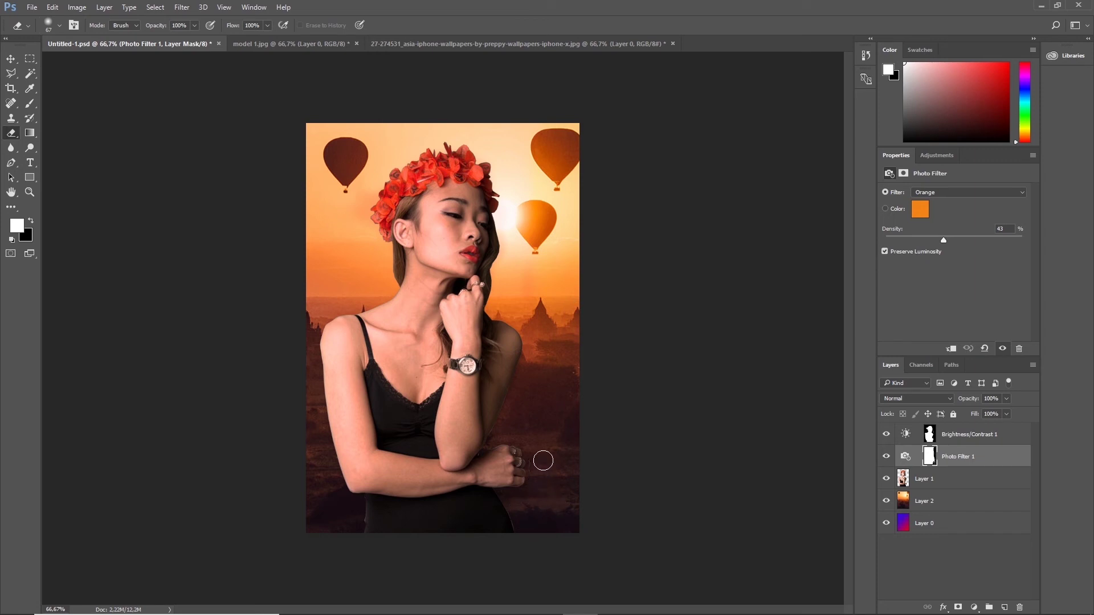
{"action": "left_click_drag", "start_coordinate": [567, 476], "coordinate": [521, 424]}
{"action": "left_click_drag", "start_coordinate": [386, 259], "coordinate": [394, 284]}
{"action": "left_click_drag", "start_coordinate": [321, 324], "coordinate": [341, 537]}
{"action": "left_click", "coordinate": [931, 481]}
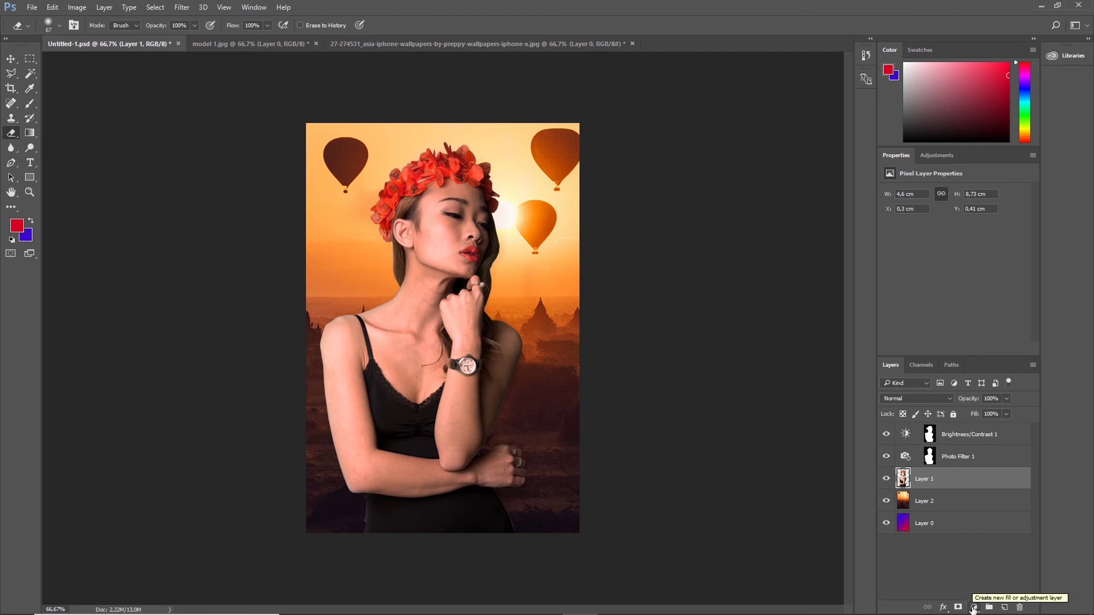
Add a Vibrance adjustment layer and experiment with its Vibrance and Saturation sliders
{"action": "left_click", "coordinate": [974, 607]}
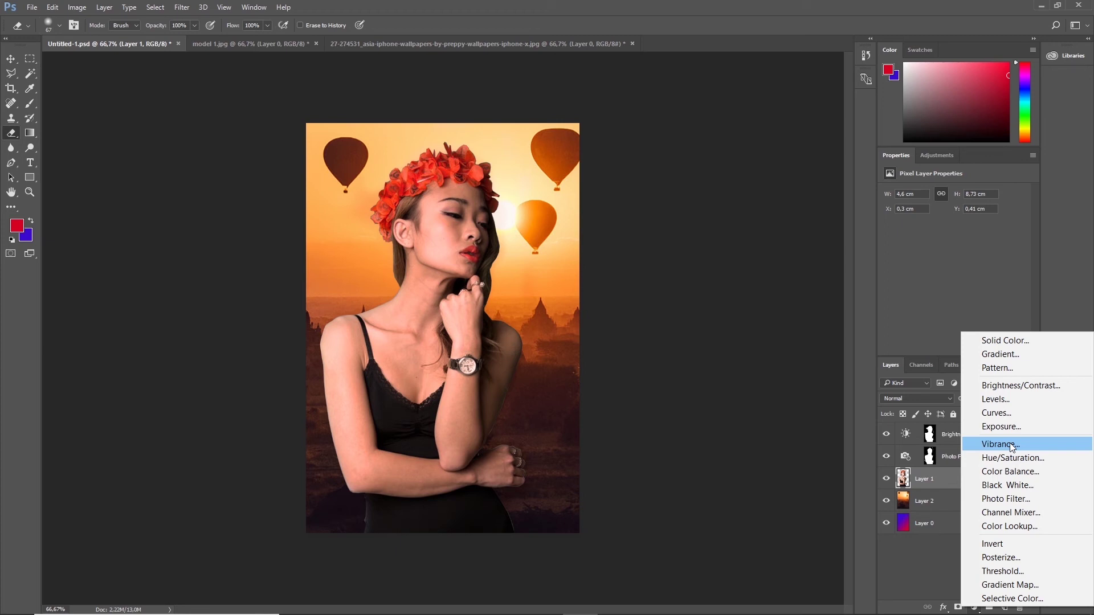
{"action": "left_click", "coordinate": [1013, 445]}
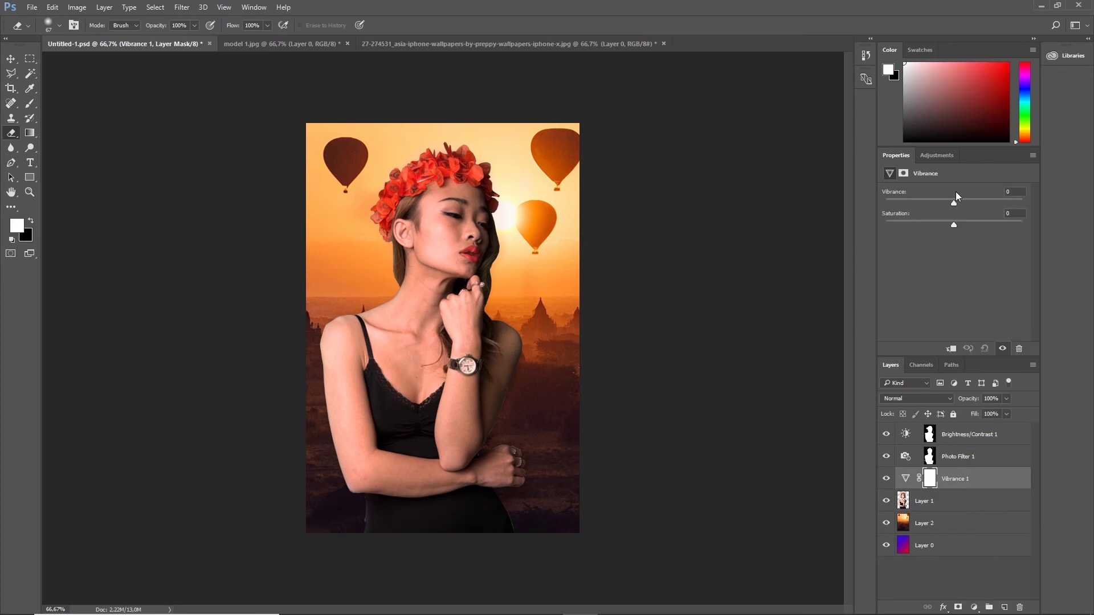
{"action": "mouse_move", "coordinate": [947, 204]}
{"action": "left_mouse_down"}
{"action": "mouse_move", "coordinate": [917, 209]}
{"action": "mouse_move", "coordinate": [1003, 212]}
{"action": "mouse_move", "coordinate": [935, 221]}
{"action": "mouse_move", "coordinate": [979, 226]}
{"action": "mouse_move", "coordinate": [928, 233]}
{"action": "left_mouse_up"}
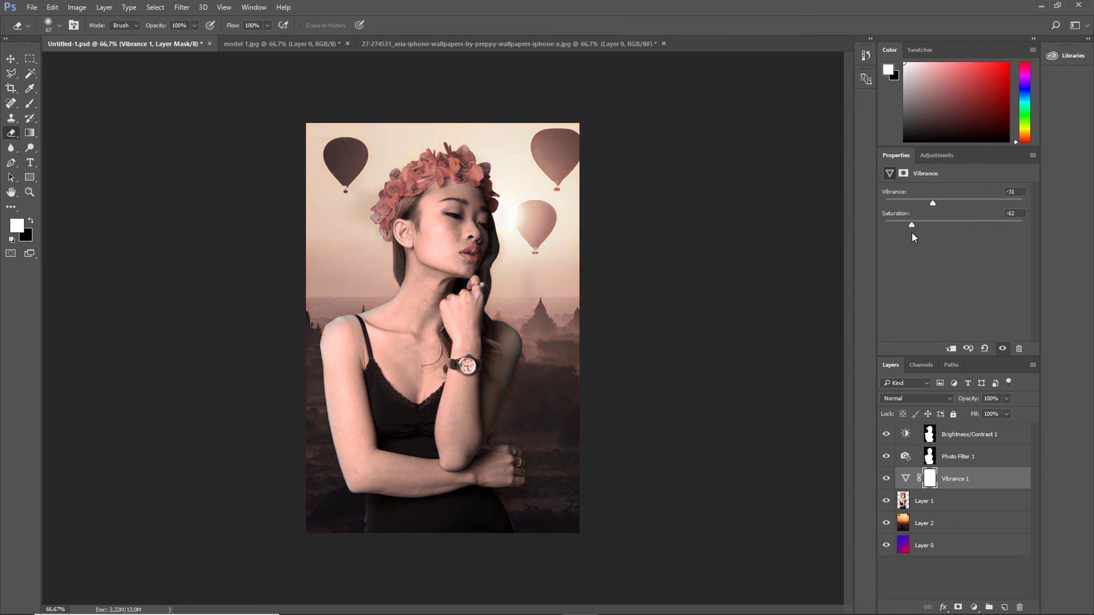
{"action": "mouse_move", "coordinate": [932, 200]}
{"action": "left_mouse_down"}
{"action": "mouse_move", "coordinate": [969, 205]}
{"action": "mouse_move", "coordinate": [899, 218]}
{"action": "mouse_move", "coordinate": [916, 204]}
{"action": "left_mouse_up"}
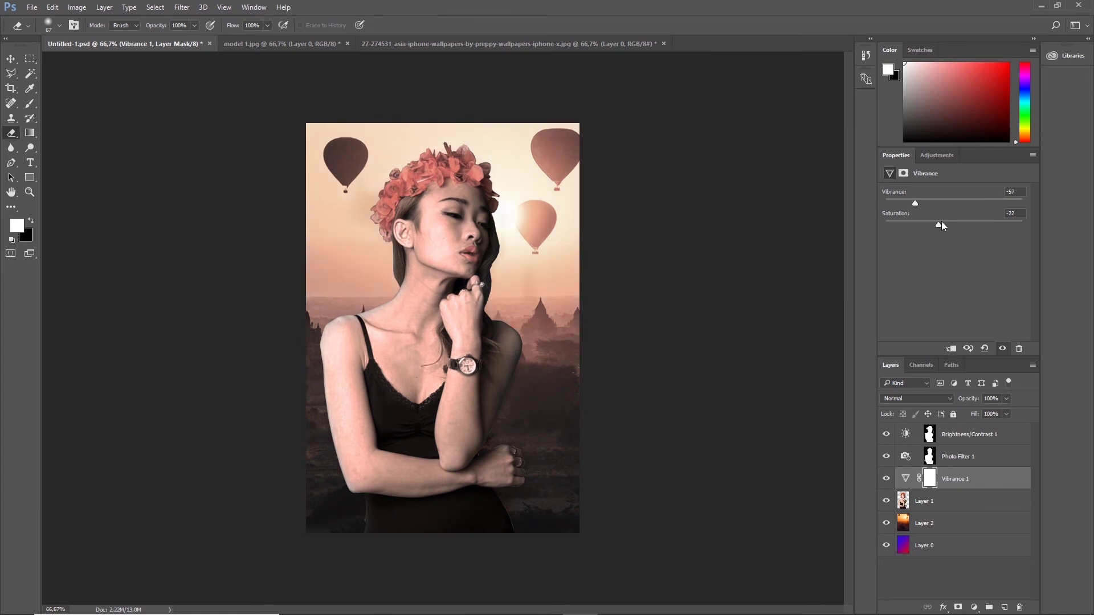
{"action": "left_click_drag", "start_coordinate": [920, 206], "coordinate": [947, 206]}
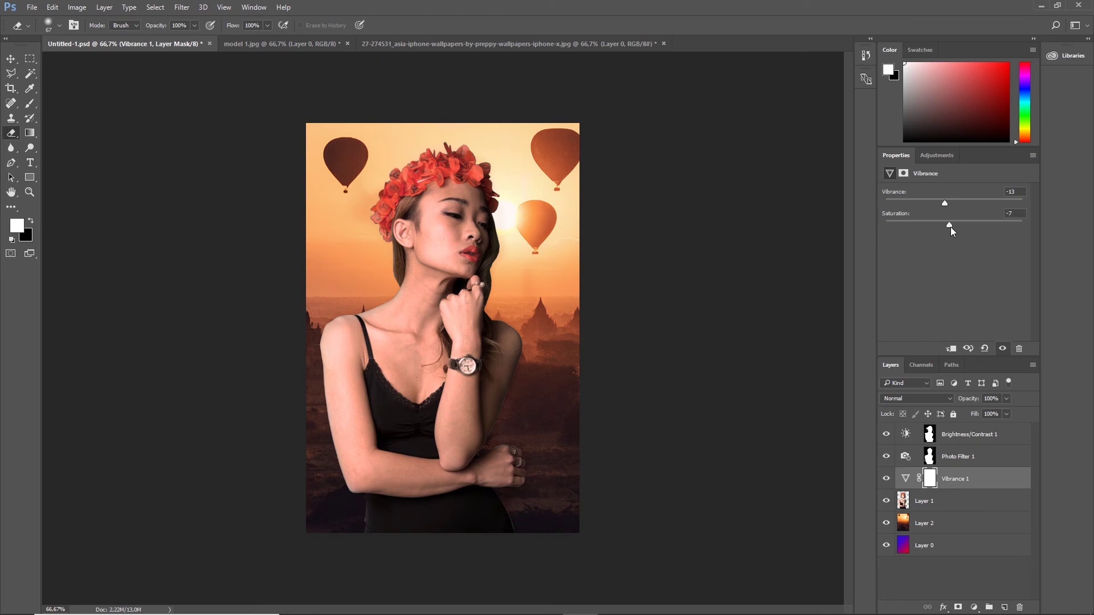
{"action": "left_click_drag", "start_coordinate": [946, 204], "coordinate": [959, 202]}
Hide the Vibrance 1 layer to compare, then delete it
{"action": "left_click", "coordinate": [887, 480]}
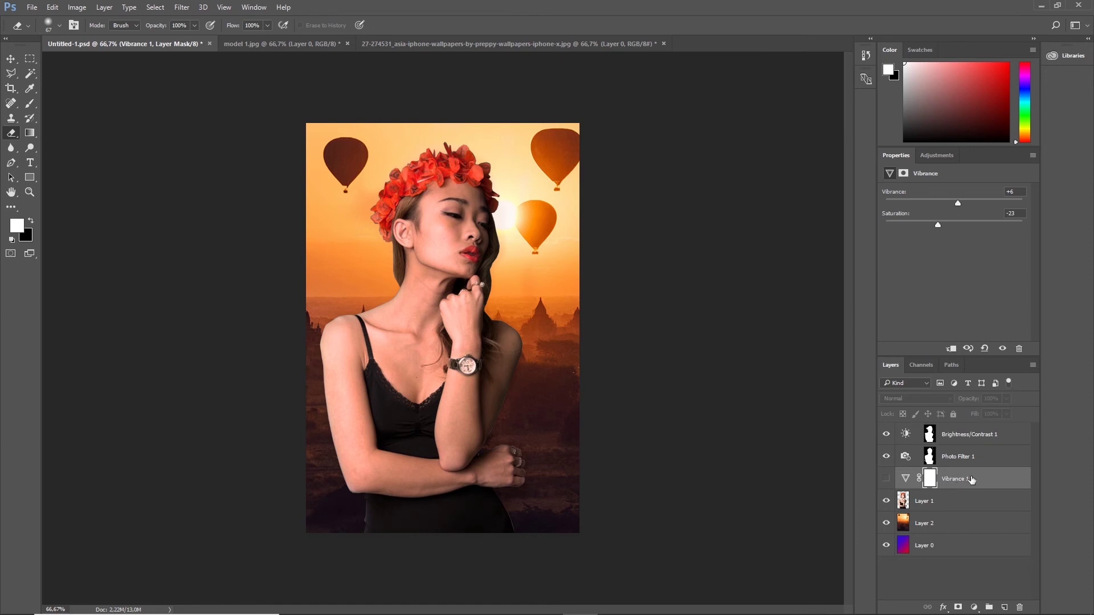
{"action": "key", "text": "ctrl+2"}
{"action": "key", "text": "Delete"}
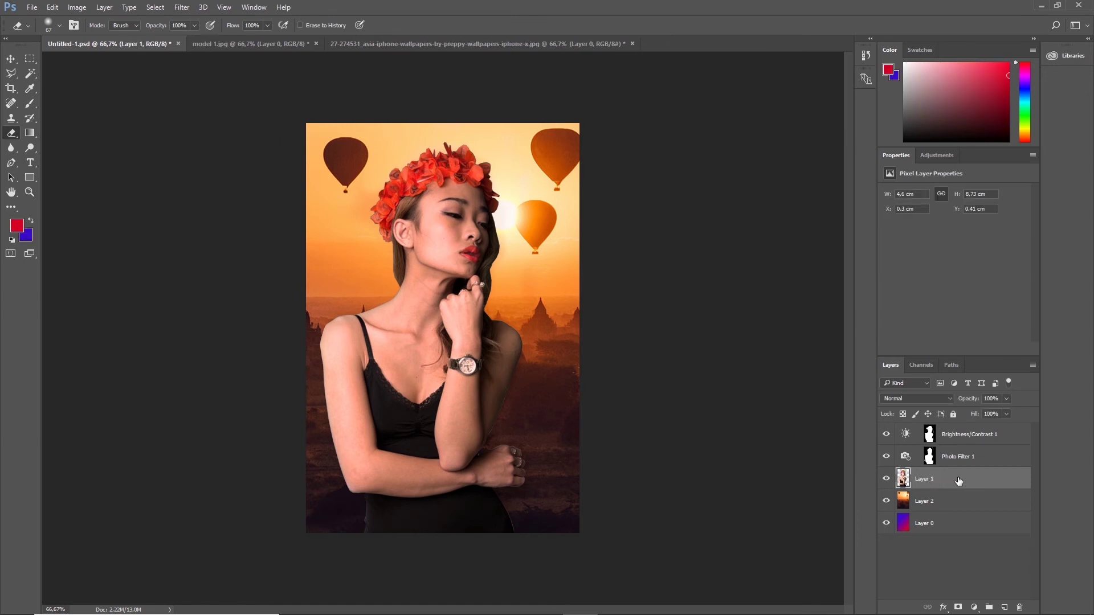
{"action": "left_click", "coordinate": [11, 59]}
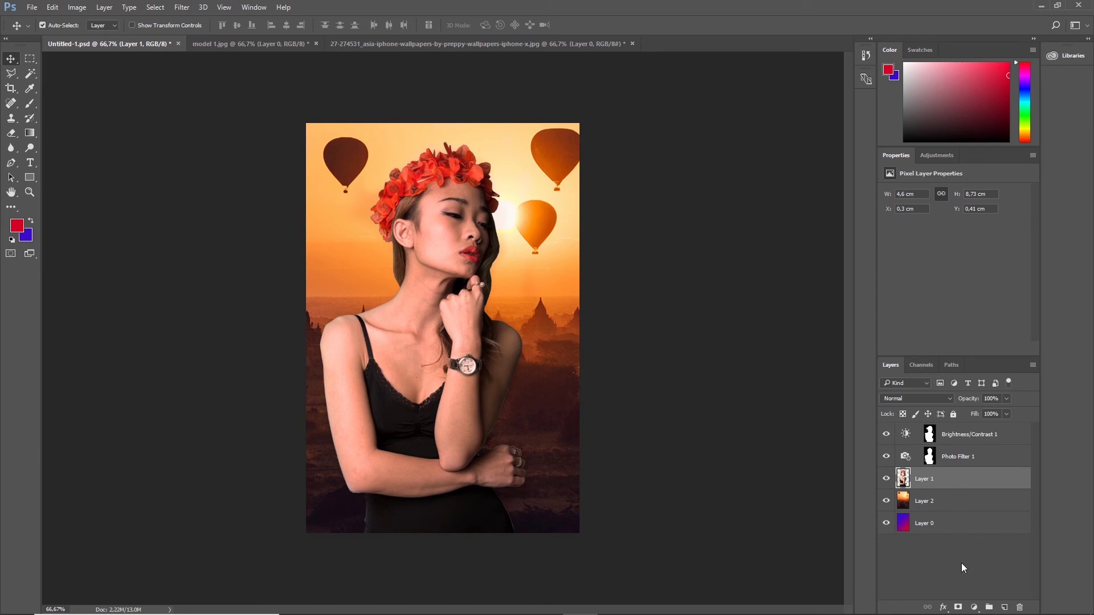
{"action": "left_click", "coordinate": [974, 608]}
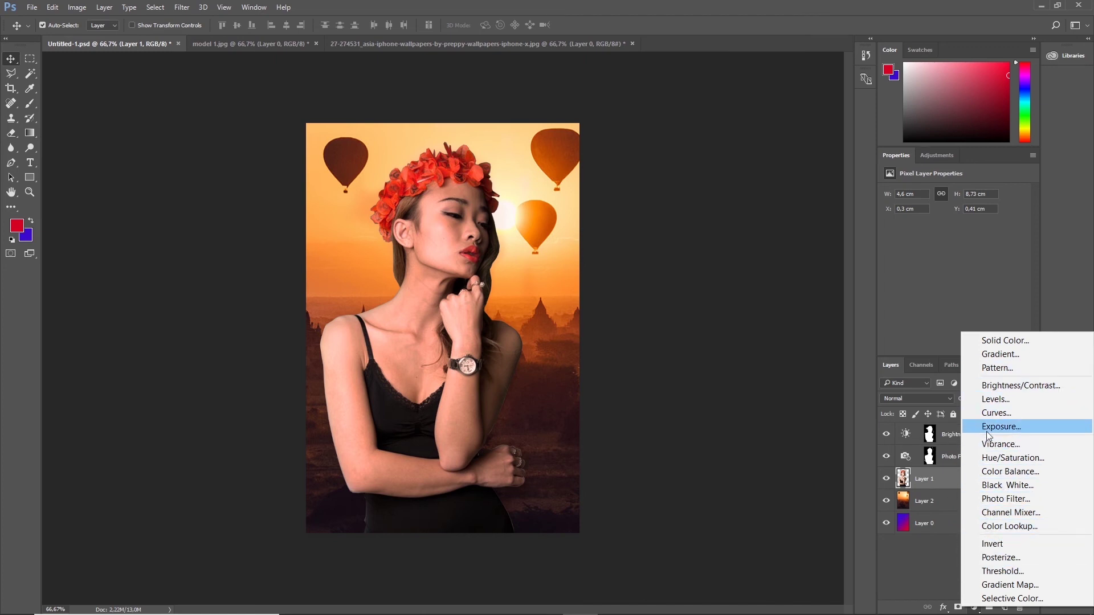
{"action": "left_click", "coordinate": [994, 488]}
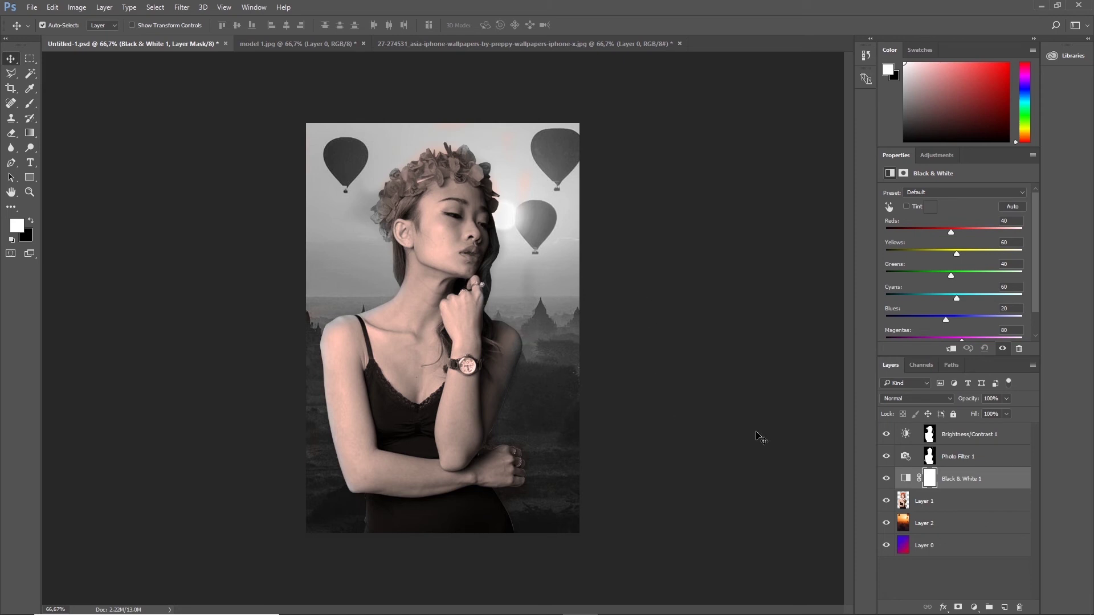
{"action": "left_click", "coordinate": [887, 480]}
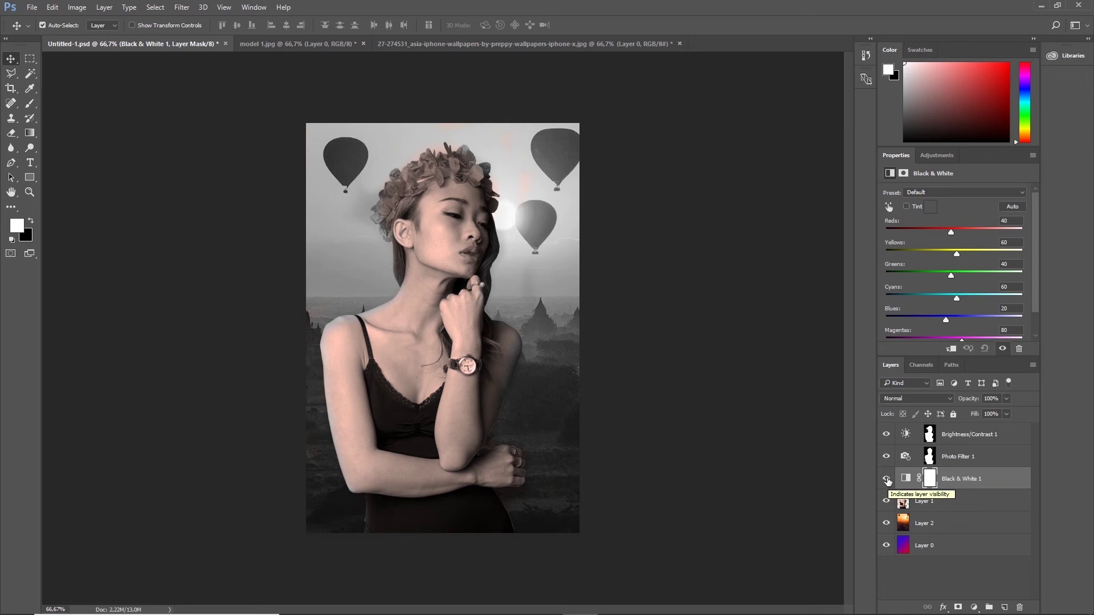
{"action": "left_click", "coordinate": [886, 479]}
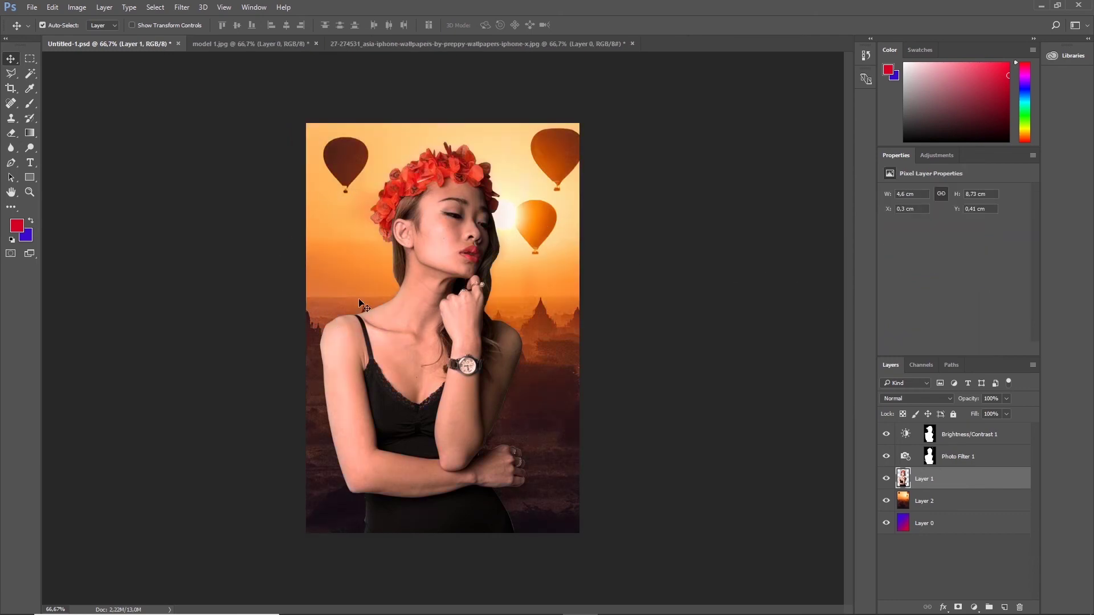
Zoom into the top-left corner, back out, then view the composite at 100%
{"action": "key", "text": "z"}
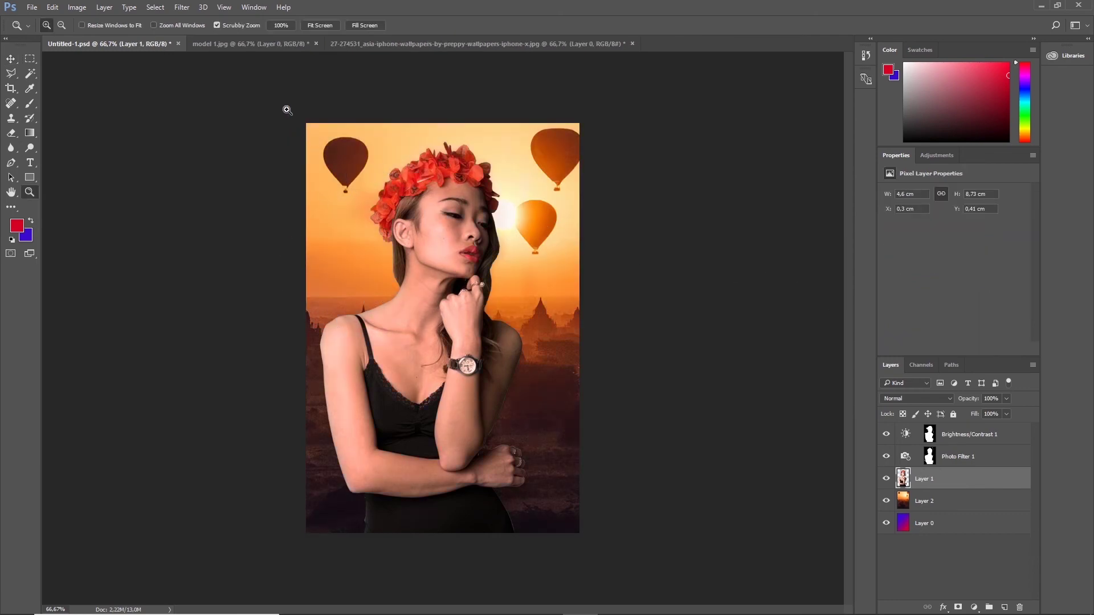
{"action": "left_click_drag", "start_coordinate": [285, 110], "coordinate": [444, 391]}
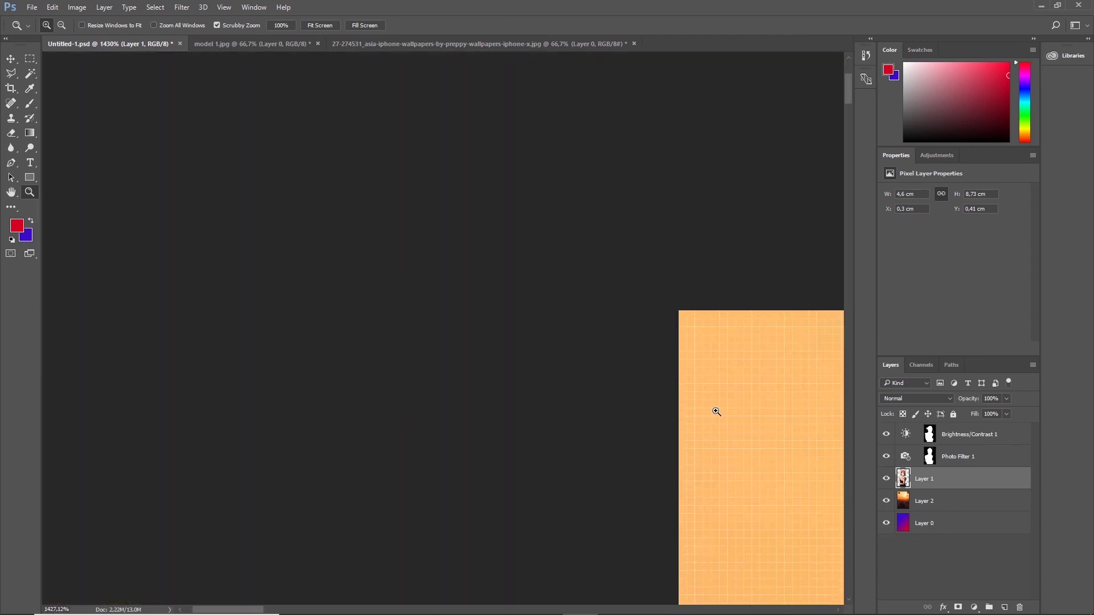
{"action": "key", "text": "ctrl+minus"}
{"action": "key", "text": "ctrl+minus"}
{"action": "key", "text": "ctrl+minus"}
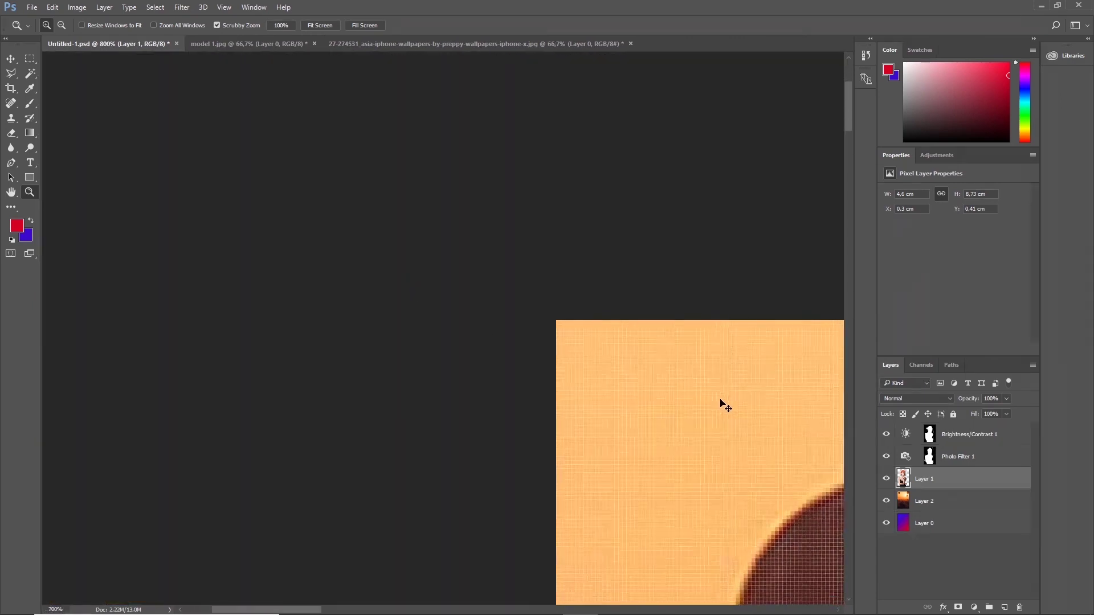
{"action": "key", "text": "ctrl+minus"}
{"action": "key", "text": "ctrl+minus"}
{"action": "key", "text": "ctrl+minus"}
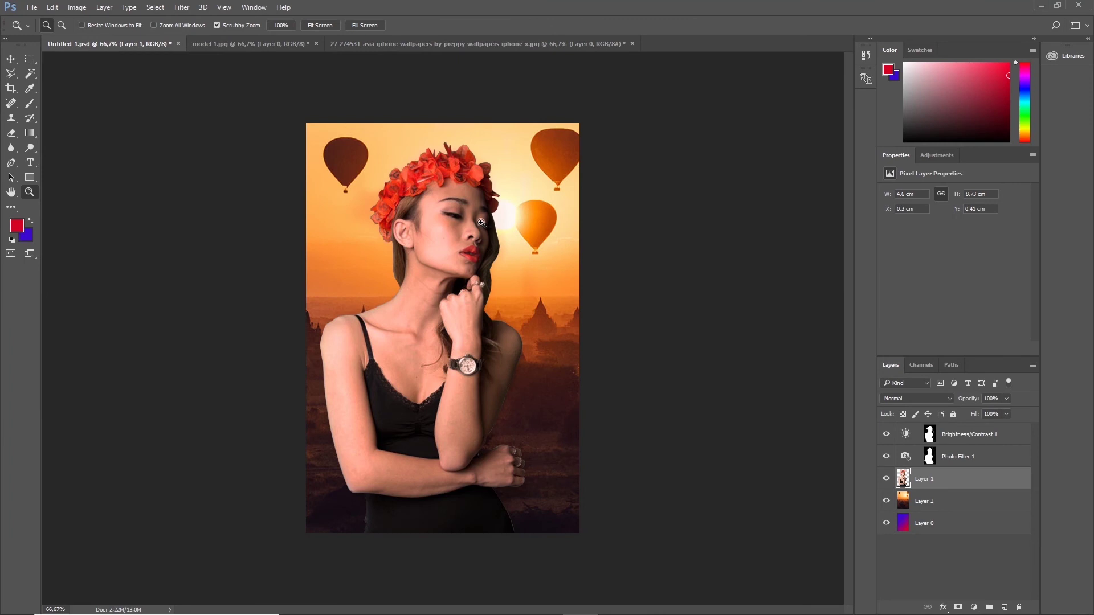
{"action": "left_click", "coordinate": [445, 304]}
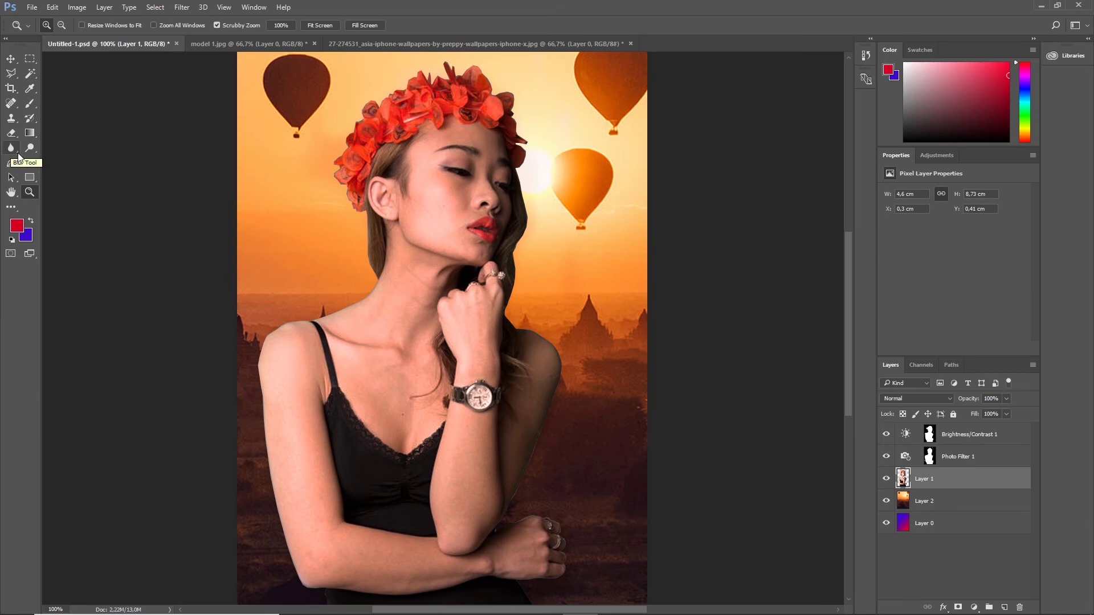
{"action": "left_click", "coordinate": [18, 156]}
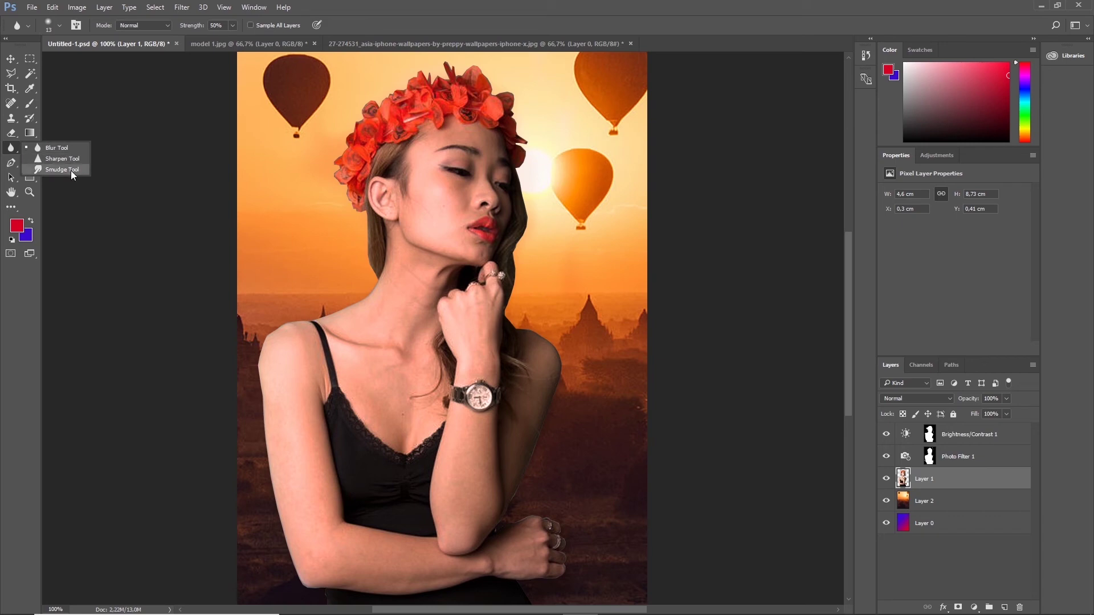
Keep the Blur Tool active and enlarge its brush size
{"action": "left_click", "coordinate": [39, 148]}
{"action": "right_click", "coordinate": [269, 246]}
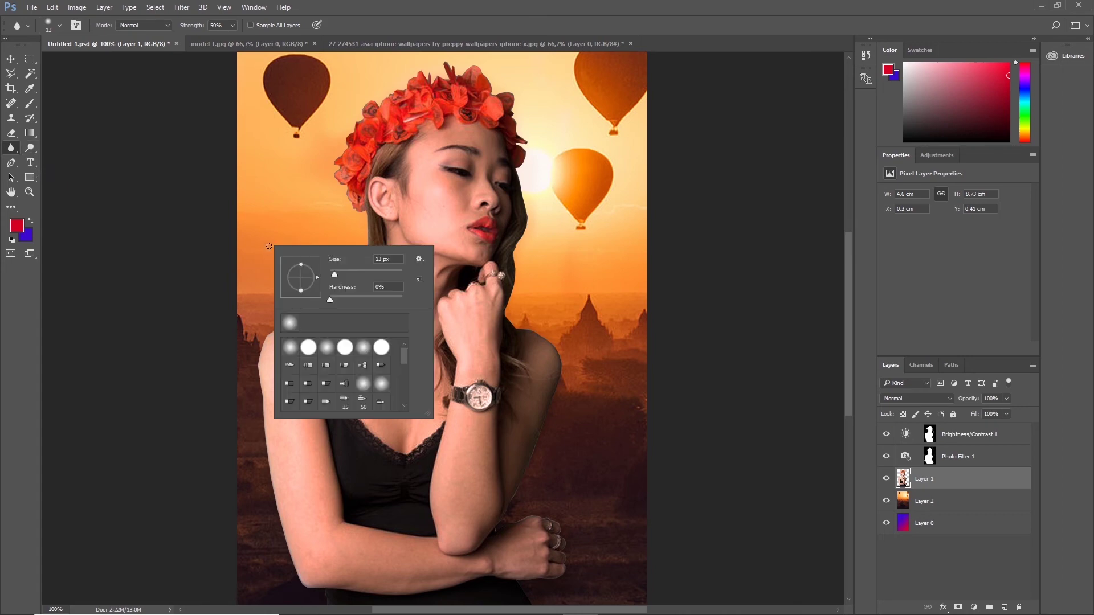
{"action": "left_click_drag", "start_coordinate": [340, 274], "coordinate": [340, 275]}
{"action": "key", "text": "Return"}
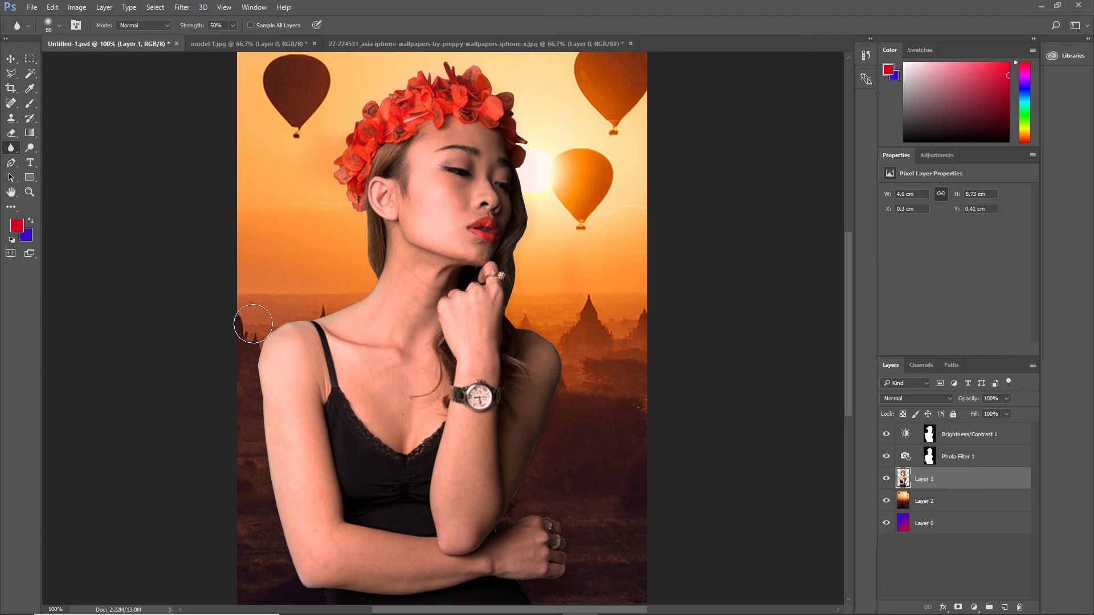
Blur the edges of the left shoulder, right side of the crown, fingers and left arm
{"action": "mouse_move", "coordinate": [260, 334]}
{"action": "left_mouse_down"}
{"action": "mouse_move", "coordinate": [237, 372]}
{"action": "mouse_move", "coordinate": [245, 485]}
{"action": "mouse_move", "coordinate": [244, 386]}
{"action": "mouse_move", "coordinate": [266, 444]}
{"action": "mouse_move", "coordinate": [262, 501]}
{"action": "mouse_move", "coordinate": [288, 574]}
{"action": "mouse_move", "coordinate": [284, 562]}
{"action": "left_mouse_up"}
{"action": "mouse_move", "coordinate": [280, 313]}
{"action": "left_mouse_down"}
{"action": "mouse_move", "coordinate": [301, 295]}
{"action": "mouse_move", "coordinate": [275, 316]}
{"action": "mouse_move", "coordinate": [293, 297]}
{"action": "mouse_move", "coordinate": [334, 303]}
{"action": "mouse_move", "coordinate": [373, 262]}
{"action": "mouse_move", "coordinate": [353, 250]}
{"action": "mouse_move", "coordinate": [345, 207]}
{"action": "mouse_move", "coordinate": [318, 171]}
{"action": "mouse_move", "coordinate": [370, 89]}
{"action": "mouse_move", "coordinate": [425, 67]}
{"action": "mouse_move", "coordinate": [488, 60]}
{"action": "mouse_move", "coordinate": [482, 73]}
{"action": "mouse_move", "coordinate": [492, 72]}
{"action": "left_mouse_up"}
{"action": "mouse_move", "coordinate": [492, 71]}
{"action": "left_mouse_down"}
{"action": "mouse_move", "coordinate": [498, 63]}
{"action": "mouse_move", "coordinate": [537, 122]}
{"action": "mouse_move", "coordinate": [542, 176]}
{"action": "mouse_move", "coordinate": [523, 196]}
{"action": "mouse_move", "coordinate": [534, 219]}
{"action": "mouse_move", "coordinate": [523, 306]}
{"action": "mouse_move", "coordinate": [539, 323]}
{"action": "mouse_move", "coordinate": [530, 314]}
{"action": "mouse_move", "coordinate": [555, 434]}
{"action": "mouse_move", "coordinate": [545, 431]}
{"action": "mouse_move", "coordinate": [513, 508]}
{"action": "mouse_move", "coordinate": [552, 433]}
{"action": "mouse_move", "coordinate": [553, 344]}
{"action": "mouse_move", "coordinate": [564, 362]}
{"action": "mouse_move", "coordinate": [521, 283]}
{"action": "mouse_move", "coordinate": [552, 231]}
{"action": "left_mouse_up"}
{"action": "mouse_move", "coordinate": [542, 505]}
{"action": "left_mouse_down"}
{"action": "mouse_move", "coordinate": [579, 530]}
{"action": "mouse_move", "coordinate": [580, 559]}
{"action": "mouse_move", "coordinate": [524, 592]}
{"action": "mouse_move", "coordinate": [570, 581]}
{"action": "mouse_move", "coordinate": [580, 547]}
{"action": "left_mouse_up"}
{"action": "mouse_move", "coordinate": [286, 471]}
{"action": "left_mouse_down"}
{"action": "mouse_move", "coordinate": [247, 342]}
{"action": "mouse_move", "coordinate": [240, 380]}
{"action": "mouse_move", "coordinate": [243, 326]}
{"action": "mouse_move", "coordinate": [362, 275]}
{"action": "left_mouse_up"}
{"action": "mouse_move", "coordinate": [252, 378]}
{"action": "left_mouse_down"}
{"action": "mouse_move", "coordinate": [240, 361]}
{"action": "mouse_move", "coordinate": [234, 445]}
{"action": "mouse_move", "coordinate": [262, 565]}
{"action": "mouse_move", "coordinate": [276, 581]}
{"action": "mouse_move", "coordinate": [247, 459]}
{"action": "mouse_move", "coordinate": [274, 568]}
{"action": "left_mouse_up"}
Blur the edges around the lower hand, the top of the crown and the hair by the neck
{"action": "scroll", "coordinate": [845, 395], "scroll_direction": "down", "scroll_amount": 3}
{"action": "left_click_drag", "start_coordinate": [319, 509], "coordinate": [307, 551]}
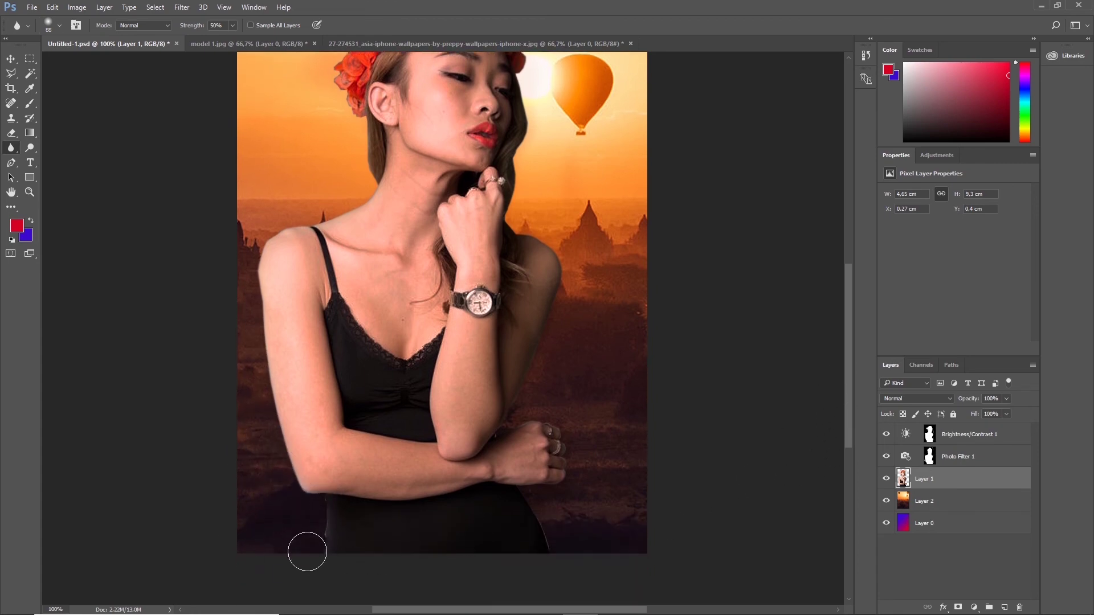
{"action": "mouse_move", "coordinate": [268, 612]}
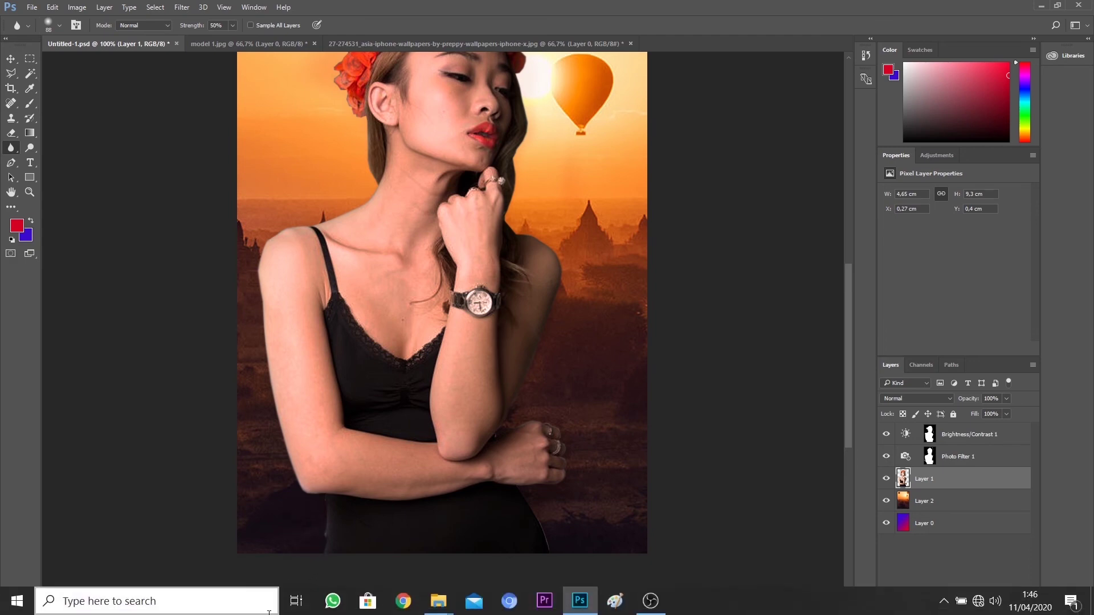
{"action": "mouse_move", "coordinate": [540, 518]}
{"action": "left_mouse_down"}
{"action": "mouse_move", "coordinate": [524, 388]}
{"action": "mouse_move", "coordinate": [501, 427]}
{"action": "mouse_move", "coordinate": [543, 306]}
{"action": "mouse_move", "coordinate": [524, 167]}
{"action": "left_mouse_up"}
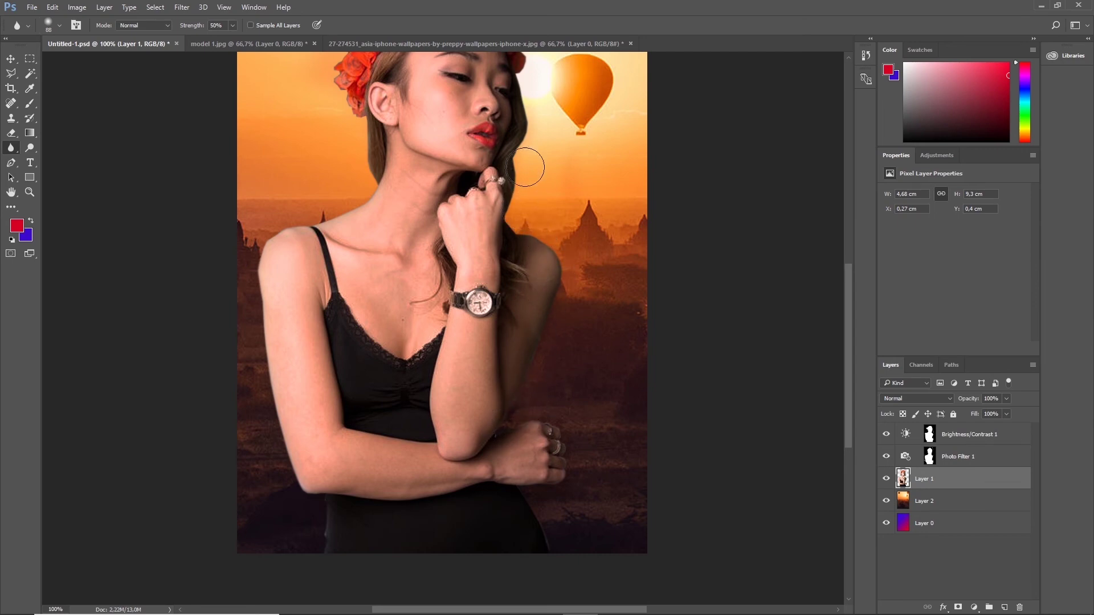
{"action": "scroll", "coordinate": [525, 167], "scroll_direction": "up", "scroll_amount": 2}
{"action": "scroll", "coordinate": [549, 127], "scroll_direction": "up", "scroll_amount": 2}
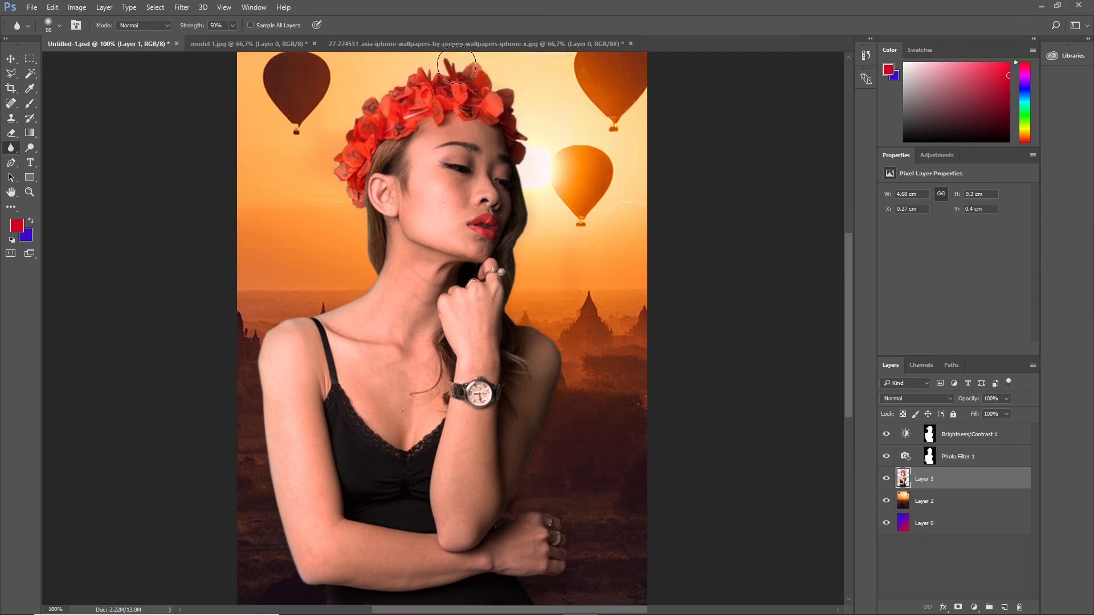
{"action": "mouse_move", "coordinate": [456, 65]}
{"action": "left_mouse_down"}
{"action": "mouse_move", "coordinate": [378, 80]}
{"action": "mouse_move", "coordinate": [327, 153]}
{"action": "mouse_move", "coordinate": [344, 225]}
{"action": "mouse_move", "coordinate": [340, 291]}
{"action": "mouse_move", "coordinate": [347, 278]}
{"action": "left_mouse_up"}
{"action": "key", "text": "ctrl+minus"}
{"action": "left_click_drag", "start_coordinate": [408, 280], "coordinate": [413, 279]}
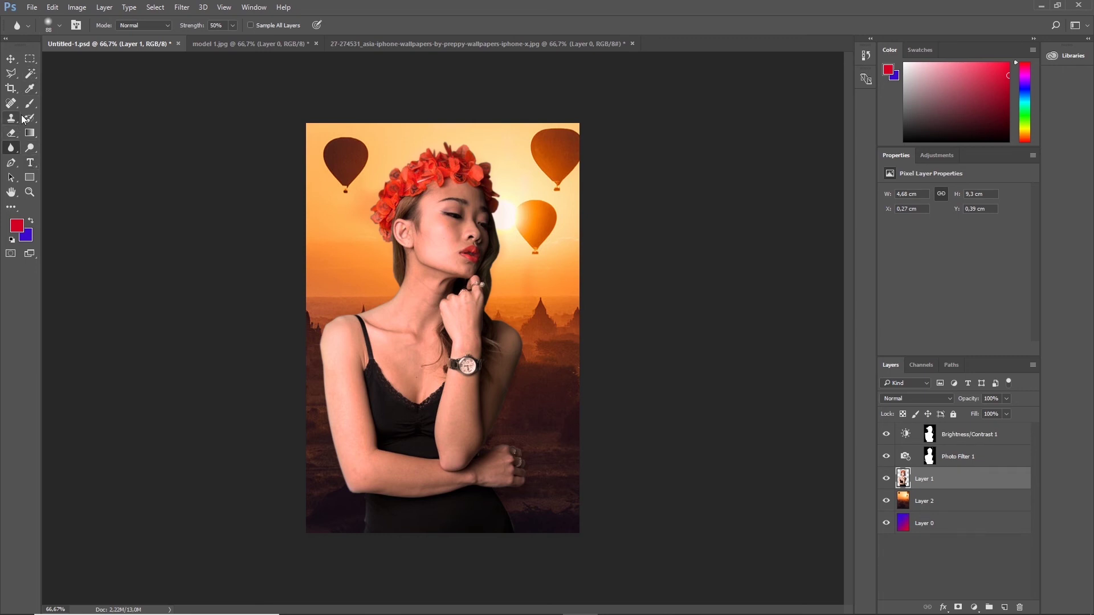
Zoom in to 300% on the model's chest for close-up skin retouching
{"action": "left_click", "coordinate": [30, 192]}
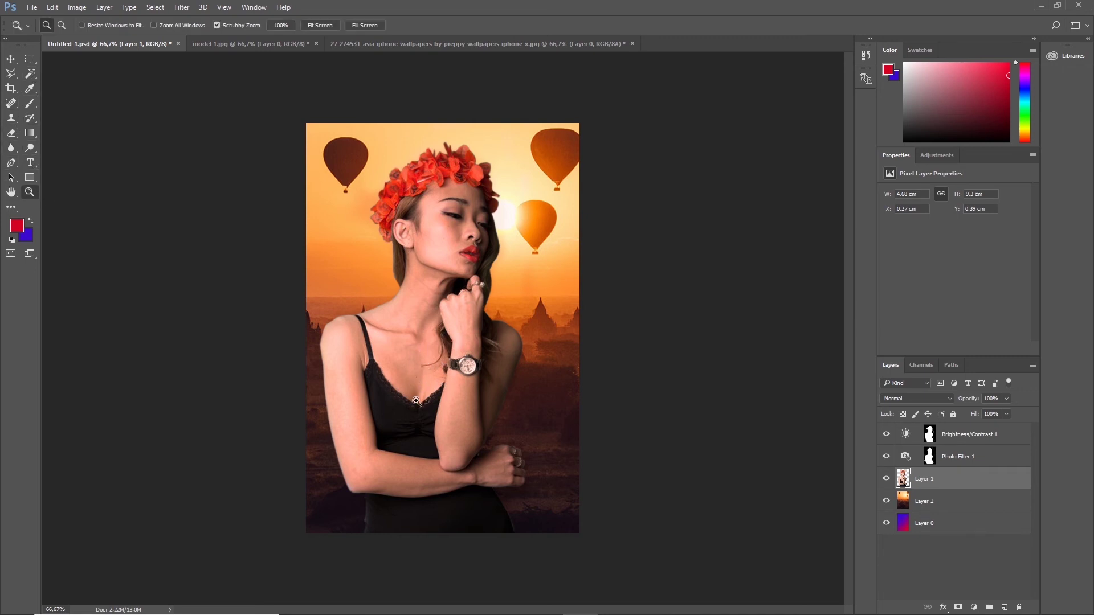
{"action": "left_click", "coordinate": [417, 379]}
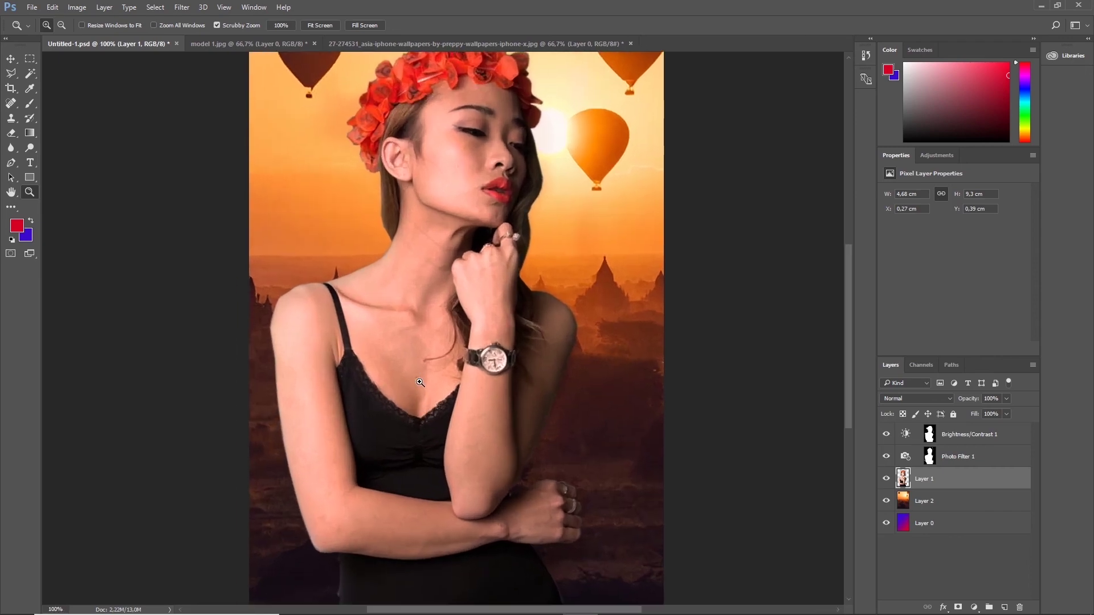
{"action": "left_click", "coordinate": [418, 376]}
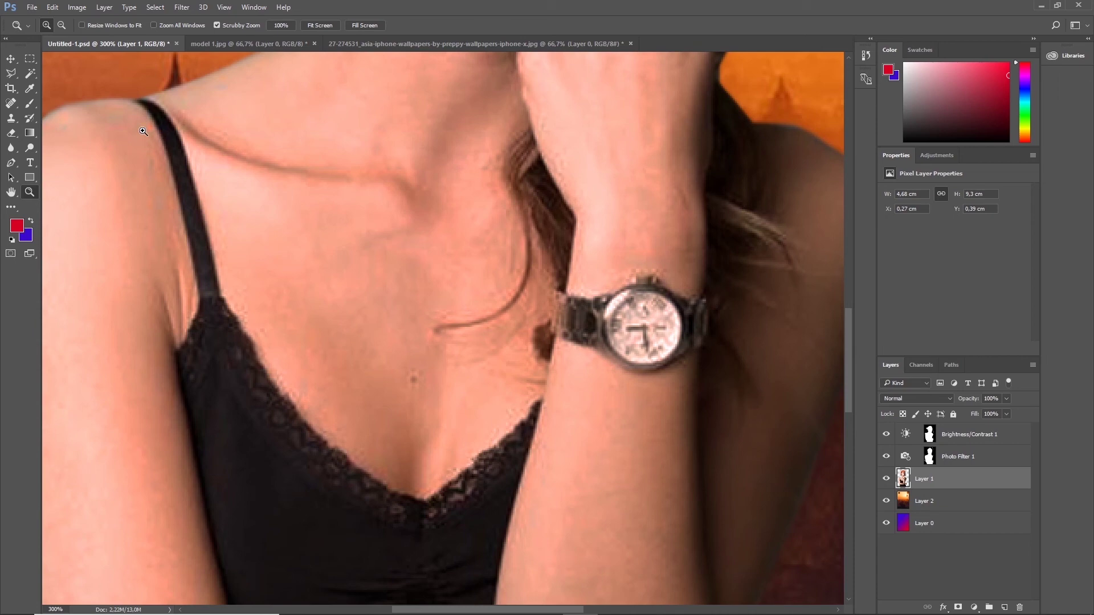
{"action": "left_click", "coordinate": [11, 104]}
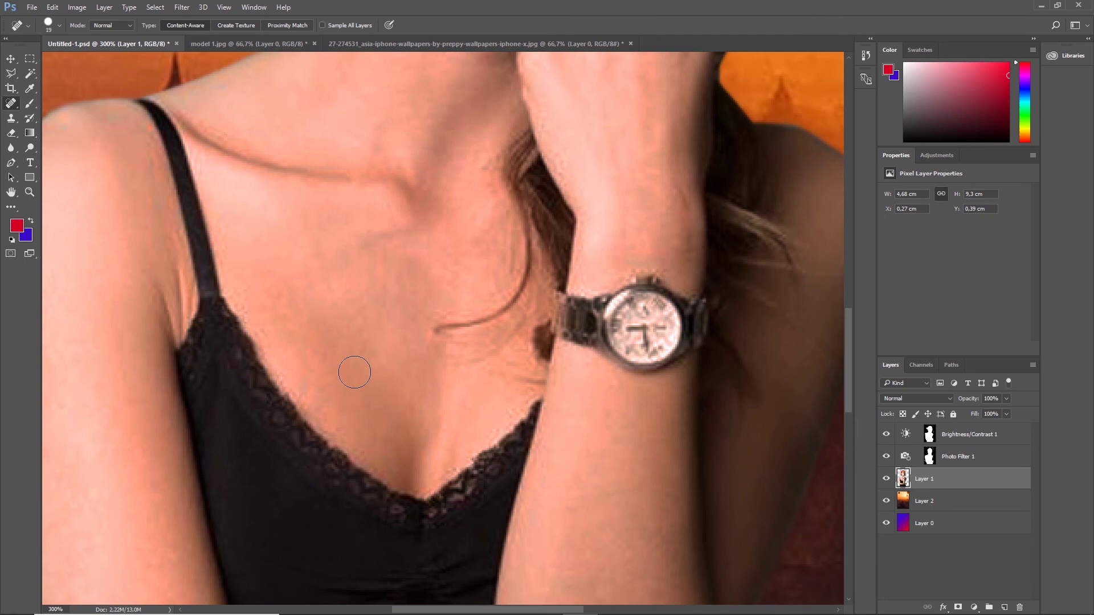
Zoom out to the full image, then zoom in closely on the model's cheek
{"action": "key", "text": "ctrl+minus"}
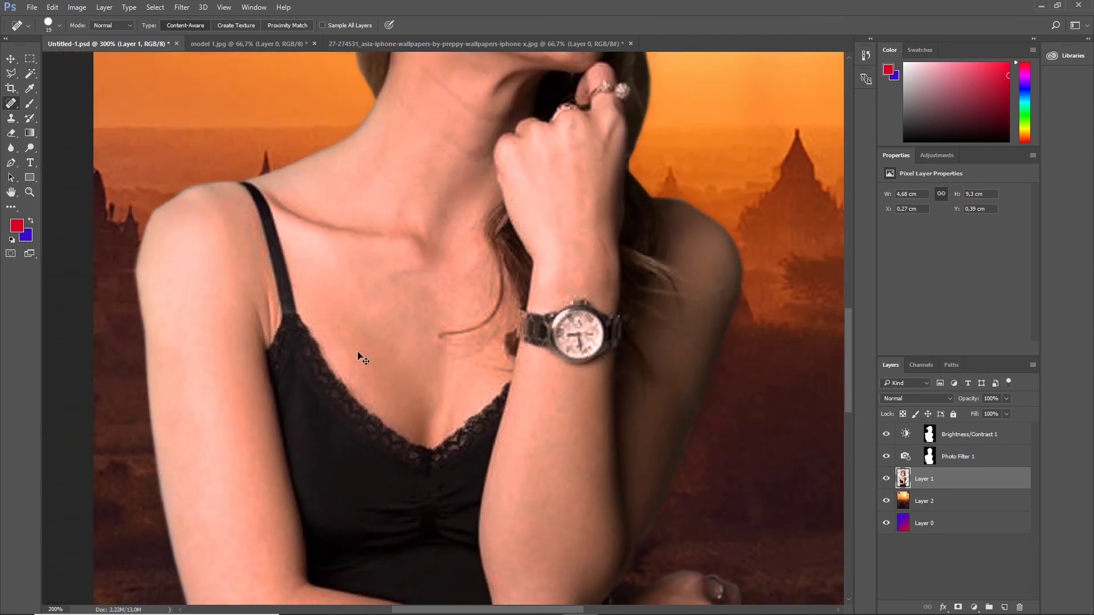
{"action": "key", "text": "ctrl+minus"}
{"action": "scroll", "coordinate": [460, 178], "scroll_direction": "up", "scroll_amount": 2}
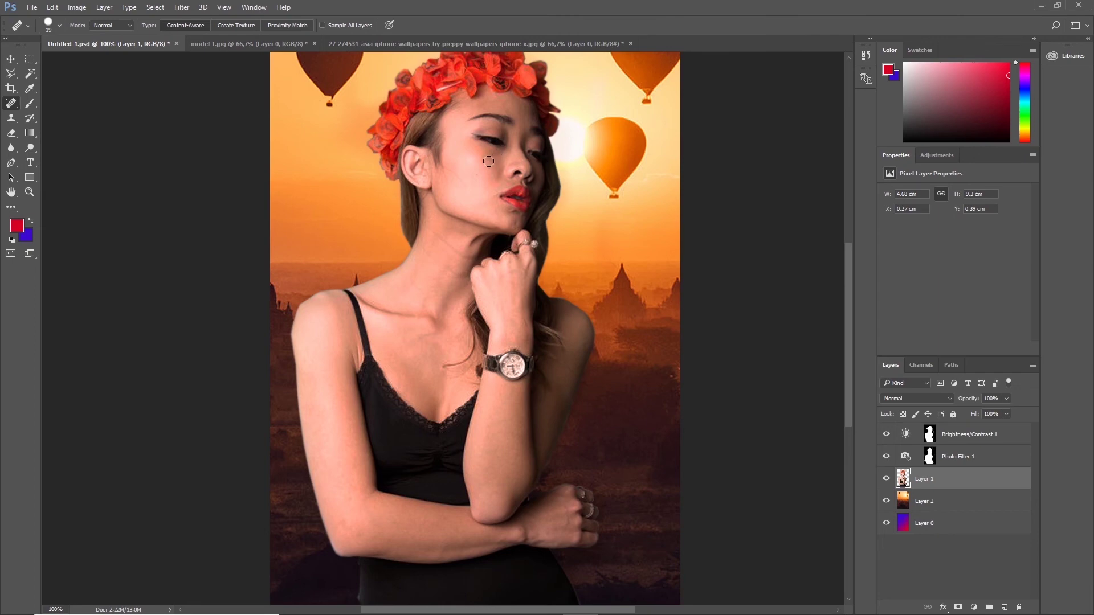
{"action": "scroll", "coordinate": [488, 161], "scroll_direction": "up", "scroll_amount": 2}
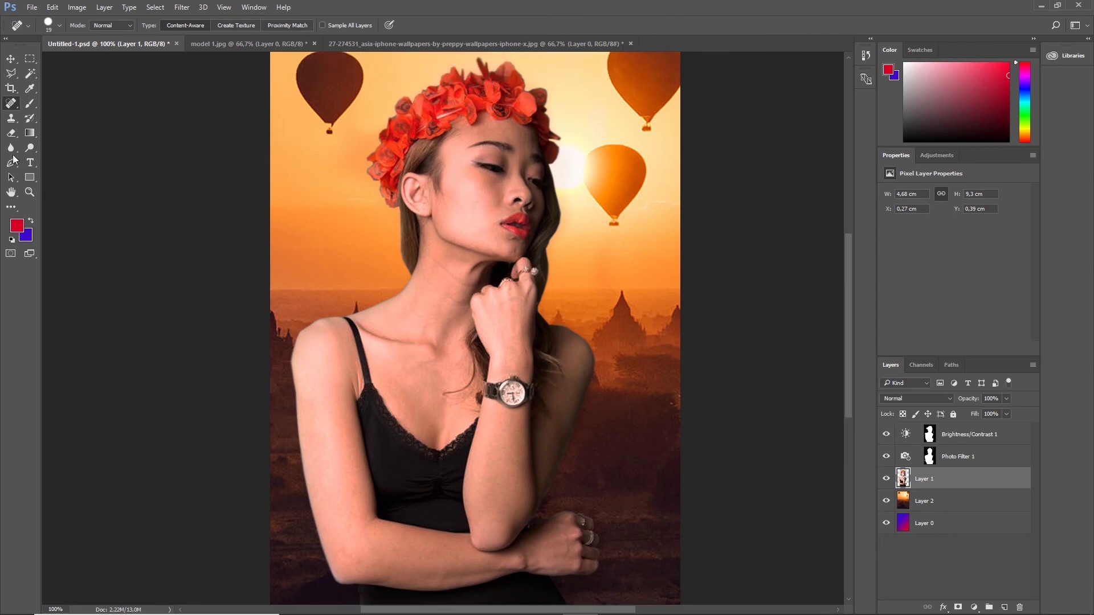
{"action": "left_click", "coordinate": [29, 192]}
{"action": "left_click", "coordinate": [479, 195]}
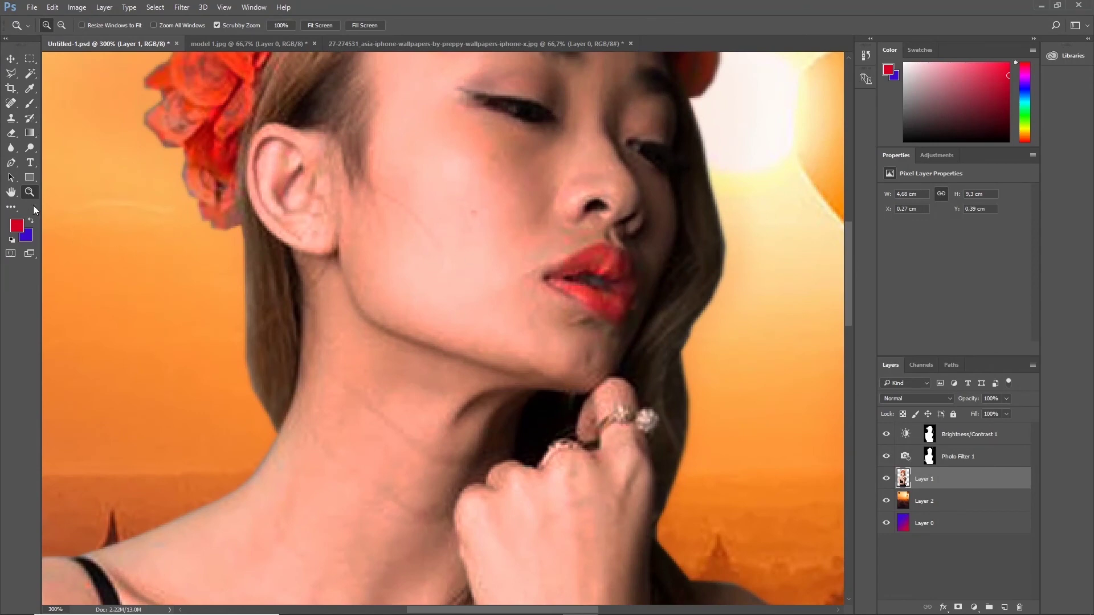
Heal three small red blemishes on the cheek with the Spot Healing Brush
{"action": "left_click", "coordinate": [11, 103]}
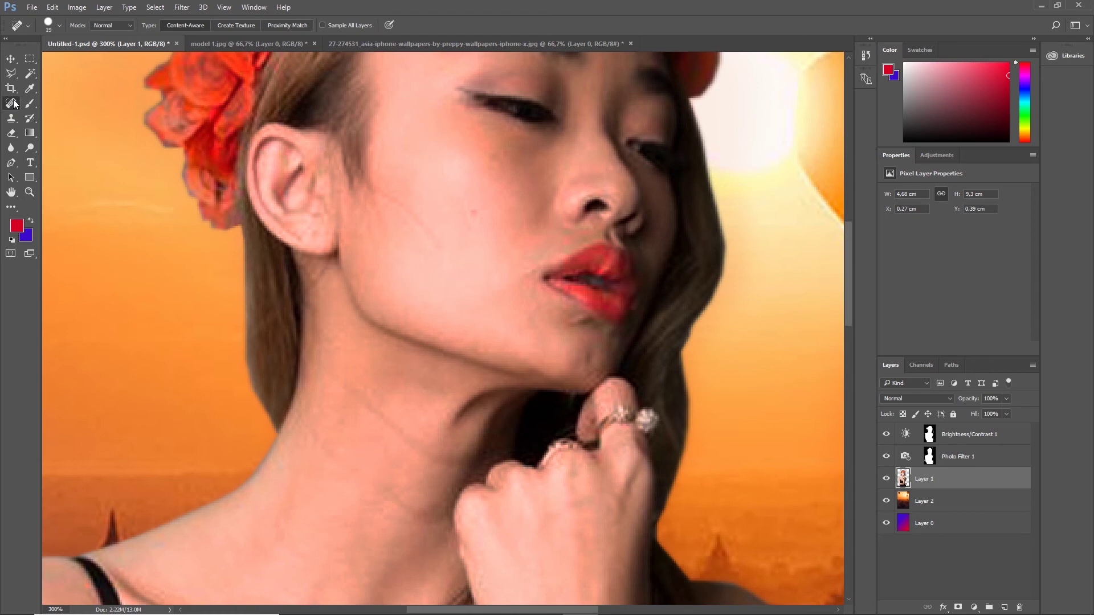
{"action": "right_click", "coordinate": [12, 108]}
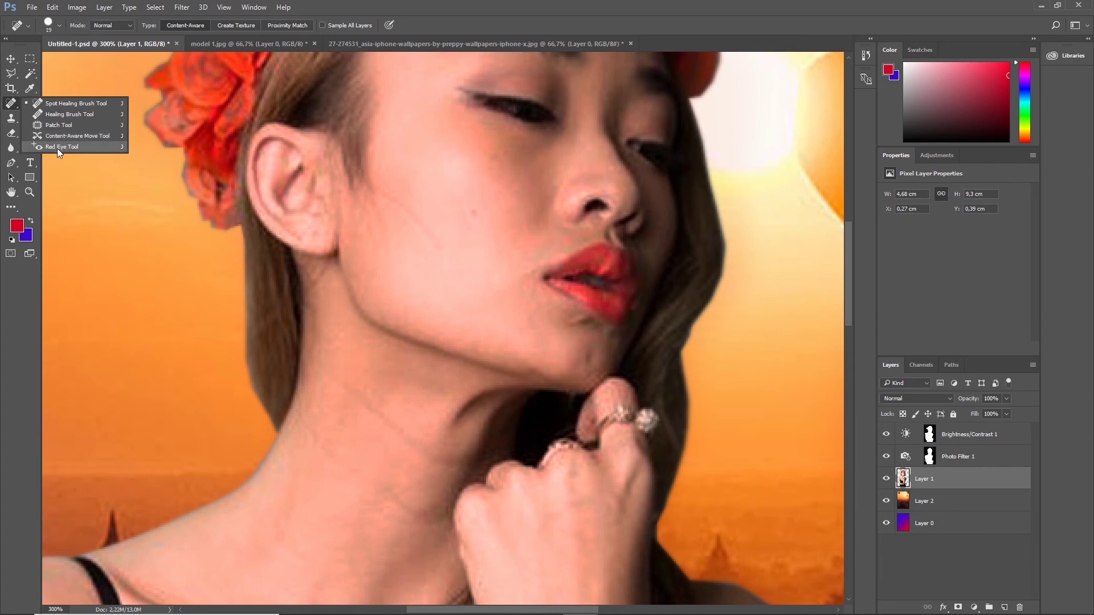
{"action": "left_click", "coordinate": [61, 104]}
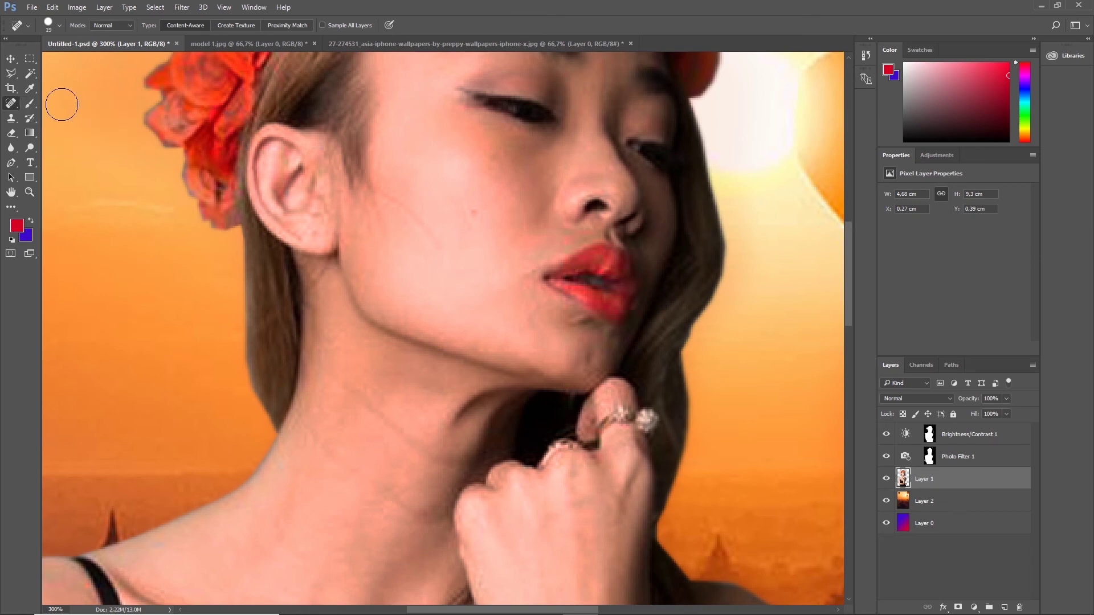
{"action": "left_click", "coordinate": [473, 217]}
{"action": "left_click", "coordinate": [476, 232]}
{"action": "left_click", "coordinate": [474, 212]}
{"action": "scroll", "coordinate": [470, 221], "scroll_direction": "down", "scroll_amount": 1}
{"action": "scroll", "coordinate": [470, 221], "scroll_direction": "down", "scroll_amount": 1}
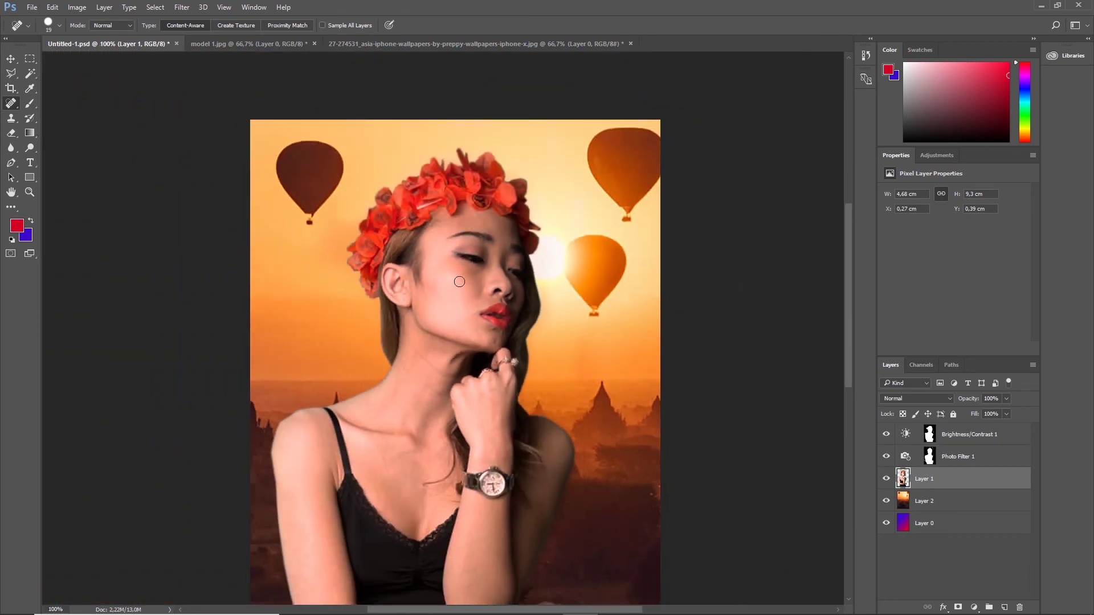
Zoom back into the face and heal a spot on the cheek
{"action": "scroll", "coordinate": [541, 330], "scroll_direction": "down", "scroll_amount": 1}
{"action": "scroll", "coordinate": [541, 331], "scroll_direction": "down", "scroll_amount": 1}
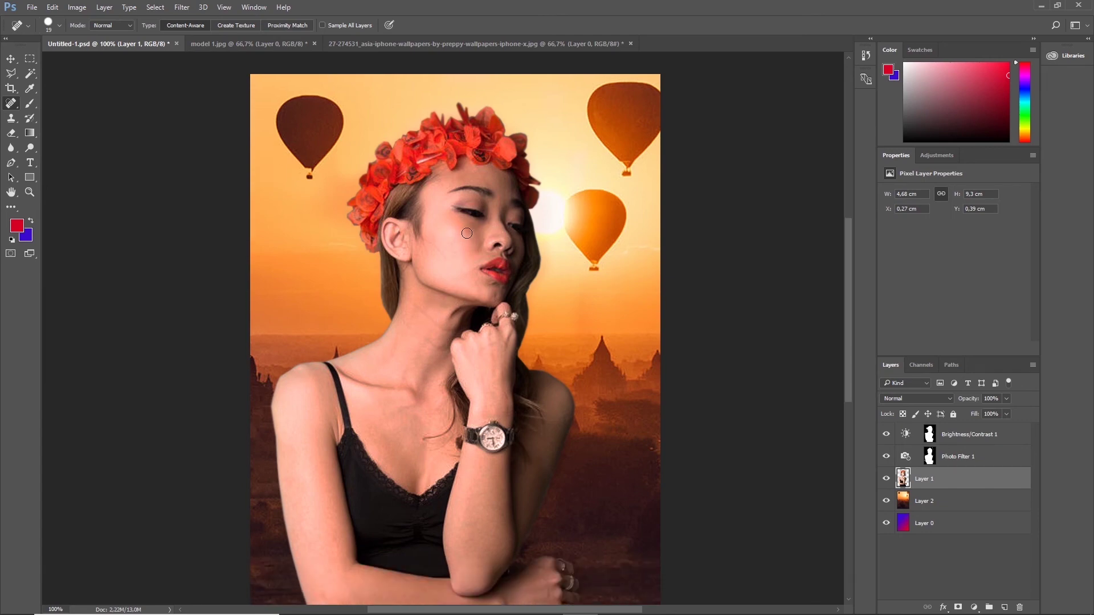
{"action": "scroll", "coordinate": [368, 505], "scroll_direction": "down", "scroll_amount": 2}
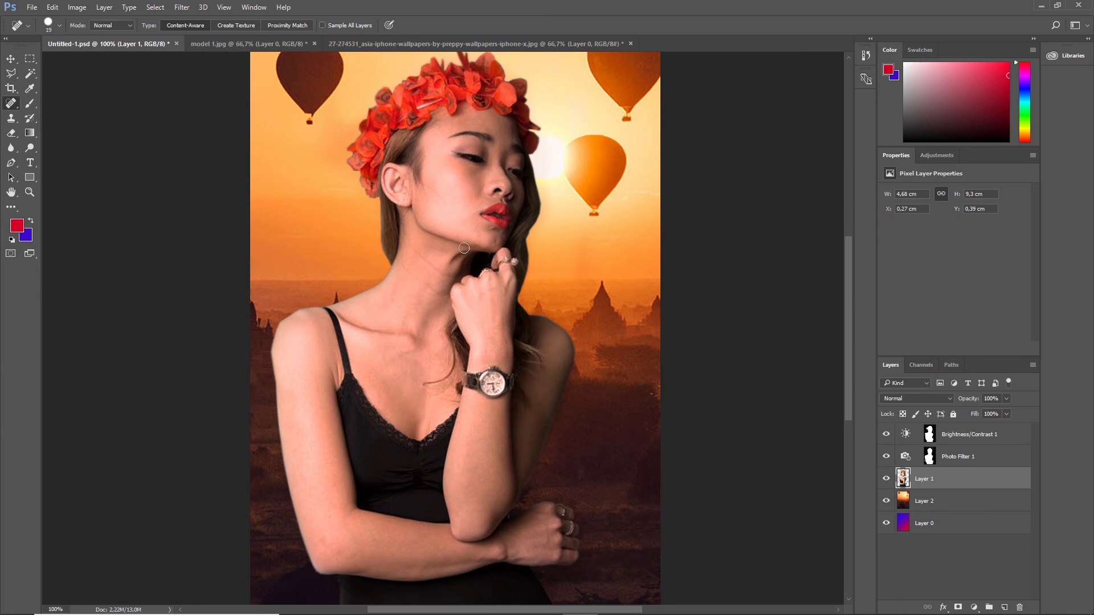
{"action": "scroll", "coordinate": [459, 315], "scroll_direction": "up", "scroll_amount": 3}
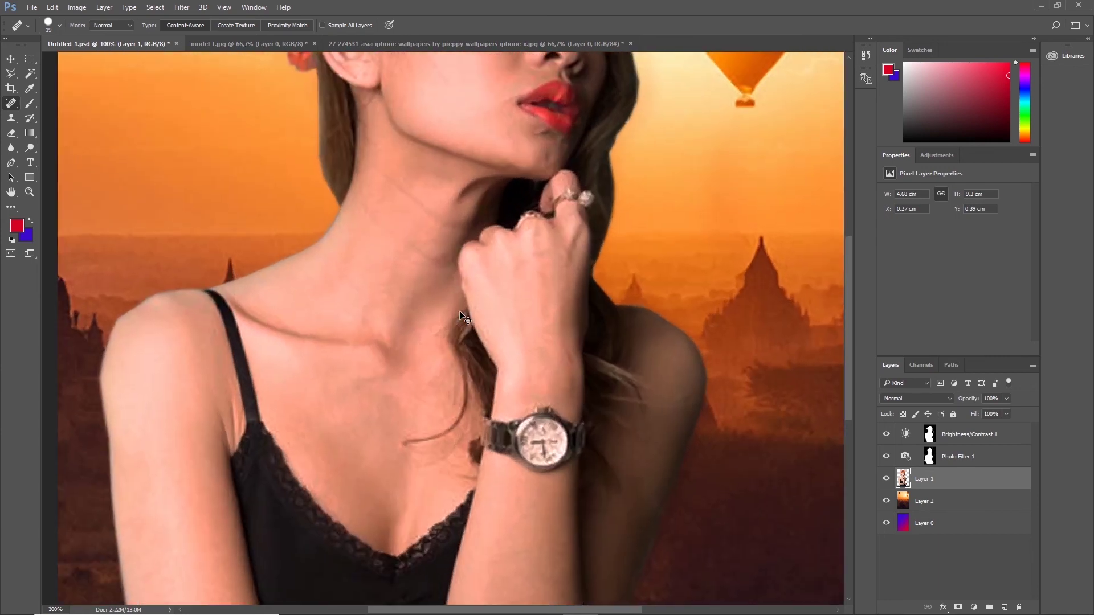
{"action": "scroll", "coordinate": [459, 191], "scroll_direction": "up", "scroll_amount": 3}
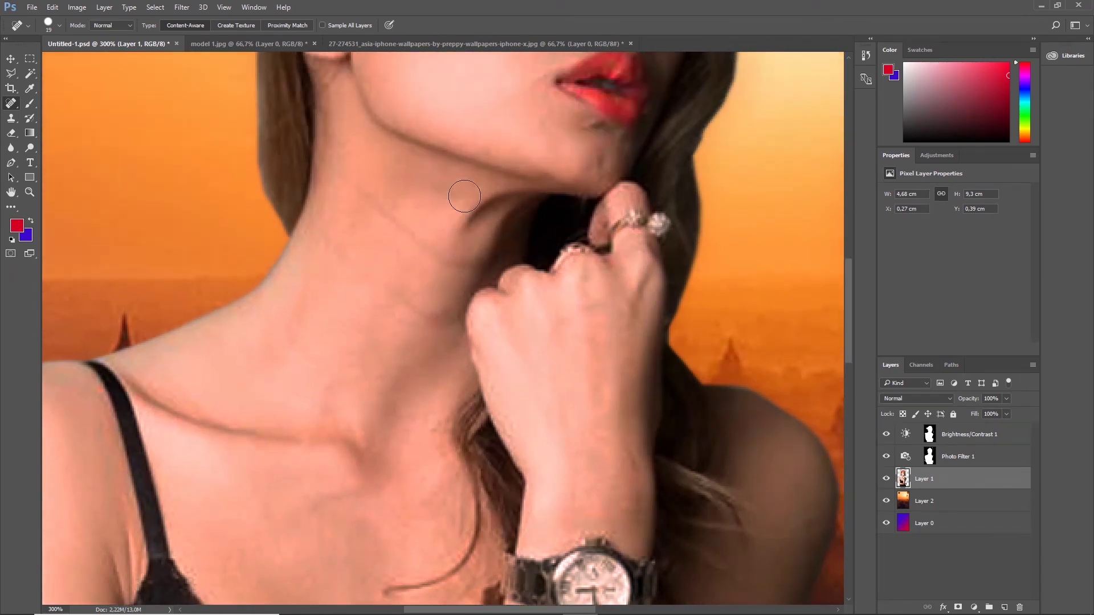
{"action": "scroll", "coordinate": [464, 194], "scroll_direction": "up", "scroll_amount": 3}
{"action": "scroll", "coordinate": [464, 196], "scroll_direction": "up", "scroll_amount": 3}
{"action": "scroll", "coordinate": [491, 200], "scroll_direction": "up", "scroll_amount": 2}
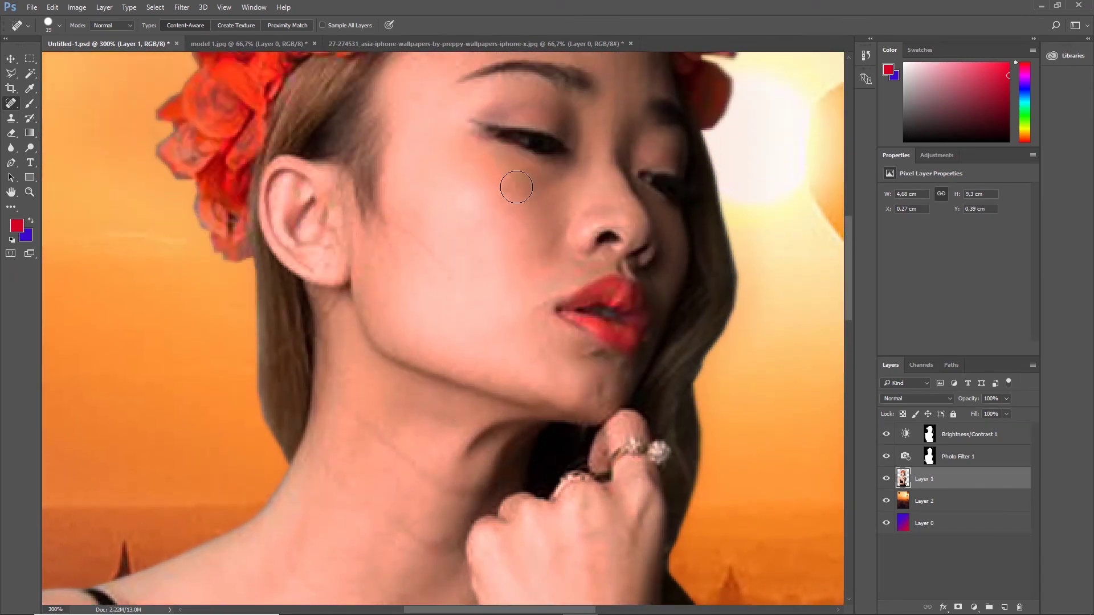
{"action": "left_click", "coordinate": [517, 187]}
Shrink the Spot Healing Brush to 10 px and heal three more cheek spots
{"action": "right_click", "coordinate": [494, 248]}
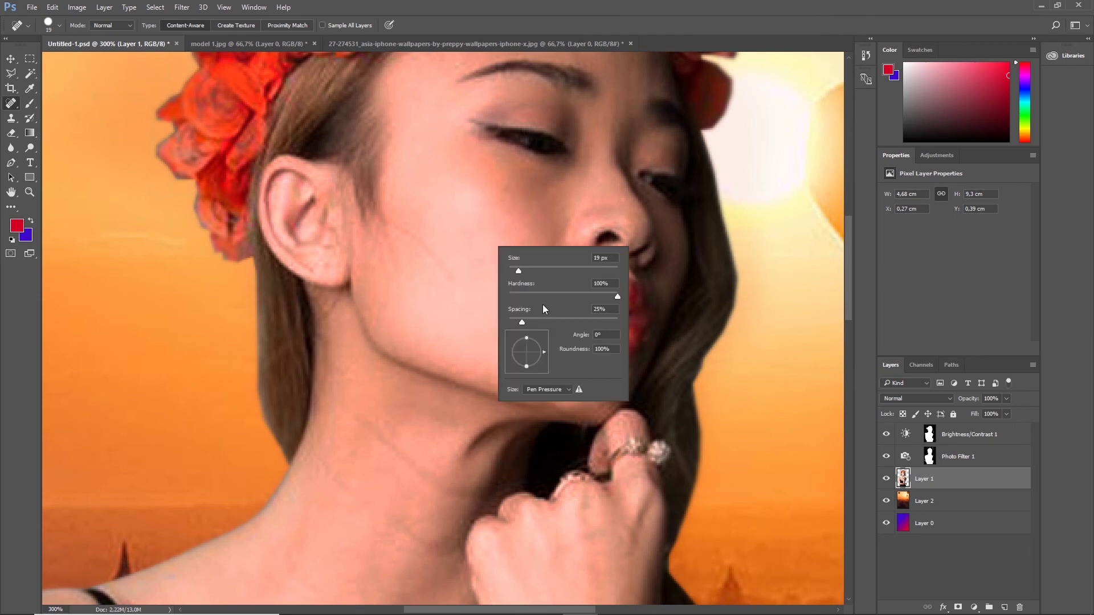
{"action": "left_click_drag", "start_coordinate": [512, 269], "coordinate": [514, 269]}
{"action": "key", "text": "Return"}
{"action": "left_click", "coordinate": [515, 191]}
{"action": "left_click", "coordinate": [520, 262]}
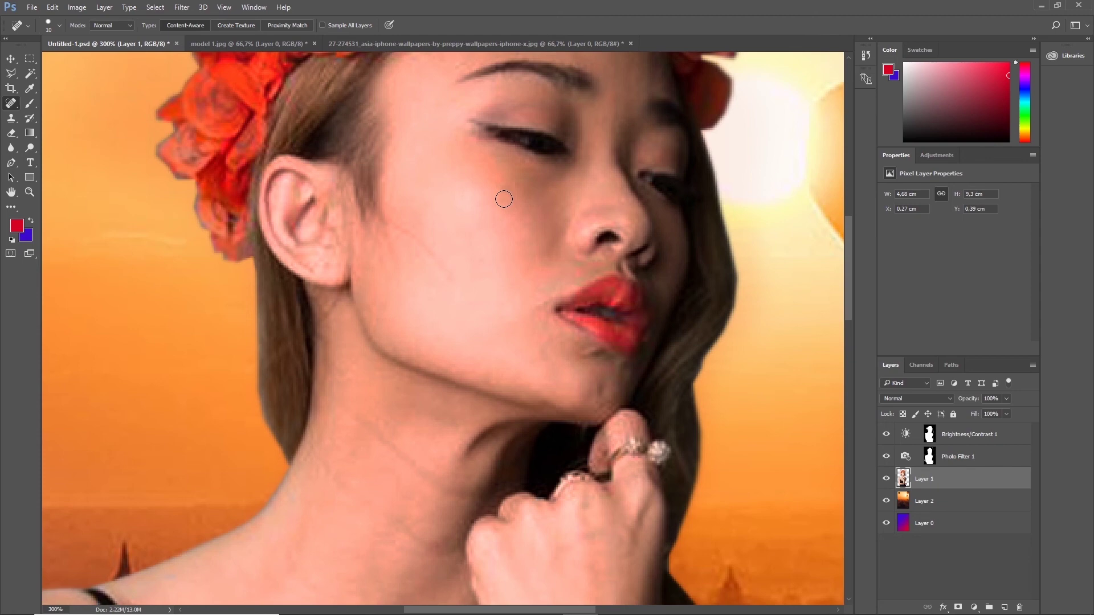
{"action": "left_click", "coordinate": [509, 189]}
Shrink the brush to 7 px, heal a tiny upper-cheek spot, and zoom out
{"action": "right_click", "coordinate": [508, 200]}
{"action": "left_click_drag", "start_coordinate": [527, 220], "coordinate": [524, 221]}
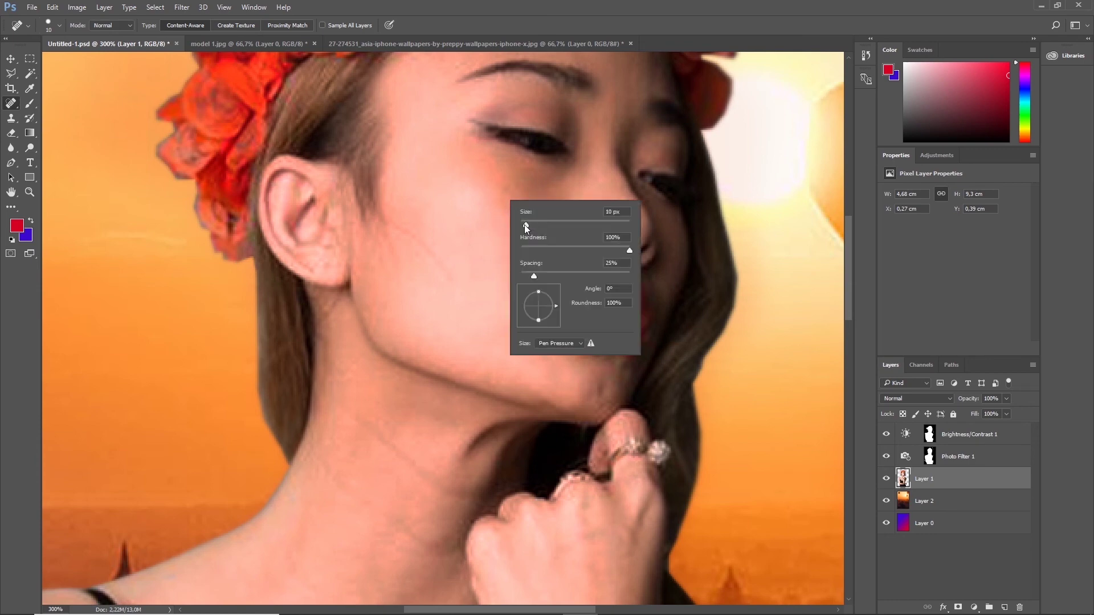
{"action": "left_click", "coordinate": [516, 185]}
{"action": "left_click", "coordinate": [503, 198]}
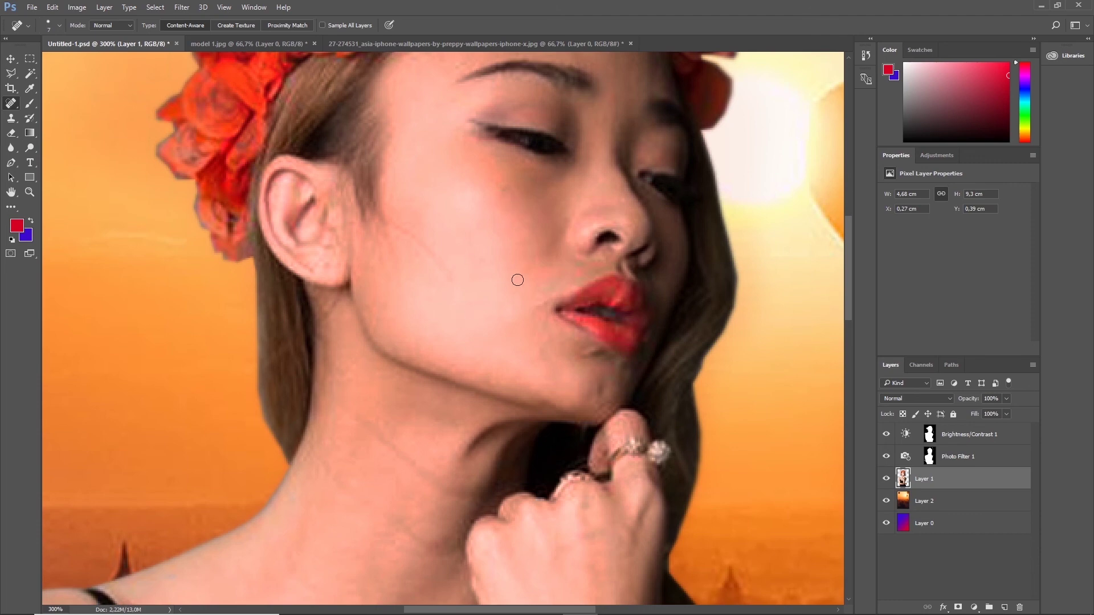
{"action": "key", "text": "ctrl+minus"}
{"action": "key", "text": "ctrl+minus"}
{"action": "key", "text": "ctrl+minus"}
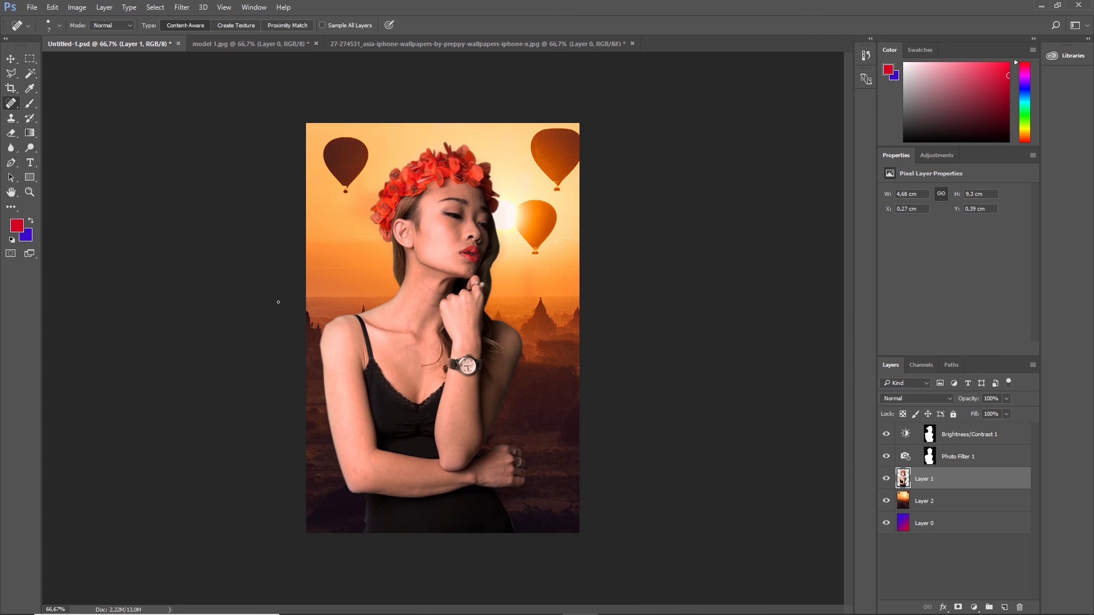
{"action": "left_click", "coordinate": [184, 8]}
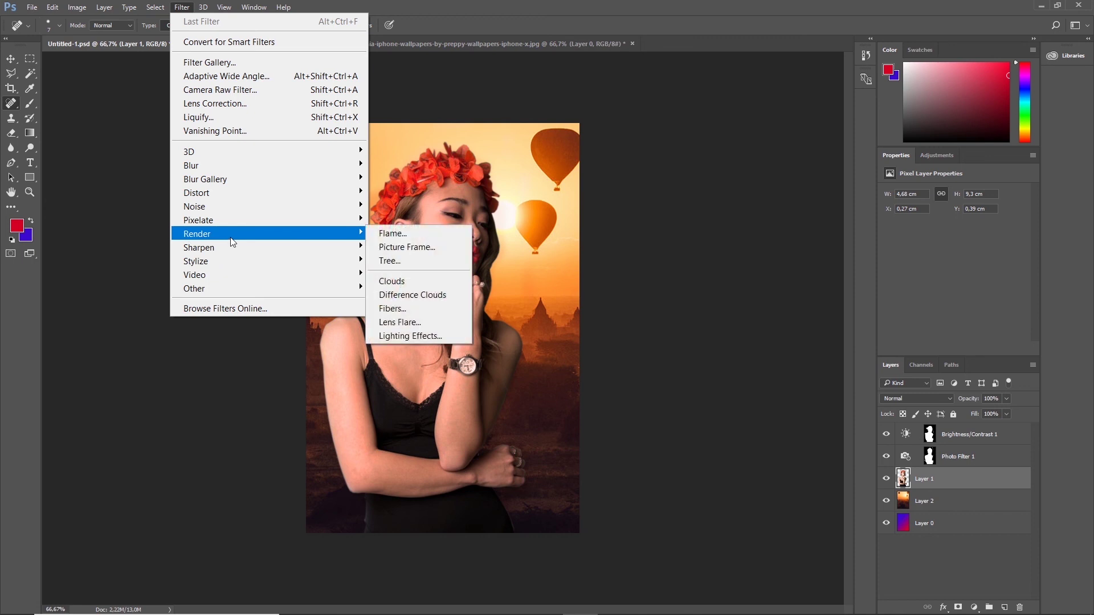
{"action": "mouse_move", "coordinate": [197, 234]}
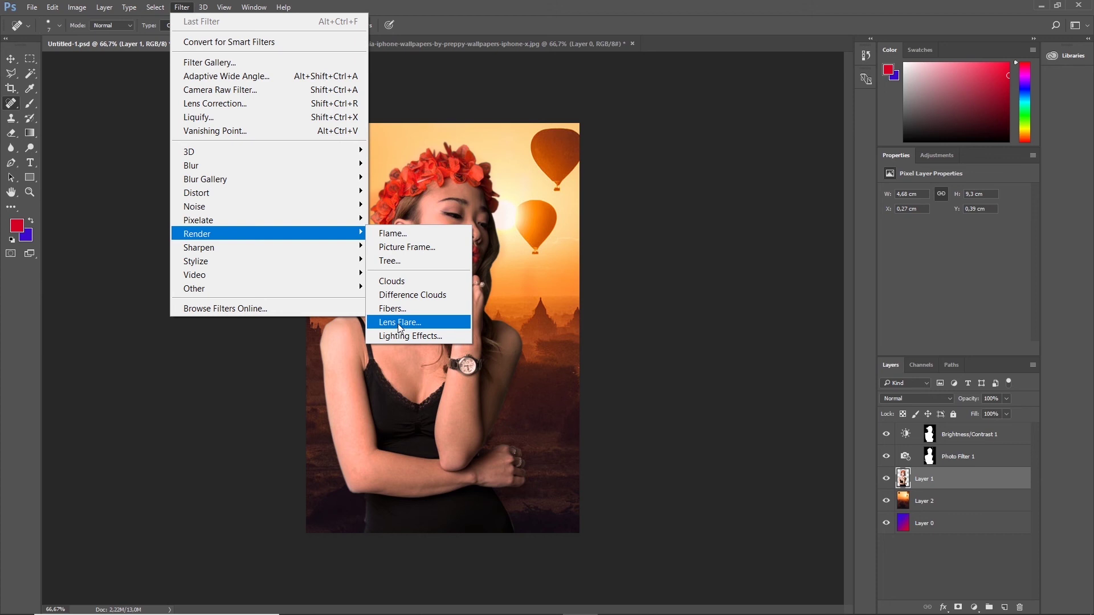
Apply a 50-300mm Zoom lens flare centred on the model's right cheek
{"action": "left_click", "coordinate": [399, 322]}
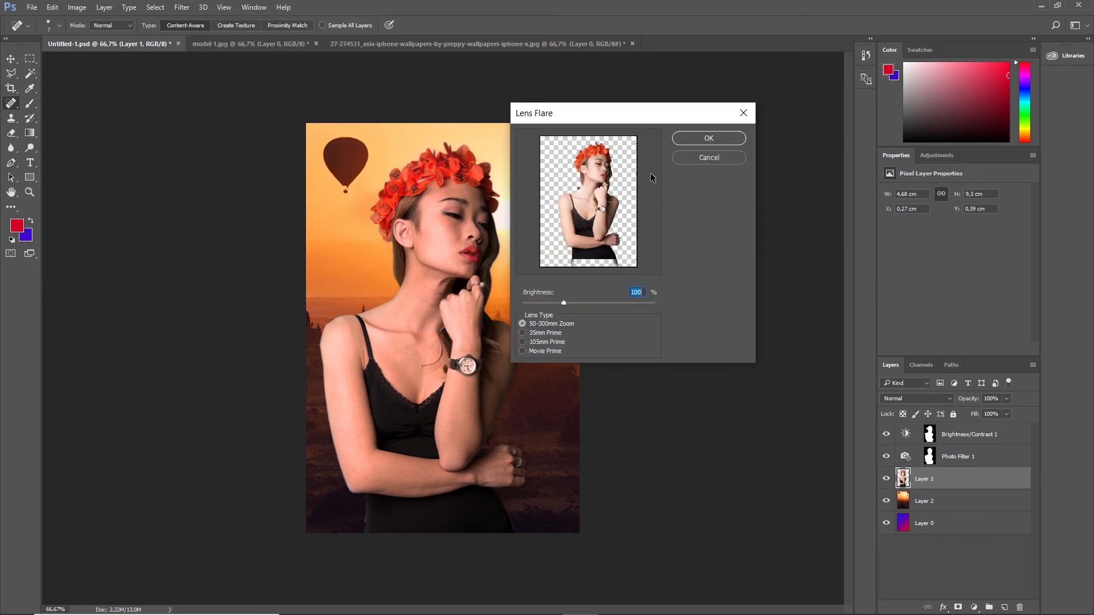
{"action": "left_click_drag", "start_coordinate": [665, 123], "coordinate": [693, 89]}
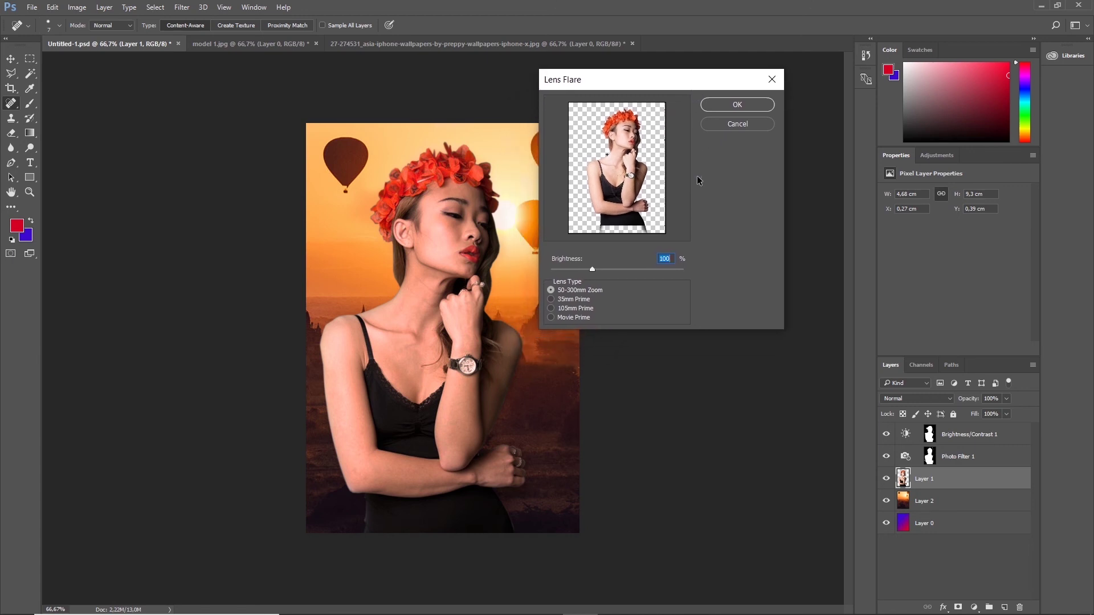
{"action": "left_click", "coordinate": [641, 133]}
{"action": "left_click", "coordinate": [625, 137]}
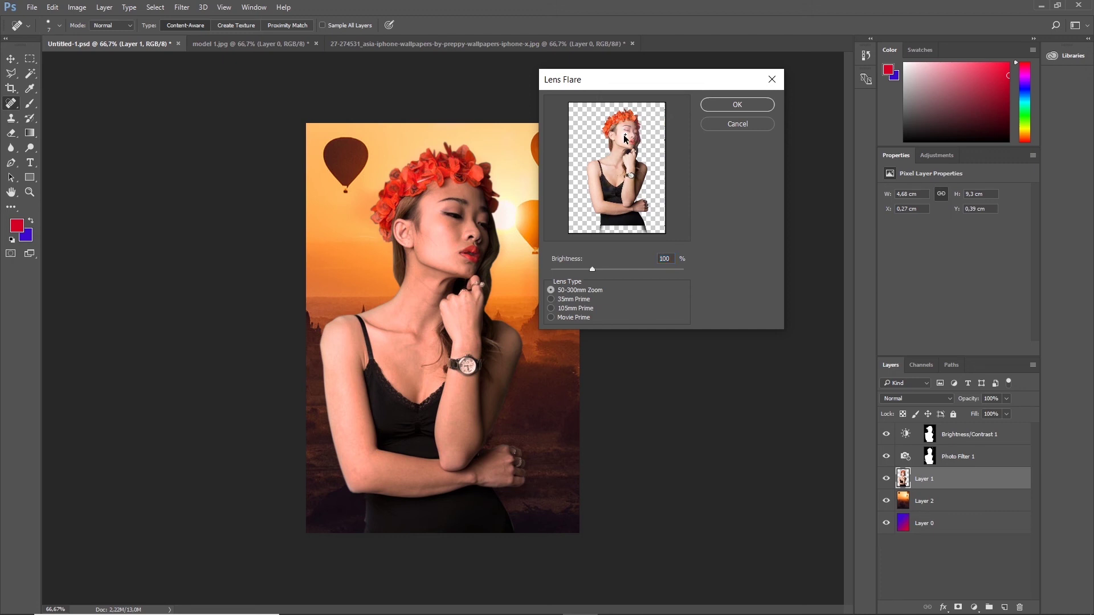
{"action": "left_click", "coordinate": [641, 133]}
{"action": "left_click", "coordinate": [644, 133]}
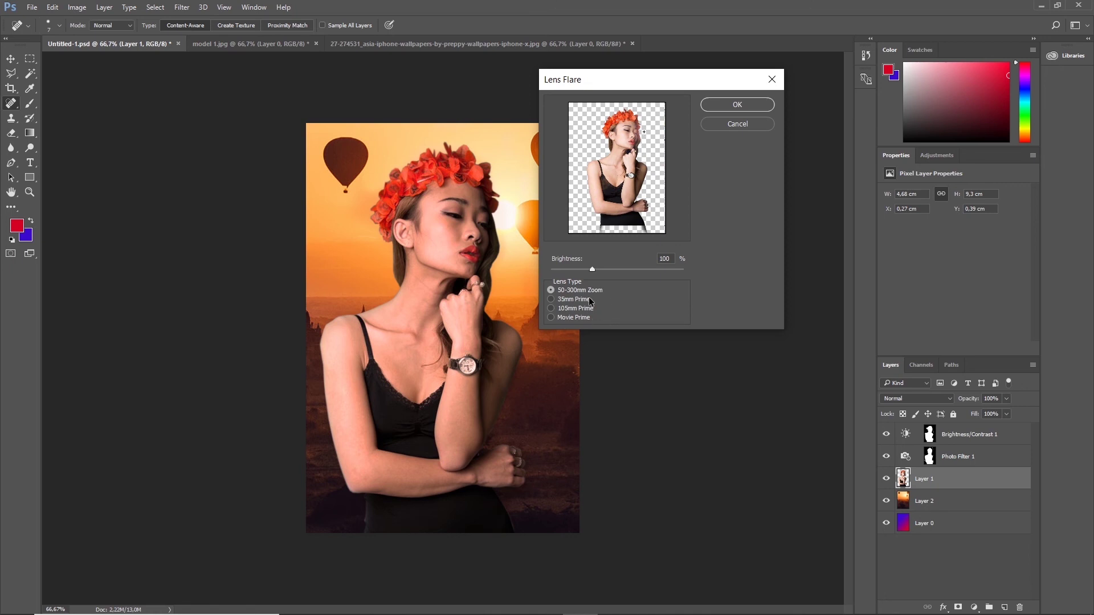
{"action": "left_click", "coordinate": [551, 300]}
{"action": "left_click", "coordinate": [551, 308]}
{"action": "left_click", "coordinate": [552, 317]}
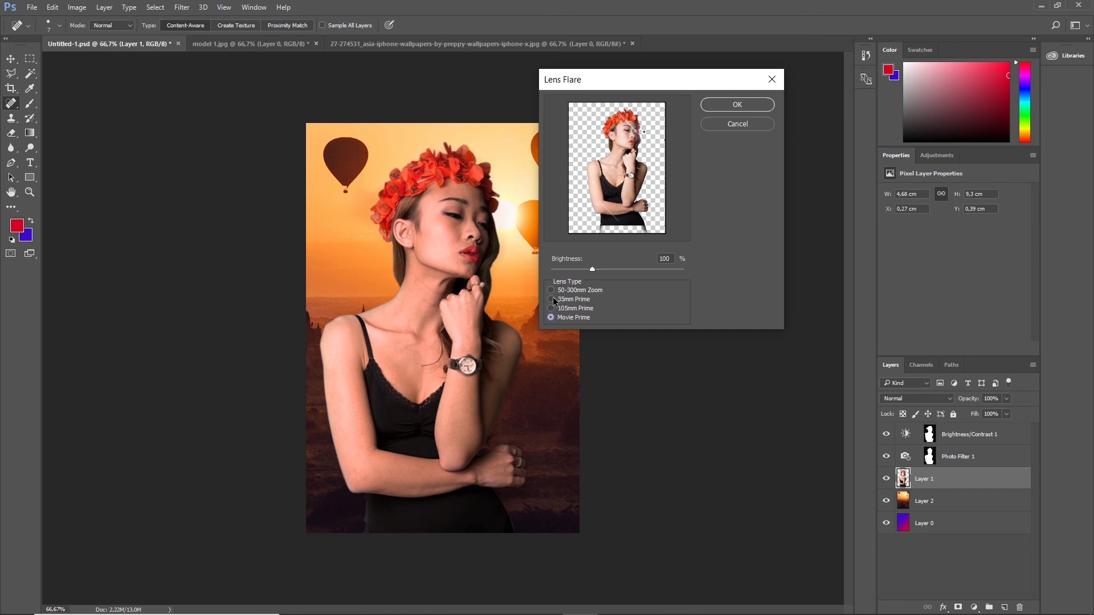
{"action": "left_click", "coordinate": [551, 290]}
{"action": "left_click", "coordinate": [737, 105]}
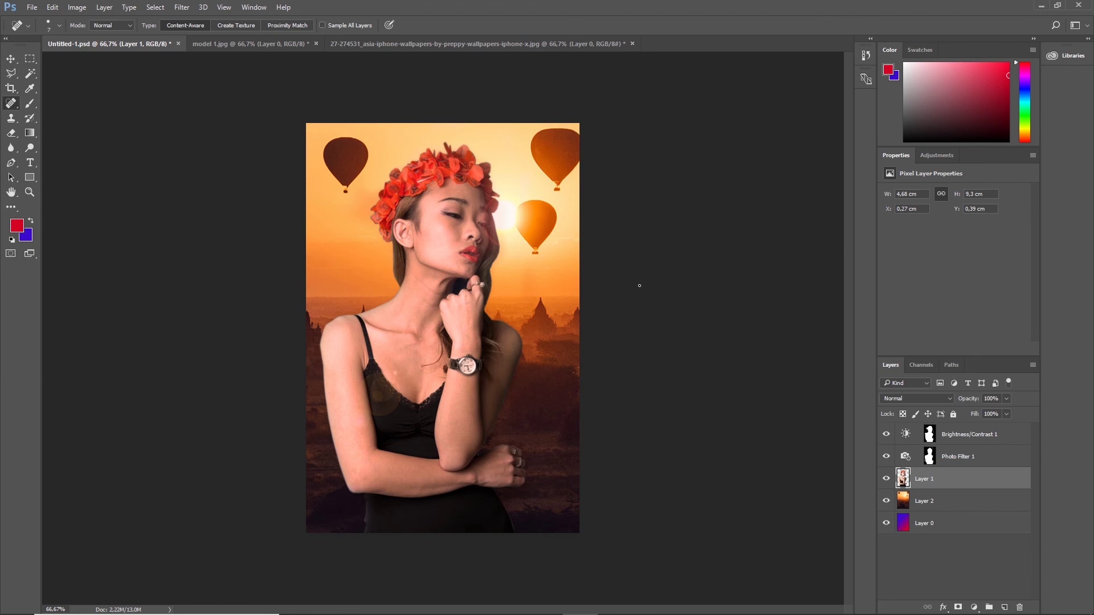
Undo and redo the healing to compare, then open Filter > Render > Lighting Effects
{"action": "key", "text": "ctrl+z"}
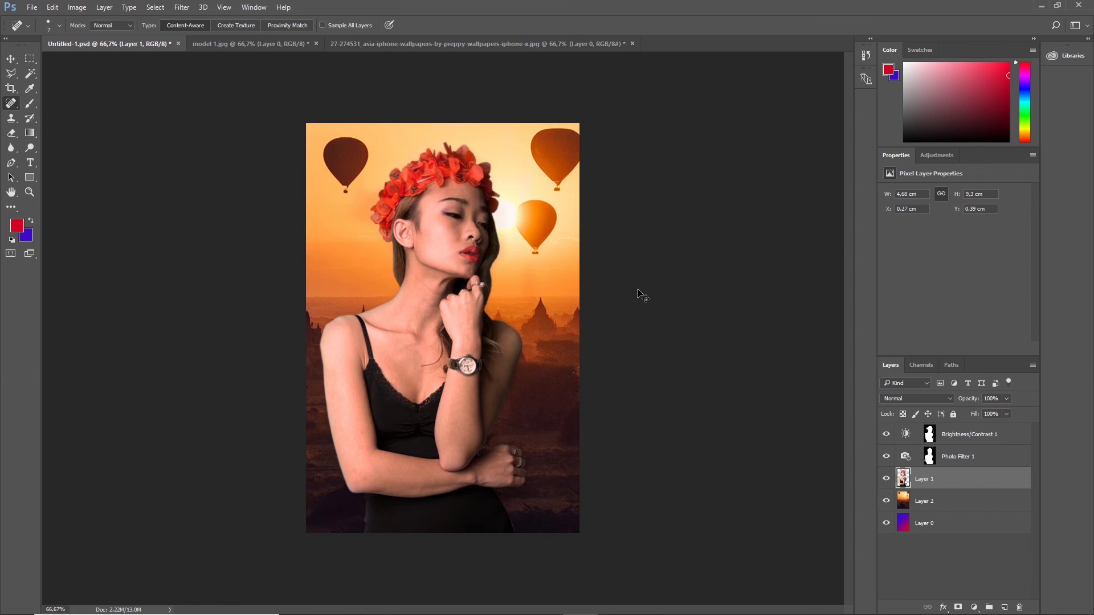
{"action": "key", "text": "ctrl+z"}
{"action": "key", "text": "ctrl+z"}
{"action": "key", "text": "ctrl+z"}
{"action": "key", "text": "ctrl+z"}
{"action": "key", "text": "ctrl+z"}
{"action": "key", "text": "ctrl+z"}
{"action": "key", "text": "ctrl+z"}
{"action": "key", "text": "ctrl+z"}
{"action": "key", "text": "ctrl+z"}
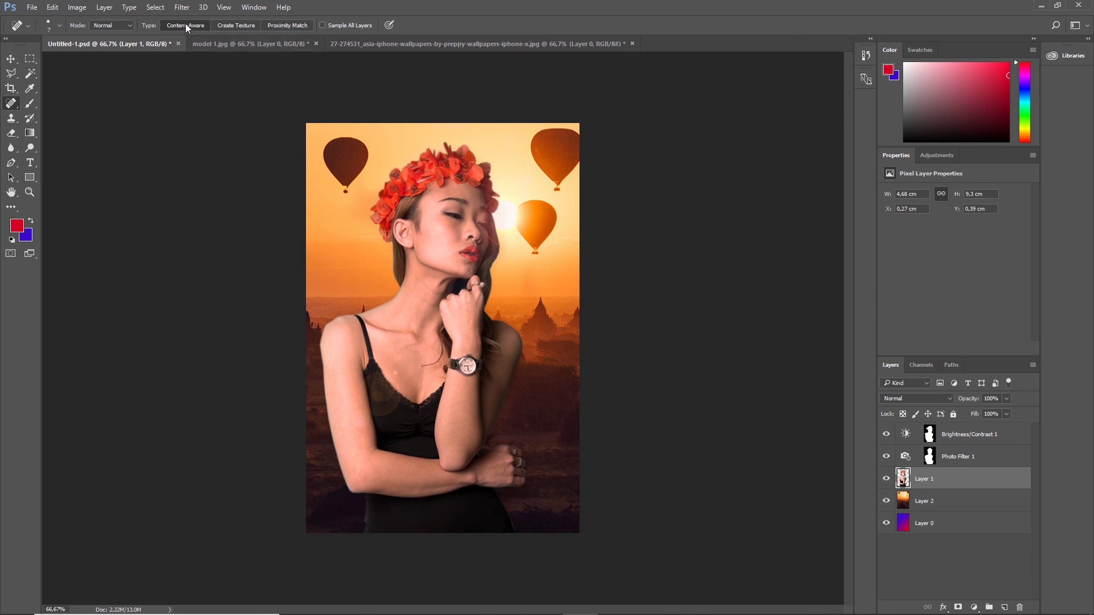
{"action": "left_click", "coordinate": [182, 7]}
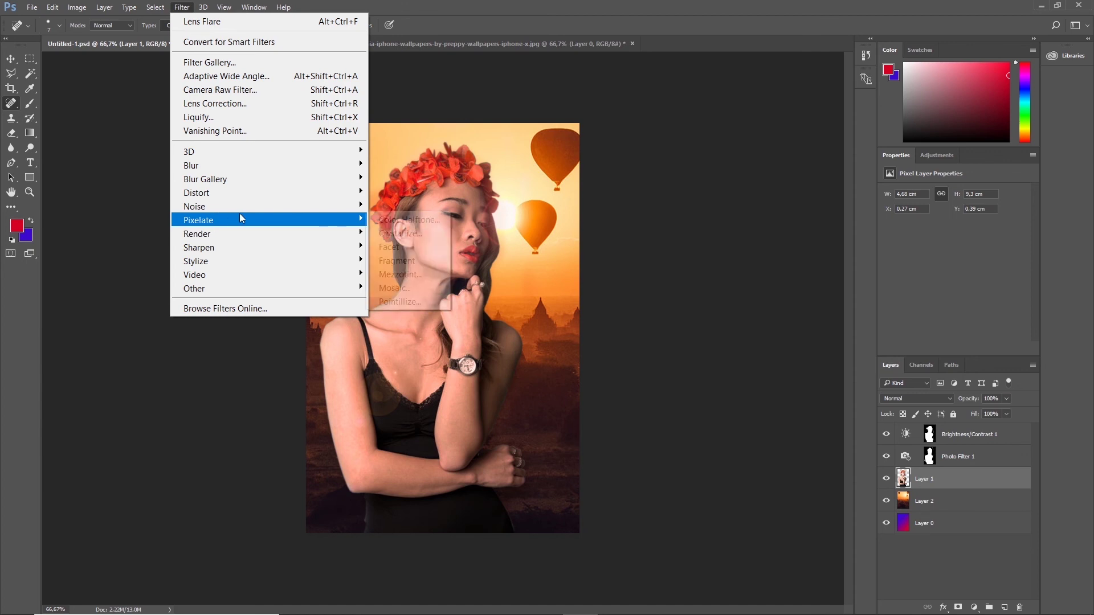
{"action": "mouse_move", "coordinate": [257, 234]}
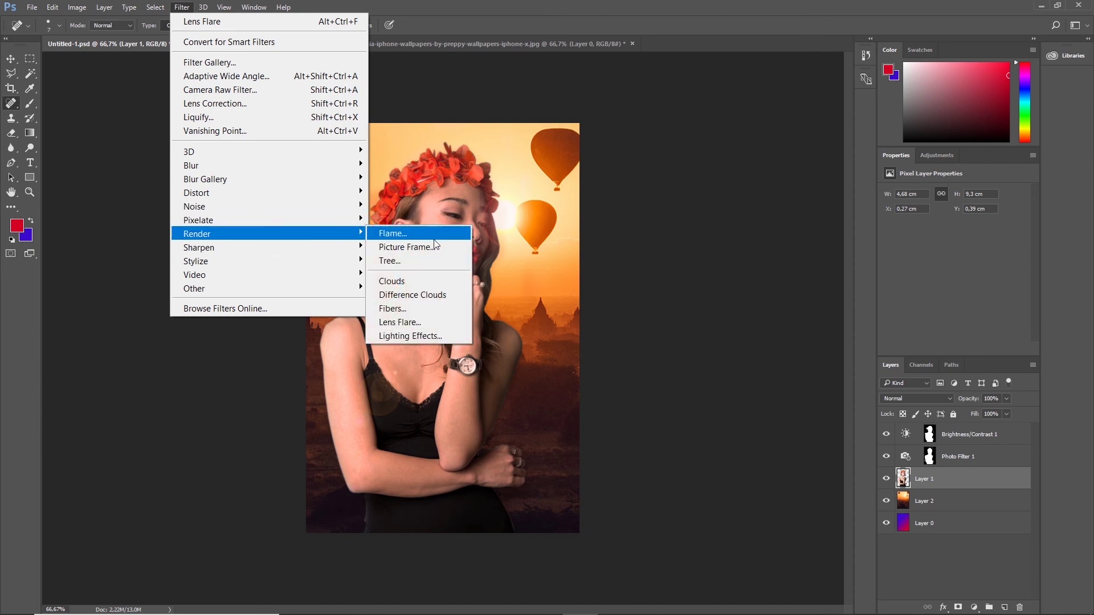
{"action": "left_click", "coordinate": [425, 336]}
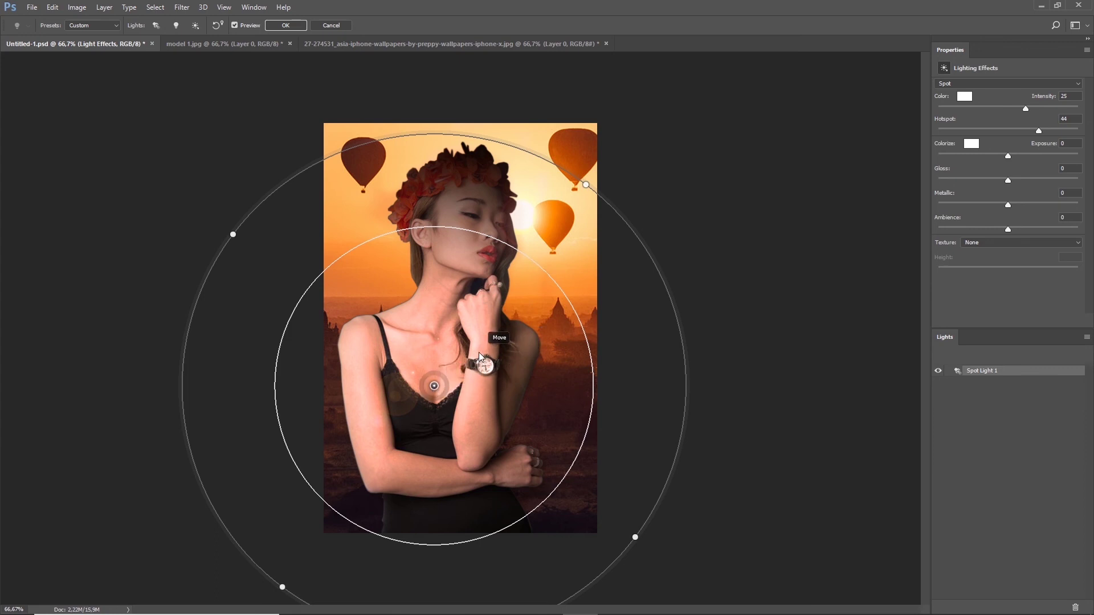
Reposition the default spotlight over the model, keeping the Spot light type
{"action": "mouse_move", "coordinate": [434, 385]}
{"action": "left_mouse_down"}
{"action": "mouse_move", "coordinate": [529, 202]}
{"action": "mouse_move", "coordinate": [530, 234]}
{"action": "left_mouse_up"}
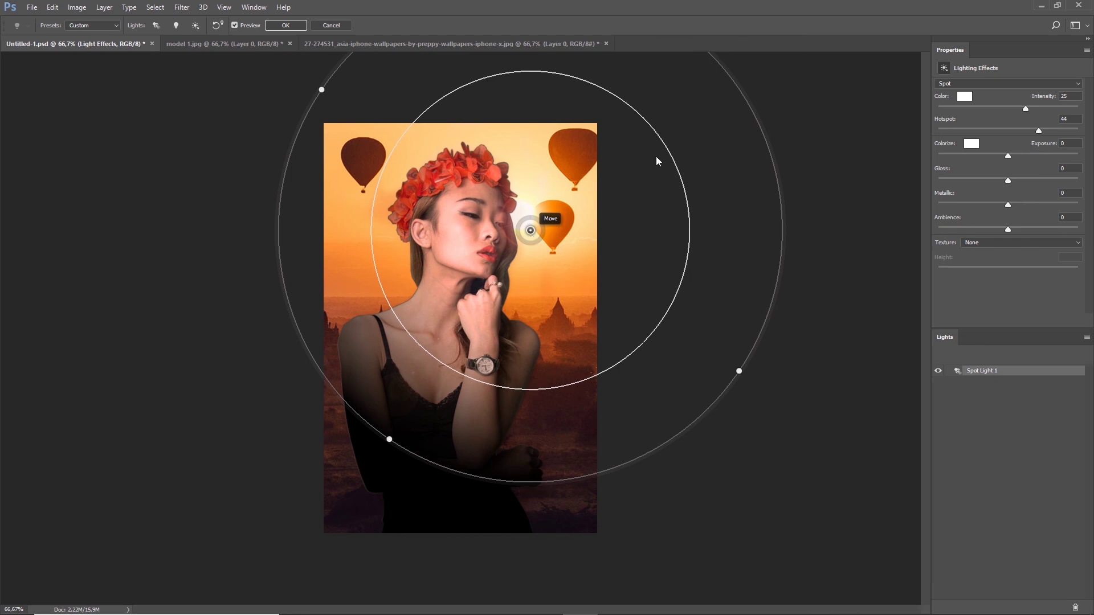
{"action": "left_click", "coordinate": [1022, 84]}
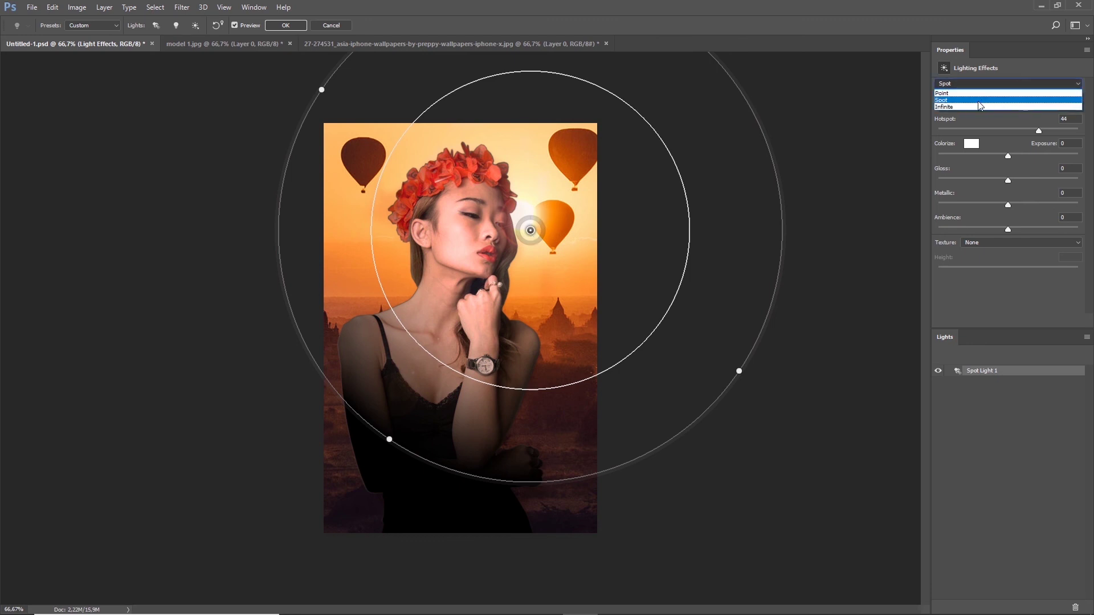
{"action": "left_click", "coordinate": [946, 99]}
{"action": "mouse_move", "coordinate": [529, 234]}
{"action": "left_mouse_down"}
{"action": "mouse_move", "coordinate": [486, 245]}
{"action": "mouse_move", "coordinate": [512, 273]}
{"action": "left_mouse_up"}
Switch the light to Point, move it, then change it to Infinite
{"action": "left_click", "coordinate": [987, 84]}
{"action": "left_click", "coordinate": [969, 90]}
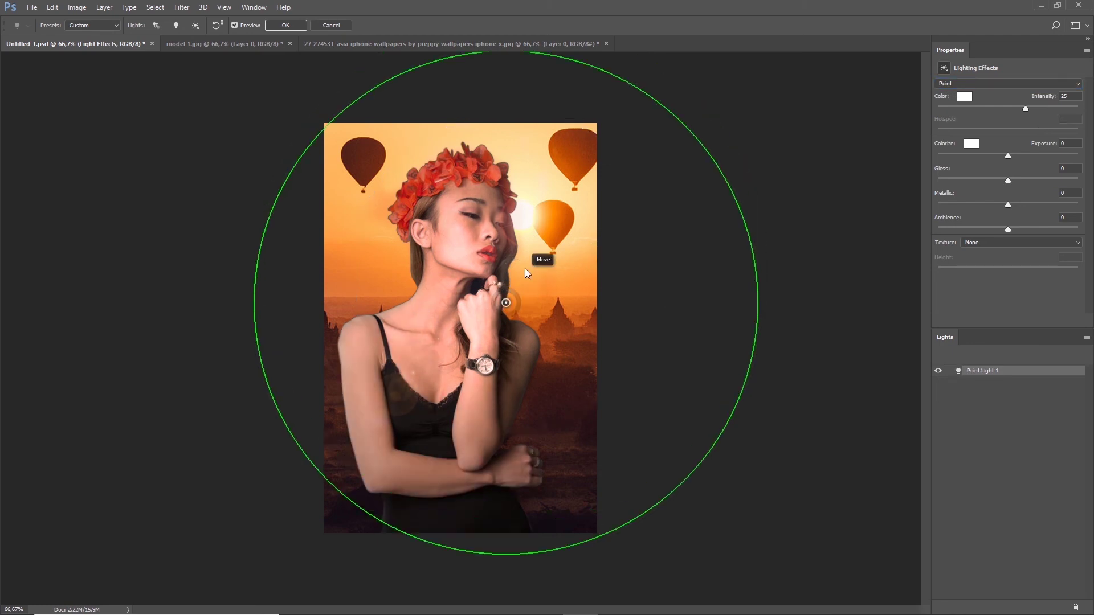
{"action": "mouse_move", "coordinate": [507, 302]}
{"action": "left_mouse_down"}
{"action": "mouse_move", "coordinate": [434, 365]}
{"action": "mouse_move", "coordinate": [527, 330]}
{"action": "mouse_move", "coordinate": [439, 277]}
{"action": "mouse_move", "coordinate": [552, 297]}
{"action": "mouse_move", "coordinate": [472, 340]}
{"action": "mouse_move", "coordinate": [500, 269]}
{"action": "mouse_move", "coordinate": [539, 241]}
{"action": "mouse_move", "coordinate": [537, 226]}
{"action": "left_mouse_up"}
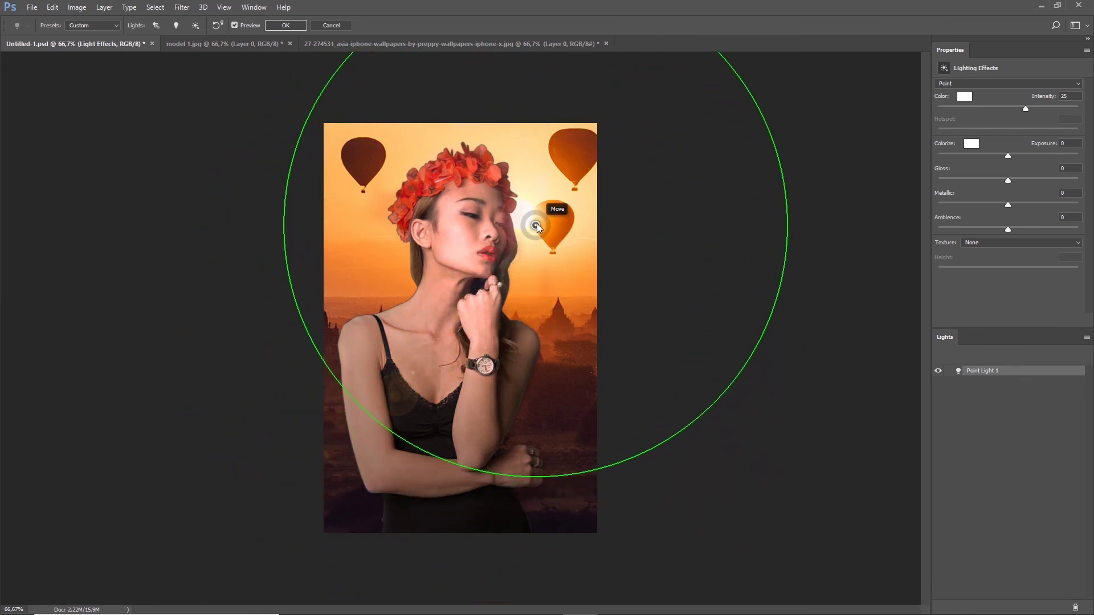
{"action": "left_click", "coordinate": [969, 83]}
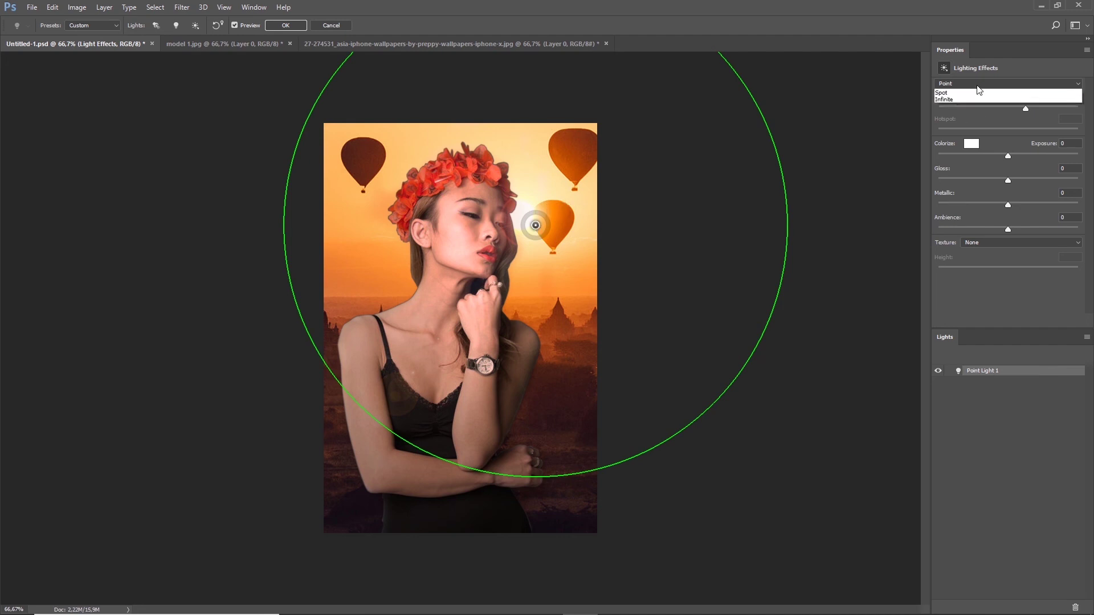
{"action": "left_click", "coordinate": [959, 108]}
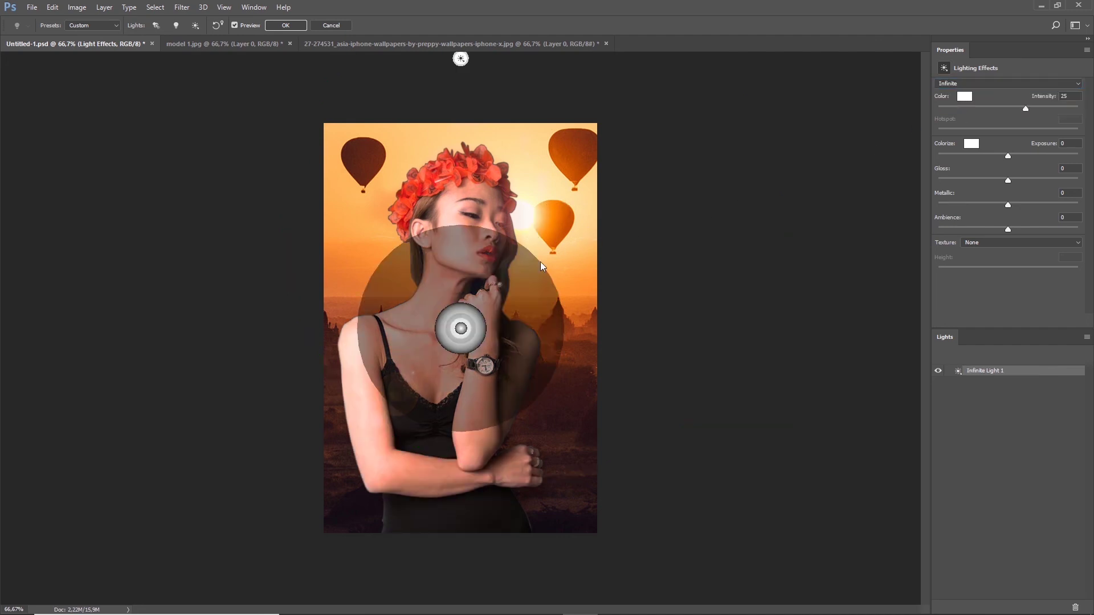
Adjust the infinite light's direction and intensity, then switch the light back to Point
{"action": "mouse_move", "coordinate": [473, 306]}
{"action": "left_mouse_down"}
{"action": "mouse_move", "coordinate": [333, 505]}
{"action": "mouse_move", "coordinate": [317, 452]}
{"action": "mouse_move", "coordinate": [519, 298]}
{"action": "mouse_move", "coordinate": [570, 242]}
{"action": "mouse_move", "coordinate": [575, 175]}
{"action": "mouse_move", "coordinate": [562, 206]}
{"action": "left_mouse_up"}
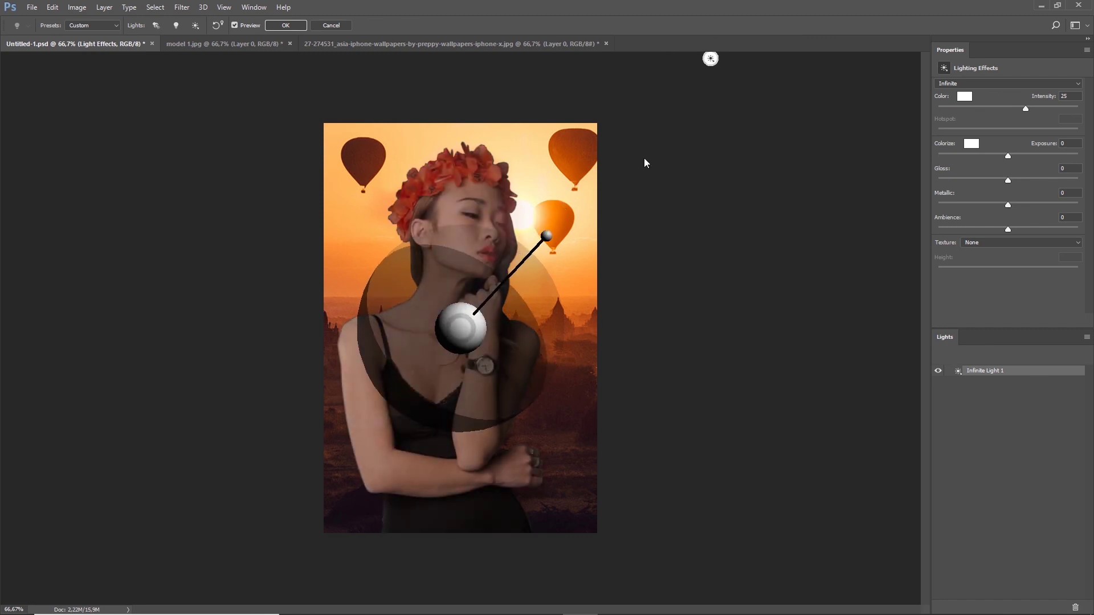
{"action": "mouse_move", "coordinate": [466, 335]}
{"action": "left_mouse_down"}
{"action": "mouse_move", "coordinate": [521, 365]}
{"action": "mouse_move", "coordinate": [402, 310]}
{"action": "mouse_move", "coordinate": [446, 349]}
{"action": "mouse_move", "coordinate": [514, 366]}
{"action": "mouse_move", "coordinate": [554, 361]}
{"action": "left_mouse_up"}
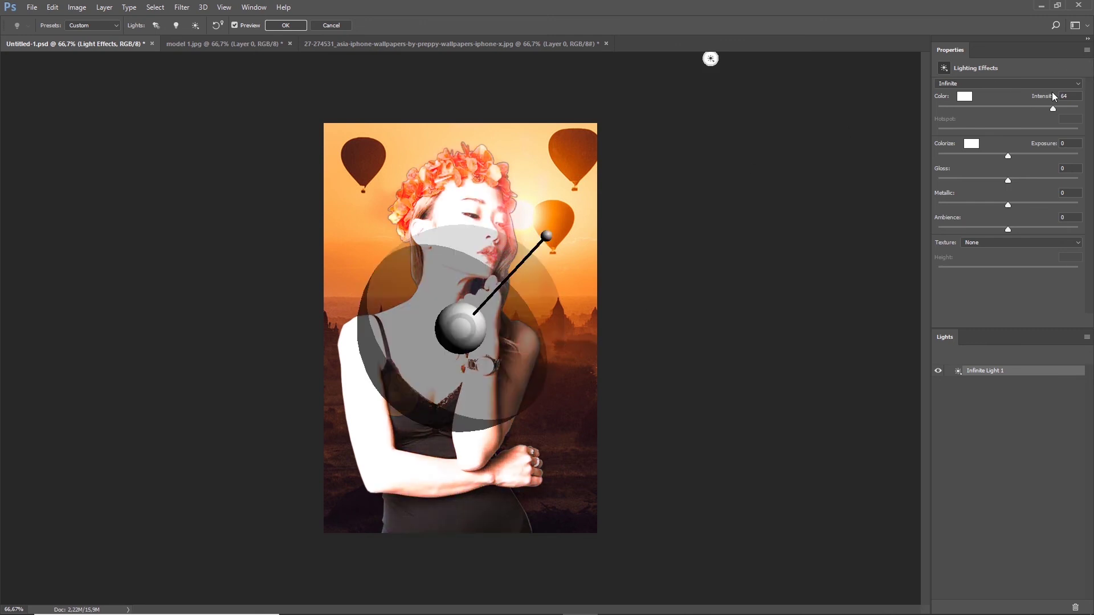
{"action": "left_click", "coordinate": [996, 82]}
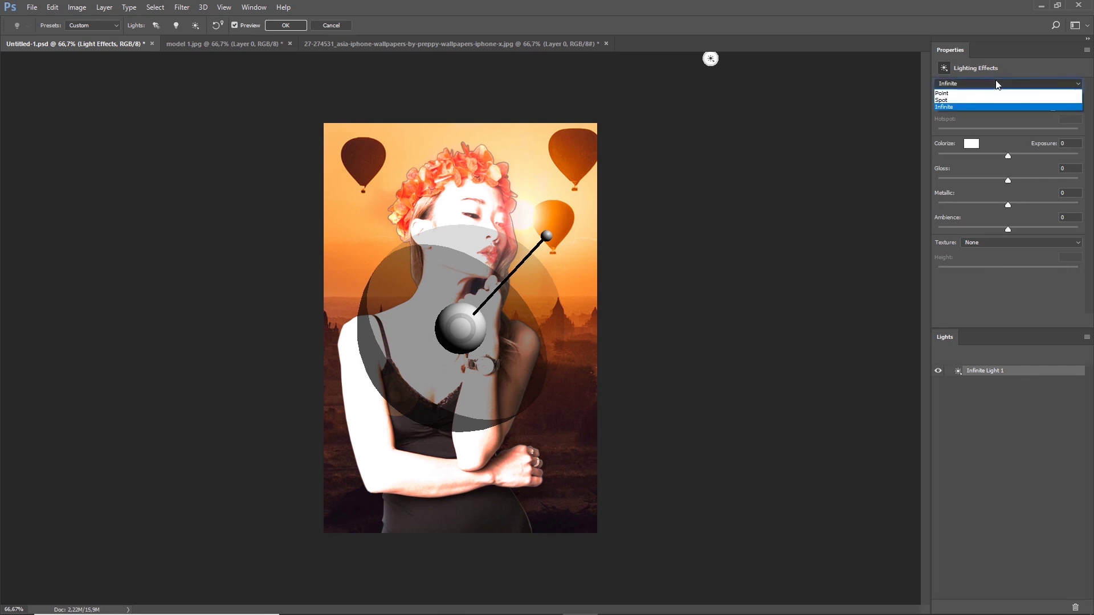
{"action": "left_click", "coordinate": [948, 100]}
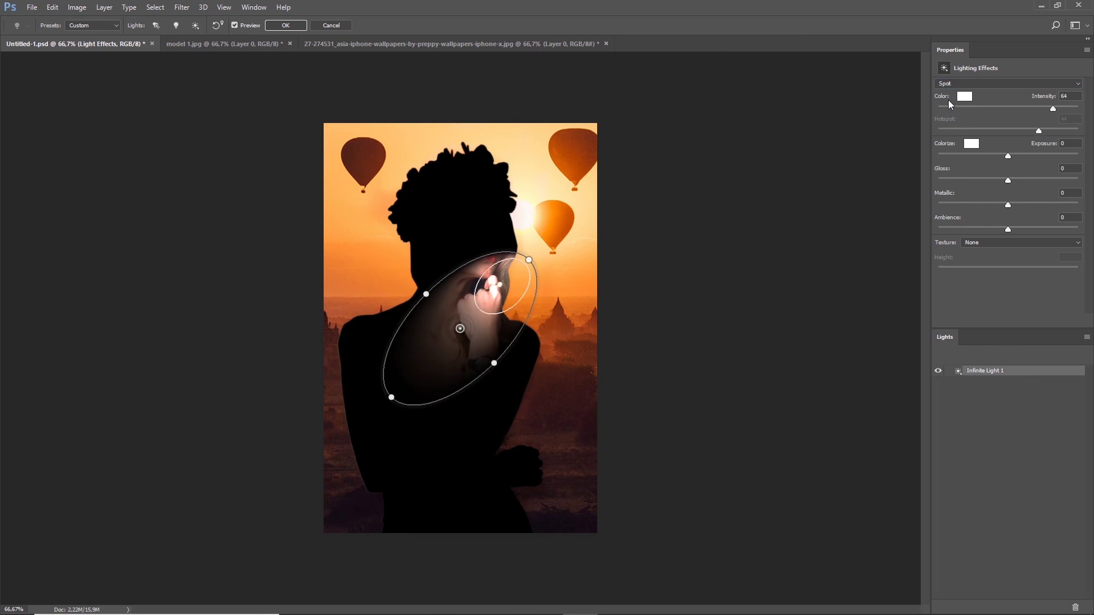
{"action": "left_click", "coordinate": [953, 86]}
{"action": "left_click", "coordinate": [953, 94]}
Position the point light beside the model's face, undoing a trial intensity change
{"action": "left_click_drag", "start_coordinate": [478, 345], "coordinate": [493, 326]}
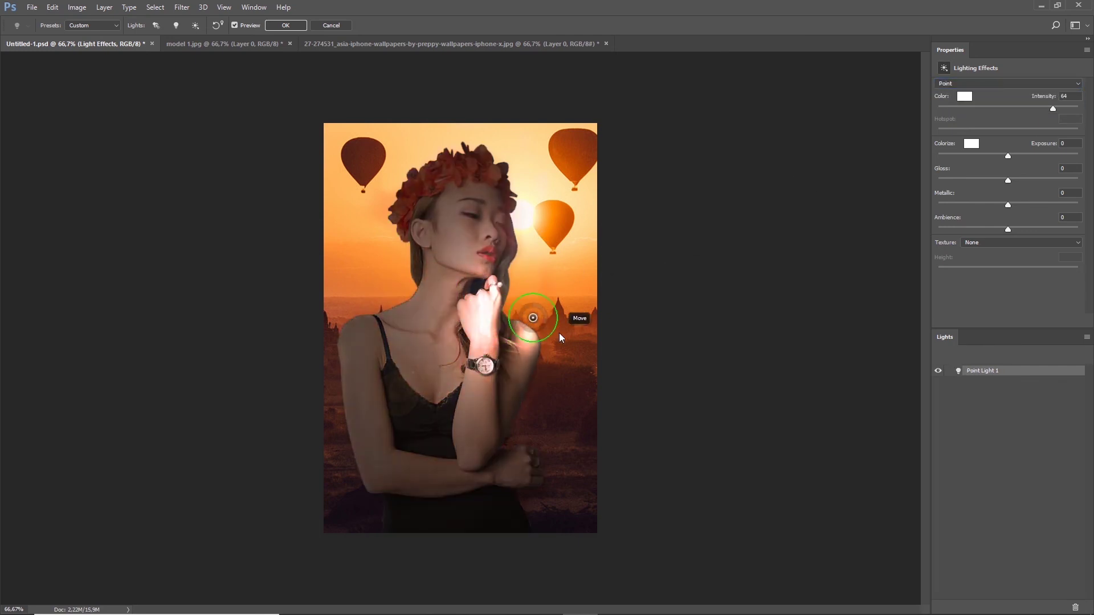
{"action": "mouse_move", "coordinate": [500, 279]}
{"action": "left_mouse_down"}
{"action": "mouse_move", "coordinate": [538, 234]}
{"action": "mouse_move", "coordinate": [479, 285]}
{"action": "left_mouse_up"}
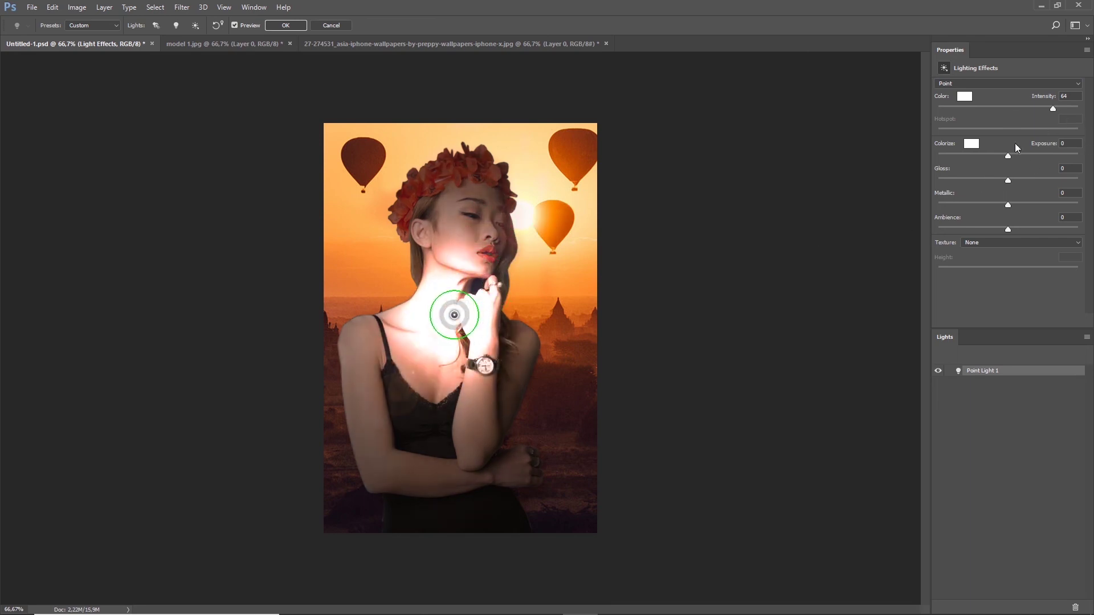
{"action": "left_click_drag", "start_coordinate": [1053, 108], "coordinate": [1002, 109]}
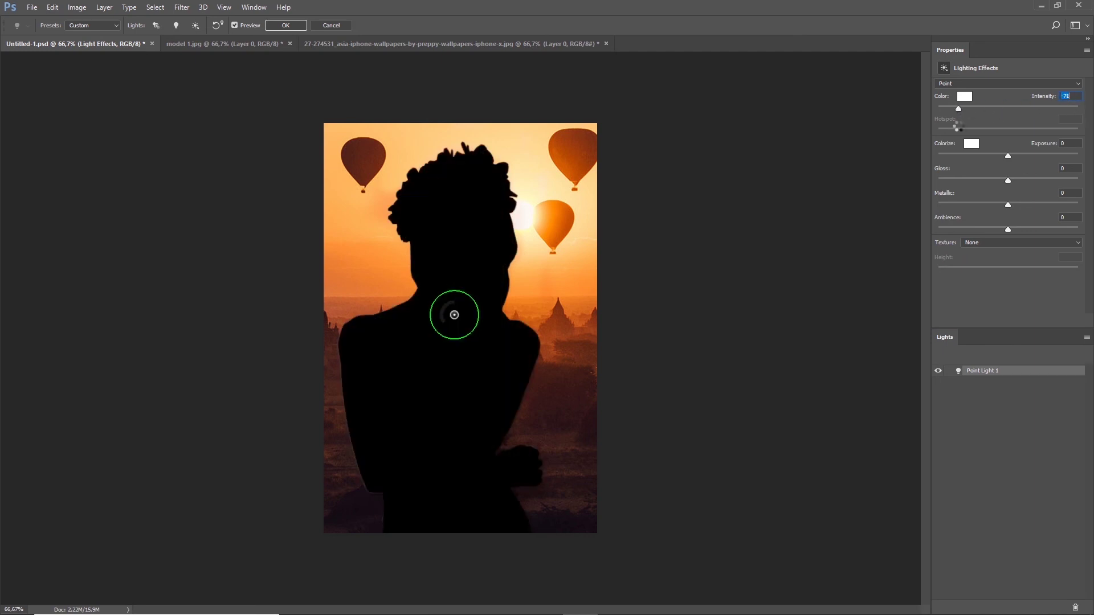
{"action": "key", "text": "ctrl+z"}
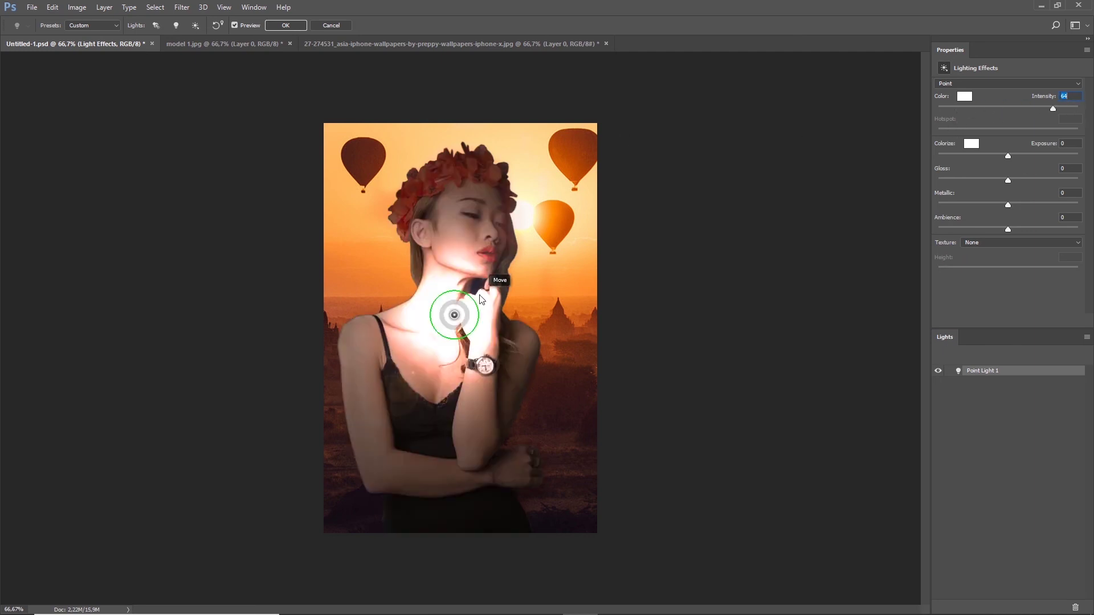
{"action": "key", "text": "ctrl+z"}
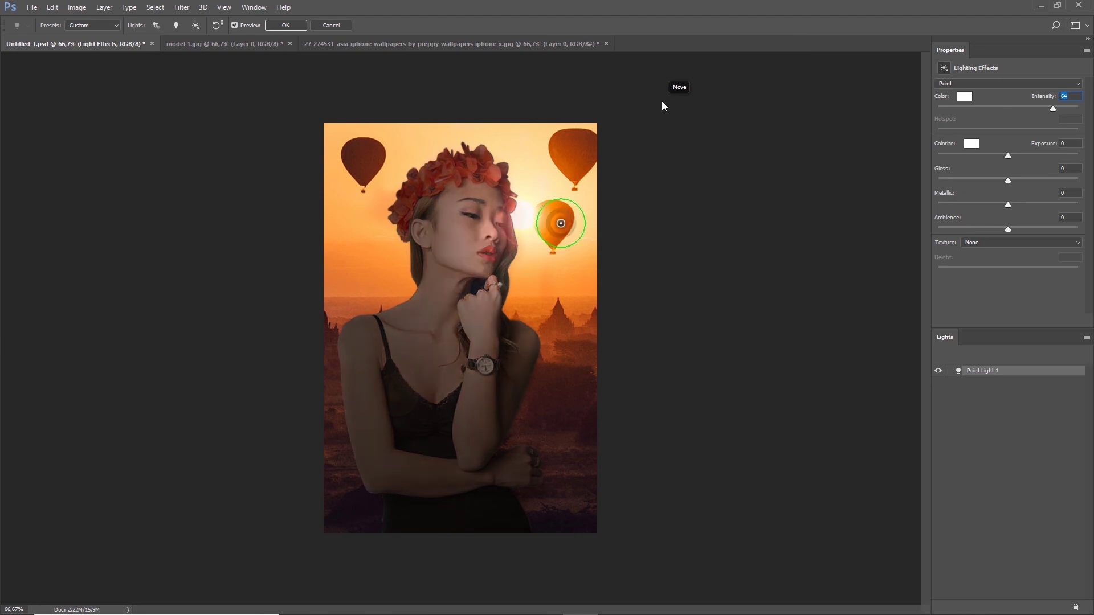
{"action": "mouse_move", "coordinate": [499, 301]}
{"action": "left_mouse_down"}
{"action": "mouse_move", "coordinate": [522, 229]}
{"action": "mouse_move", "coordinate": [529, 265]}
{"action": "mouse_move", "coordinate": [628, 407]}
{"action": "left_mouse_up"}
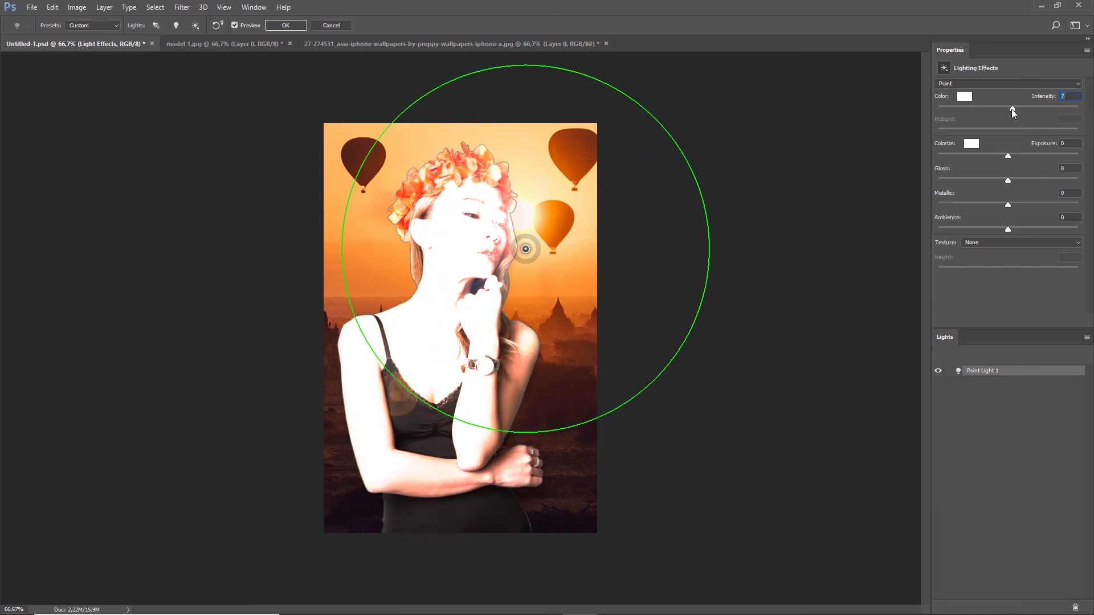
Set the point light's intensity to 26
{"action": "left_click_drag", "start_coordinate": [1014, 109], "coordinate": [1026, 111]}
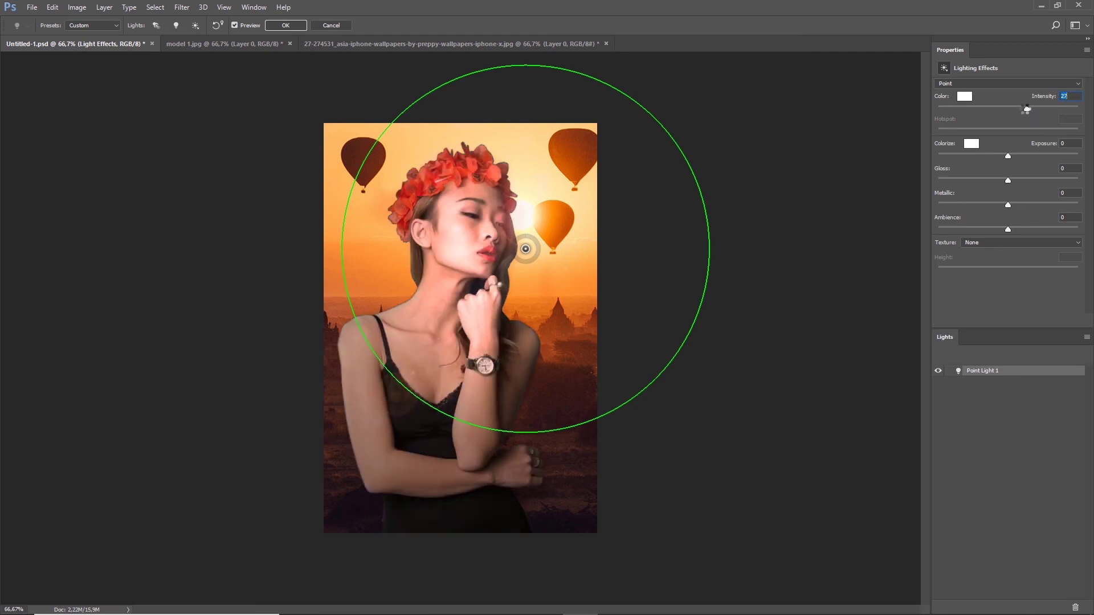
{"action": "left_click_drag", "start_coordinate": [1019, 112], "coordinate": [1025, 110]}
{"action": "mouse_move", "coordinate": [562, 269]}
{"action": "left_mouse_down"}
{"action": "mouse_move", "coordinate": [509, 338]}
{"action": "mouse_move", "coordinate": [558, 252]}
{"action": "left_mouse_up"}
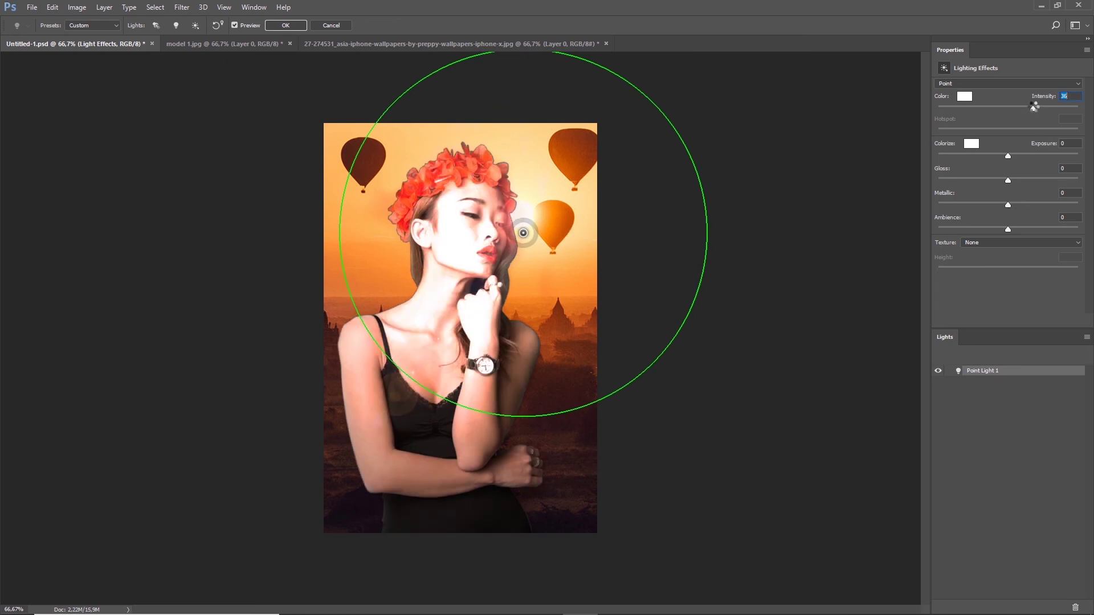
{"action": "left_click_drag", "start_coordinate": [1034, 108], "coordinate": [1028, 109]}
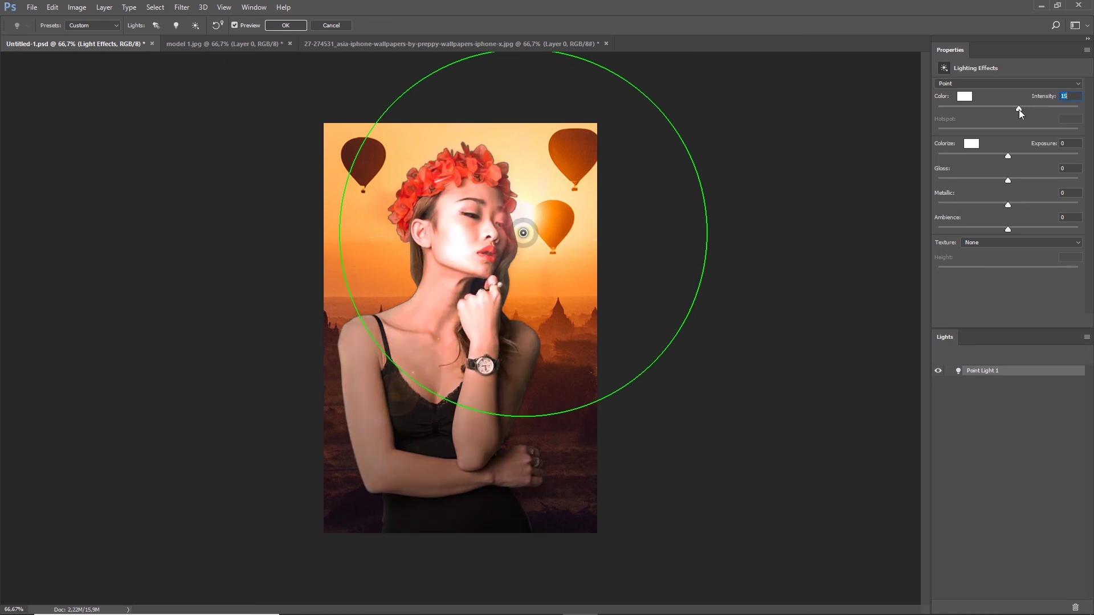
{"action": "left_click_drag", "start_coordinate": [1018, 109], "coordinate": [1027, 110]}
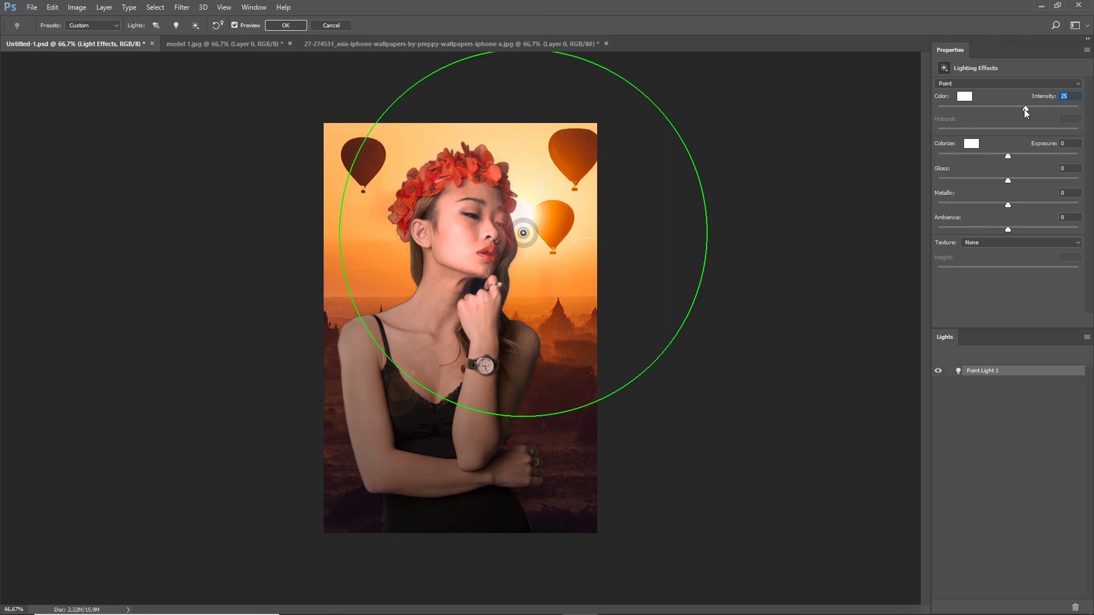
{"action": "mouse_move", "coordinate": [526, 238]}
{"action": "left_mouse_down"}
{"action": "mouse_move", "coordinate": [538, 249]}
{"action": "mouse_move", "coordinate": [537, 231]}
{"action": "left_mouse_up"}
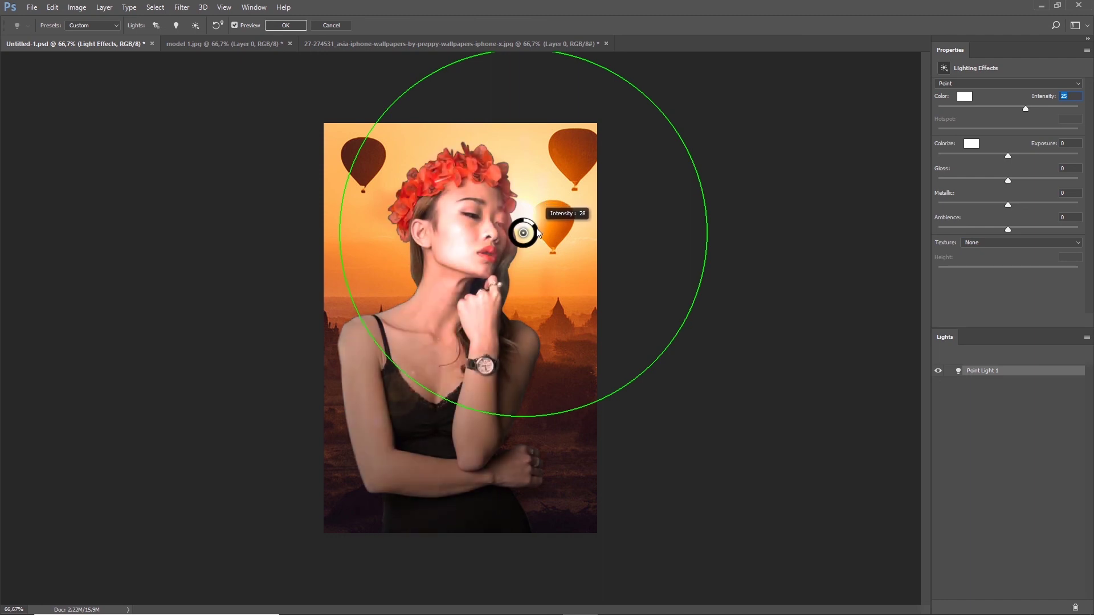
{"action": "left_click_drag", "start_coordinate": [538, 233], "coordinate": [537, 230]}
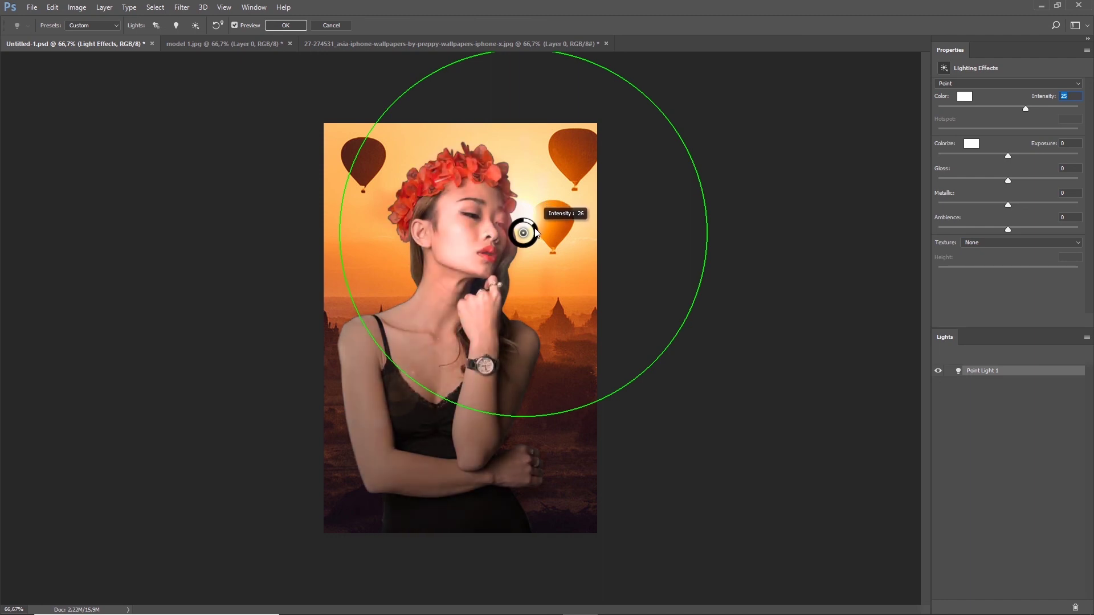
Move the point light onto the raised hand and apply the Lighting Effects
{"action": "left_click_drag", "start_coordinate": [523, 233], "coordinate": [503, 283]}
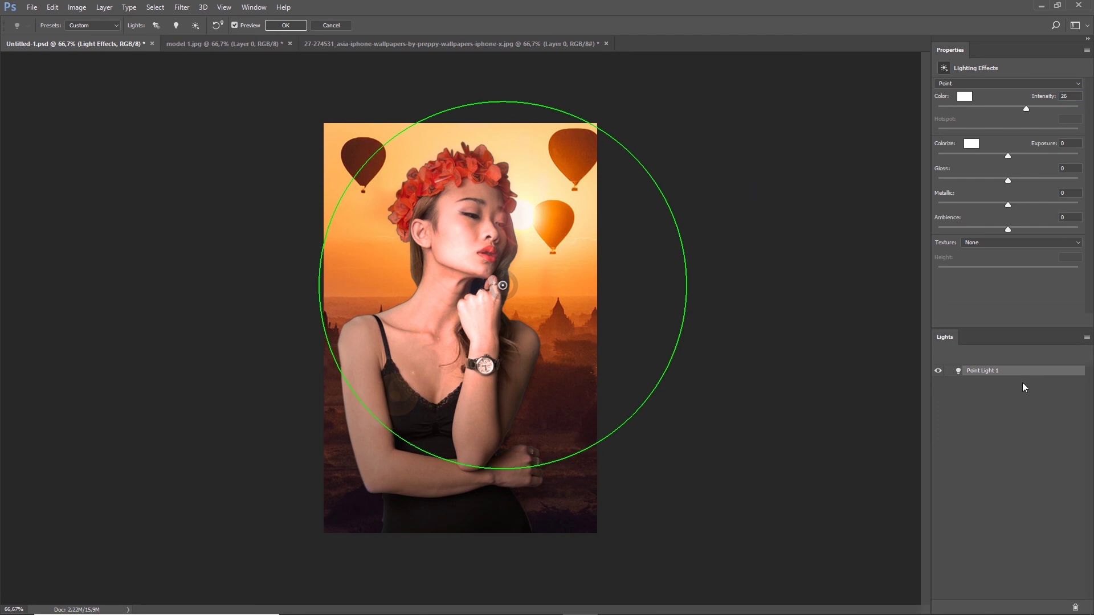
{"action": "left_click", "coordinate": [1088, 38]}
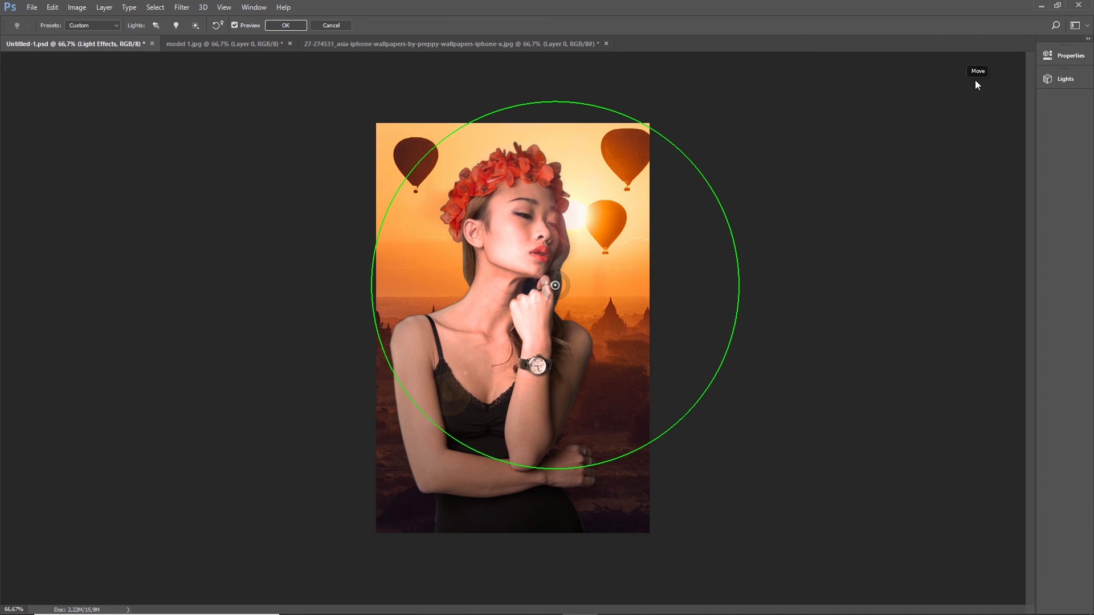
{"action": "left_click", "coordinate": [1088, 39]}
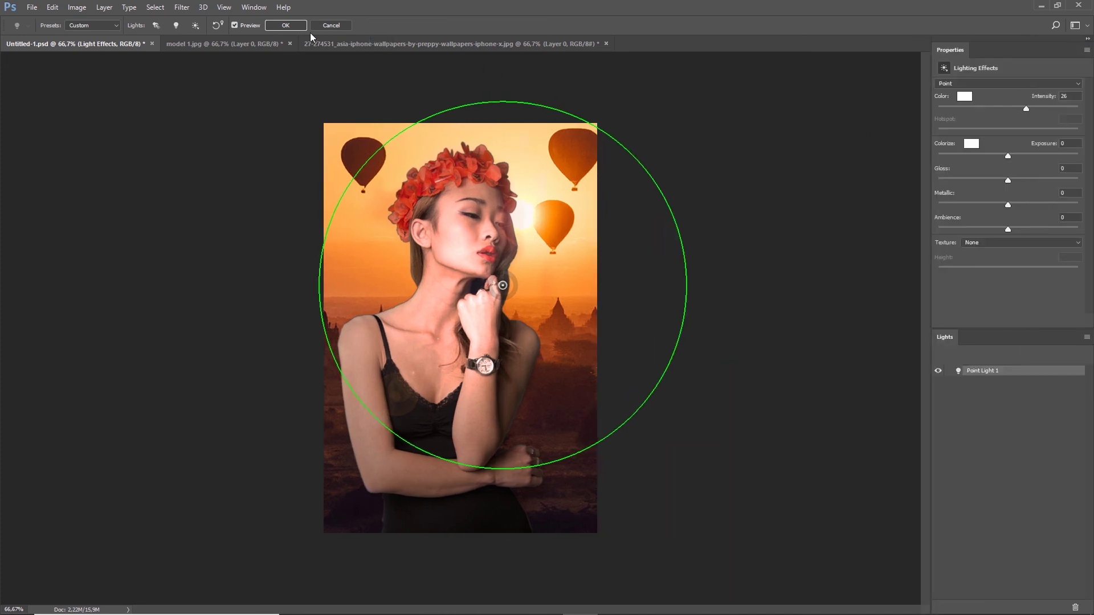
{"action": "left_click", "coordinate": [291, 25]}
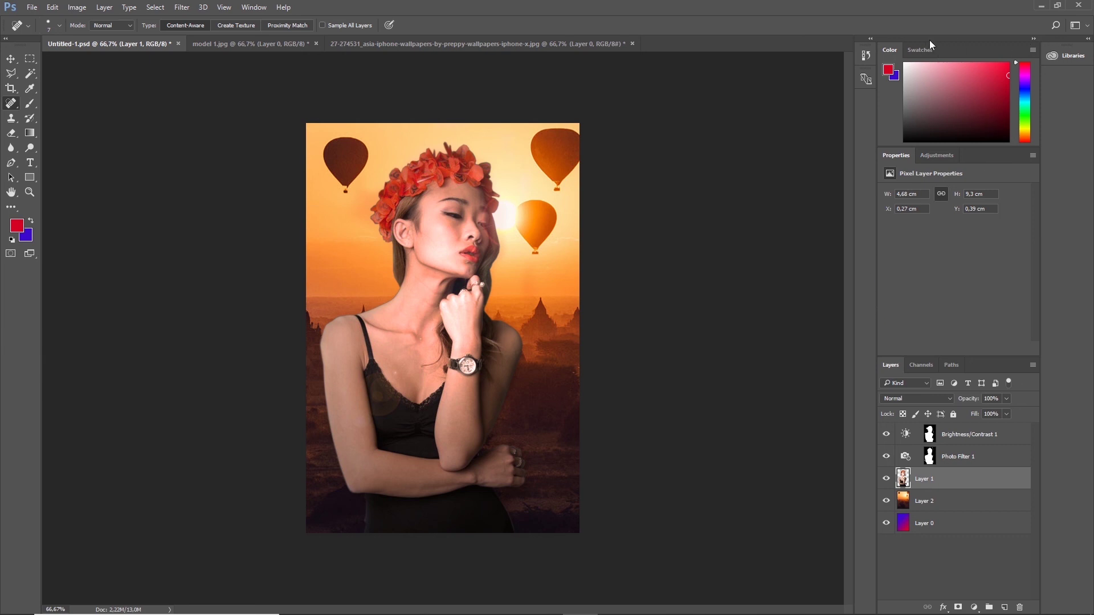
Show the History panel and toggle between the Lens Flare and Lighting Effects states
{"action": "left_click", "coordinate": [870, 40]}
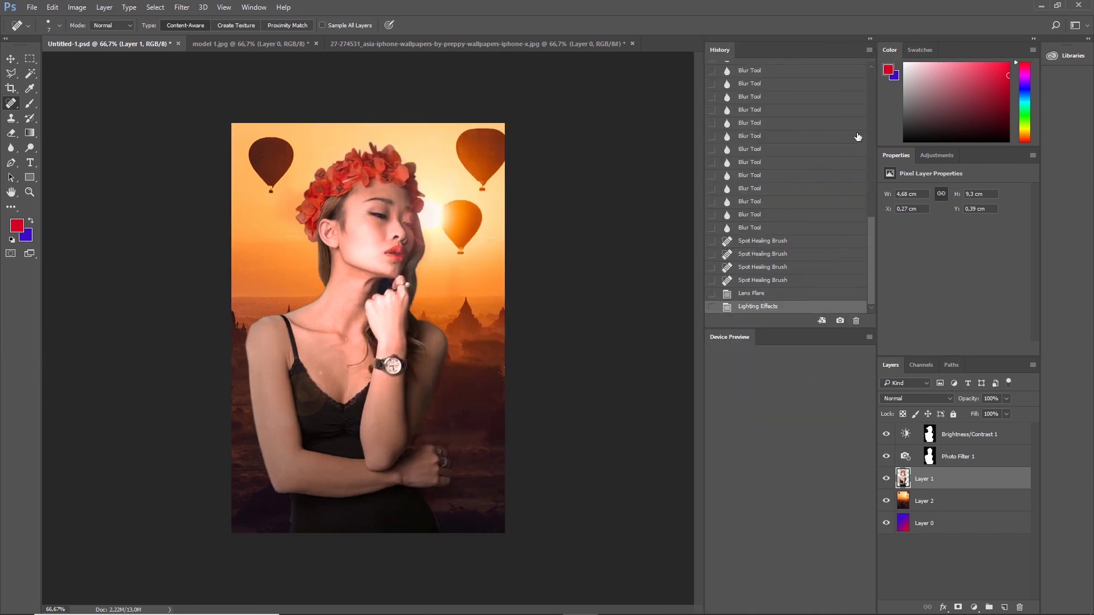
{"action": "left_click", "coordinate": [870, 40]}
{"action": "left_click", "coordinate": [871, 39]}
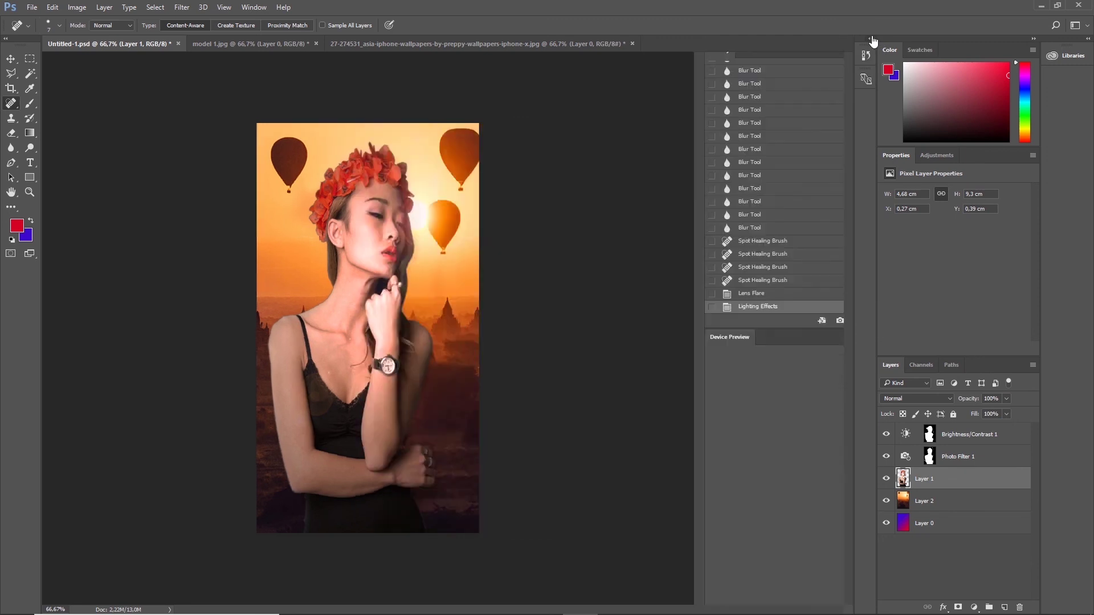
{"action": "left_click", "coordinate": [747, 297]}
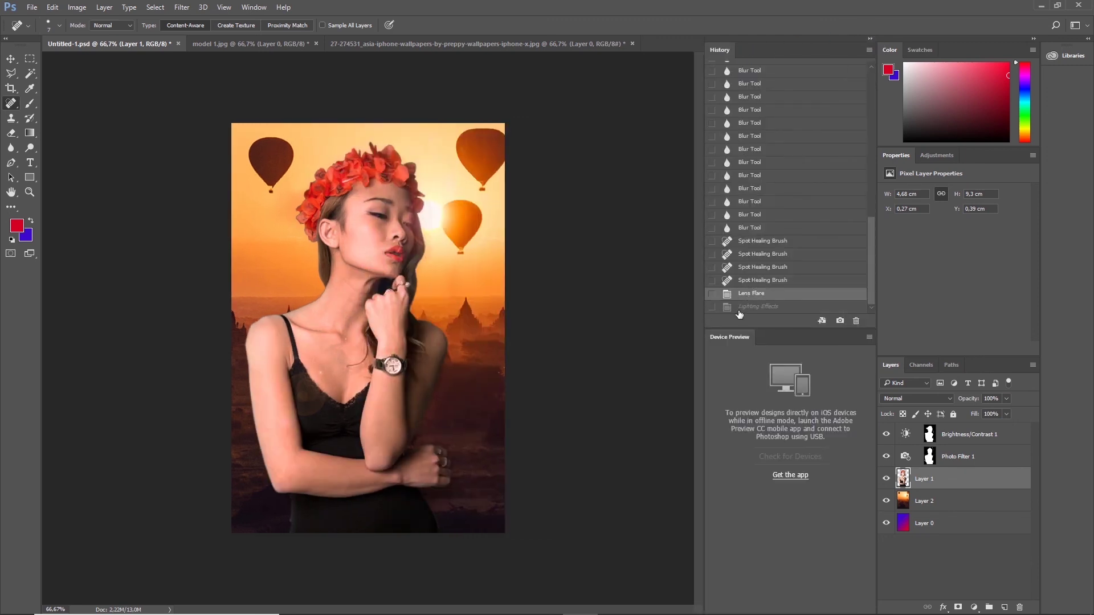
{"action": "left_click", "coordinate": [765, 308]}
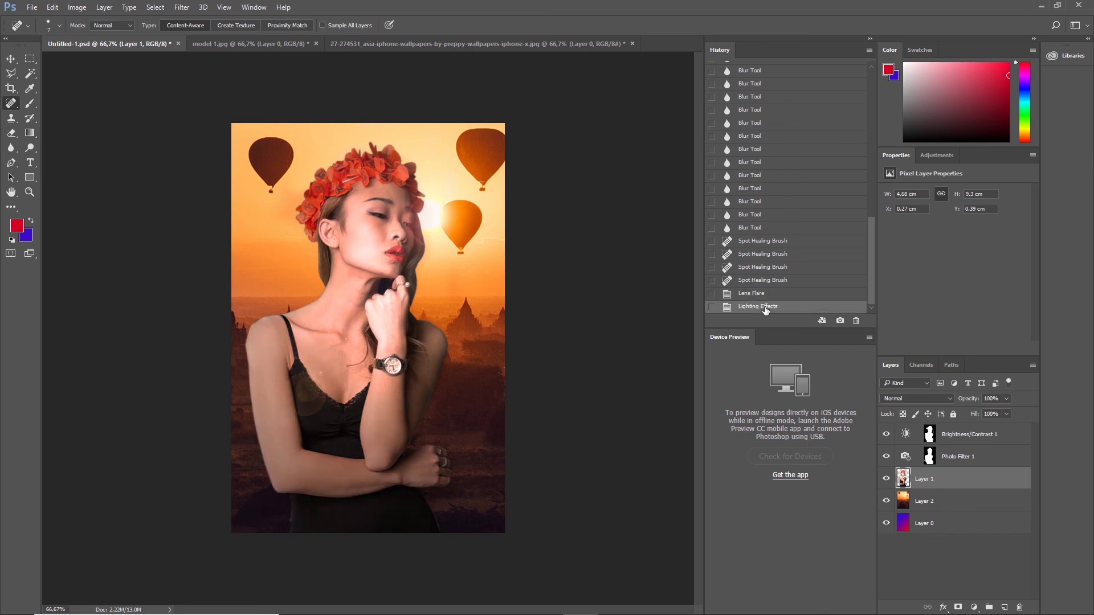
{"action": "left_click", "coordinate": [767, 295]}
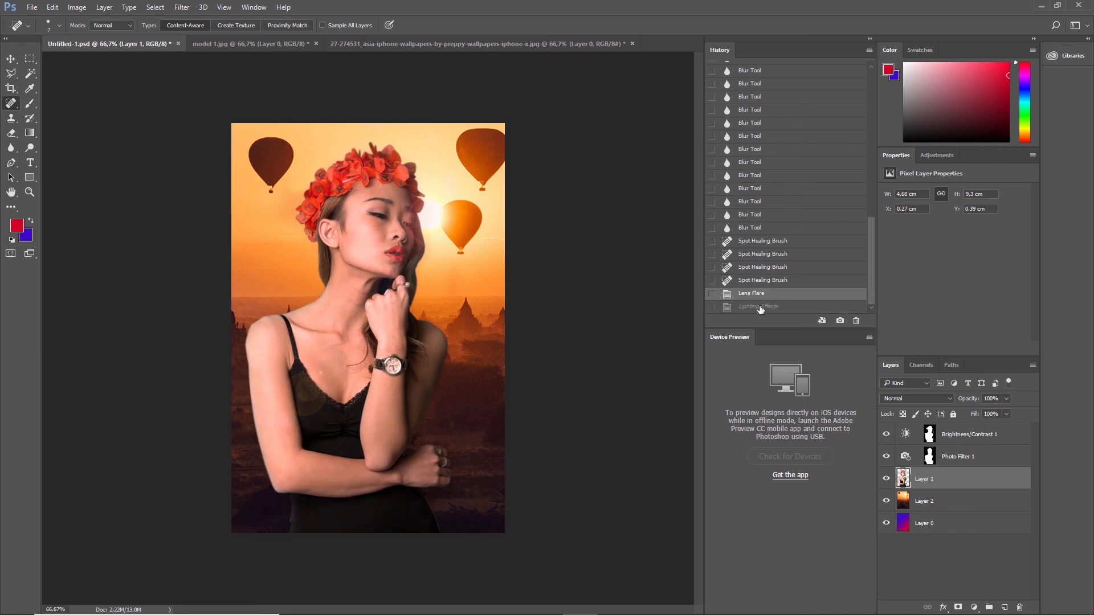
{"action": "left_click", "coordinate": [748, 294]}
{"action": "left_click", "coordinate": [741, 310]}
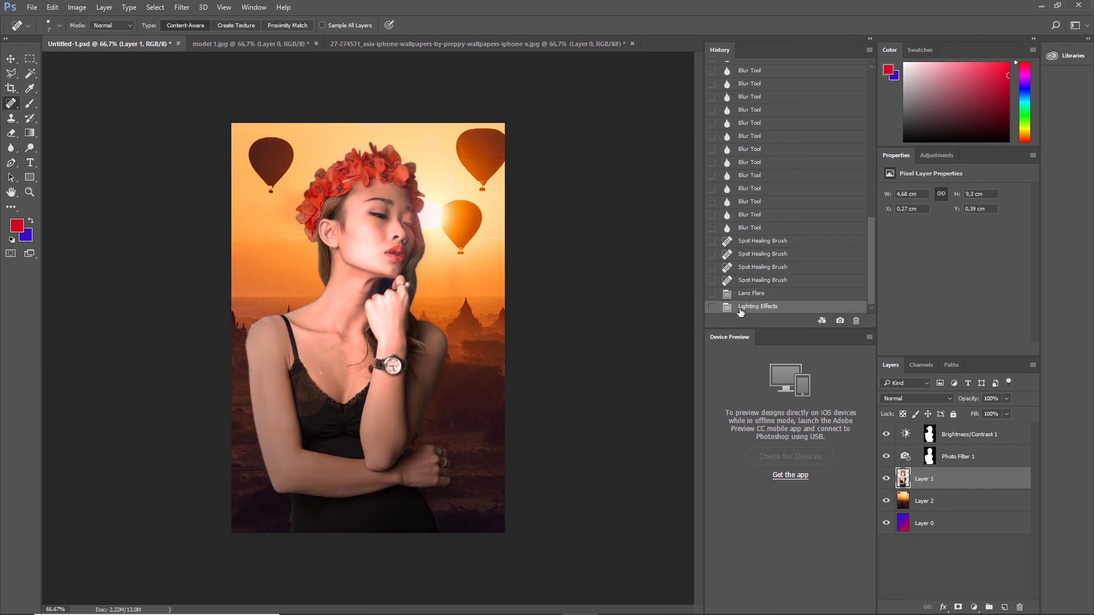
Settle on the Lighting Effects state and collapse the History/Device Preview panels
{"action": "left_click", "coordinate": [745, 294]}
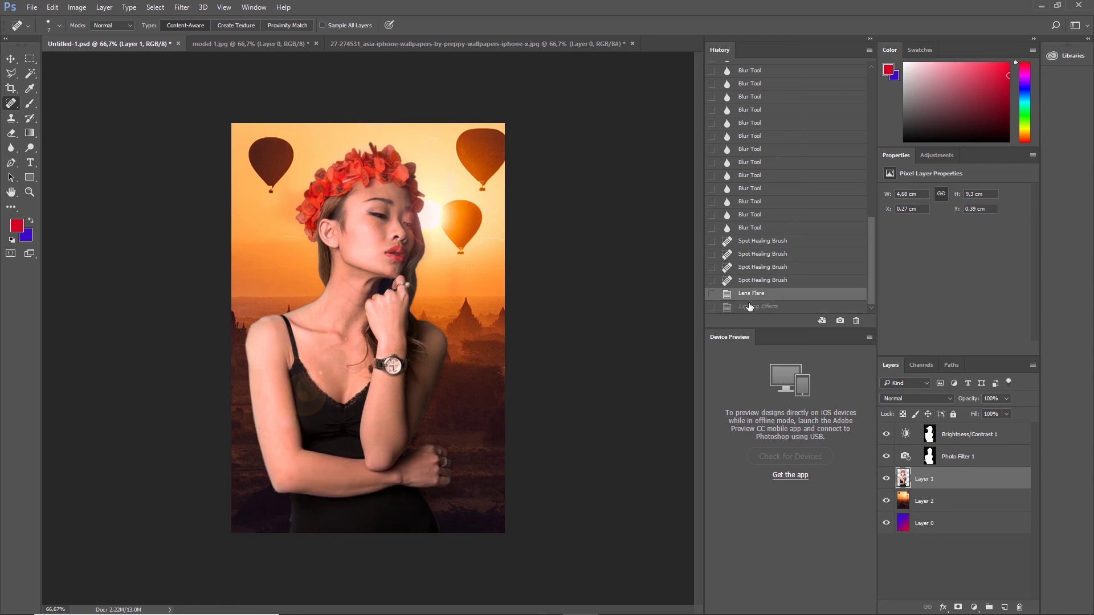
{"action": "left_click", "coordinate": [756, 309]}
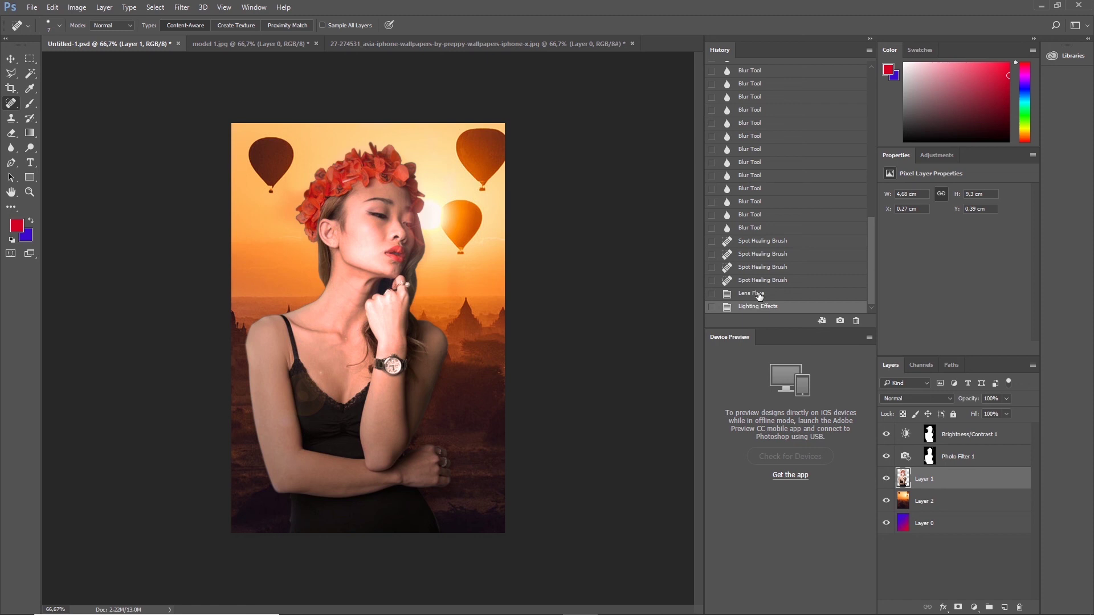
{"action": "left_click", "coordinate": [759, 294]}
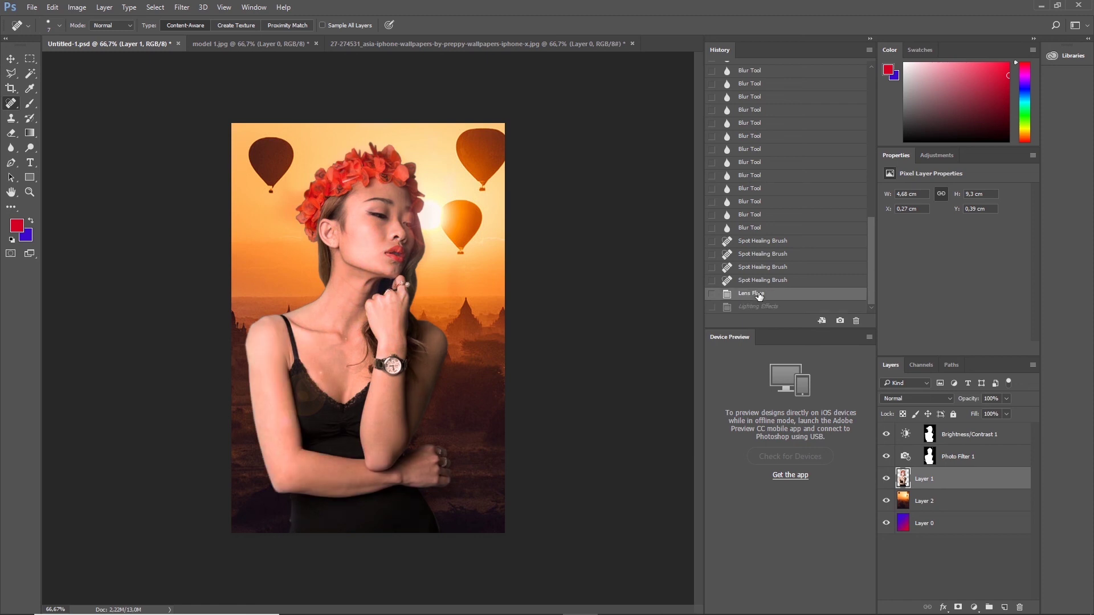
{"action": "left_click", "coordinate": [759, 306]}
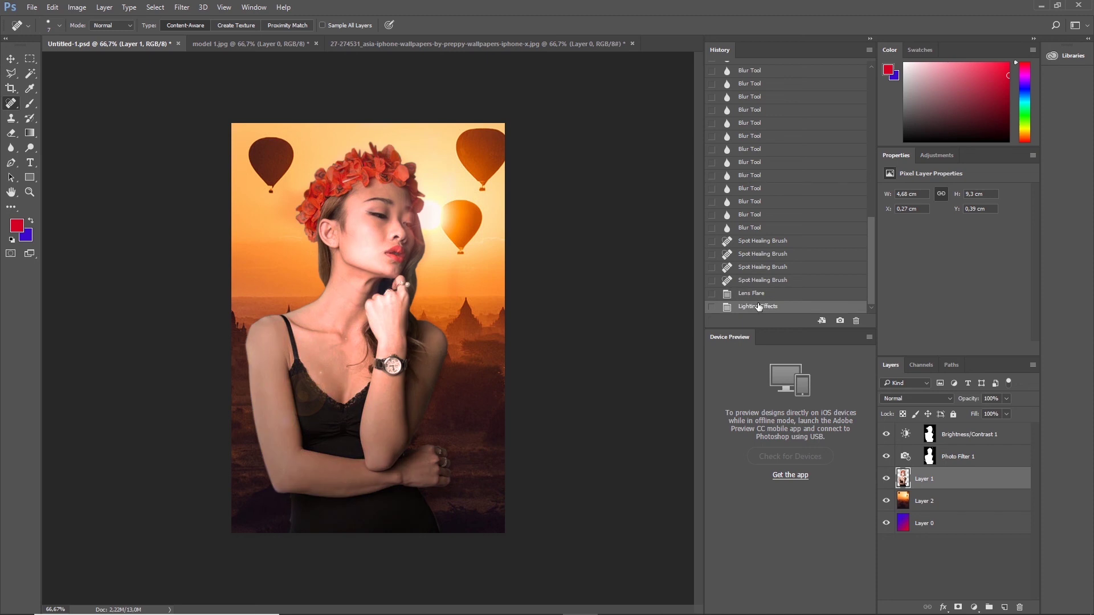
{"action": "left_click", "coordinate": [759, 294]}
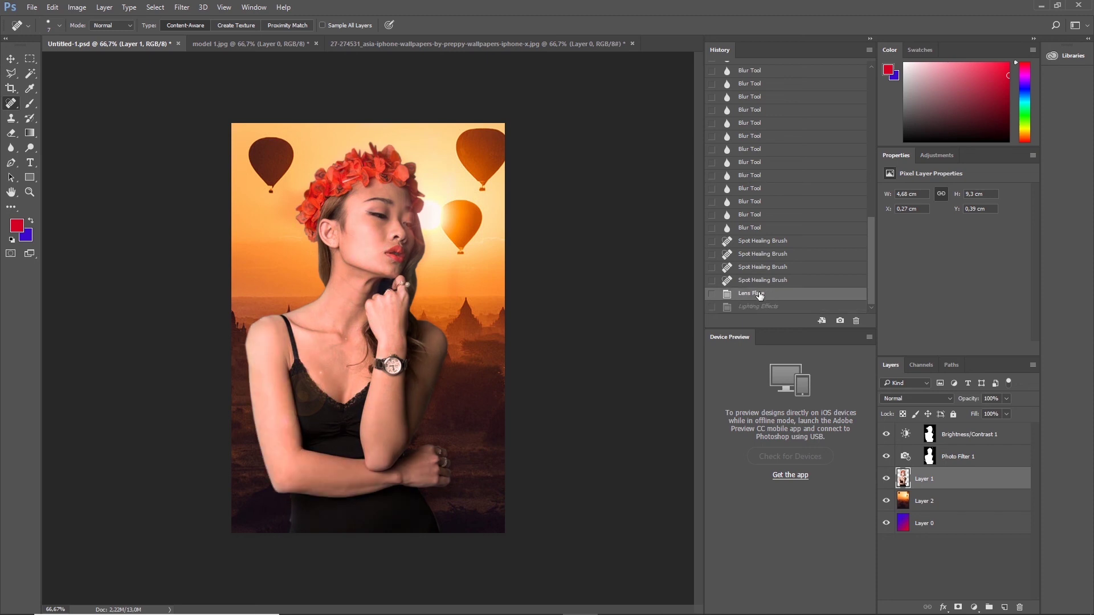
{"action": "left_click", "coordinate": [761, 305]}
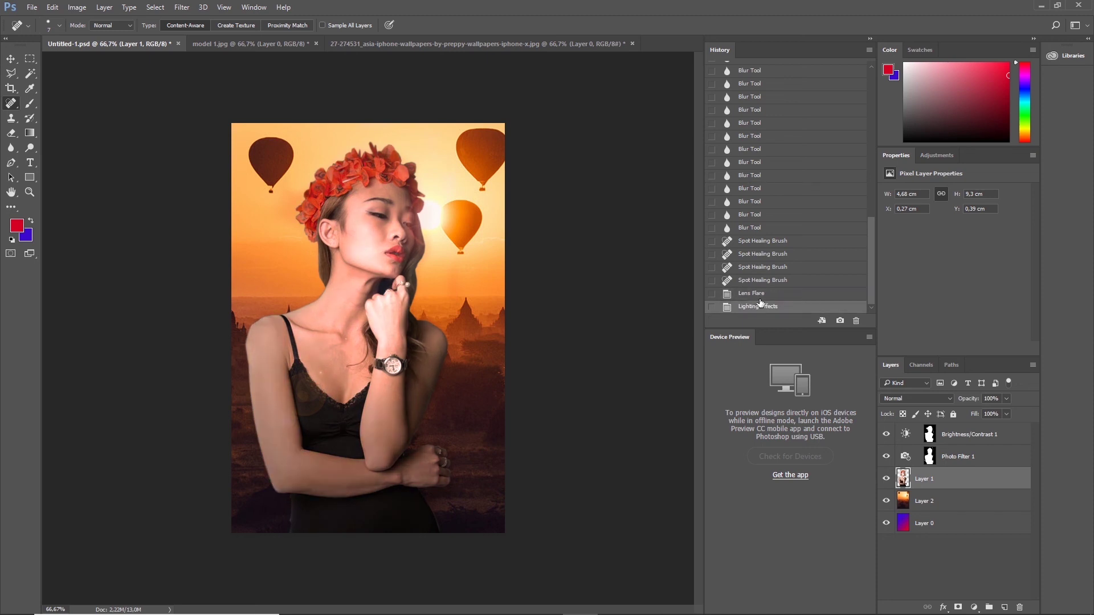
{"action": "left_click", "coordinate": [871, 39]}
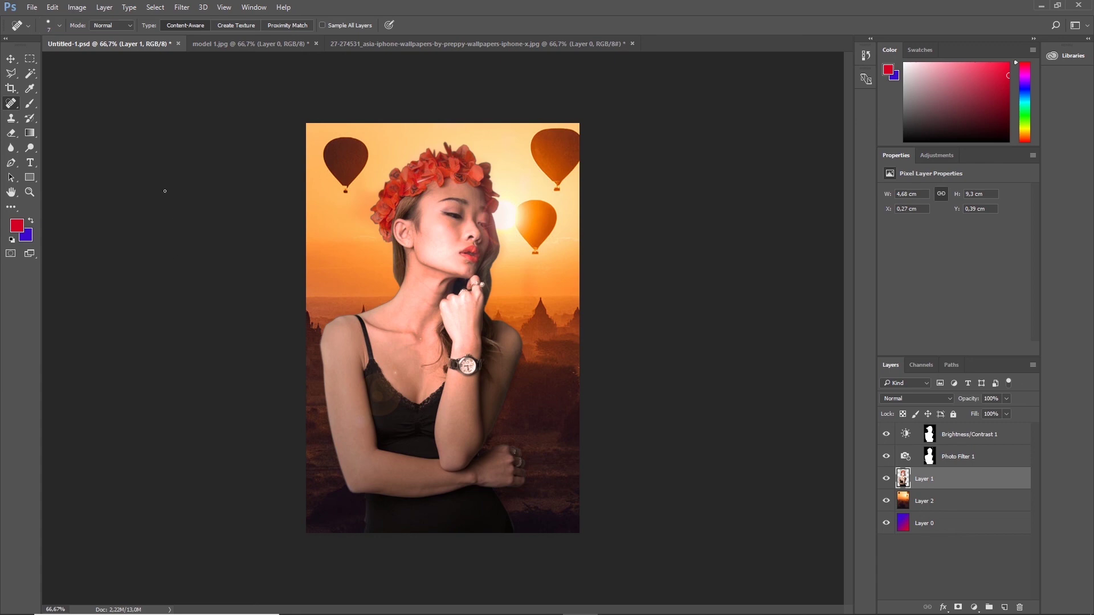
{"action": "left_click", "coordinate": [33, 8]}
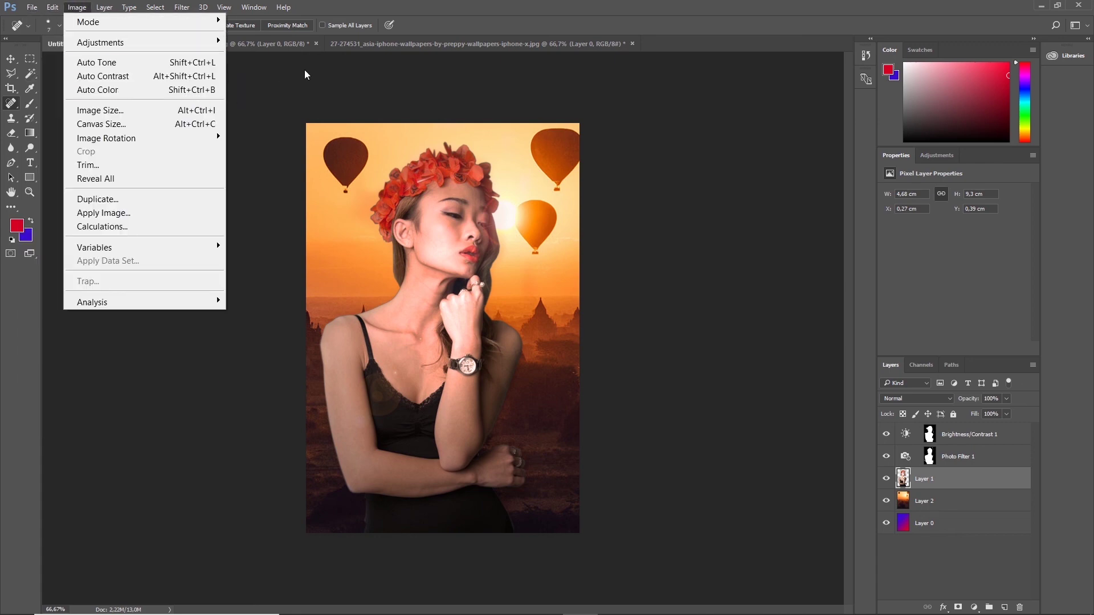
Save as Photoshop file 'edit background', accepting Maximize Compatibility
{"action": "left_click", "coordinate": [307, 75]}
{"action": "left_click", "coordinate": [32, 7]}
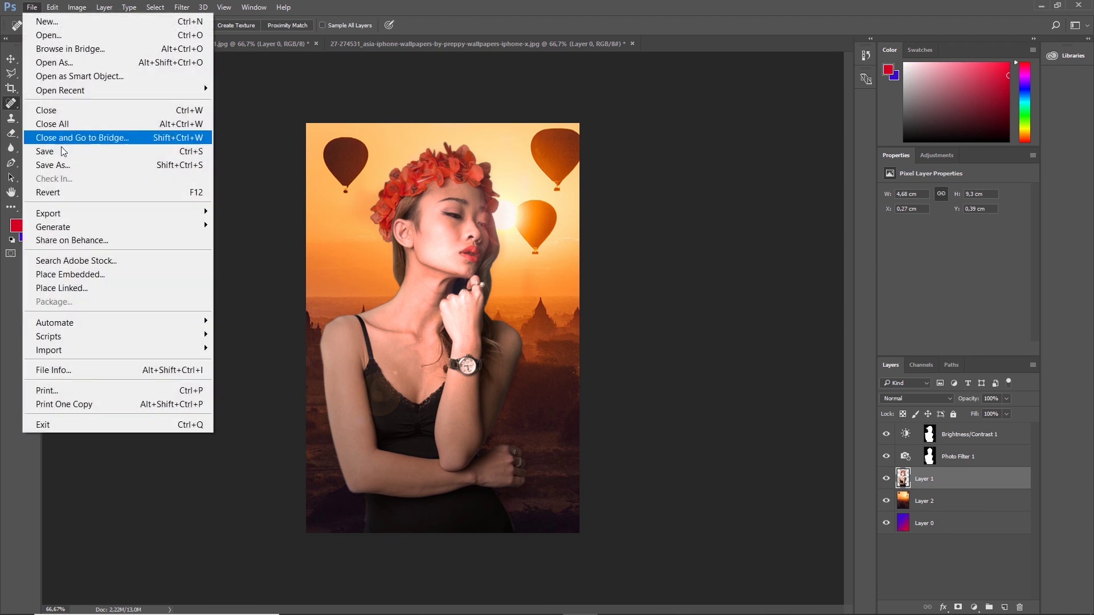
{"action": "mouse_move", "coordinate": [49, 213]}
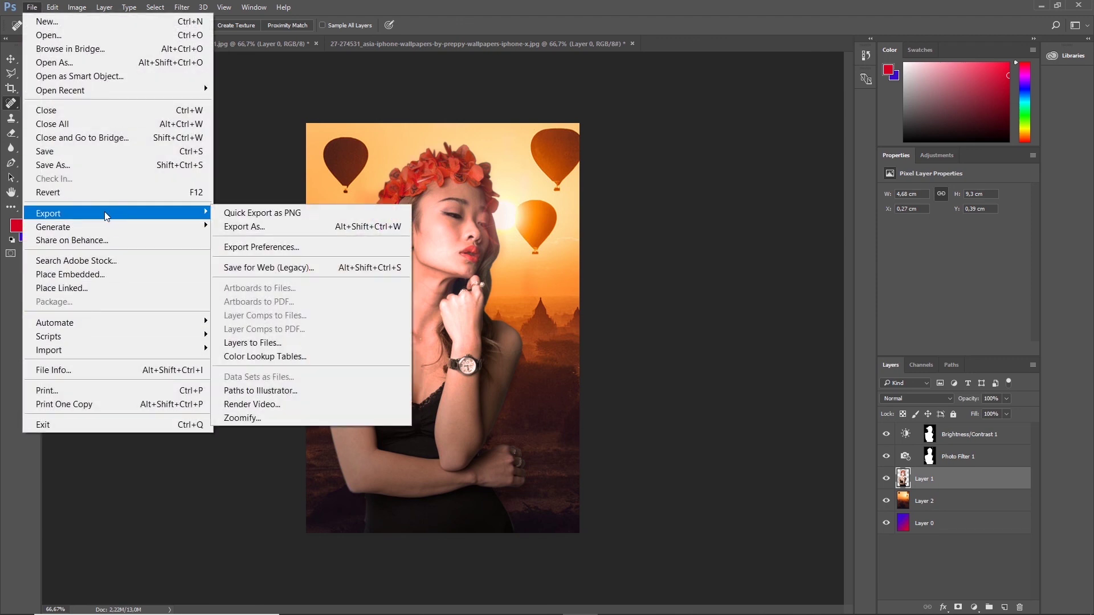
{"action": "left_click", "coordinate": [80, 167]}
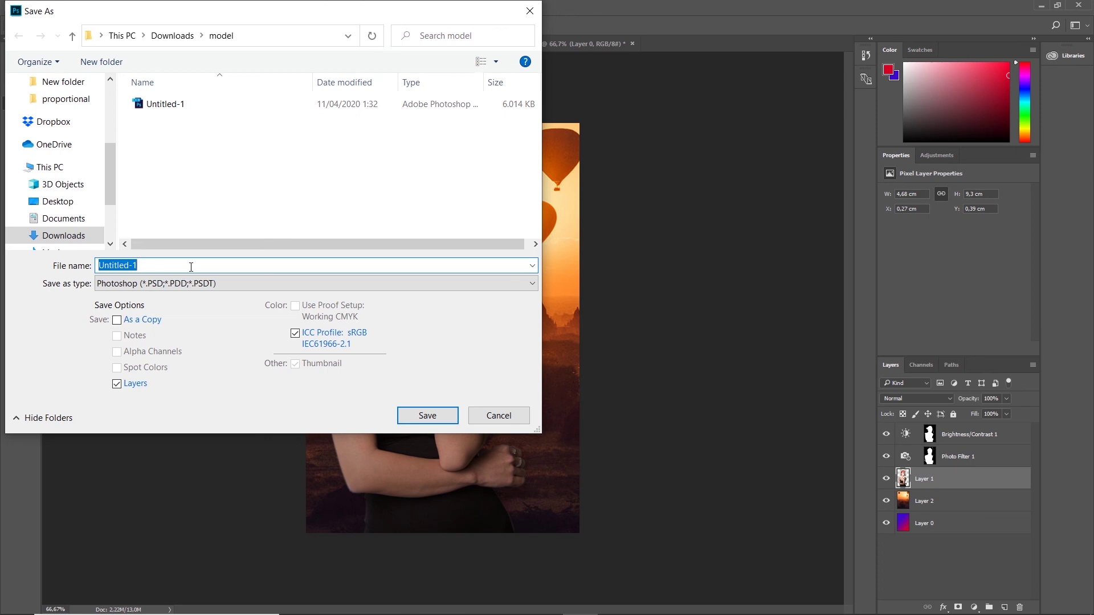
{"action": "type", "text": "edit"}
{"action": "type", "text": " background"}
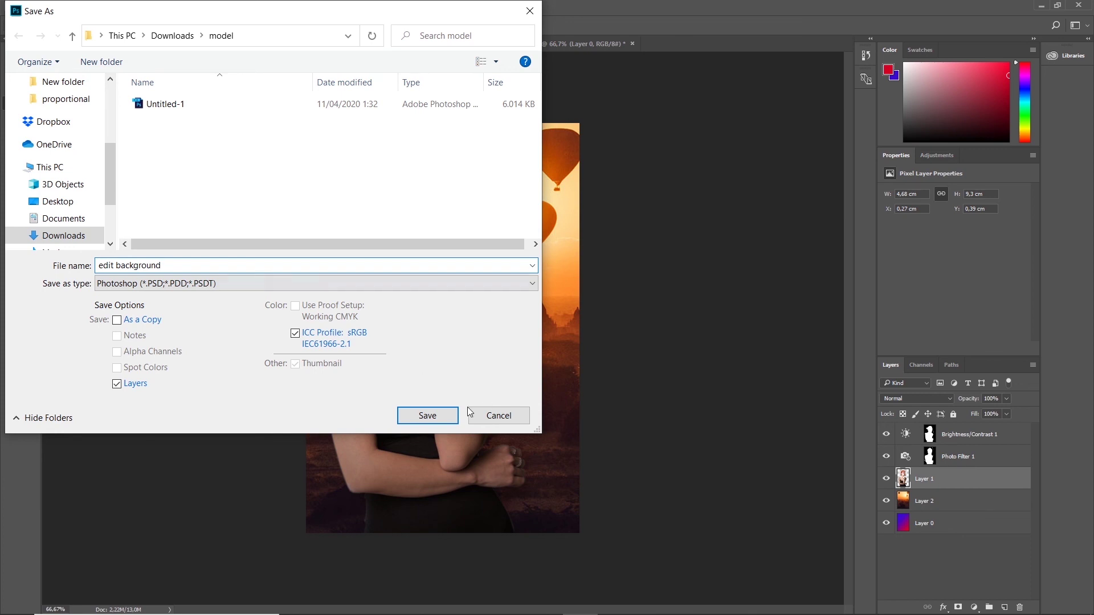
{"action": "left_click", "coordinate": [426, 417]}
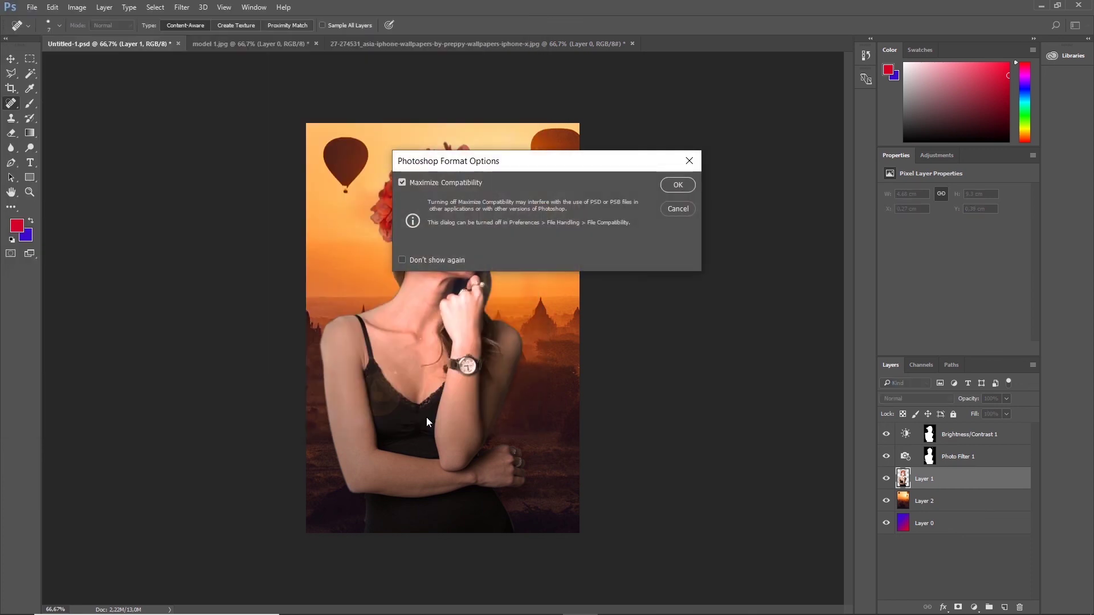
{"action": "left_click", "coordinate": [681, 188]}
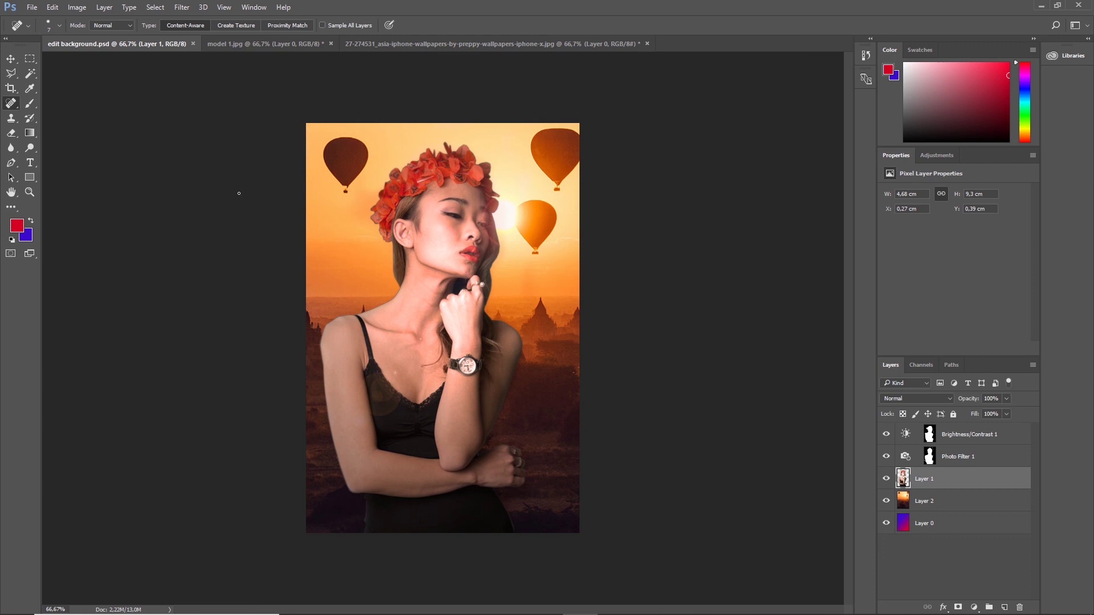
Open Export As and set the export format to JPG
{"action": "left_click", "coordinate": [34, 8]}
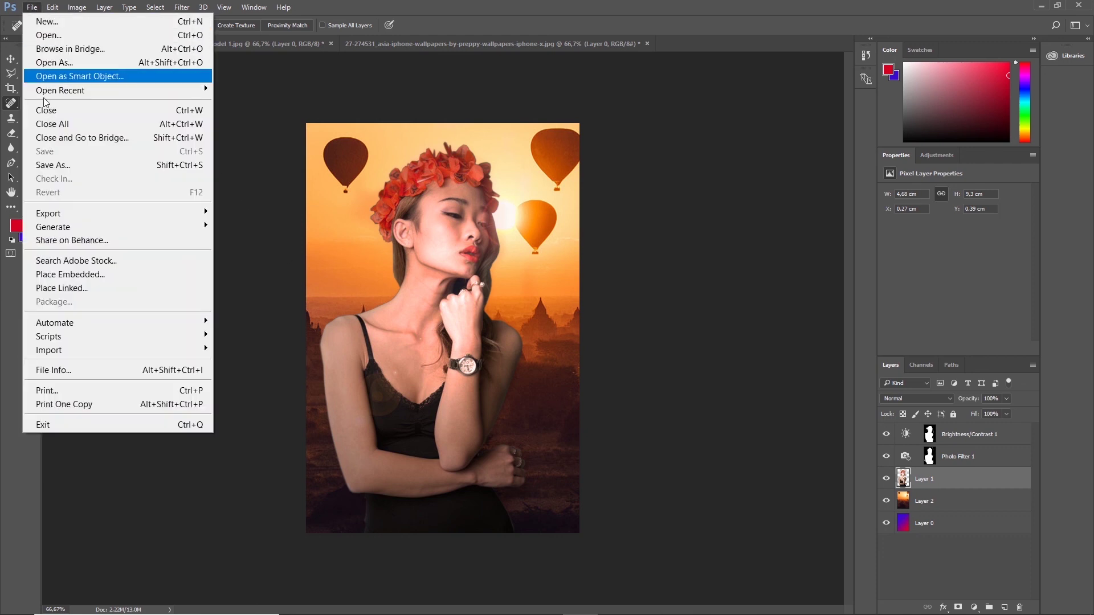
{"action": "mouse_move", "coordinate": [49, 213]}
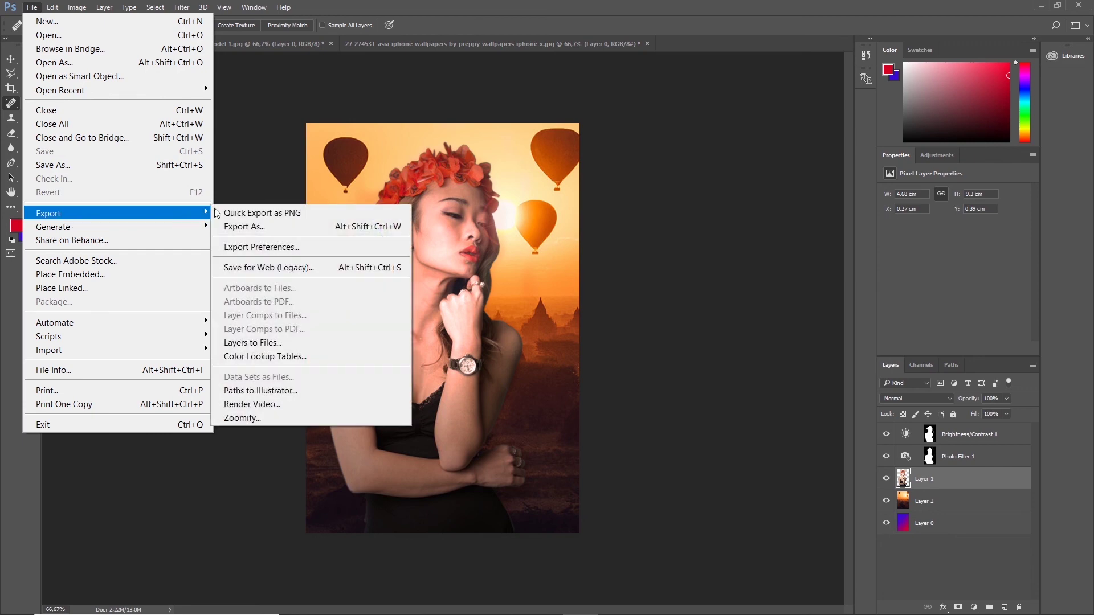
{"action": "left_click", "coordinate": [254, 227]}
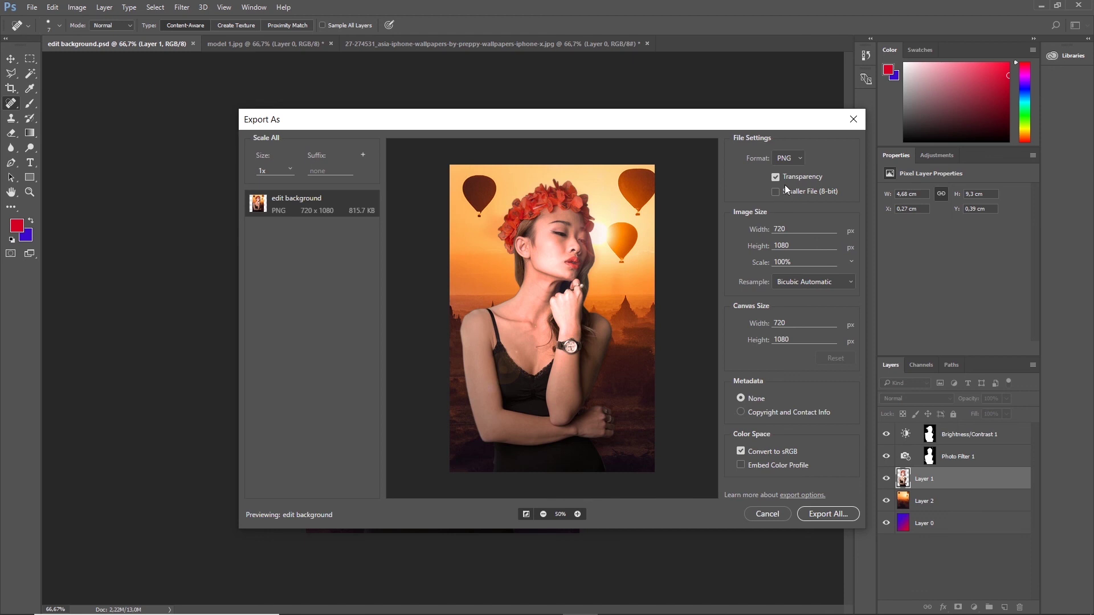
{"action": "left_click", "coordinate": [802, 157]}
{"action": "left_click", "coordinate": [818, 151]}
{"action": "left_click", "coordinate": [802, 157]}
{"action": "left_click", "coordinate": [794, 170]}
{"action": "left_click", "coordinate": [802, 159]}
{"action": "left_click", "coordinate": [789, 180]}
Export the JPG as 'edit background' into the Downloads\model folder
{"action": "left_click", "coordinate": [833, 517]}
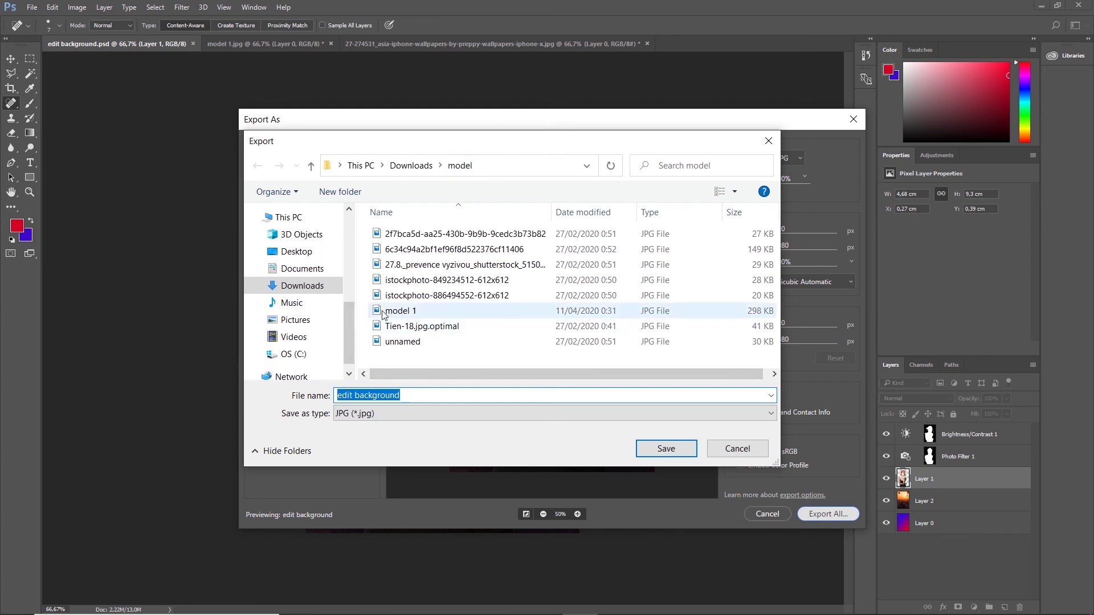
{"action": "mouse_move", "coordinate": [293, 354]}
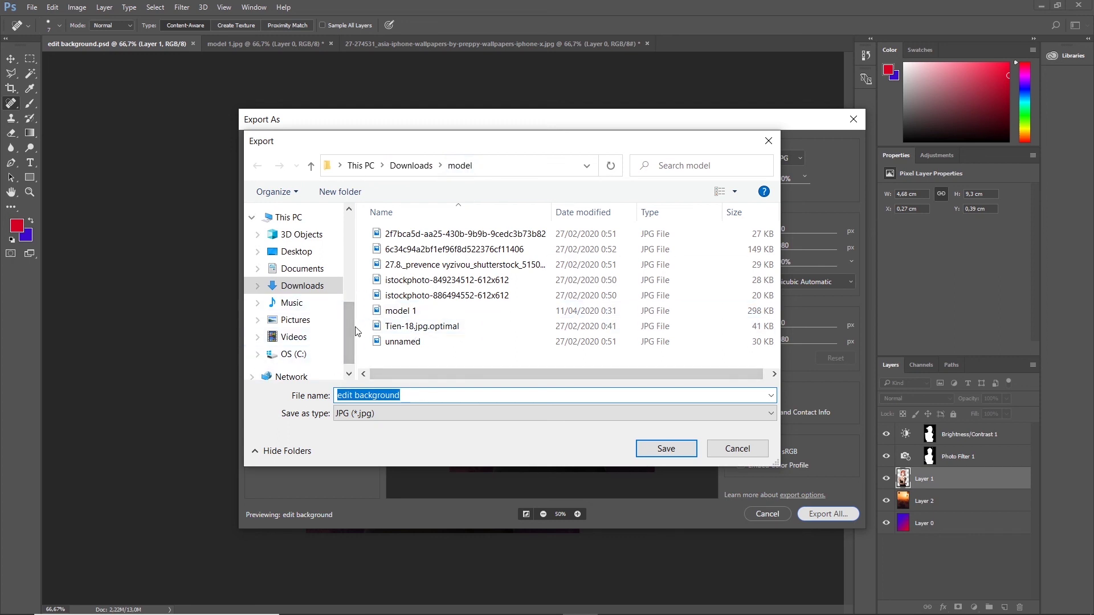
{"action": "scroll", "coordinate": [302, 347], "scroll_direction": "down", "scroll_amount": 1}
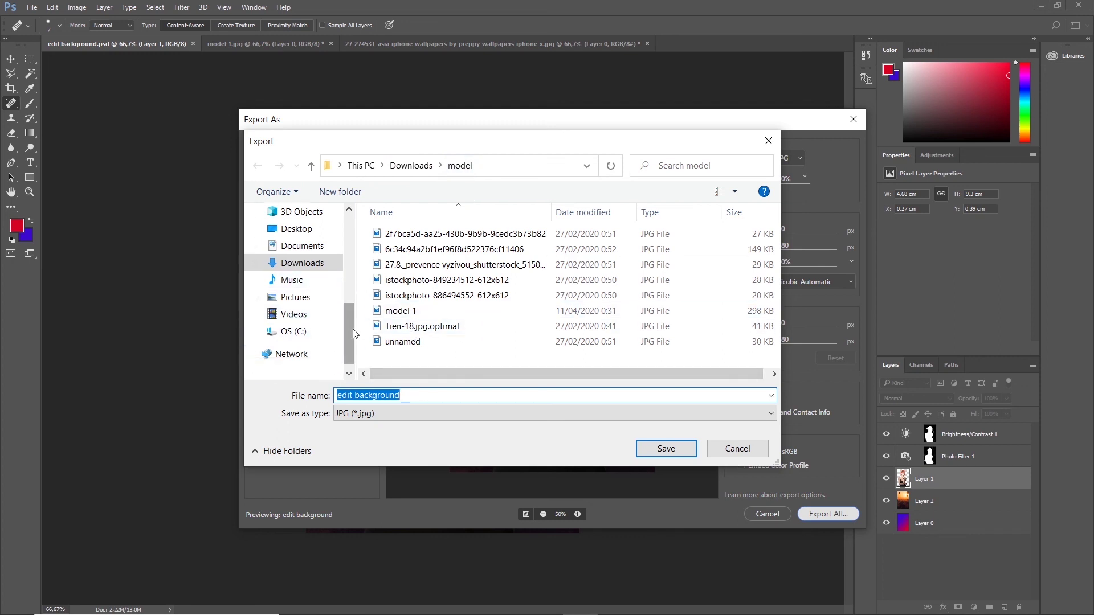
{"action": "left_click", "coordinate": [295, 337]}
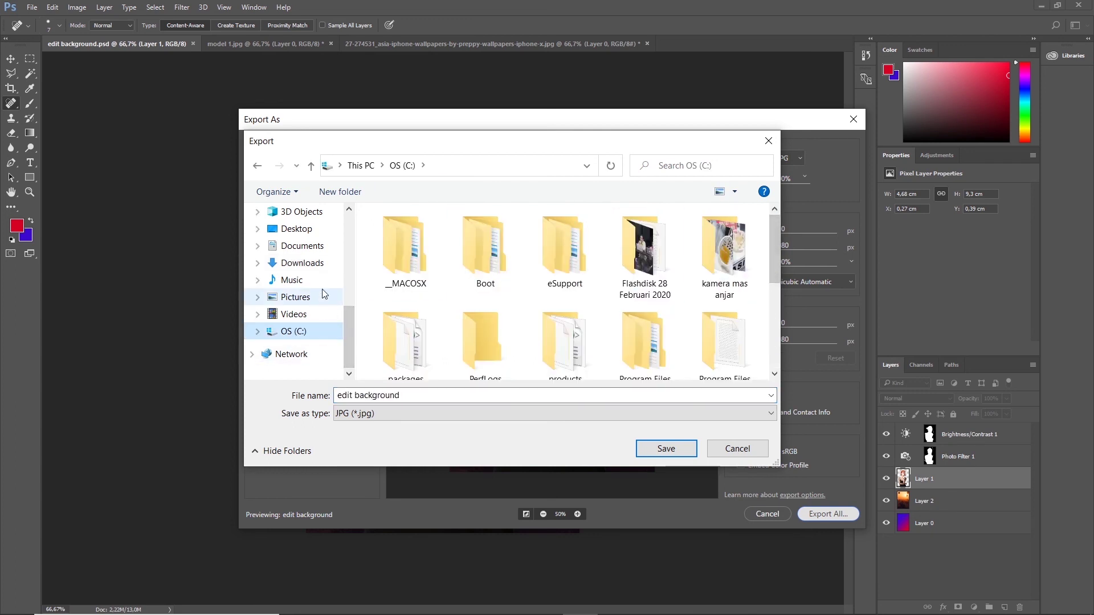
{"action": "left_click", "coordinate": [311, 263]}
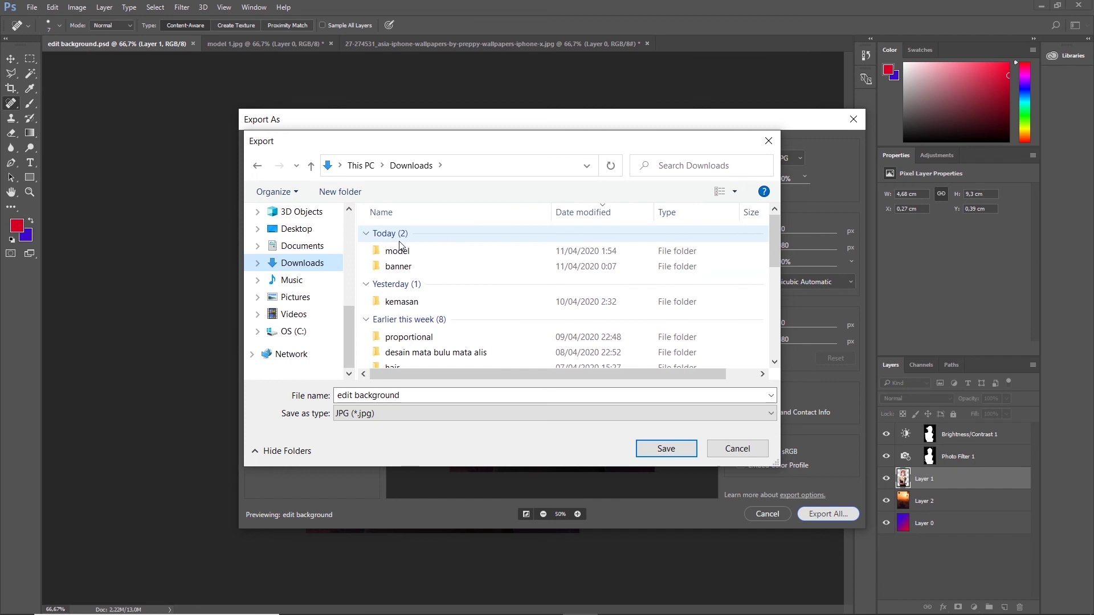
{"action": "double_click", "coordinate": [399, 251]}
{"action": "left_click", "coordinate": [417, 395]}
{"action": "left_click", "coordinate": [418, 395]}
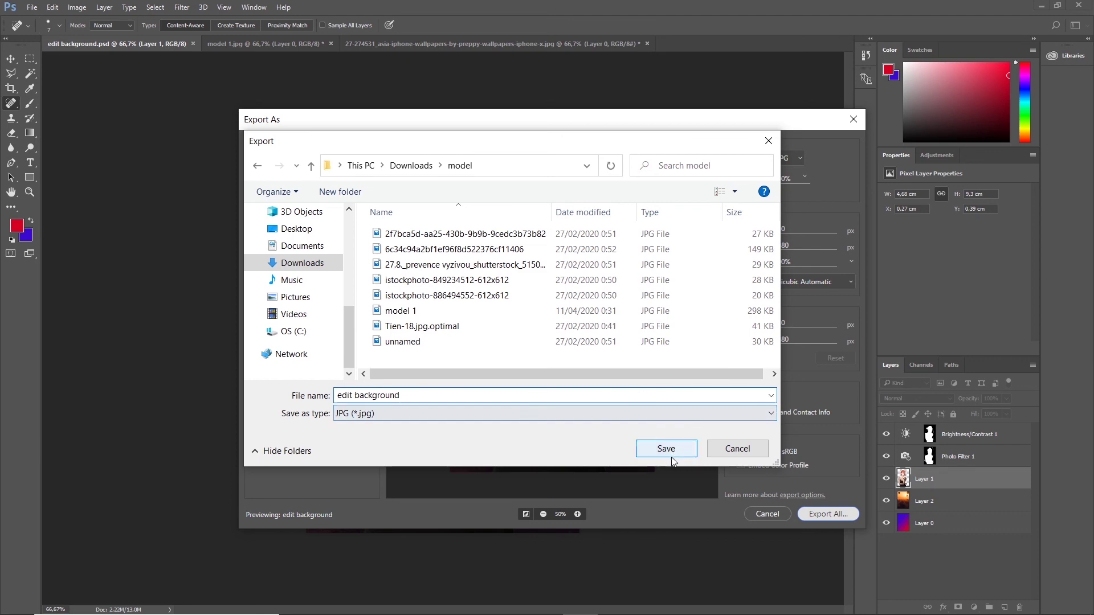
{"action": "left_click", "coordinate": [666, 449]}
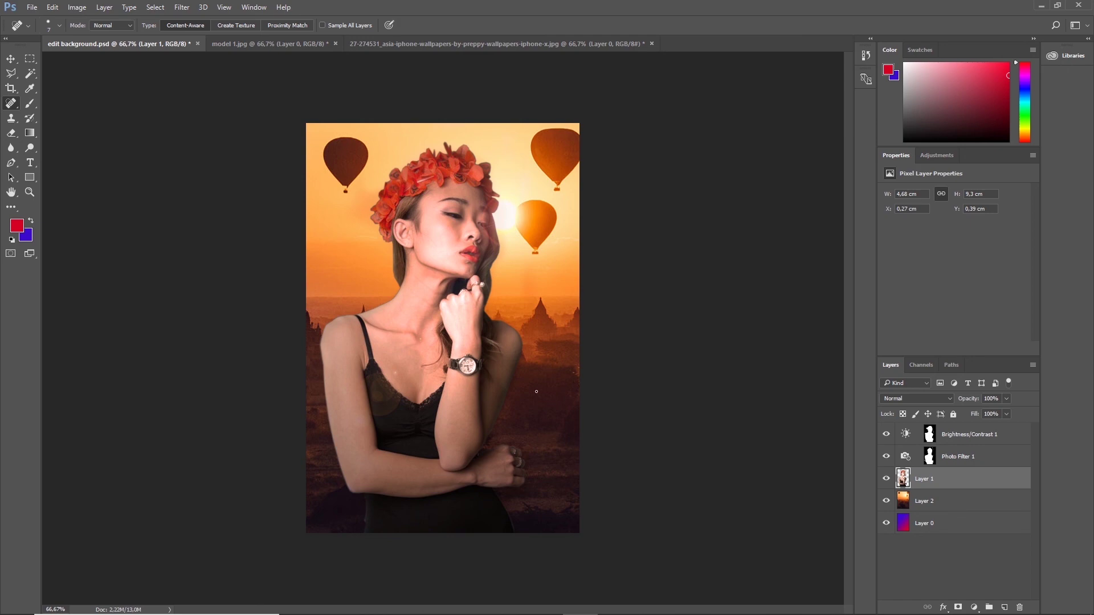
With Photoshop minimized, open the exported edit background JPG from Downloads > model in File Explorer
{"action": "left_click", "coordinate": [1040, 9]}
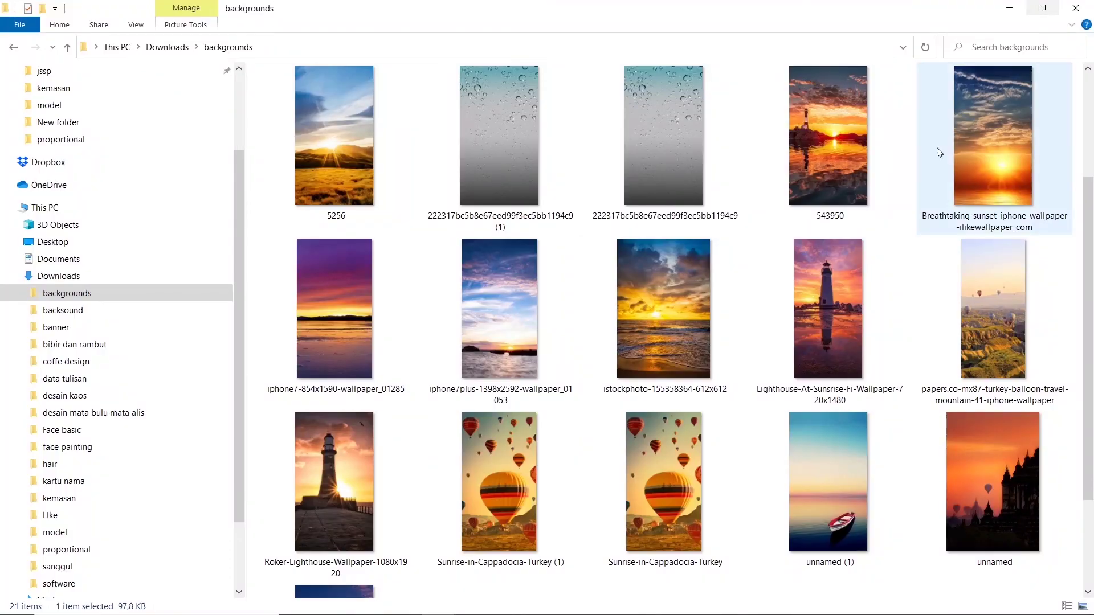
{"action": "scroll", "coordinate": [1092, 234], "scroll_direction": "down", "scroll_amount": 2}
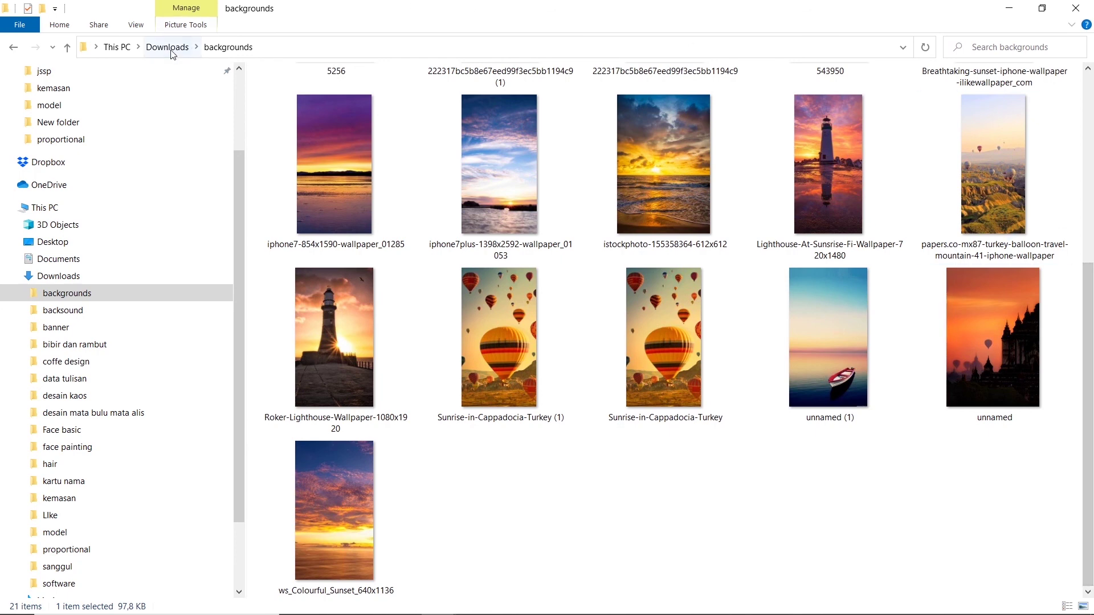
{"action": "left_click", "coordinate": [168, 48]}
{"action": "scroll", "coordinate": [1092, 335], "scroll_direction": "down", "scroll_amount": 2}
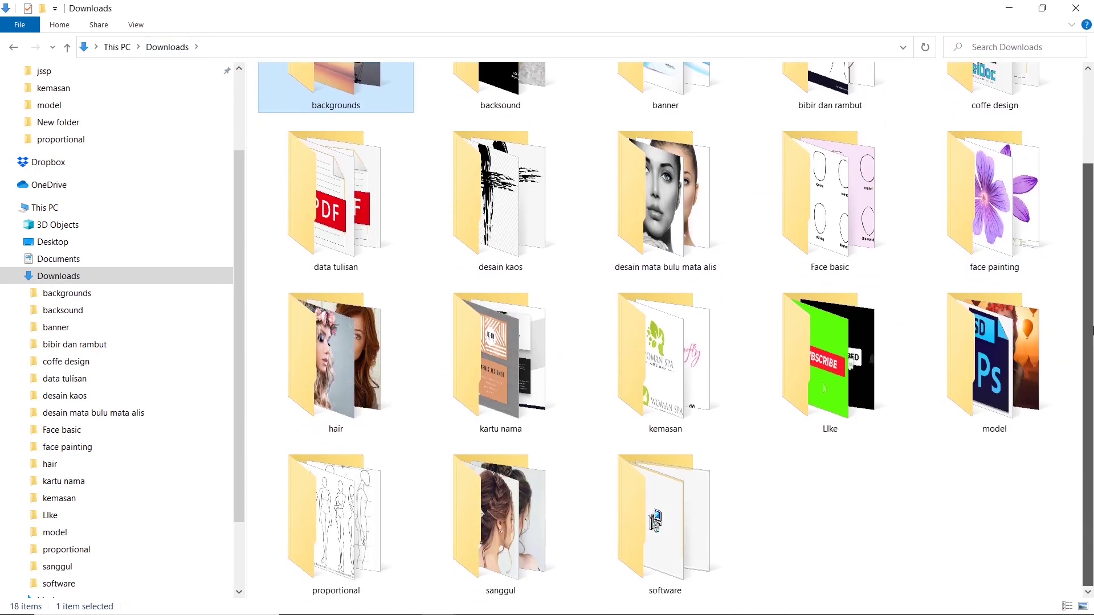
{"action": "double_click", "coordinate": [1047, 338]}
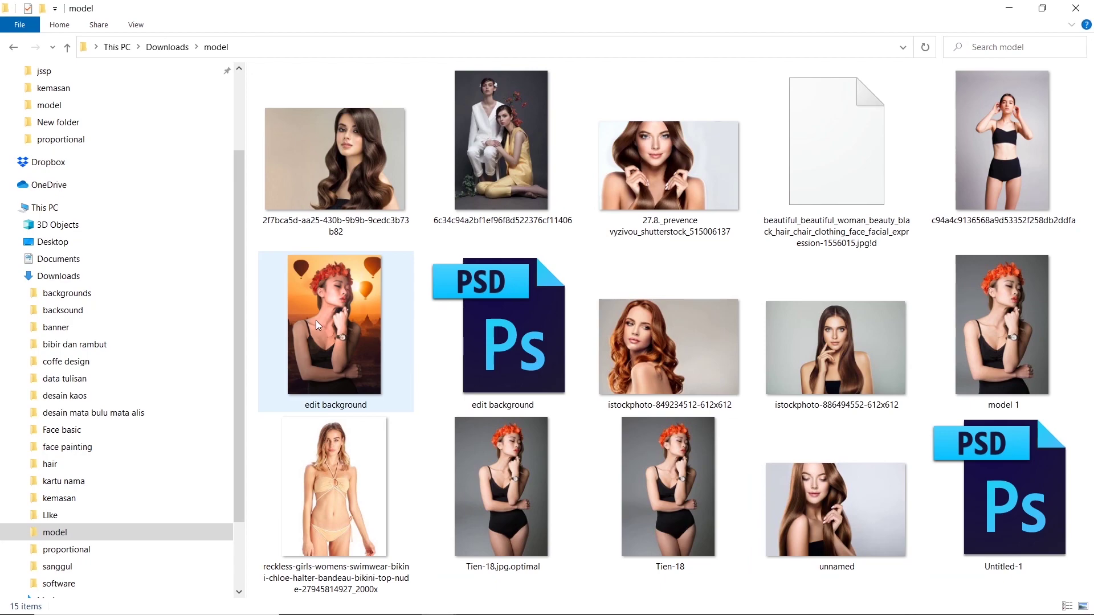
{"action": "double_click", "coordinate": [342, 309]}
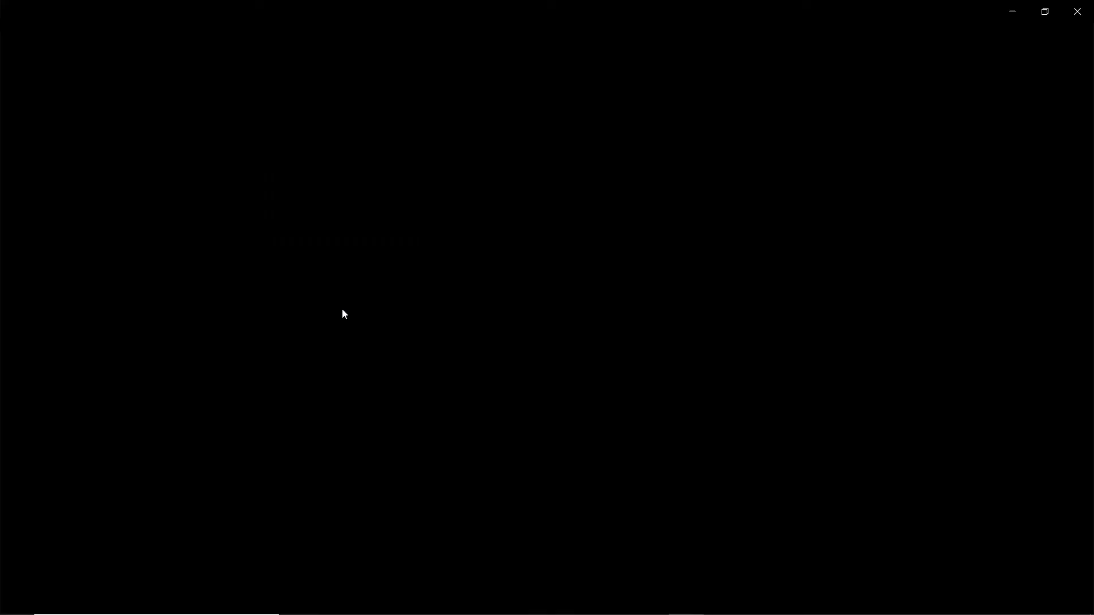